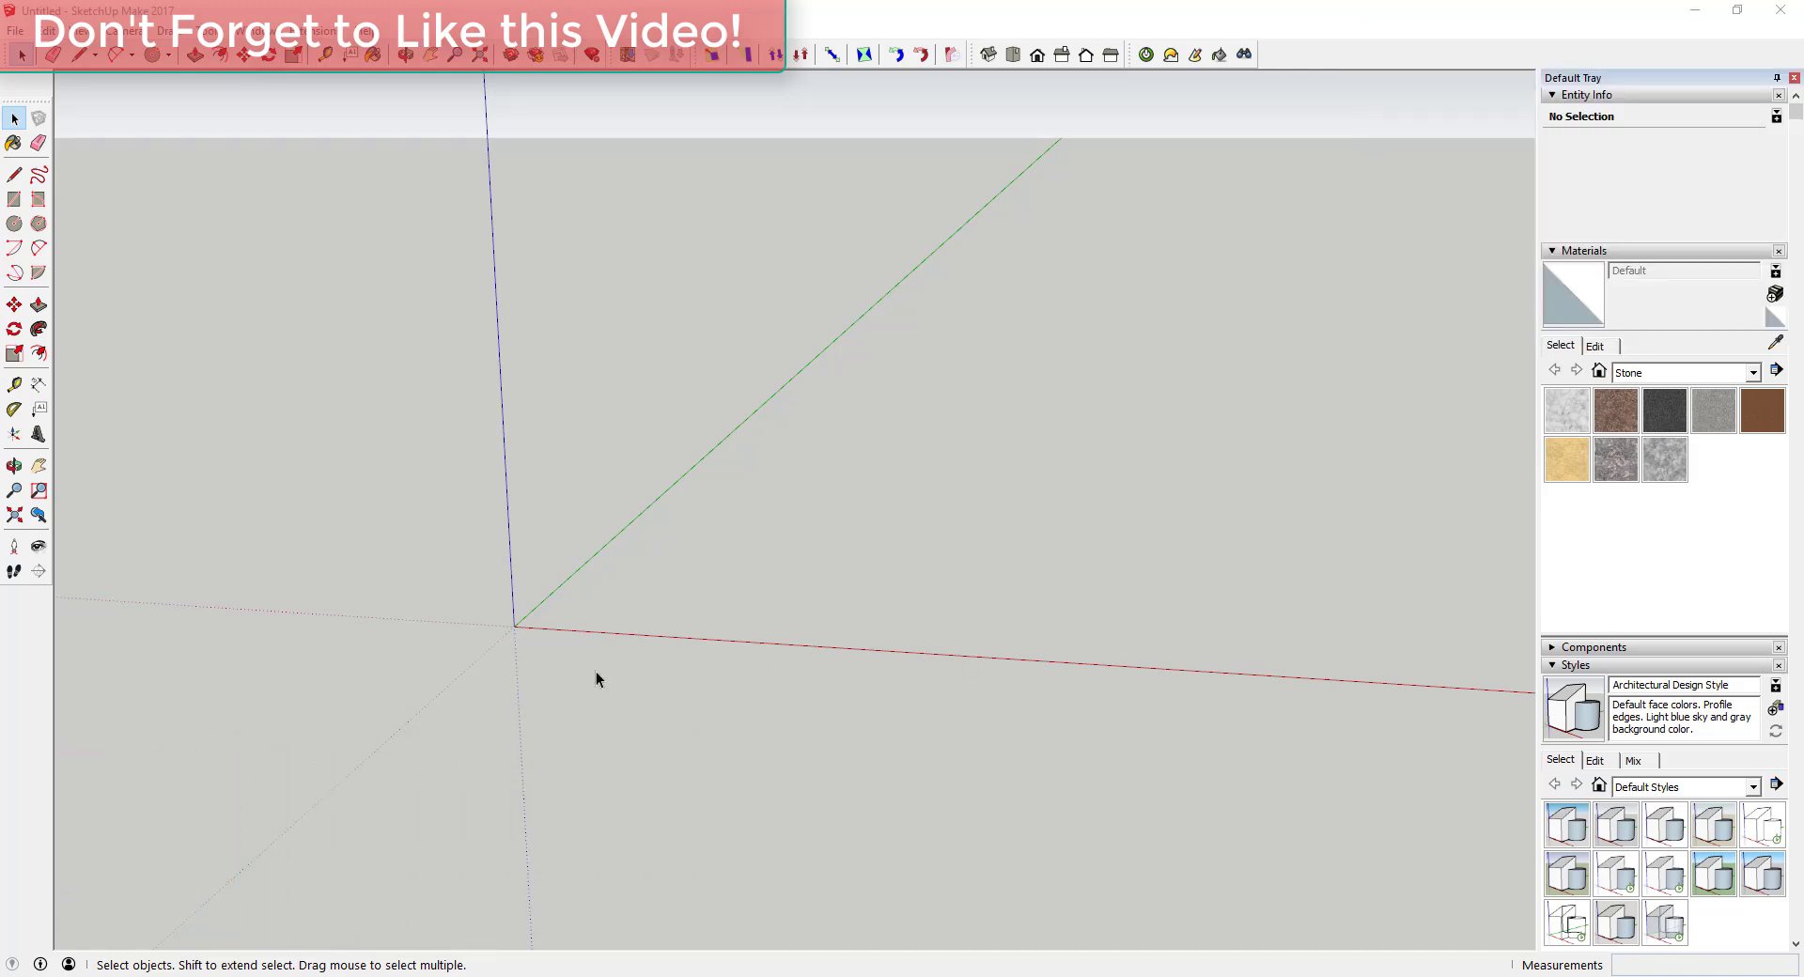
# Step: Draw a 3' radius circle centred on the origin
pyautogui.press('c')
pyautogui.click(514, 627)
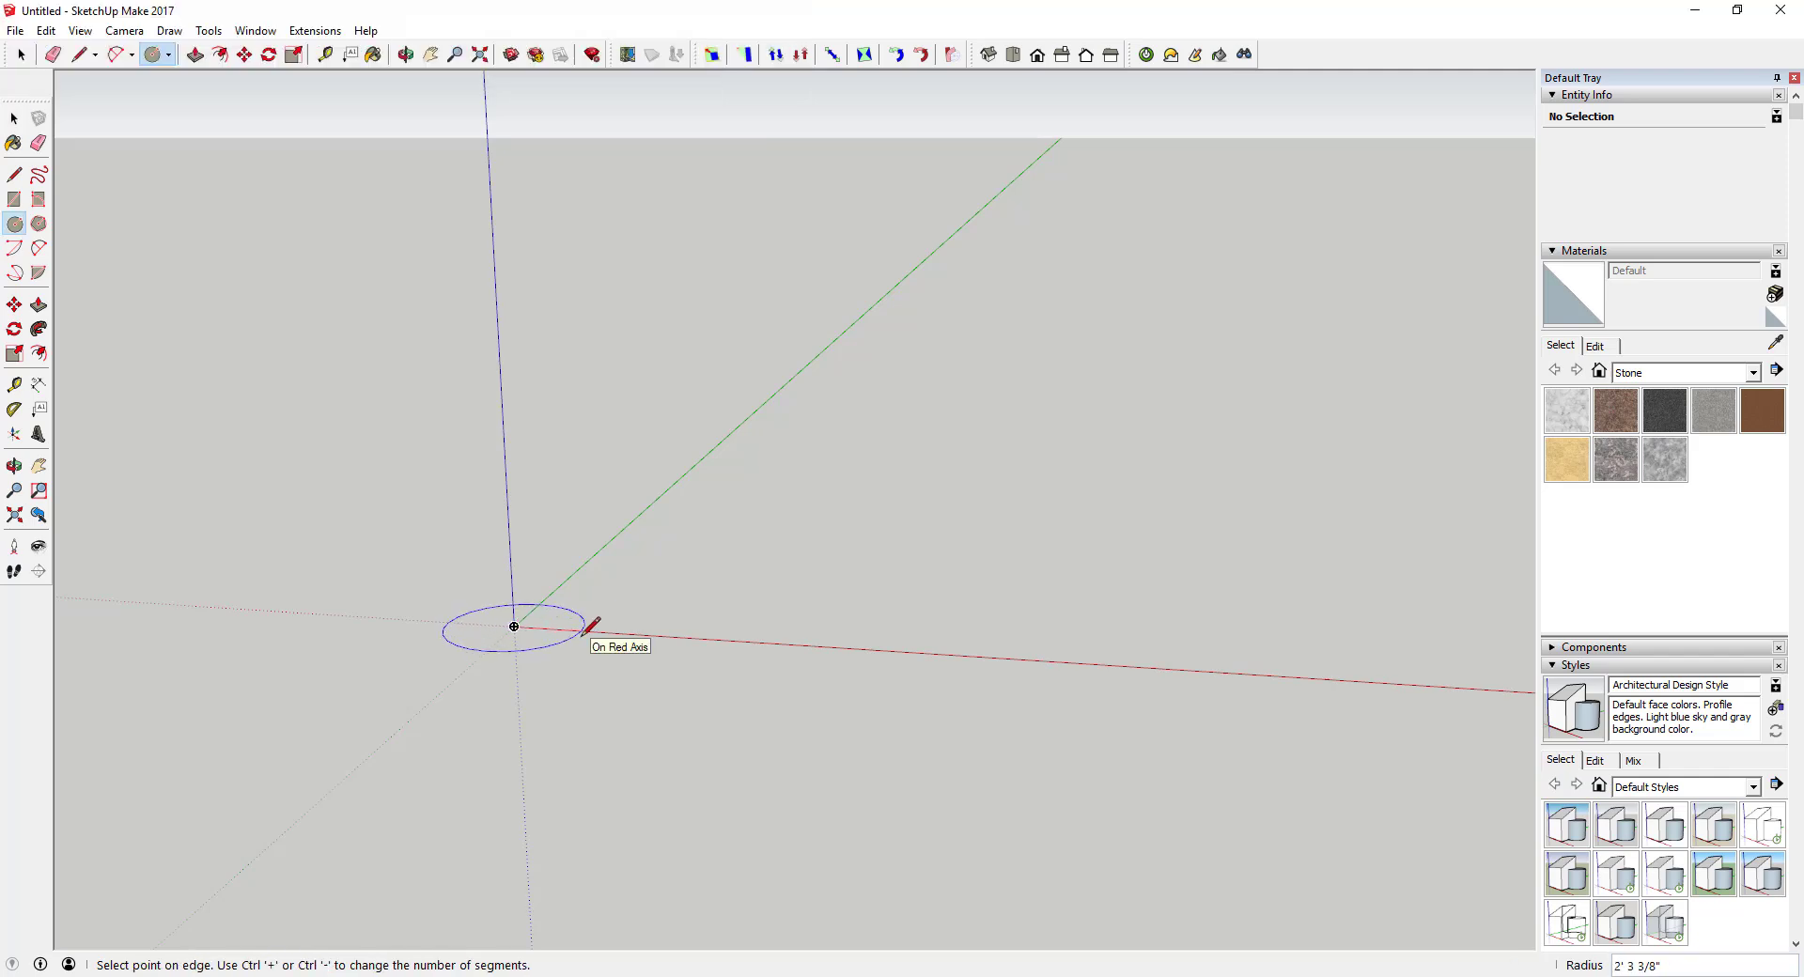
pyautogui.click(584, 631)
pyautogui.press('space')
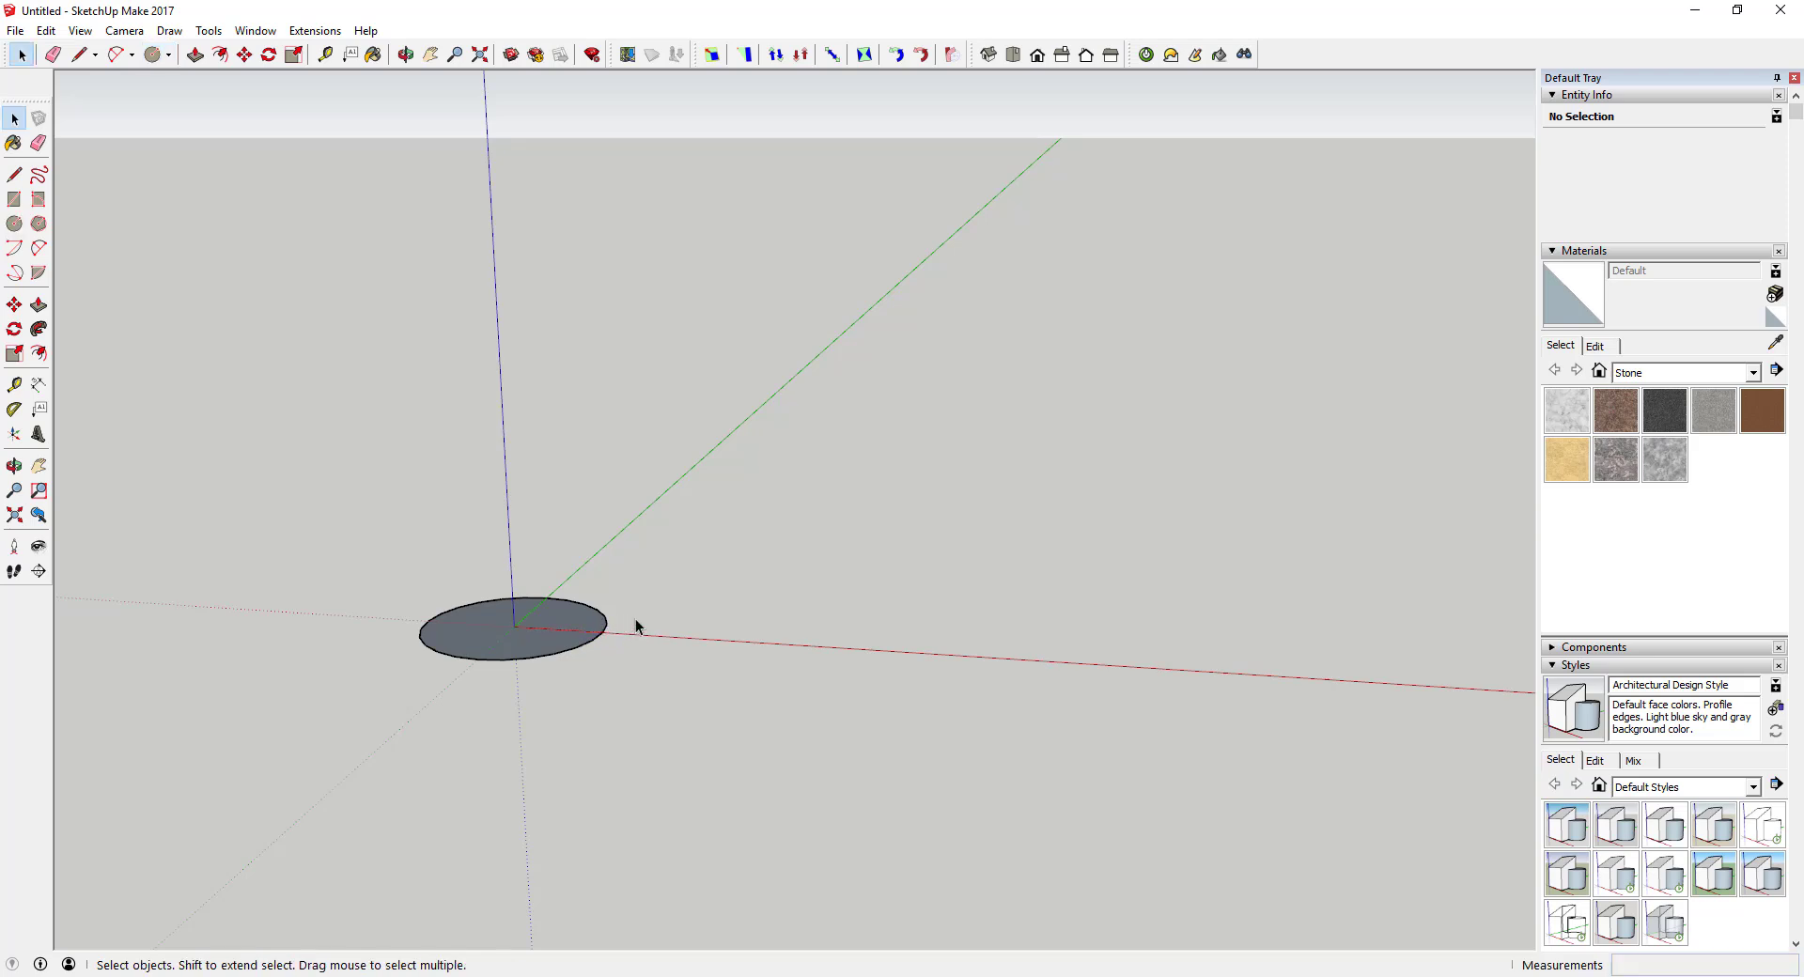
# Step: Tilt the view, select the circle's outline and apply Explode Curve to it
pyautogui.scroll(3, 632, 623)
pyautogui.moveTo(607, 642); pyautogui.dragTo(648, 671, button='middle')
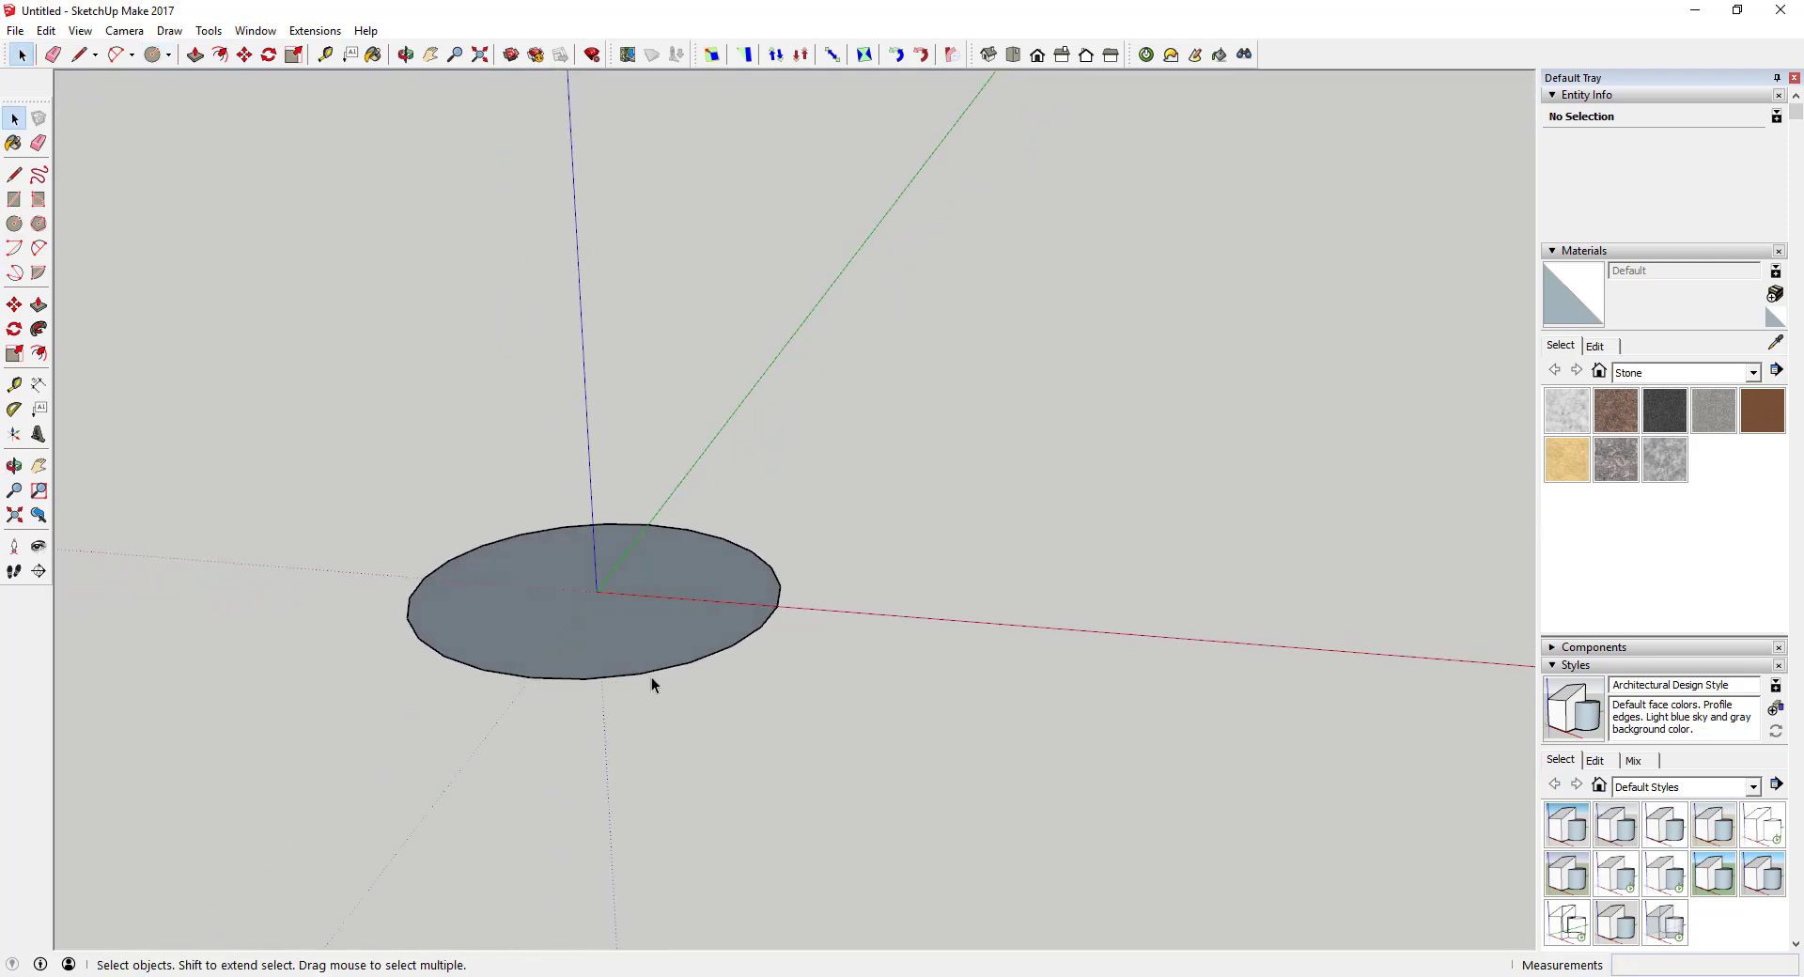
pyautogui.click(648, 671)
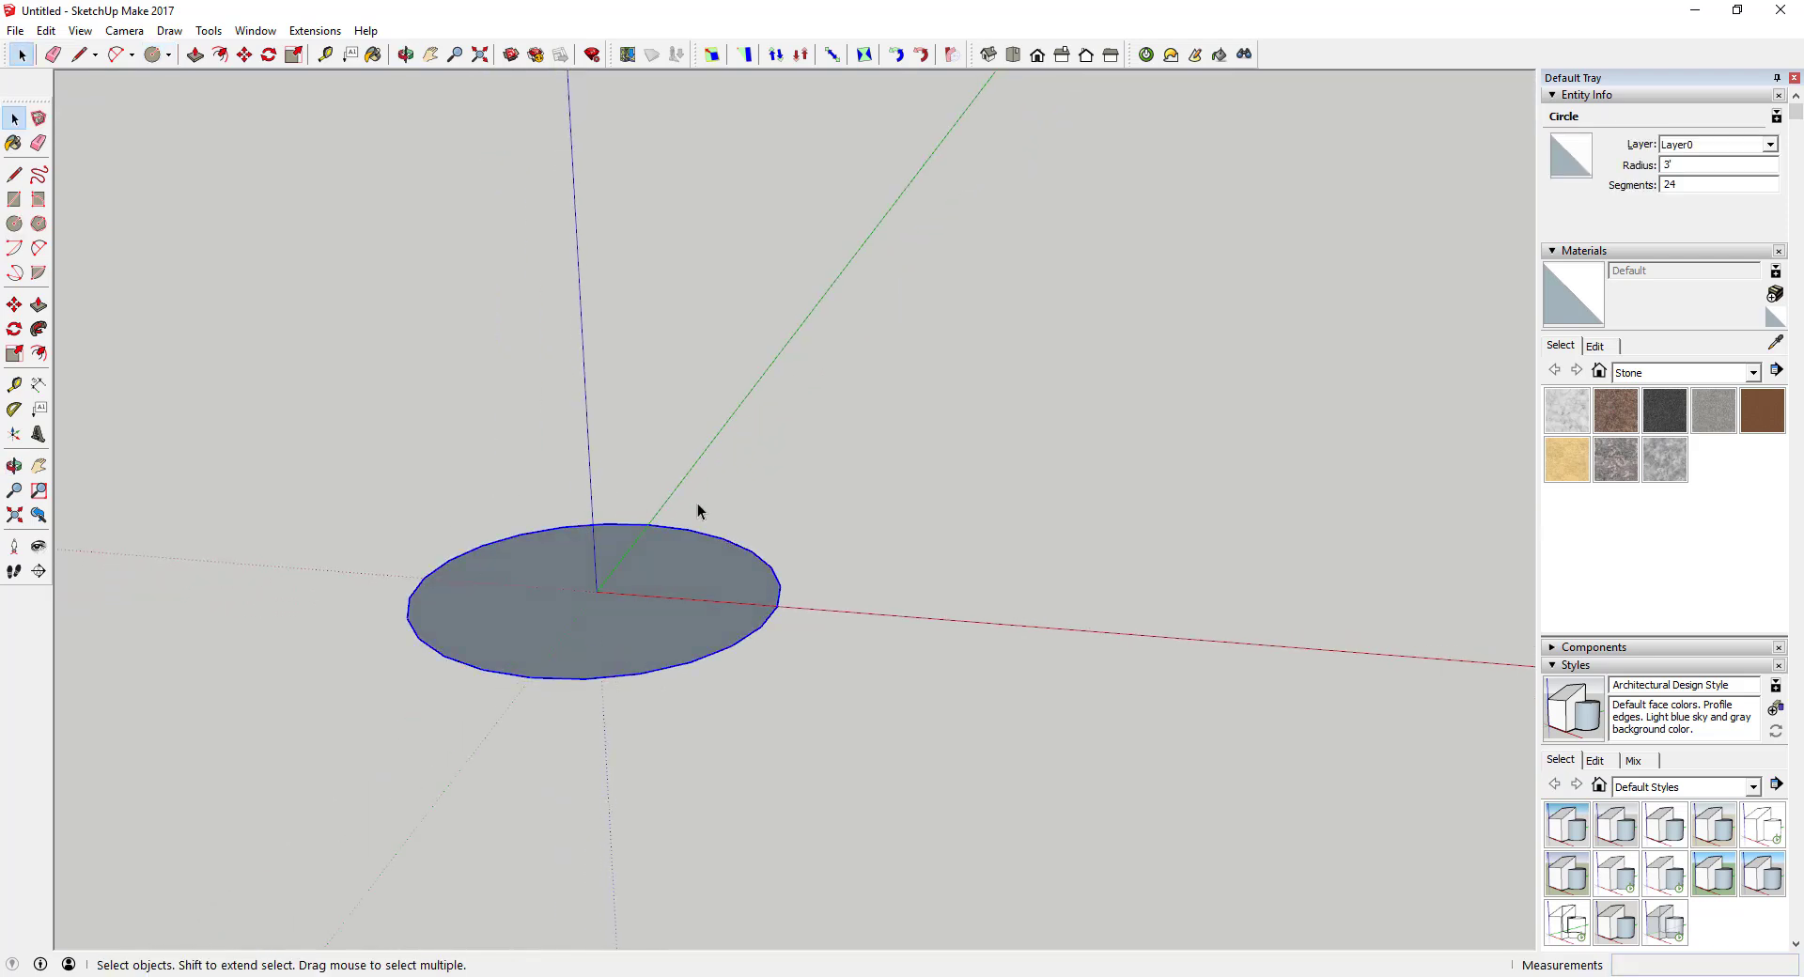
pyautogui.rightClick(670, 671)
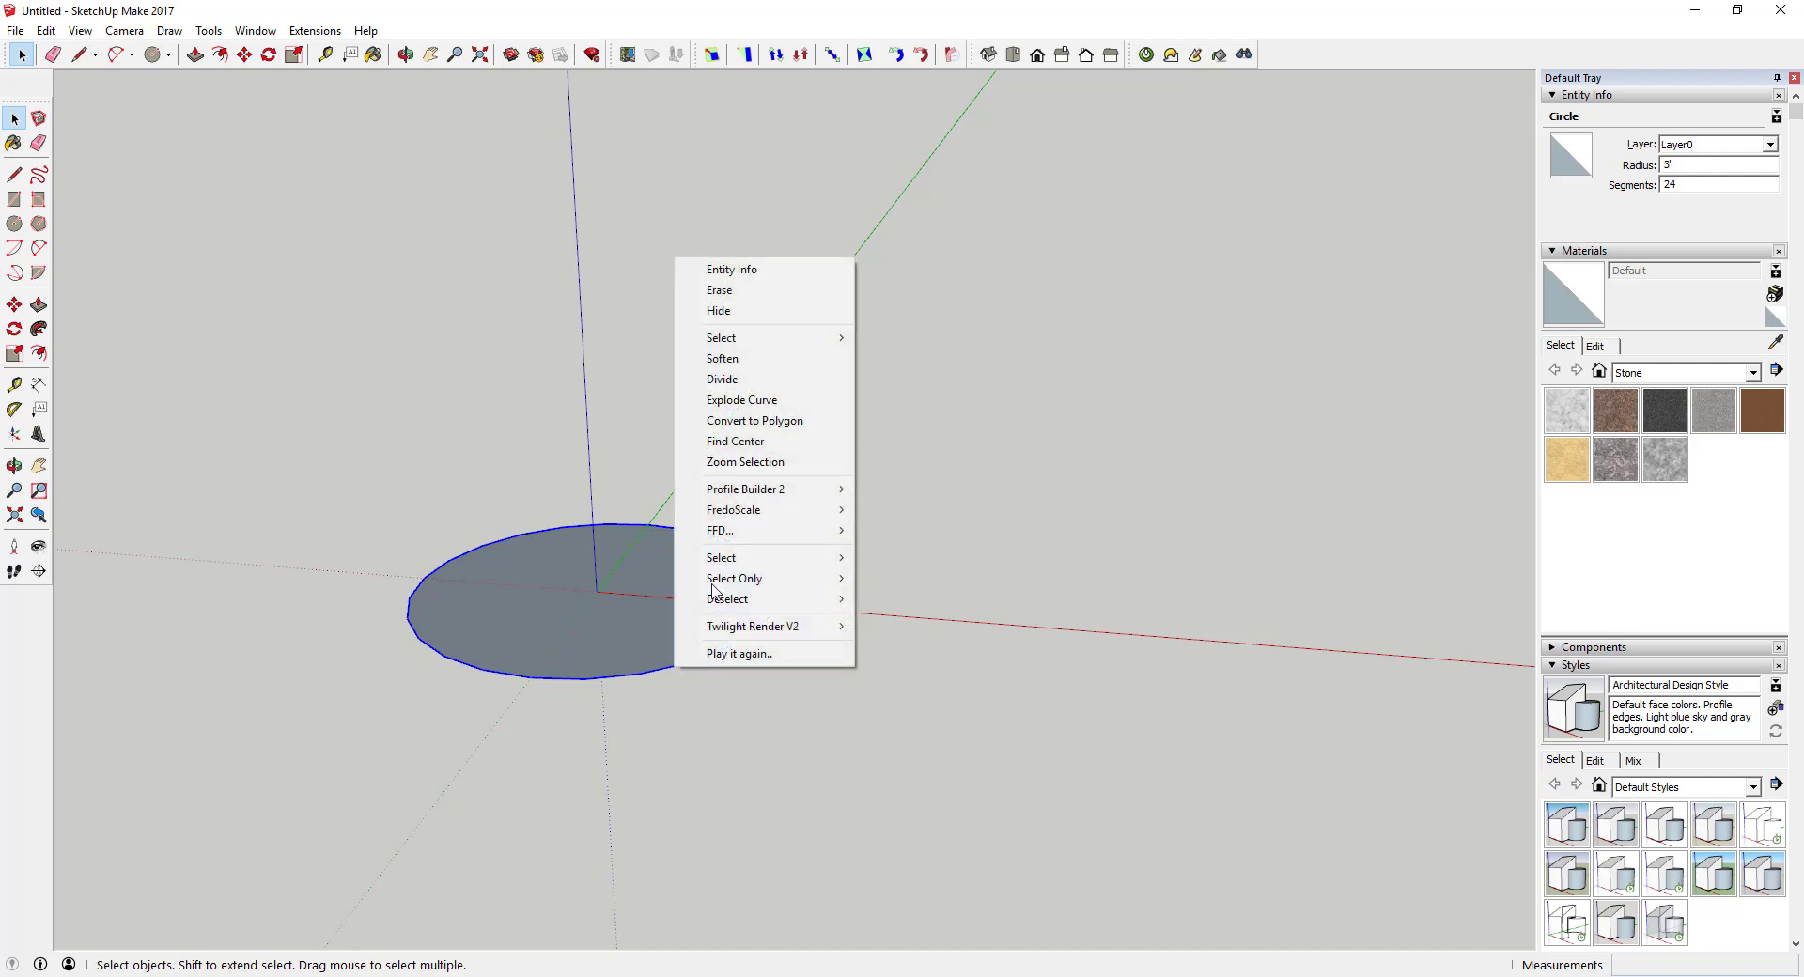
pyautogui.click(691, 687)
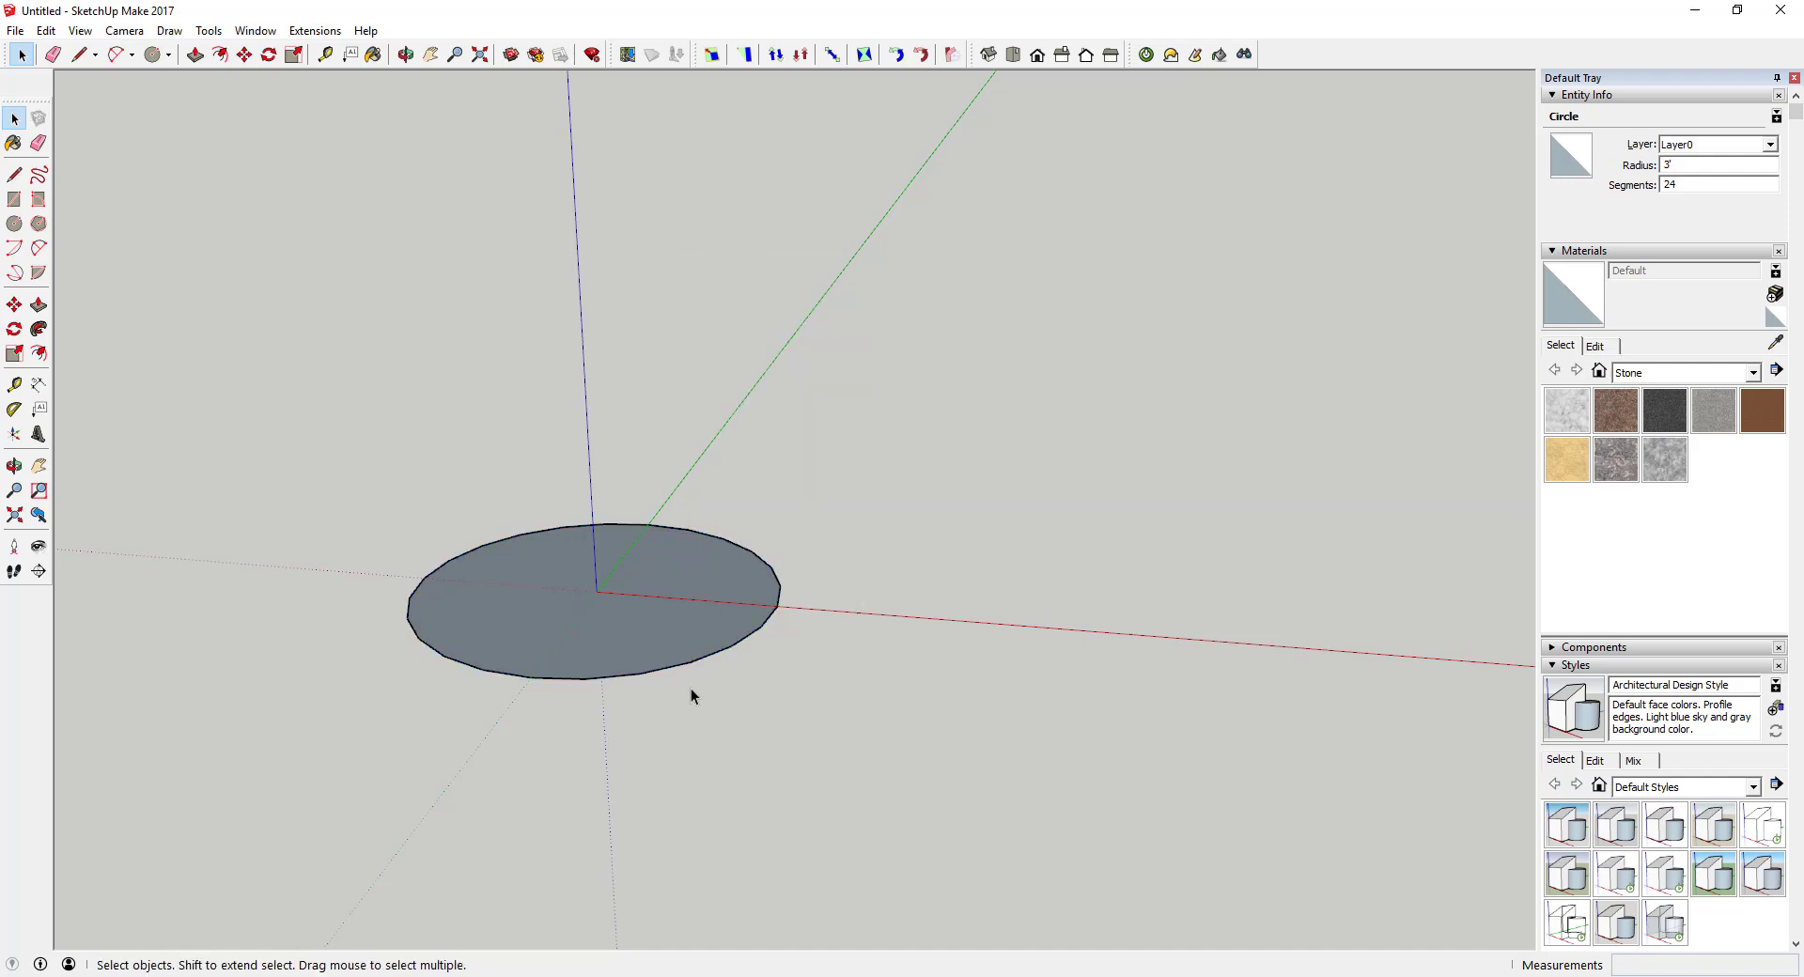
pyautogui.click(679, 667)
pyautogui.rightClick(679, 667)
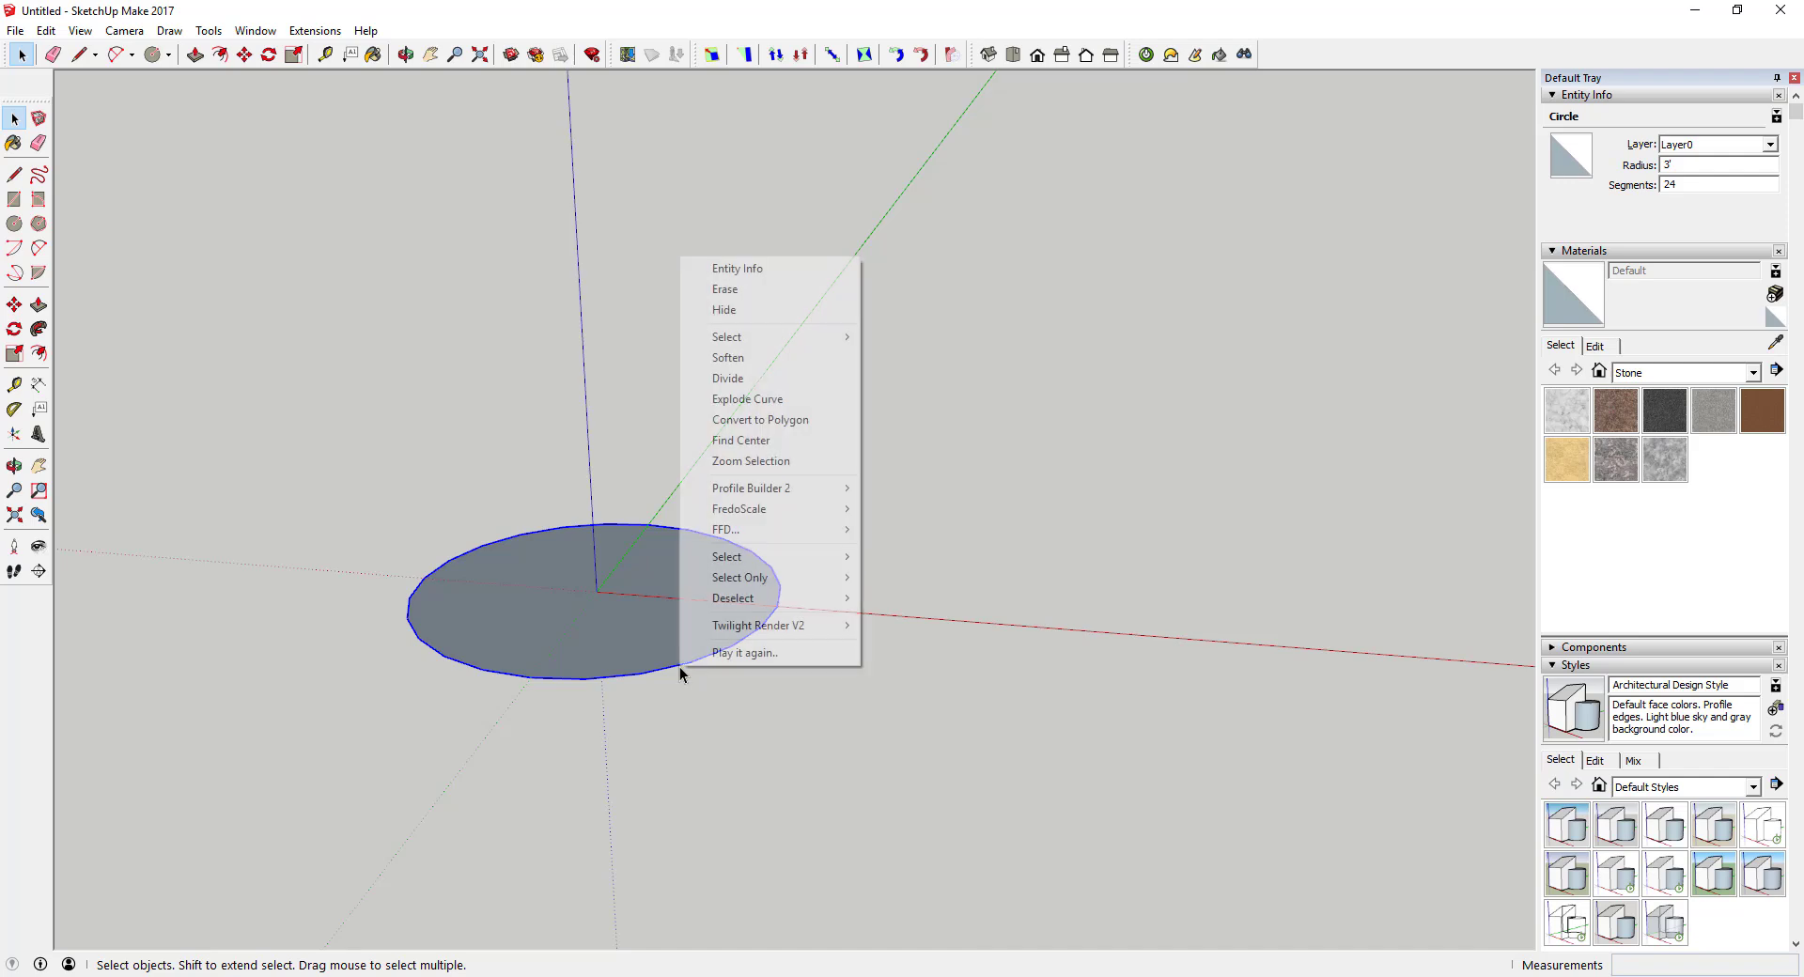
pyautogui.click(760, 402)
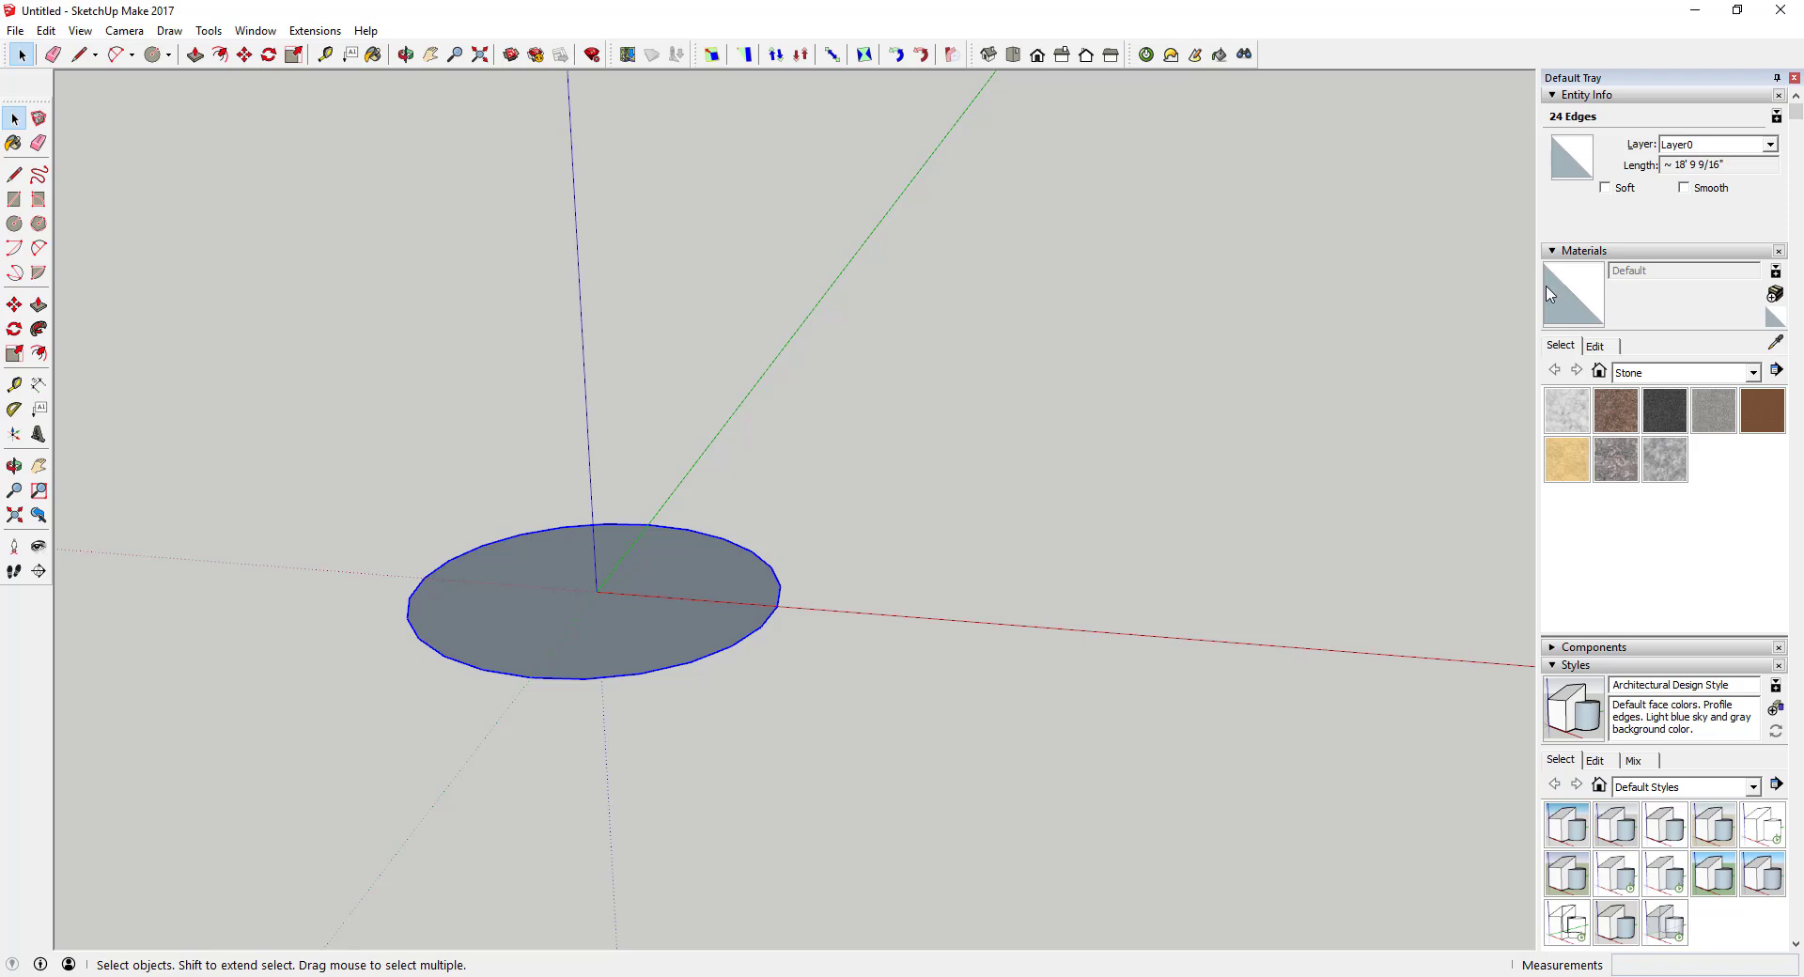
# Step: Reselect the circle outline and explode it into 24 separate edges
pyautogui.click(865, 657)
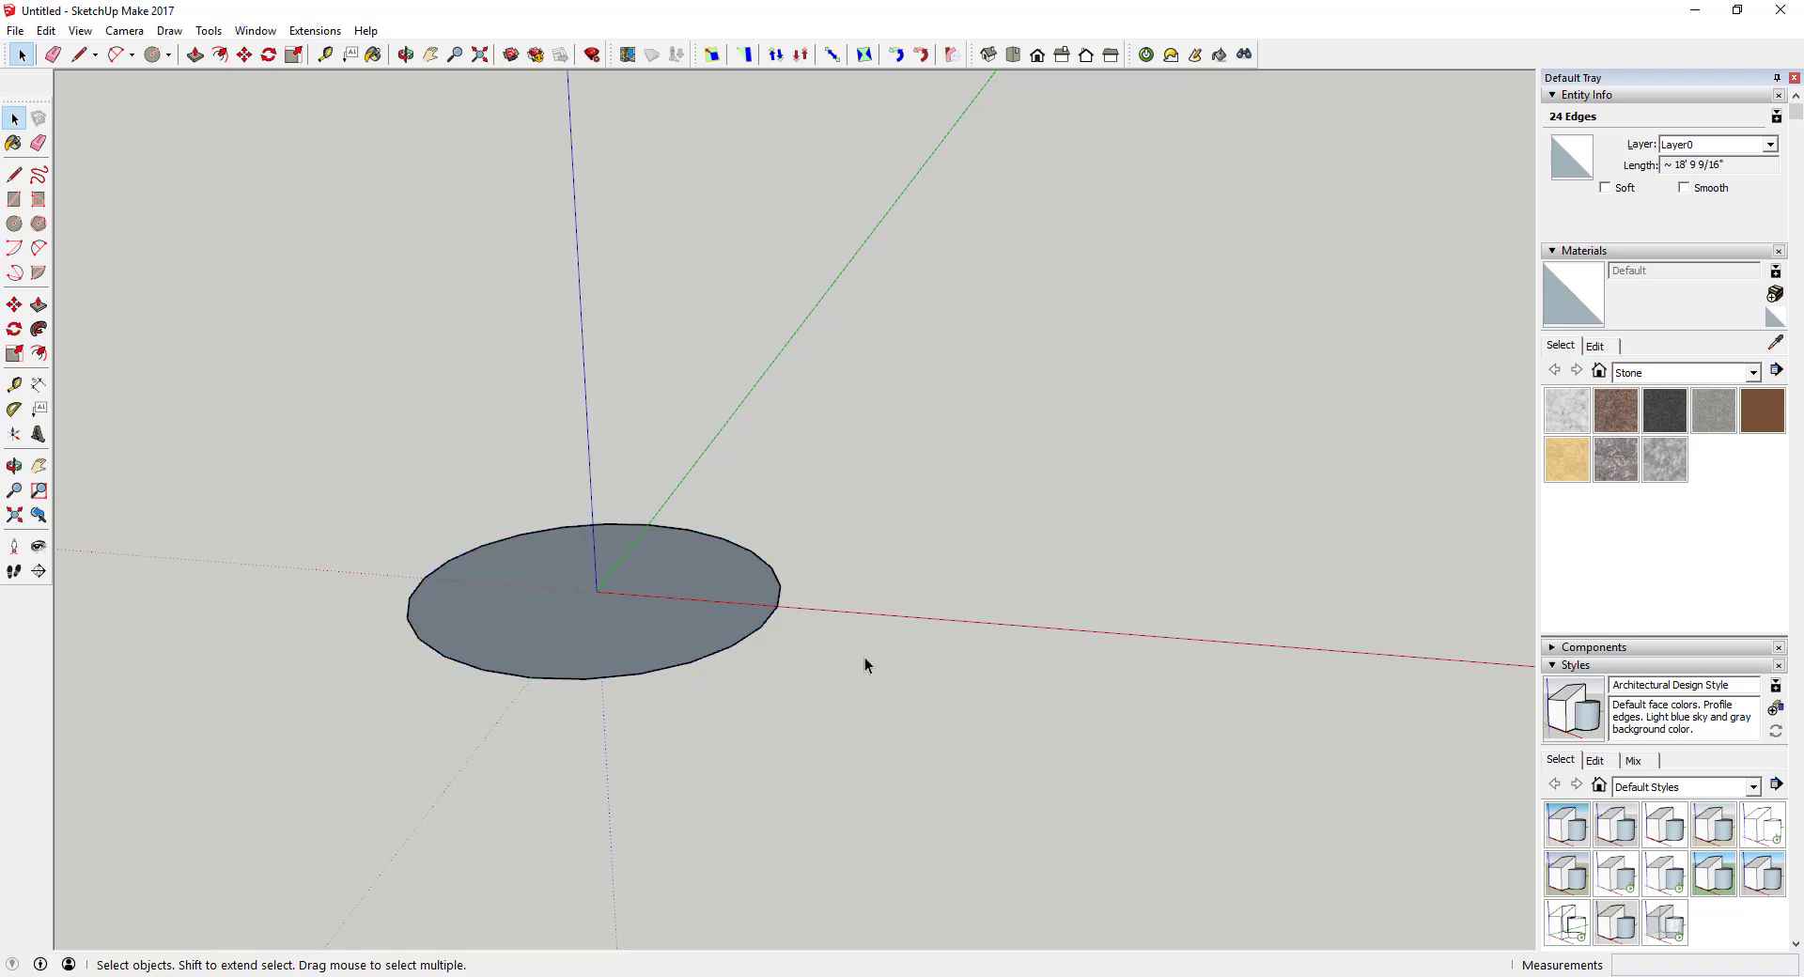
pyautogui.click(727, 650)
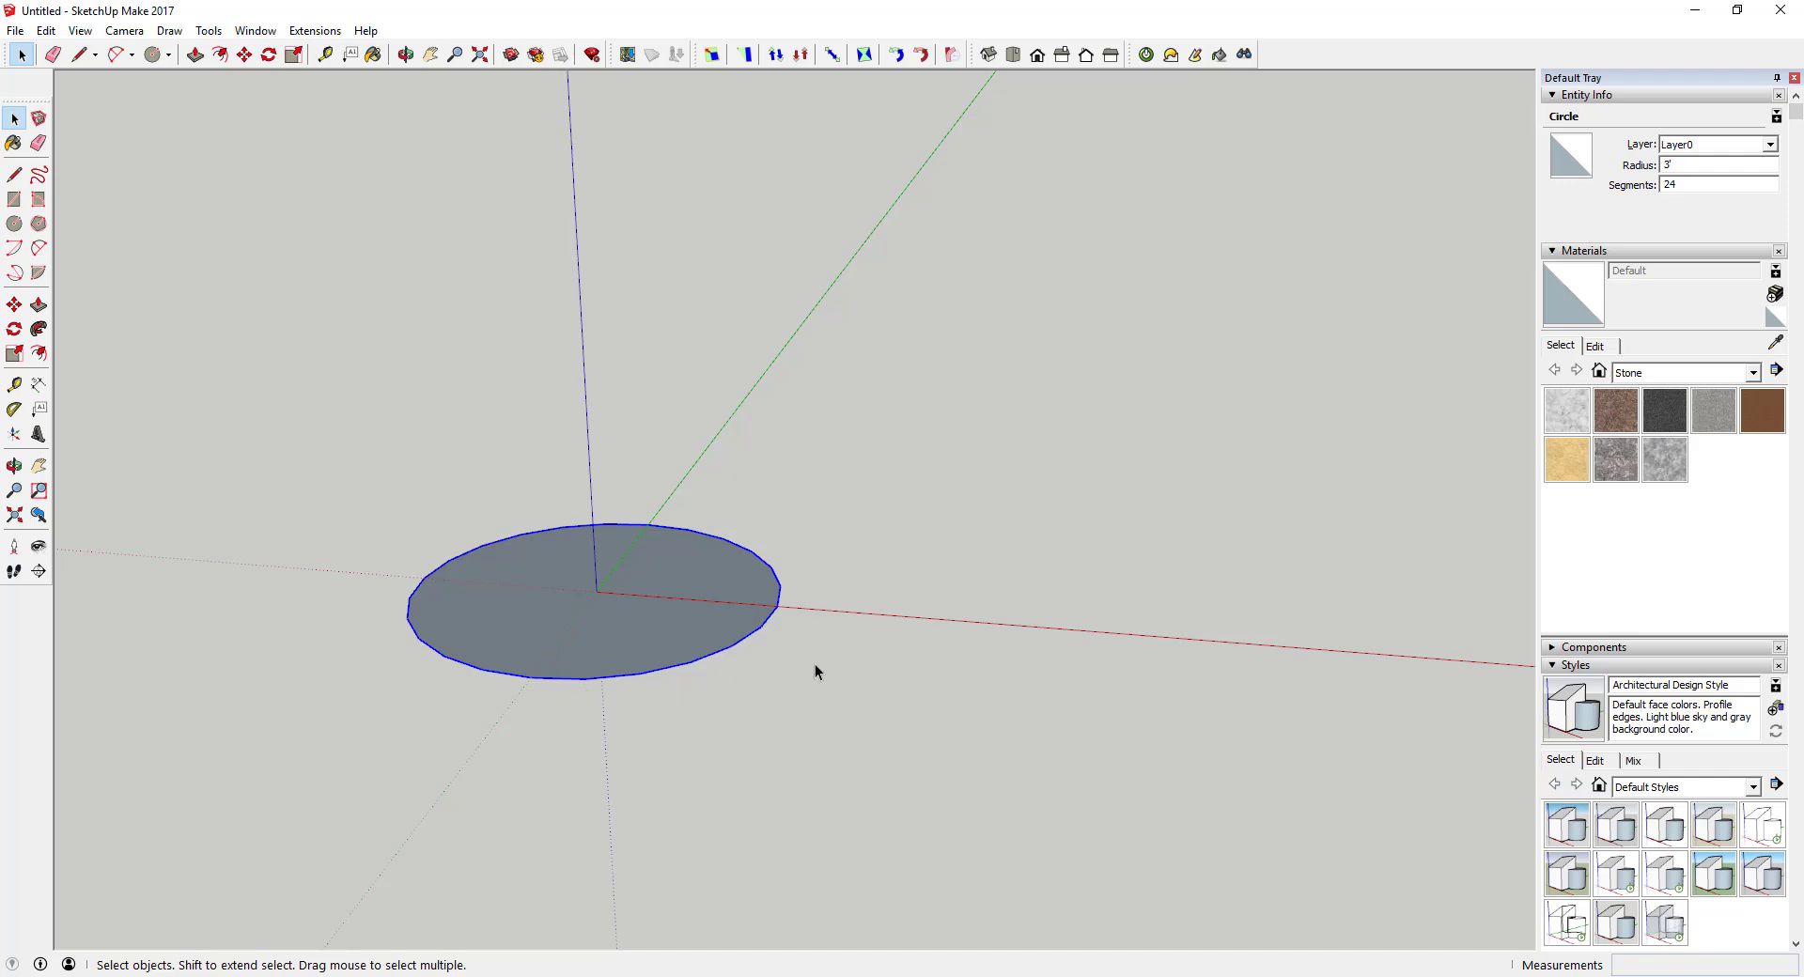
pyautogui.rightClick(705, 653)
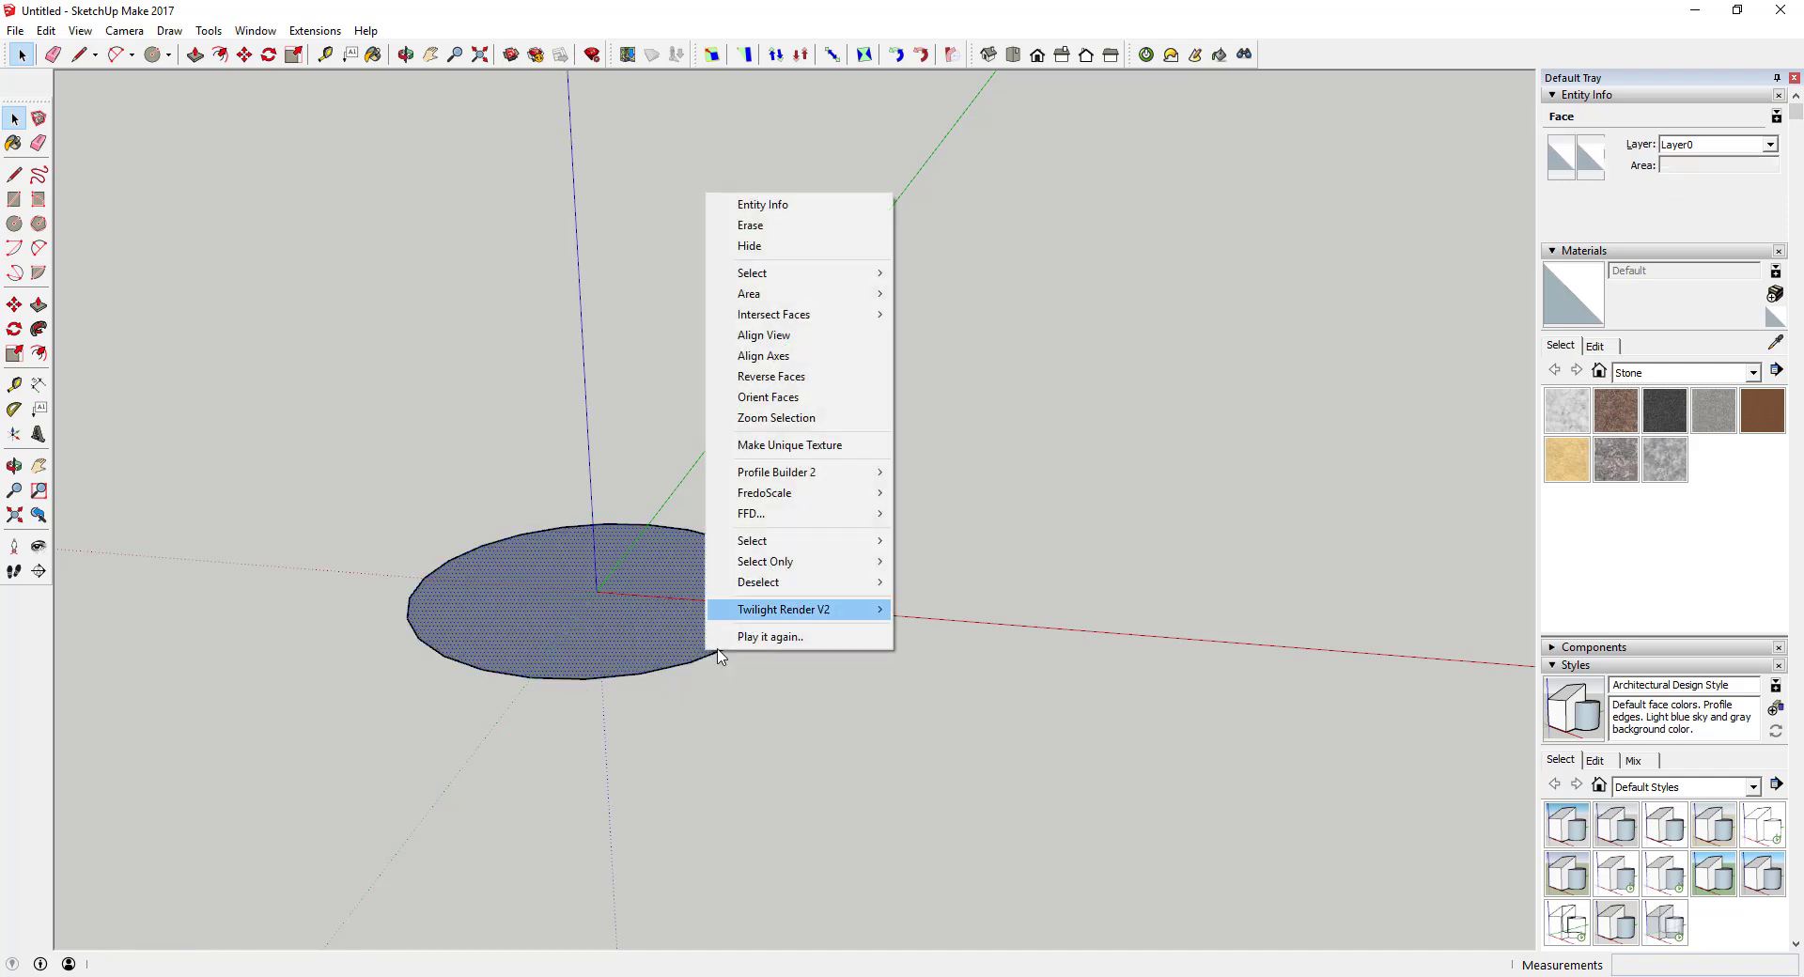
pyautogui.rightClick(700, 659)
pyautogui.click(780, 393)
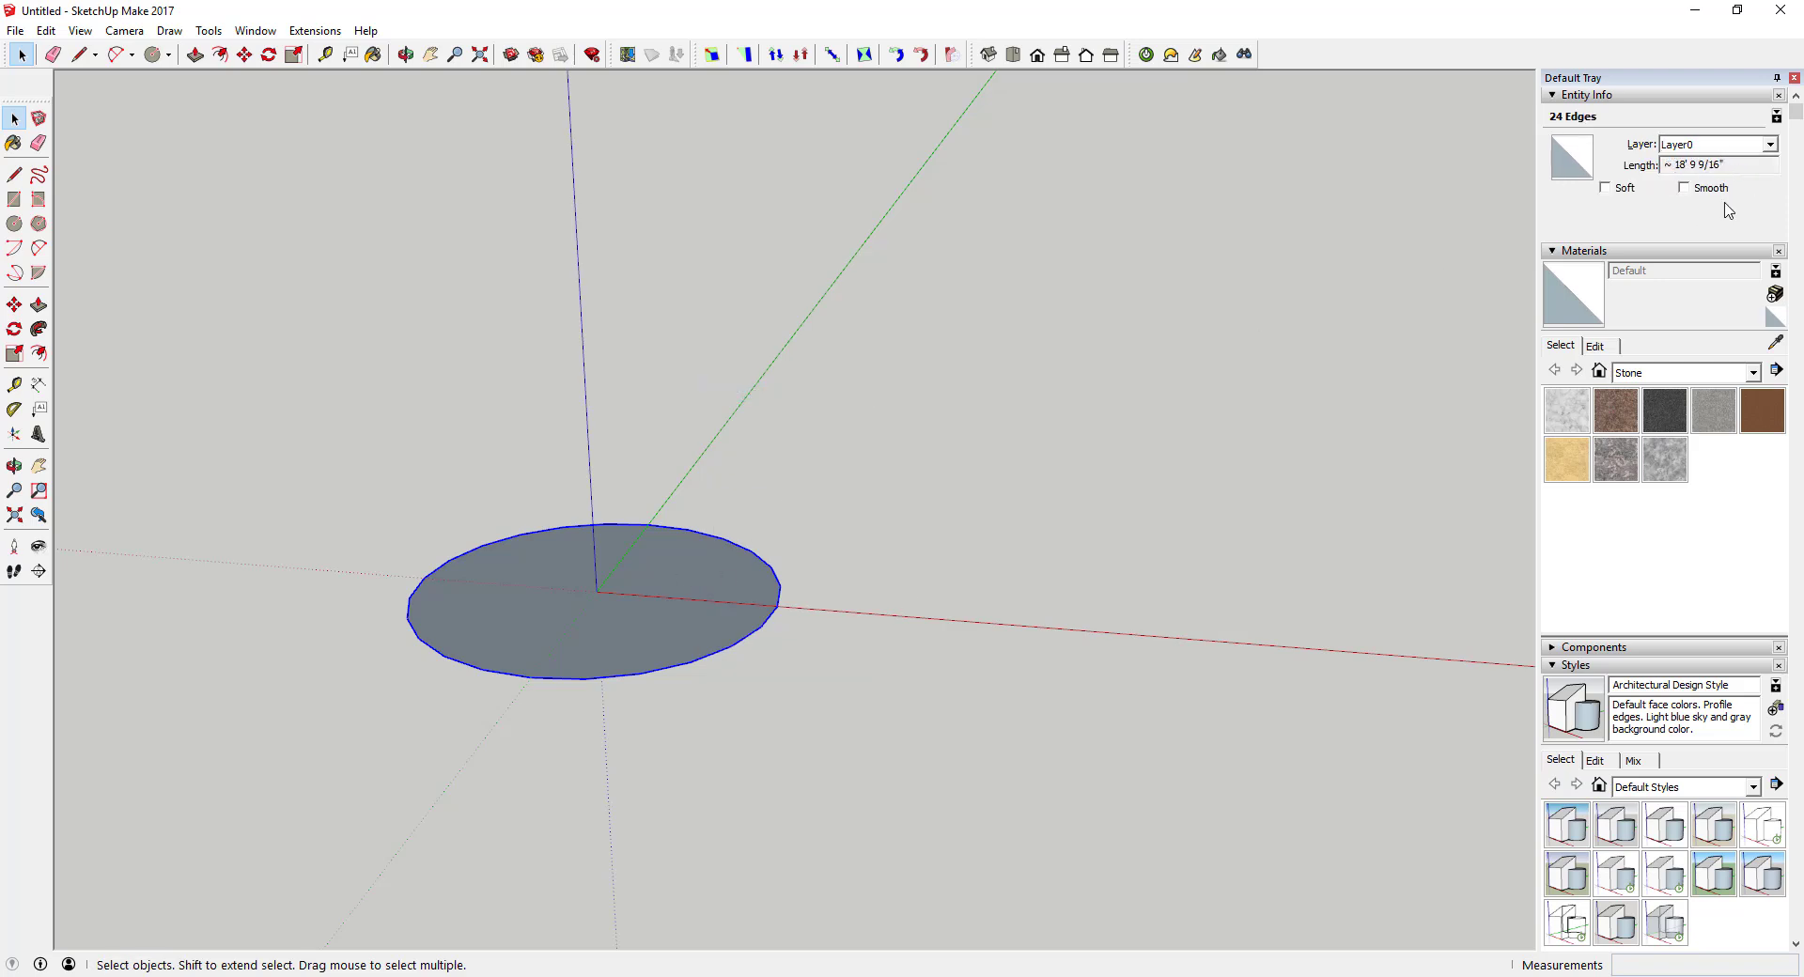
# Step: With the Line tool, draw an upright edge on the red axis and an 18'9 9/16" line along red
pyautogui.press('r')
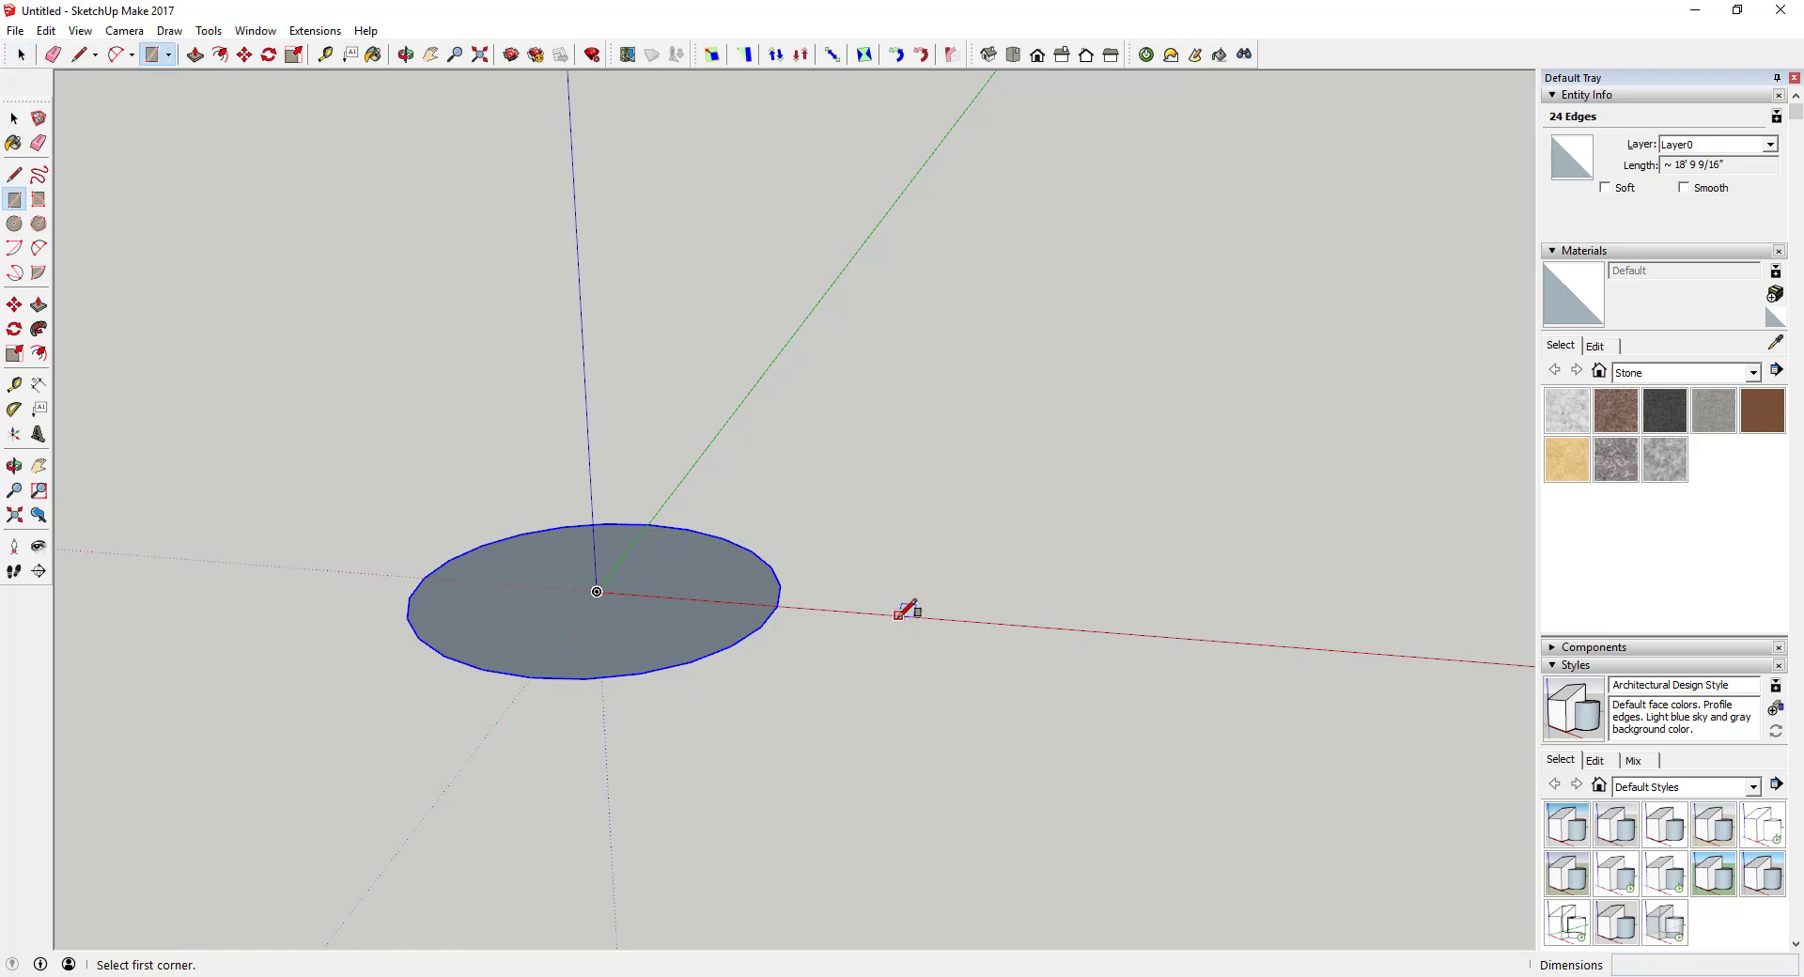
pyautogui.press('space')
pyautogui.press('l')
pyautogui.click(911, 616)
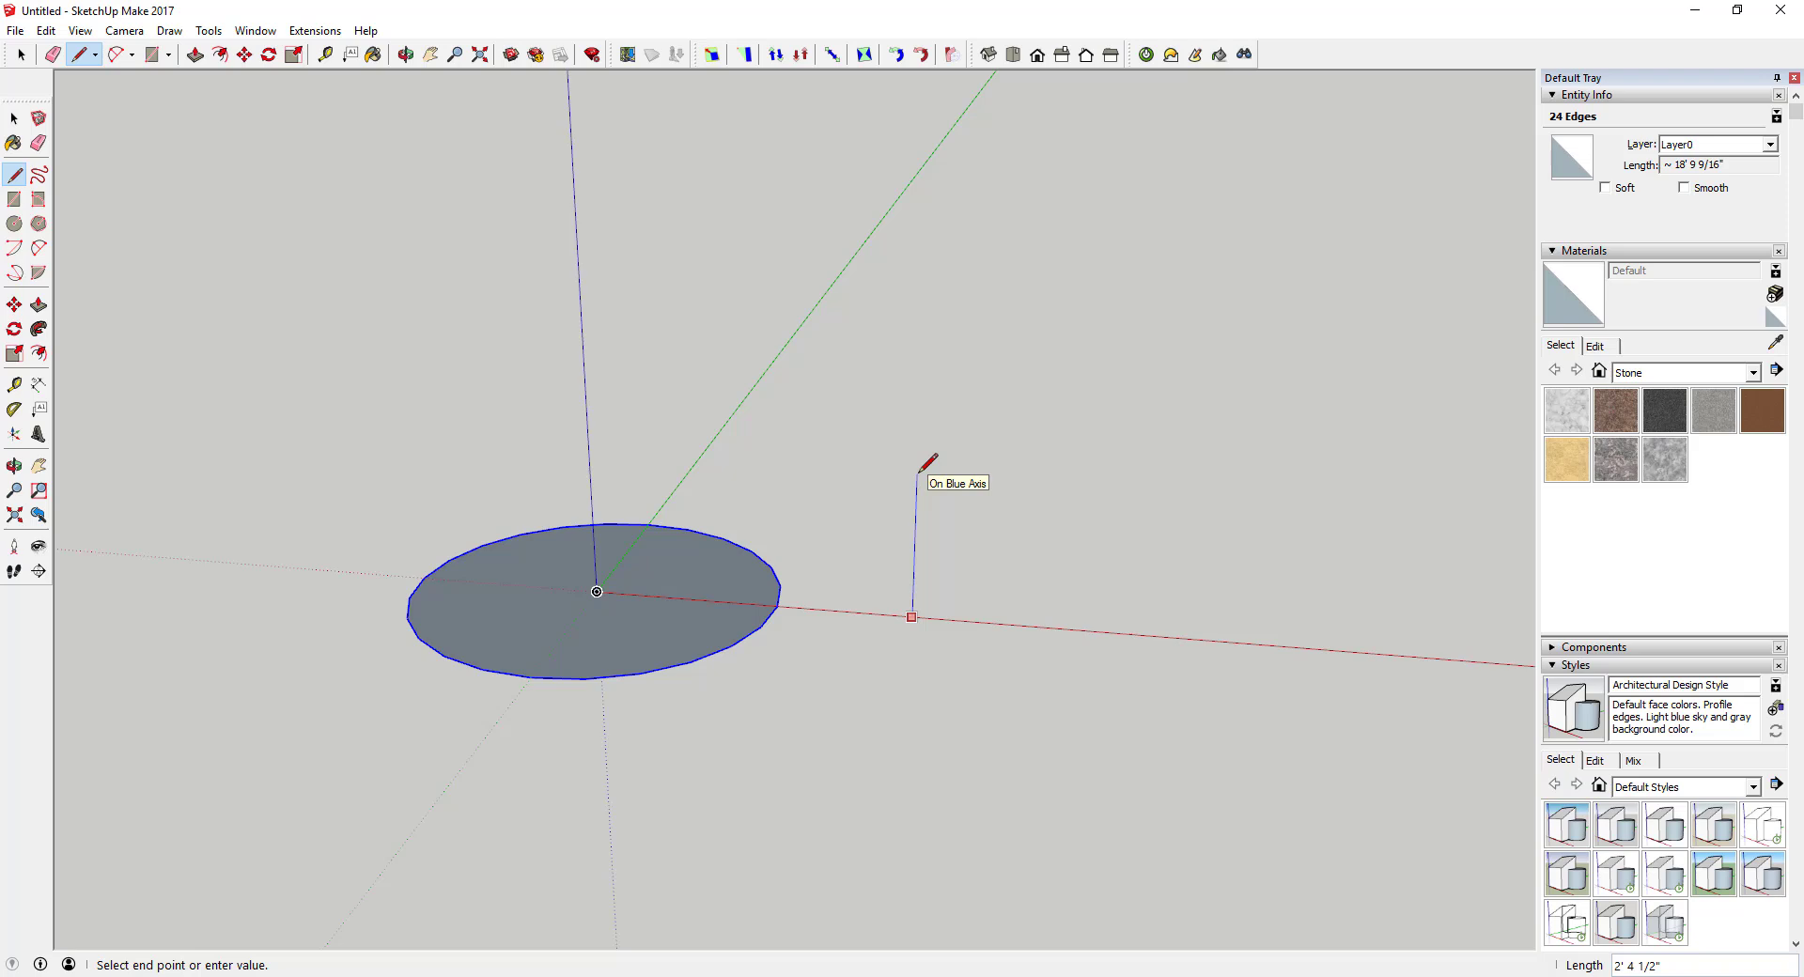
pyautogui.click(918, 435)
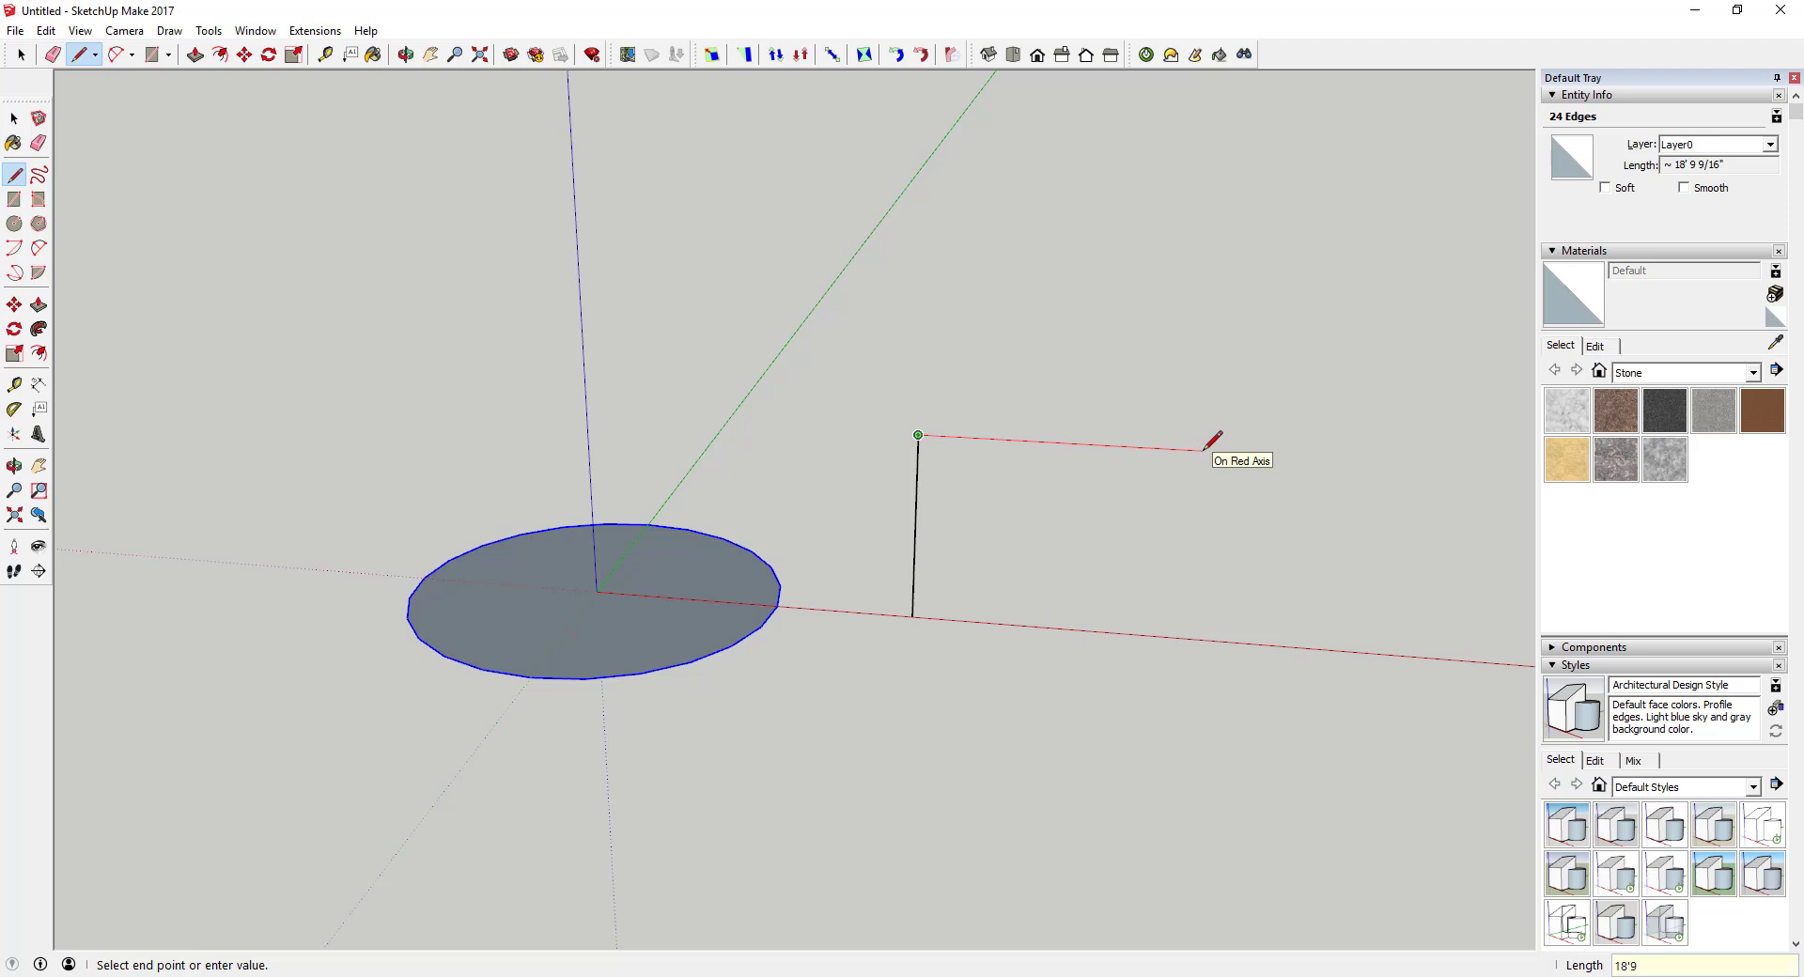
pyautogui.press('Return')
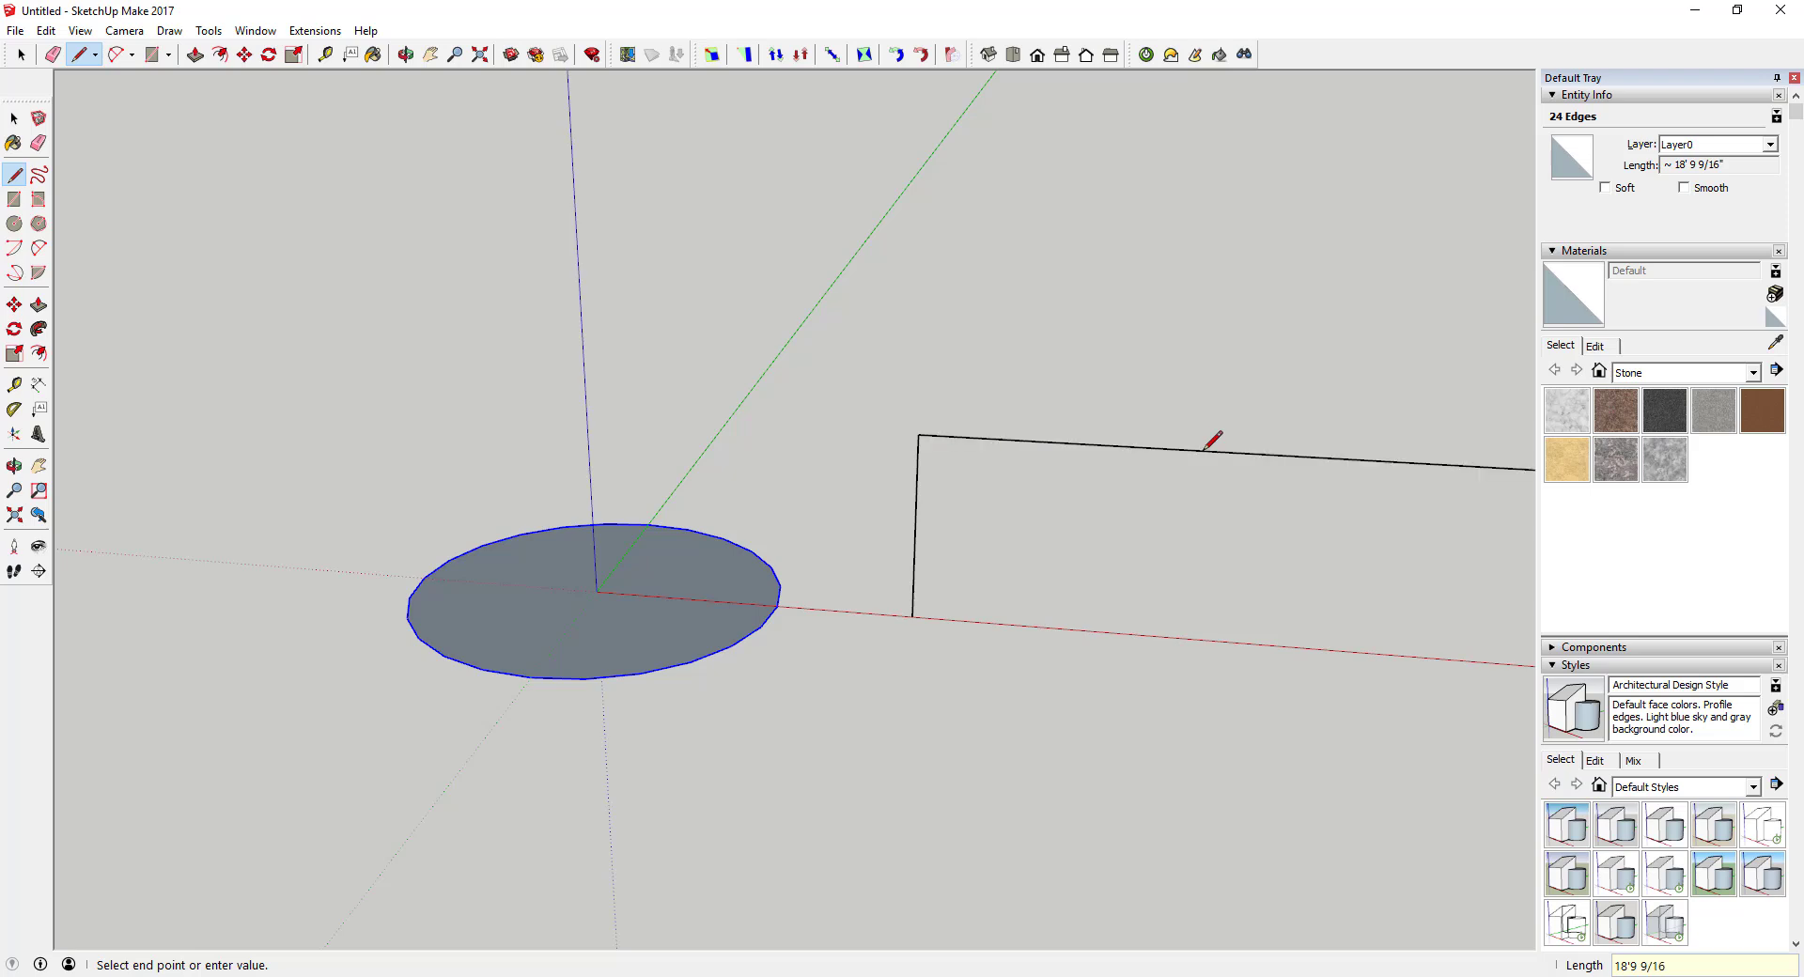
# Step: Close the outline into an upright rectangular face beside the circle
pyautogui.scroll(-5, 879, 394)
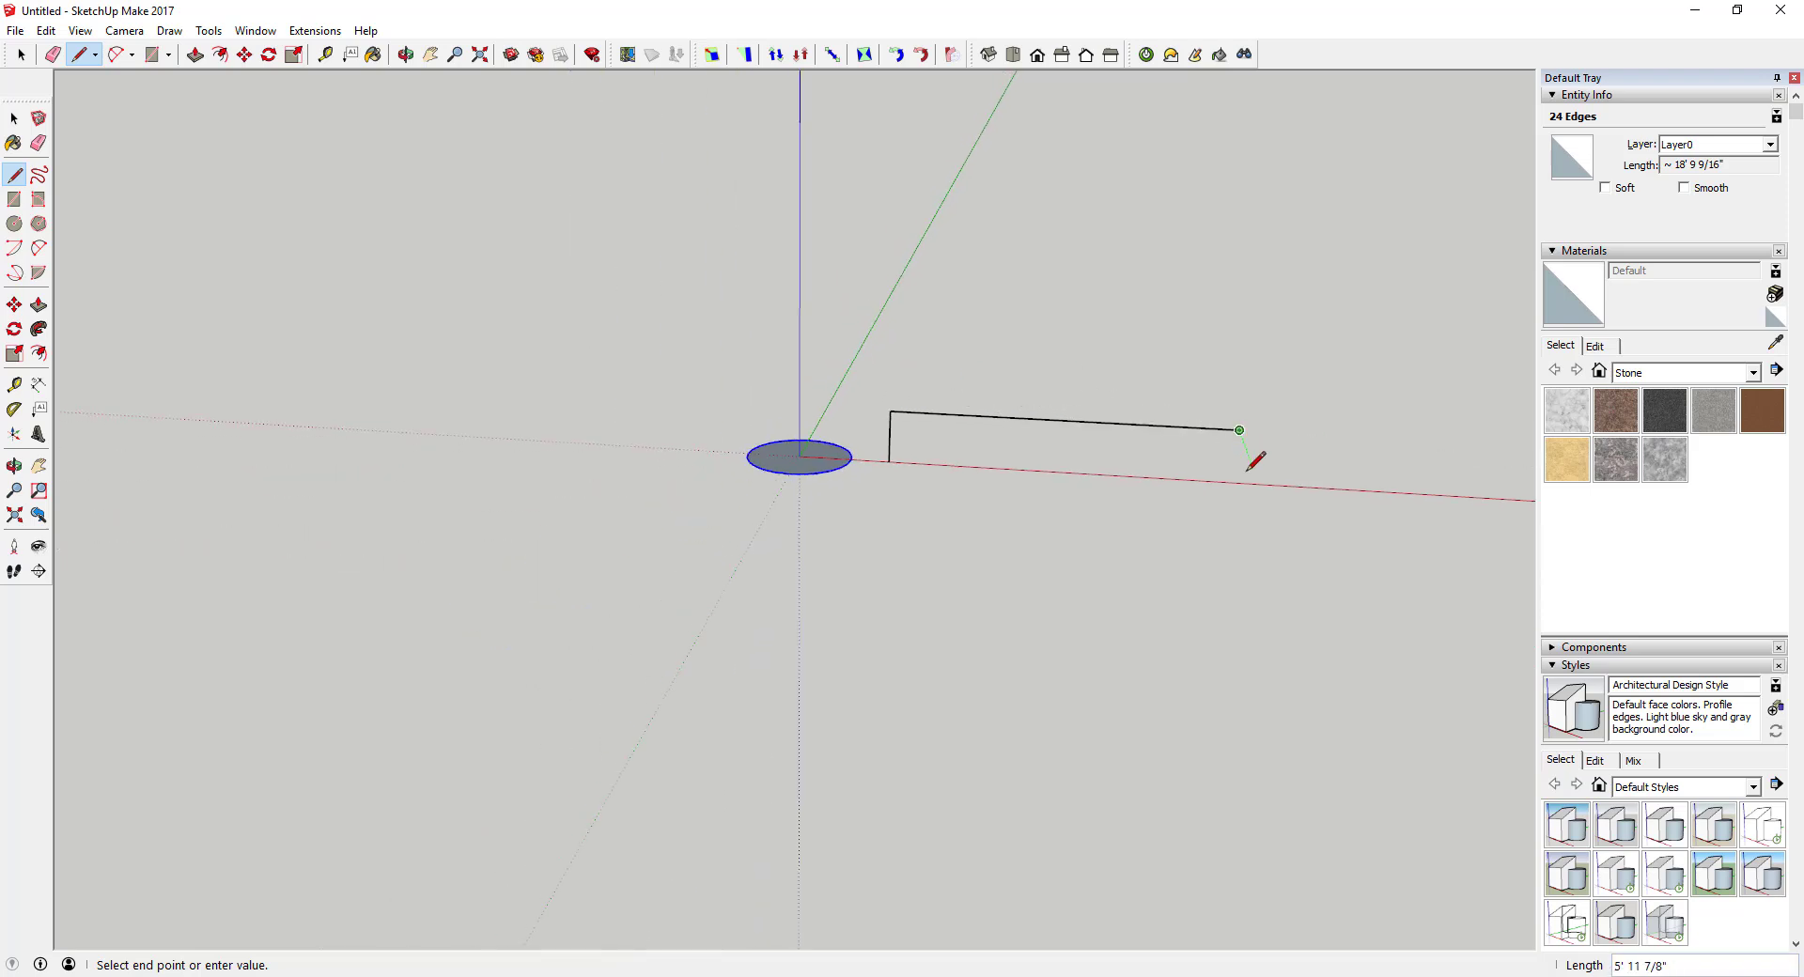
pyautogui.click(1232, 482)
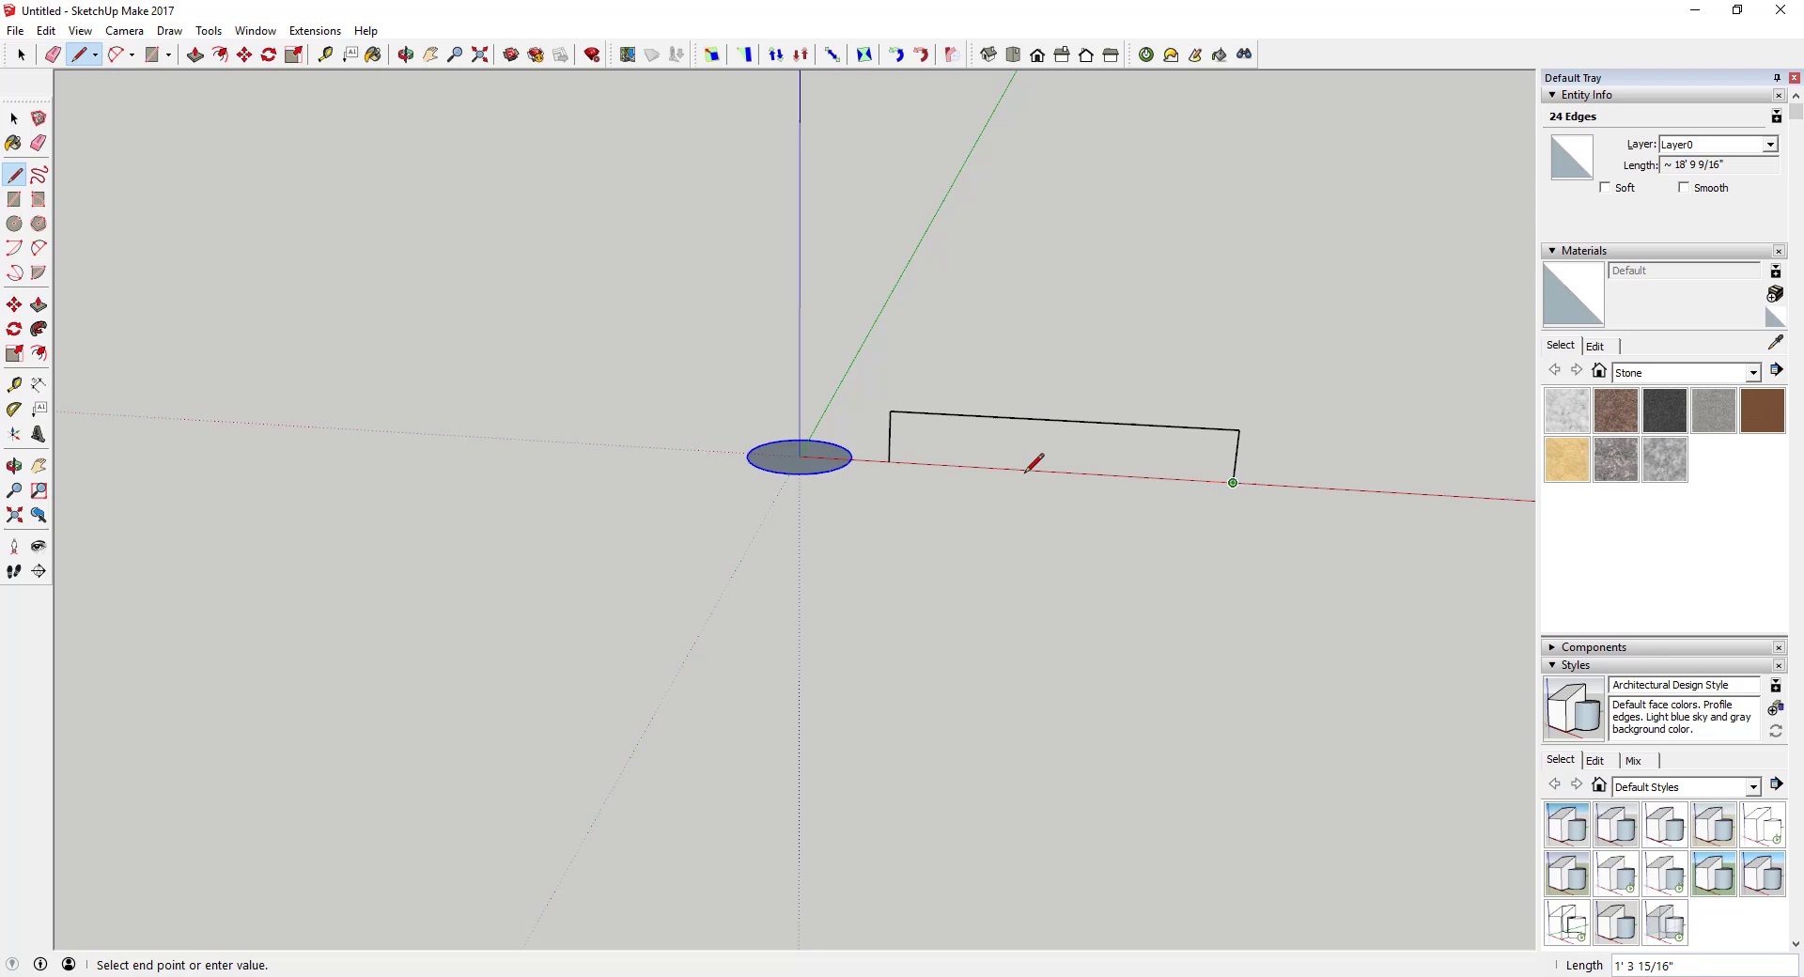
pyautogui.click(890, 461)
pyautogui.scroll(3, 996, 434)
pyautogui.scroll(2, 1006, 426)
pyautogui.press('space')
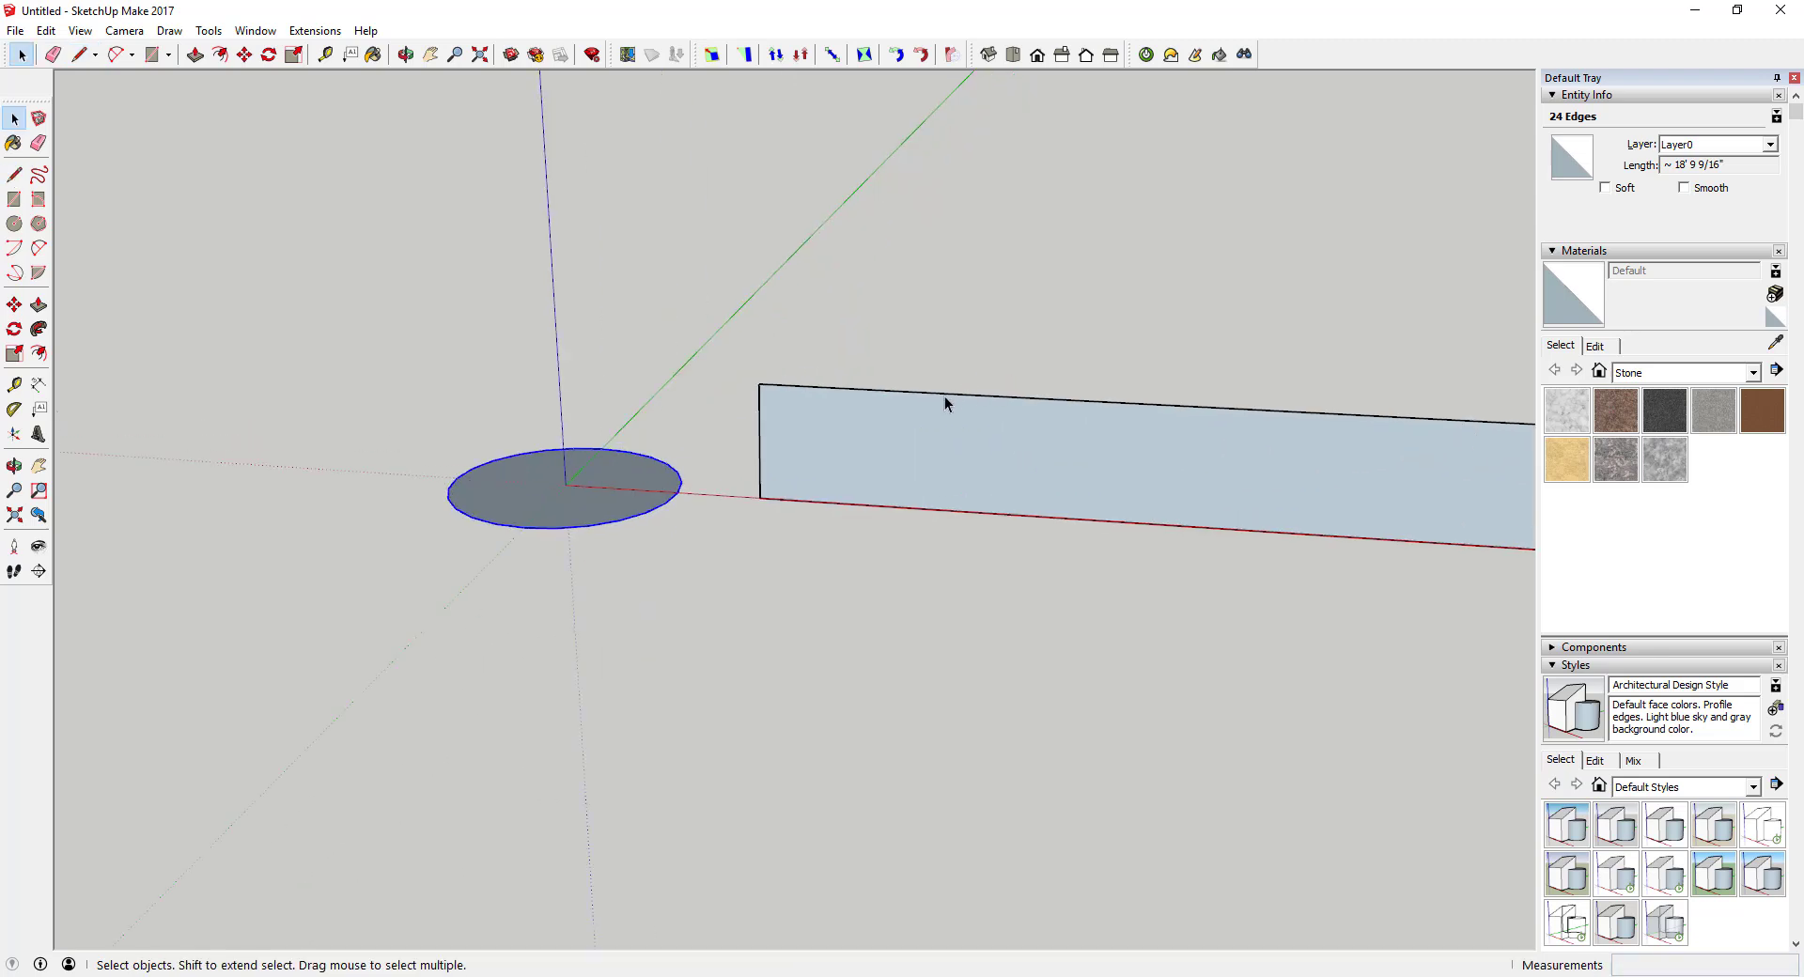
pyautogui.scroll(-2, 845, 423)
pyautogui.scroll(2, 917, 411)
pyautogui.scroll(-2, 846, 404)
pyautogui.moveTo(805, 403)
pyautogui.mouseDown(button='middle')
pyautogui.moveTo(922, 459)
pyautogui.moveTo(986, 399)
pyautogui.moveTo(805, 402)
pyautogui.mouseUp(button='middle')
pyautogui.scroll(1, 804, 404)
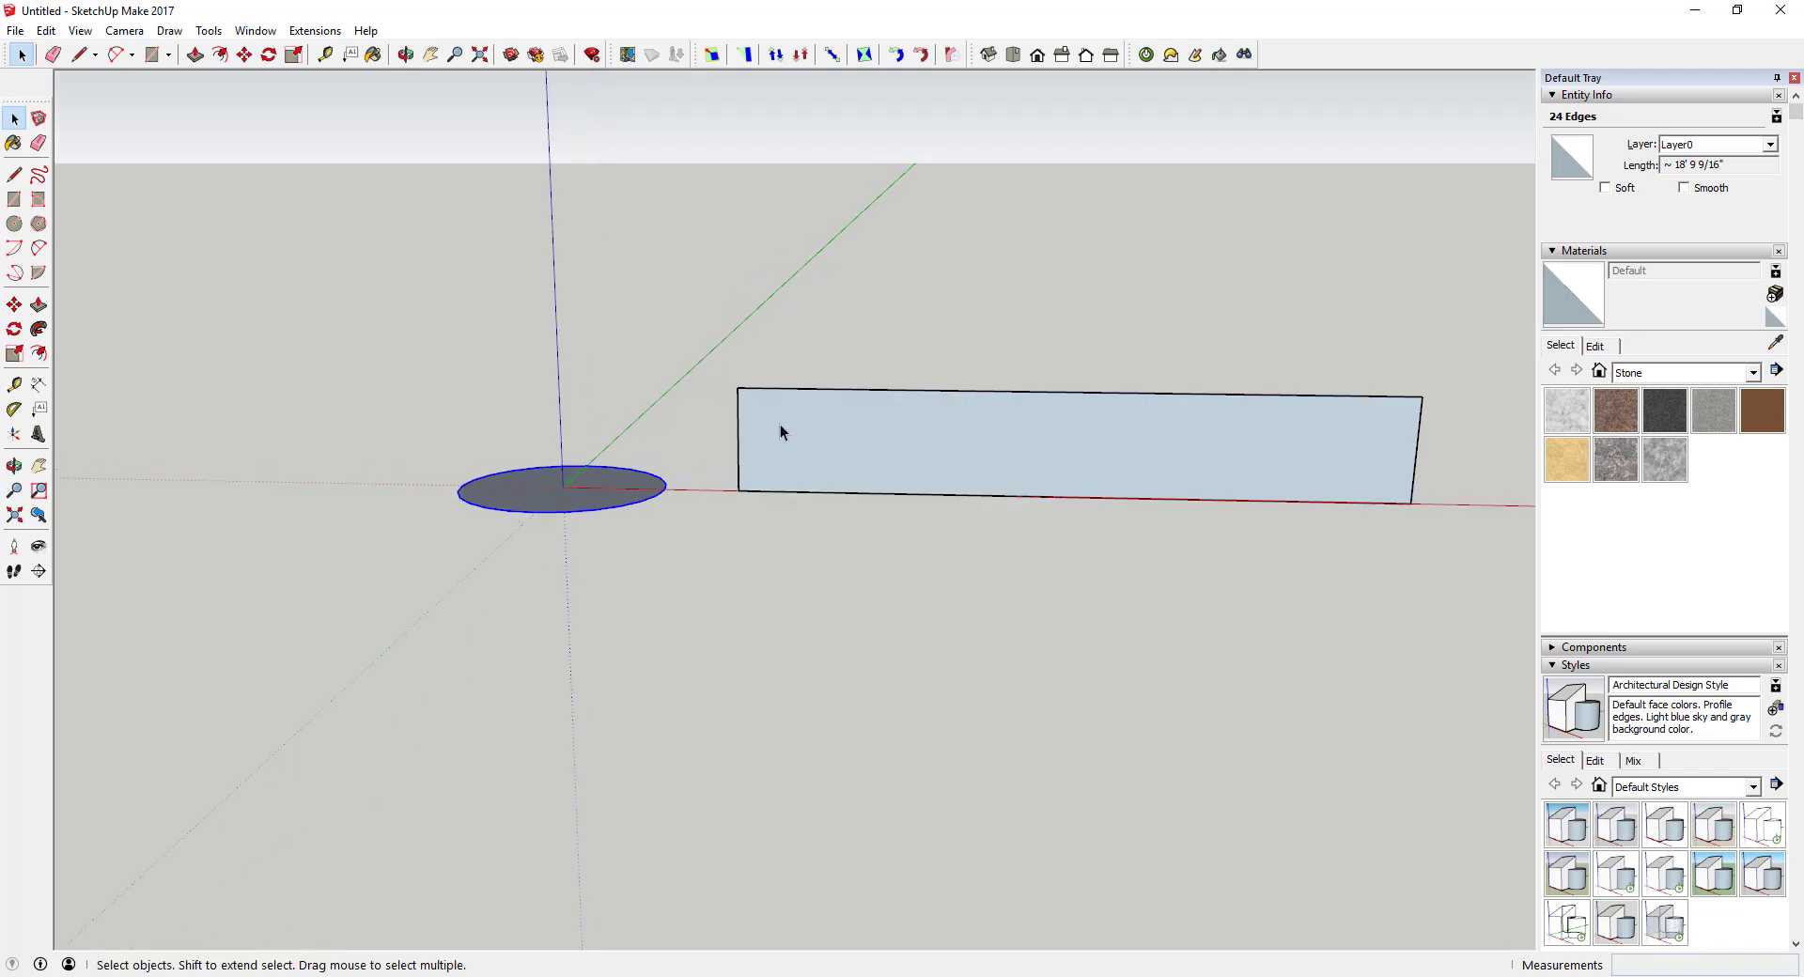
# Step: Divide the rectangle's left edge into 6 segments
pyautogui.rightClick(737, 440)
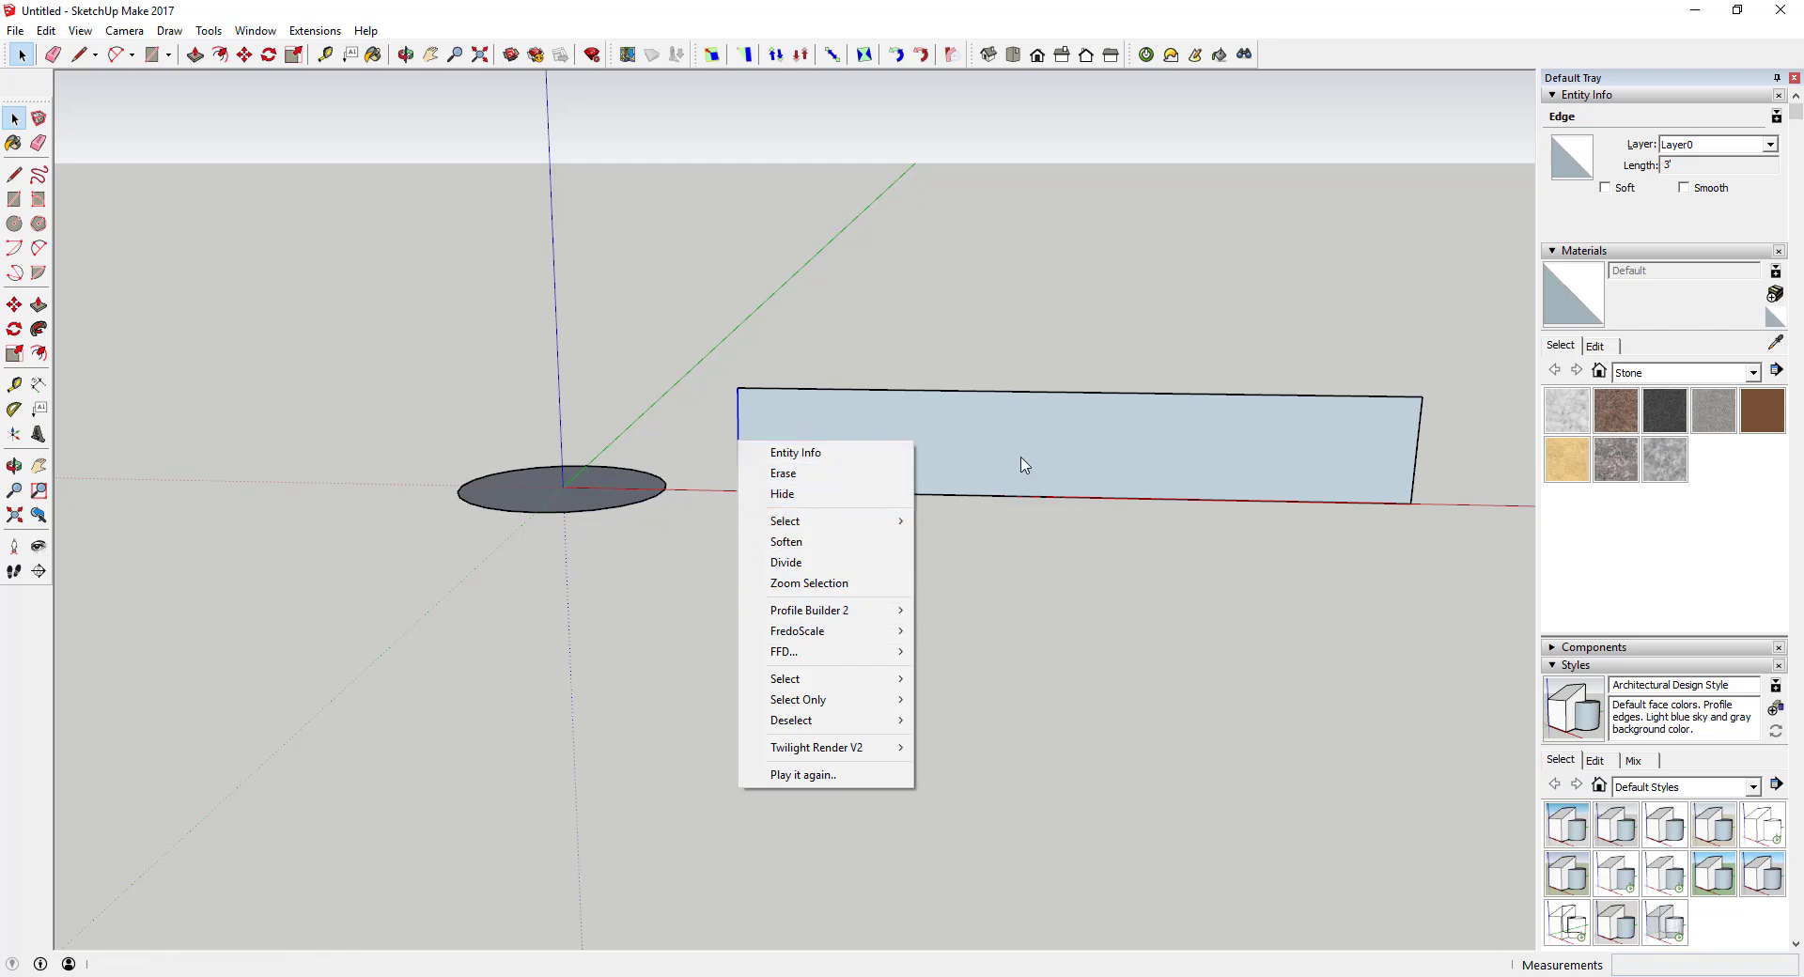
pyautogui.click(944, 427)
pyautogui.click(738, 404)
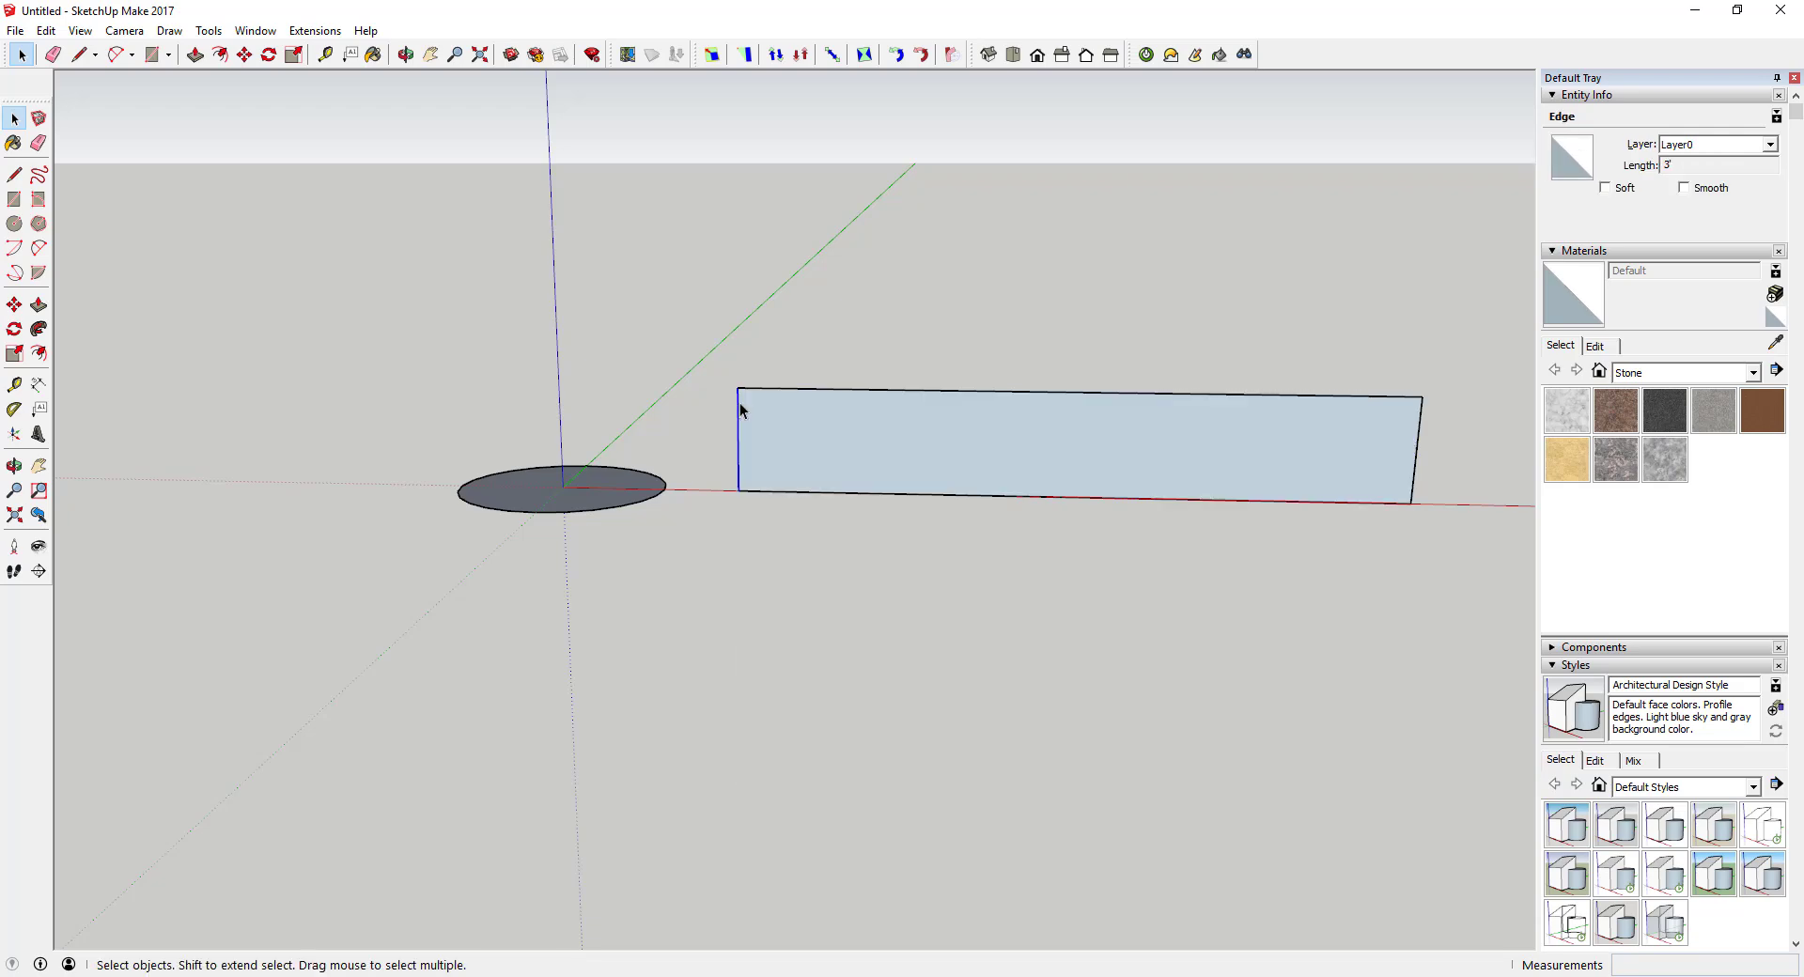
pyautogui.rightClick(739, 410)
pyautogui.click(799, 524)
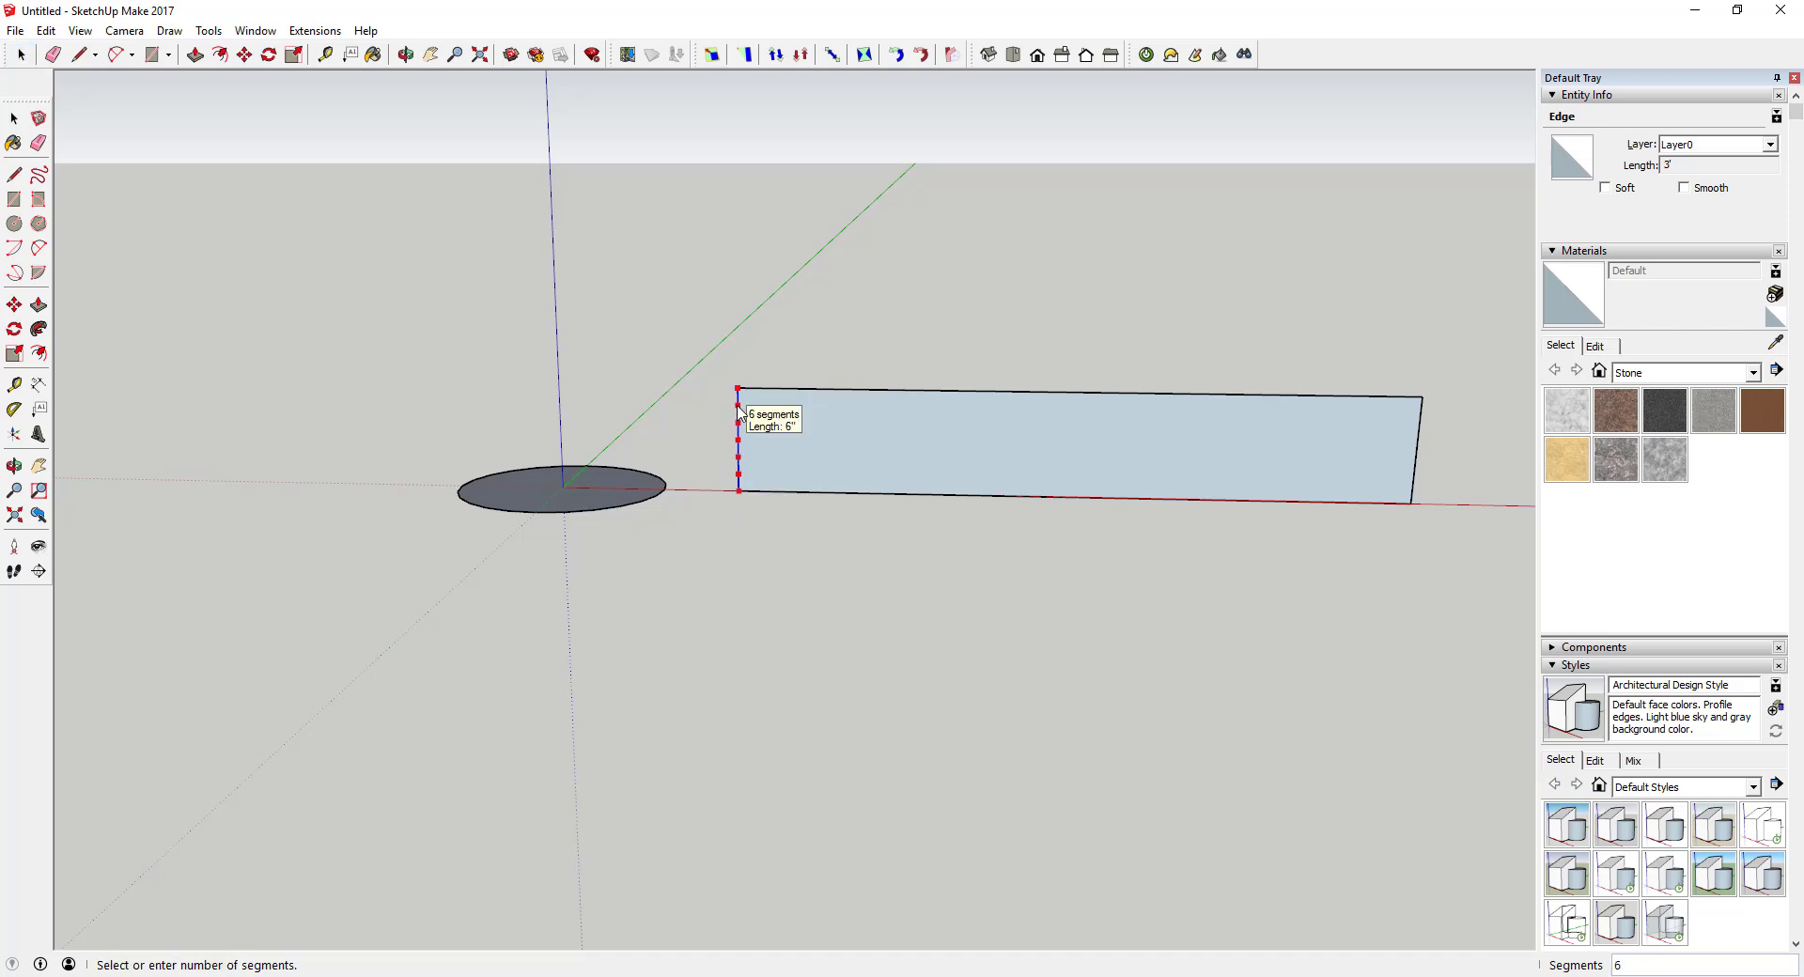
pyautogui.click(739, 411)
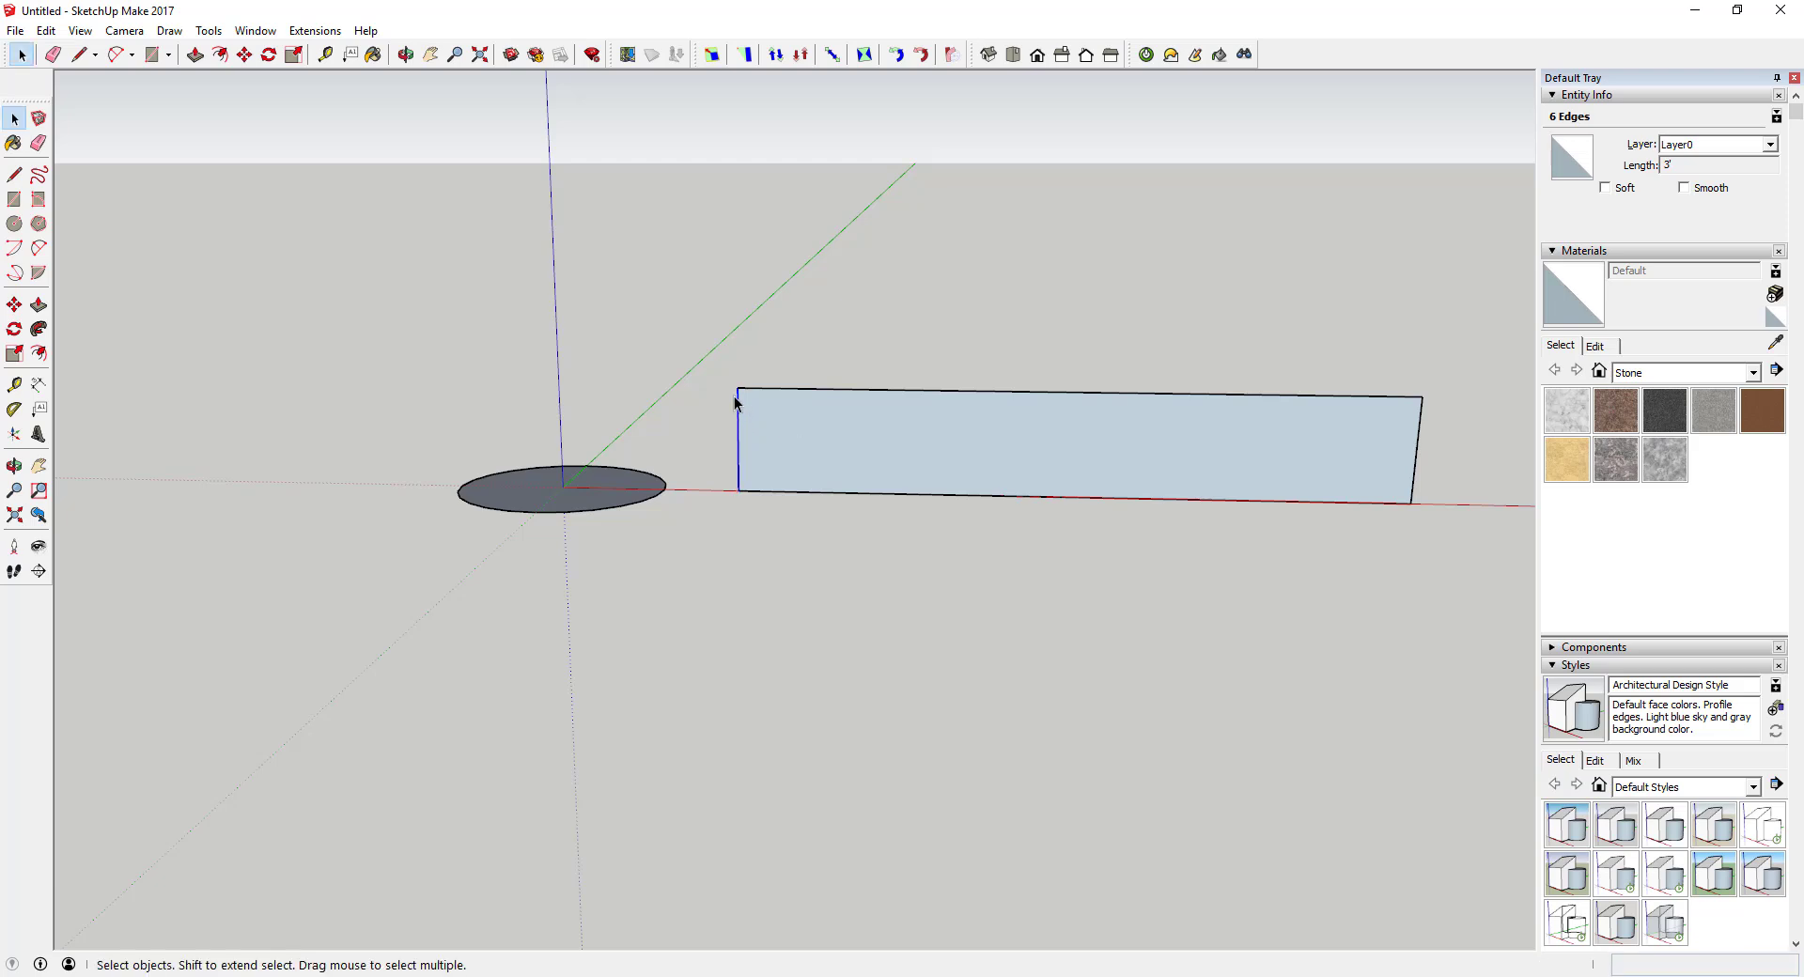
# Step: Divide the rectangle's top edge into 38 segments
pyautogui.rightClick(761, 397)
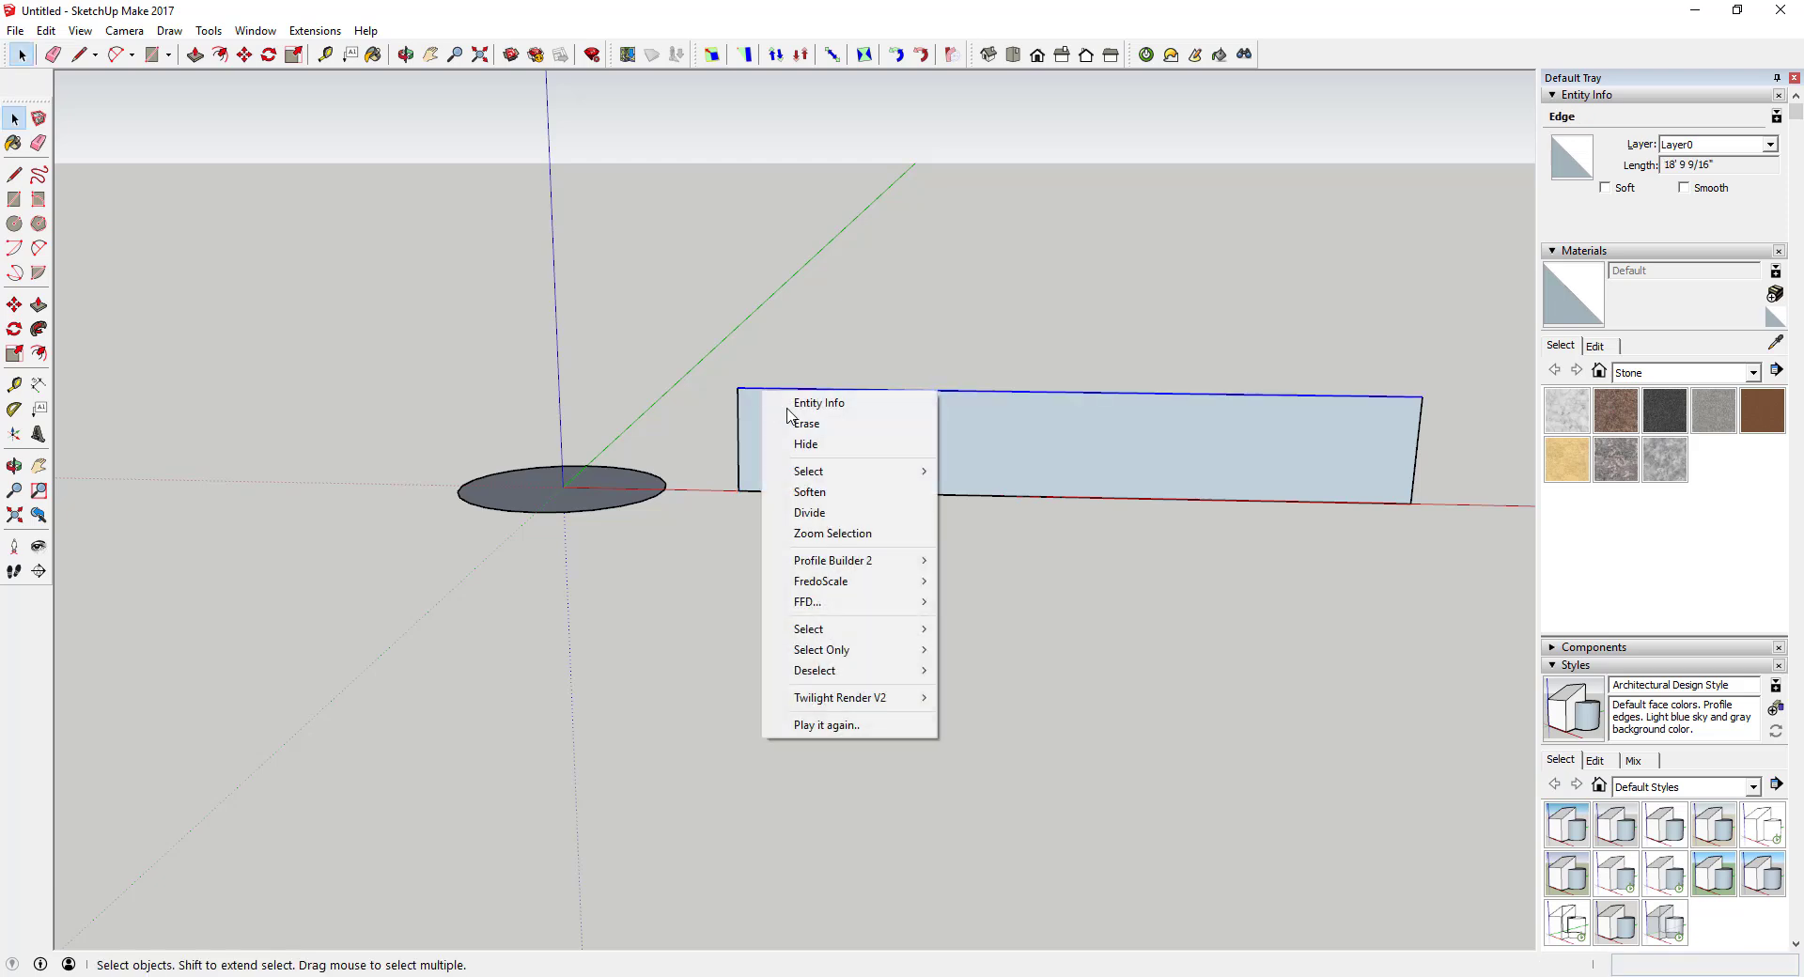
pyautogui.click(841, 514)
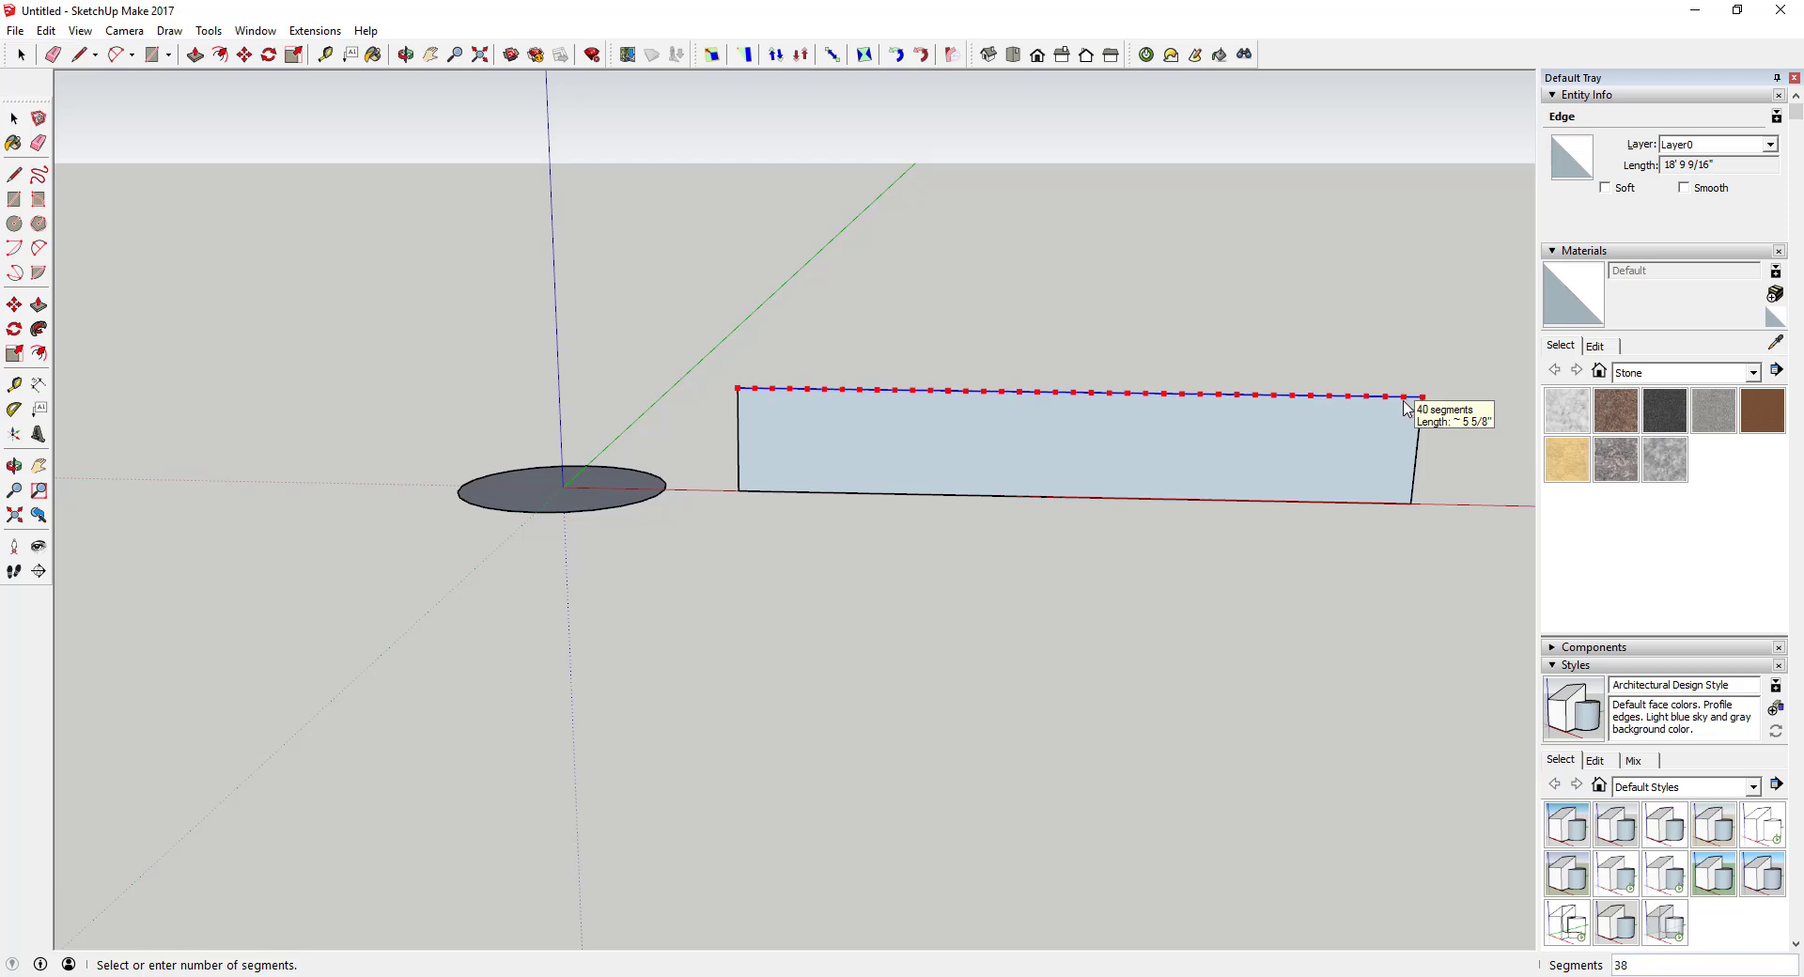
pyautogui.click(1403, 407)
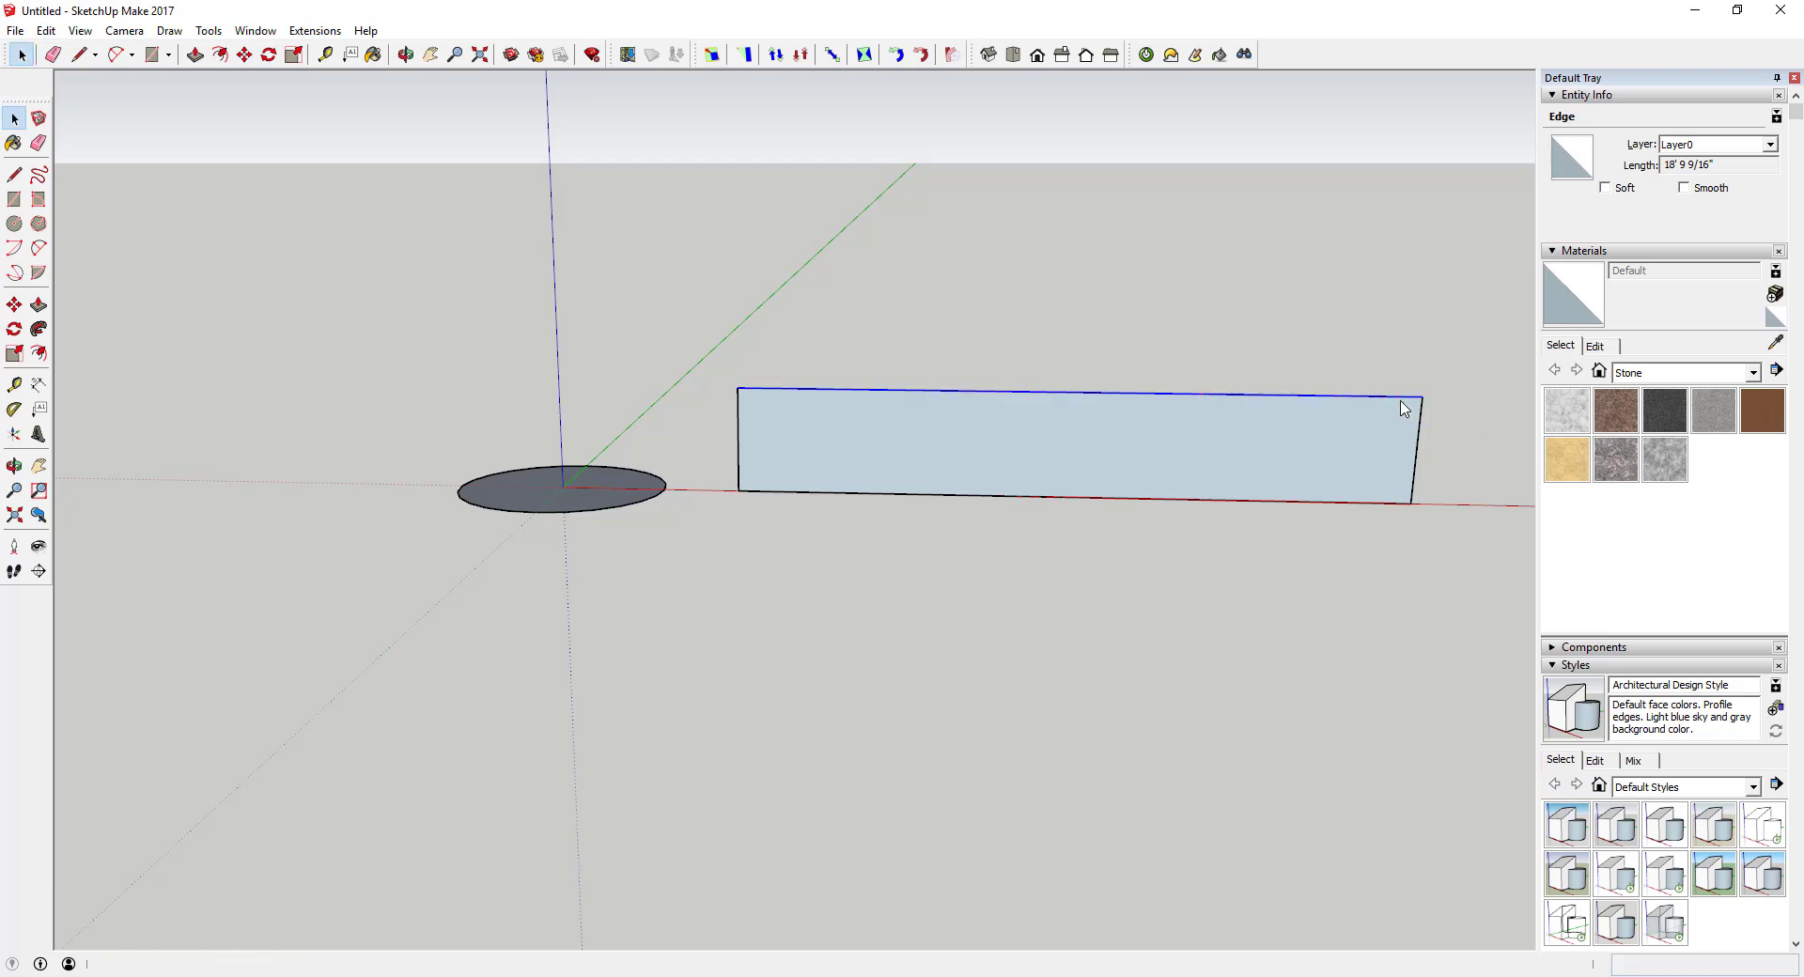
pyautogui.rightClick(1388, 403)
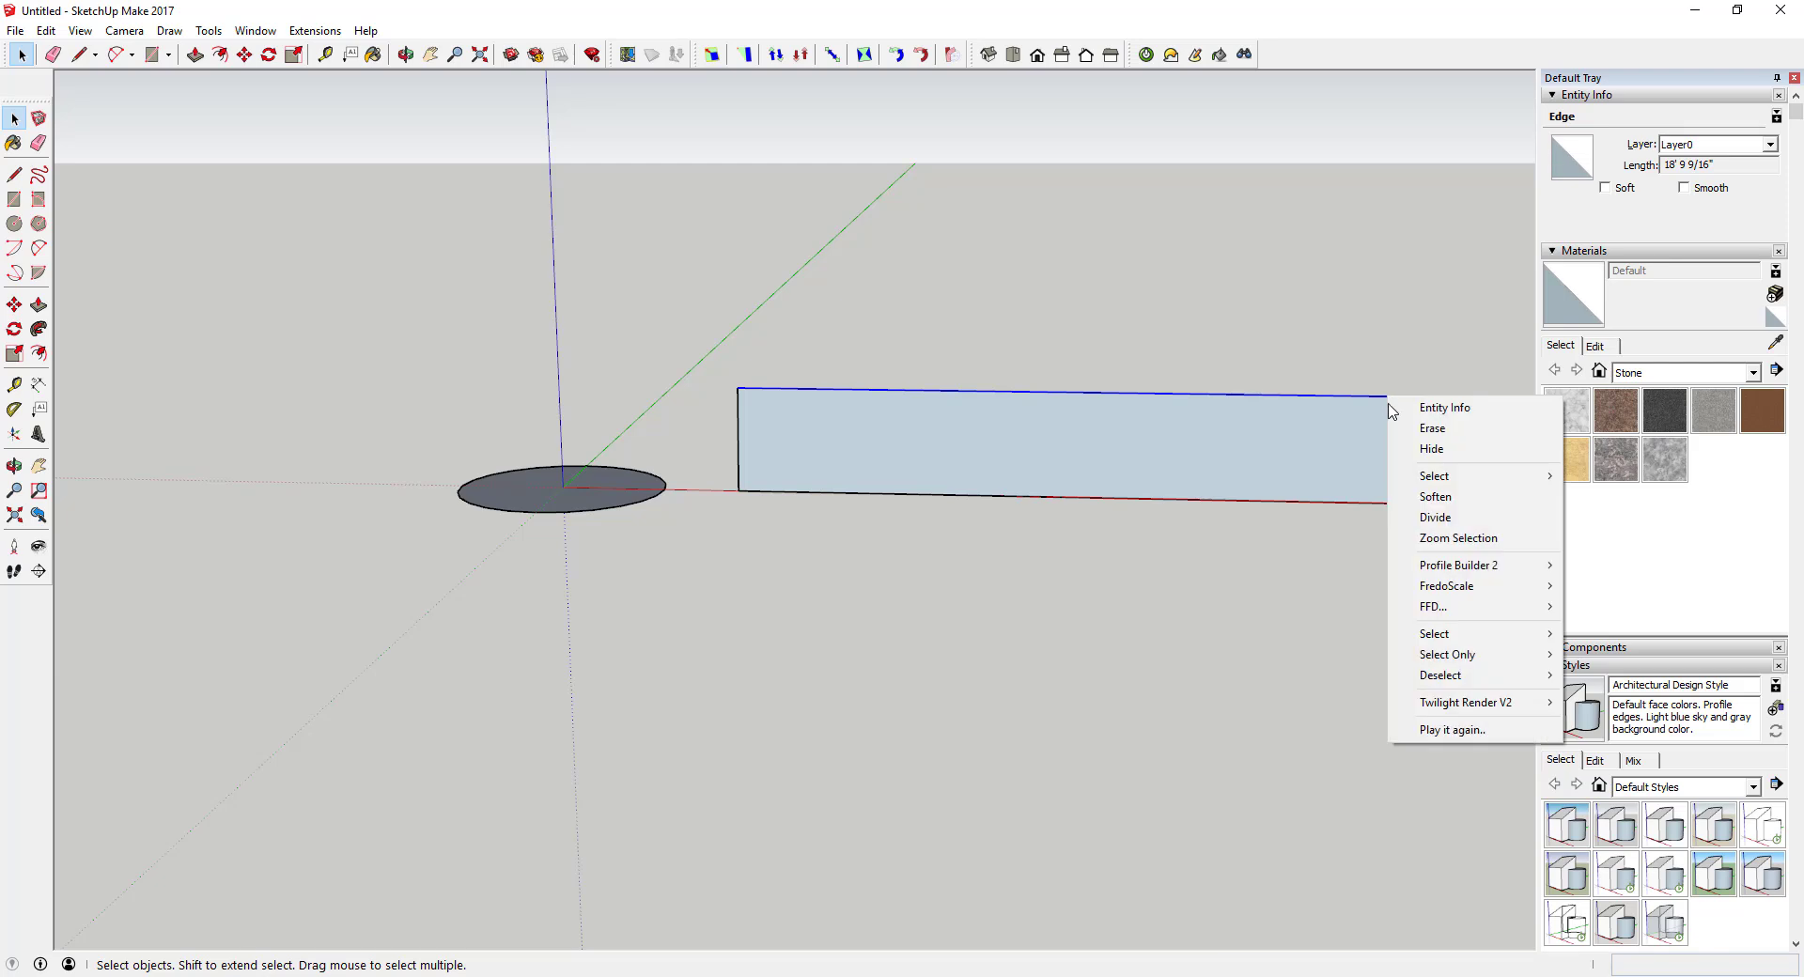
pyautogui.click(1429, 515)
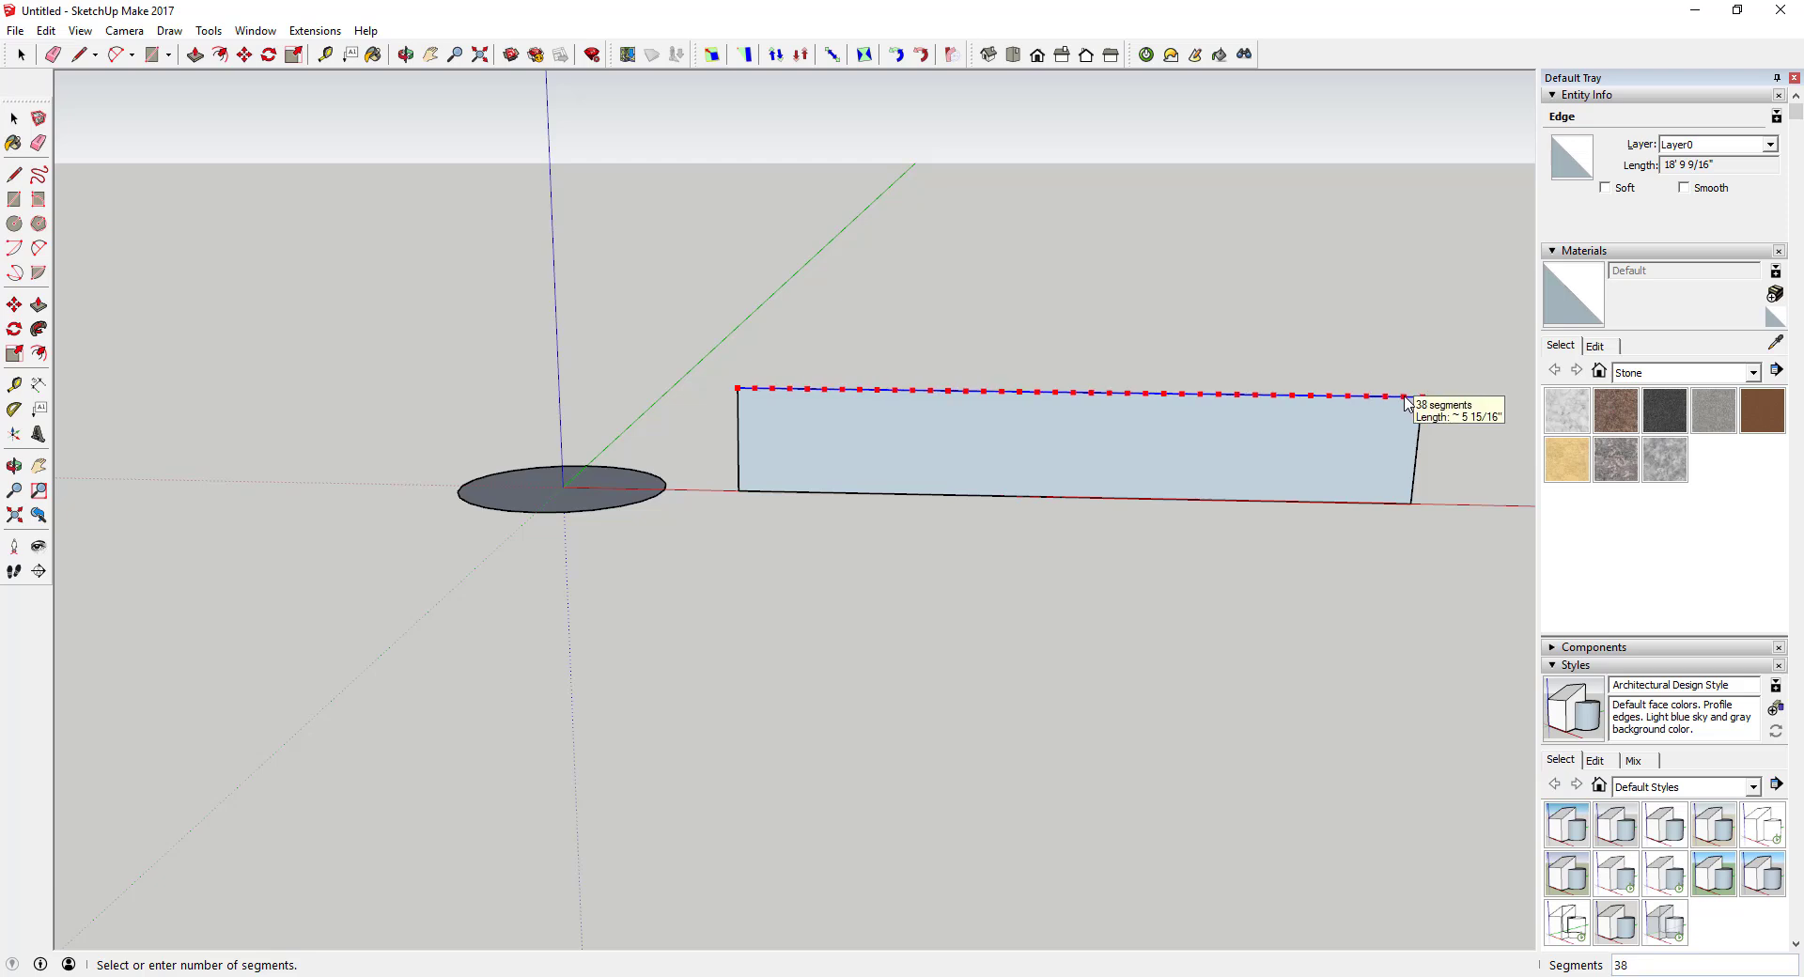
pyautogui.click(1406, 402)
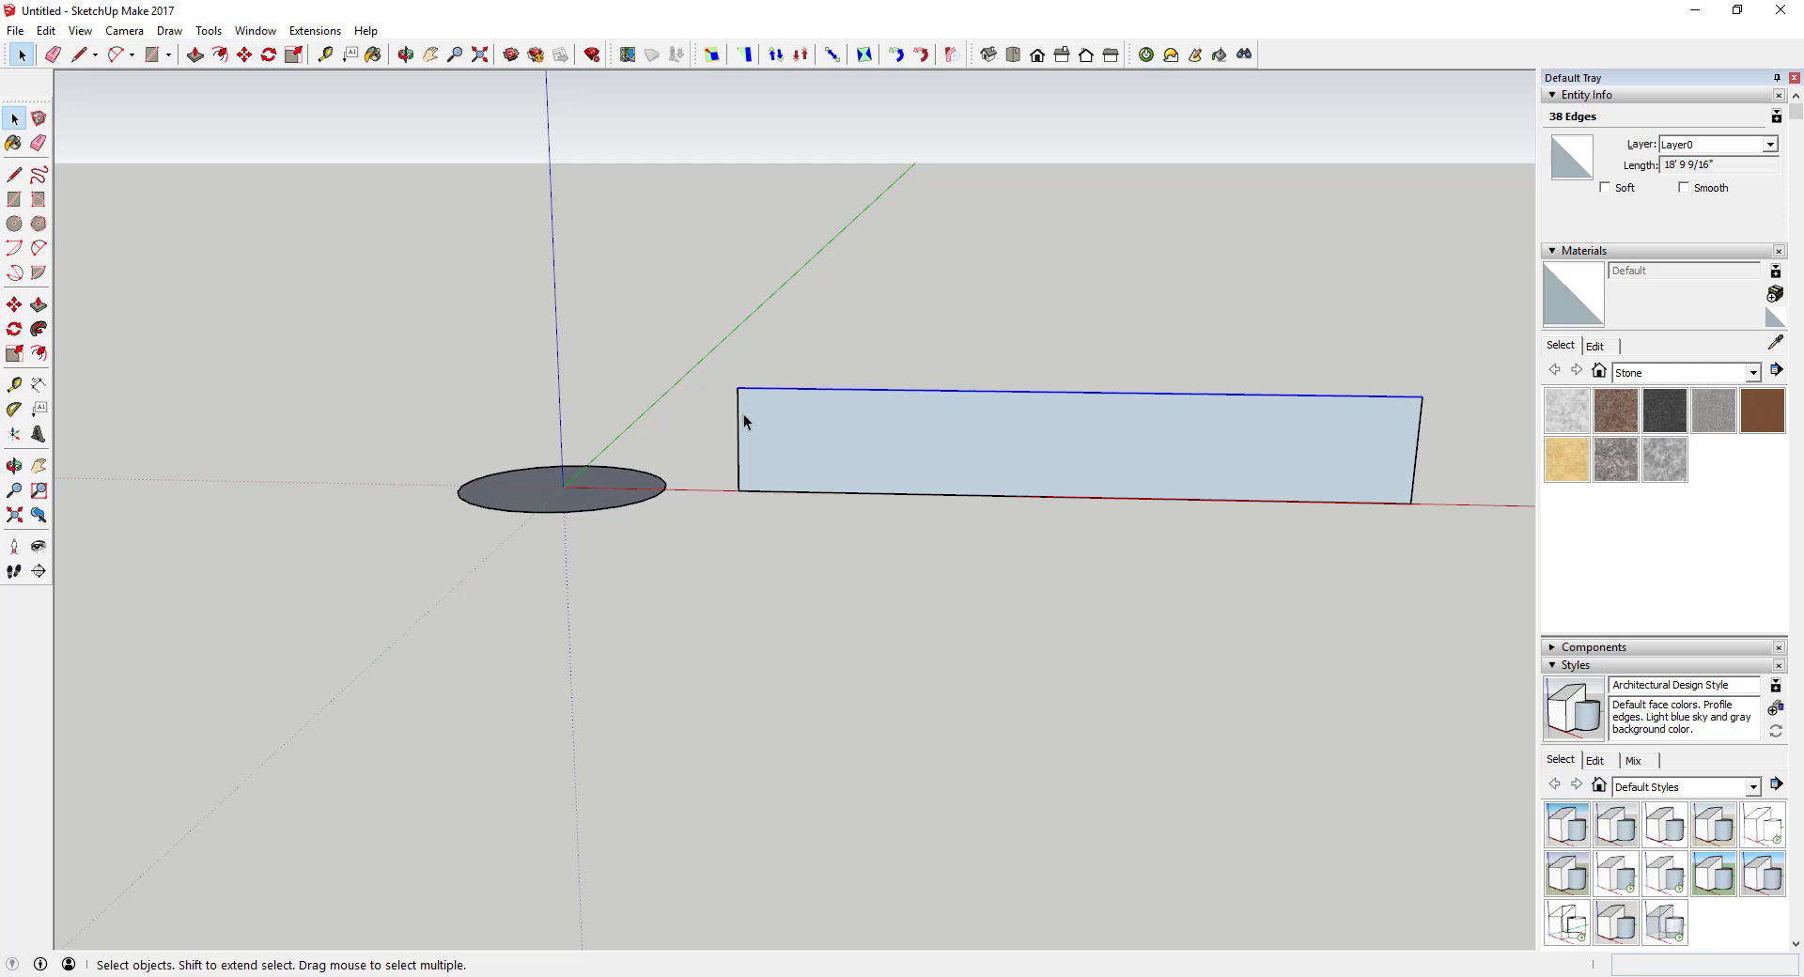
# Step: Look through the menus, then select the panel's short top edge
pyautogui.scroll(1, 899, 411)
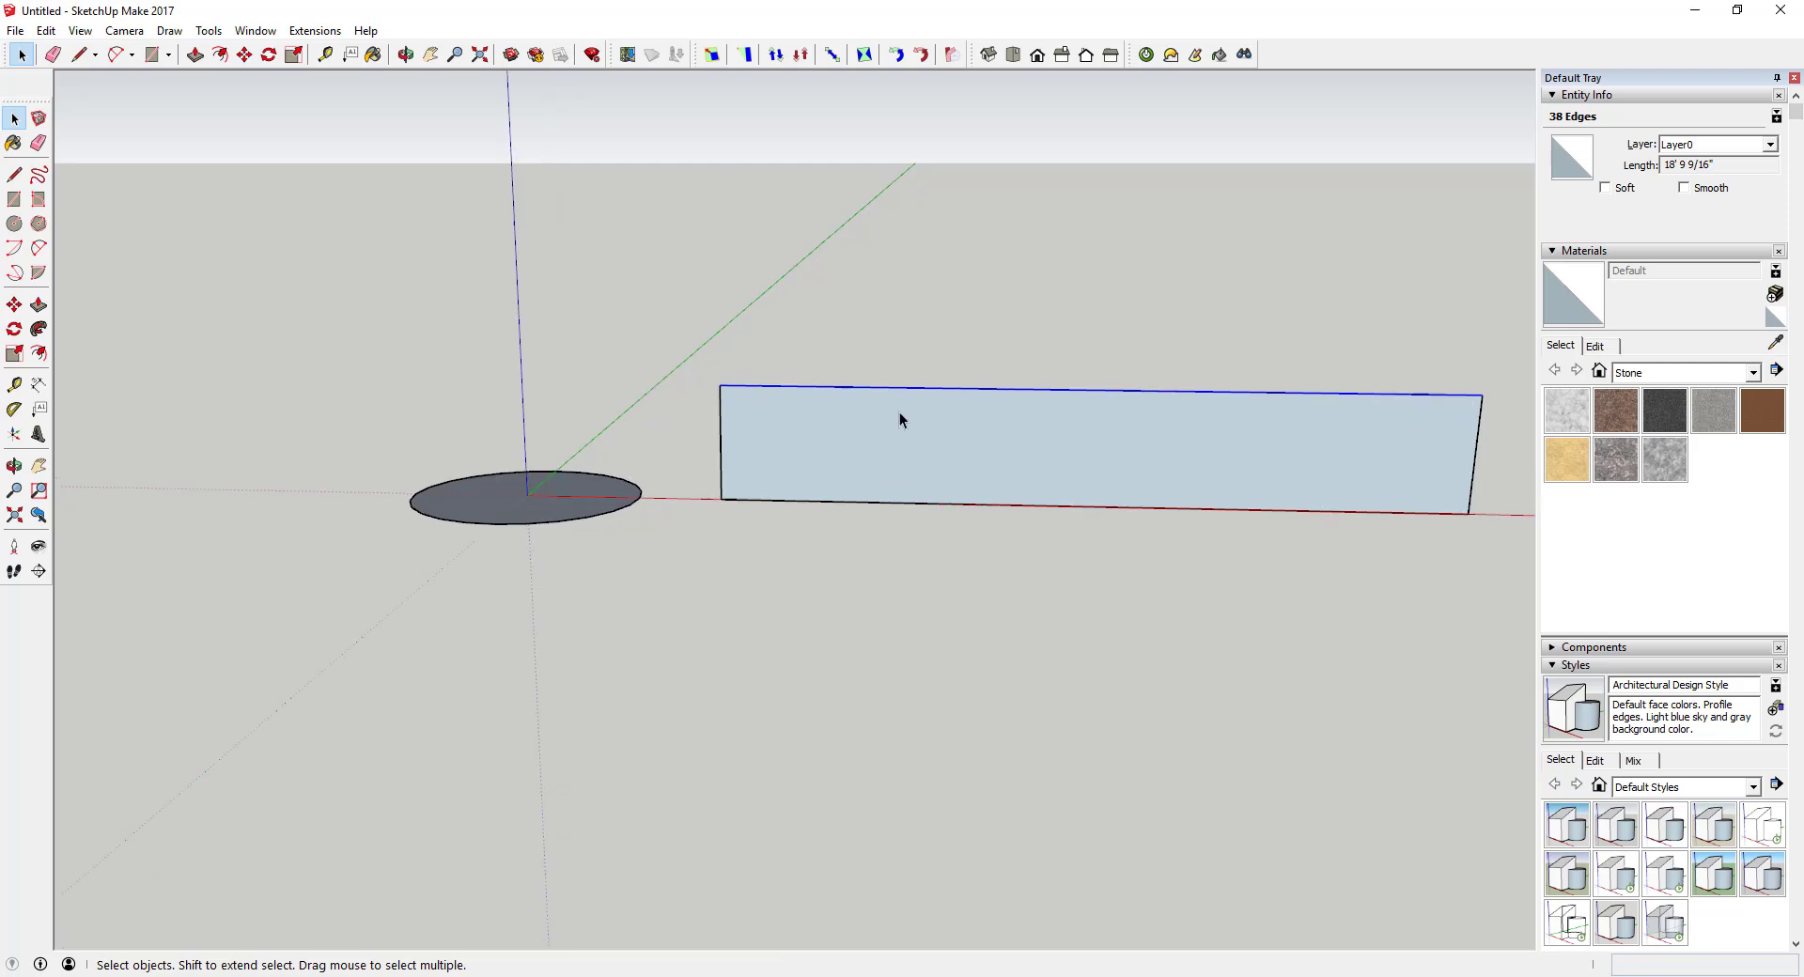
pyautogui.scroll(2, 765, 434)
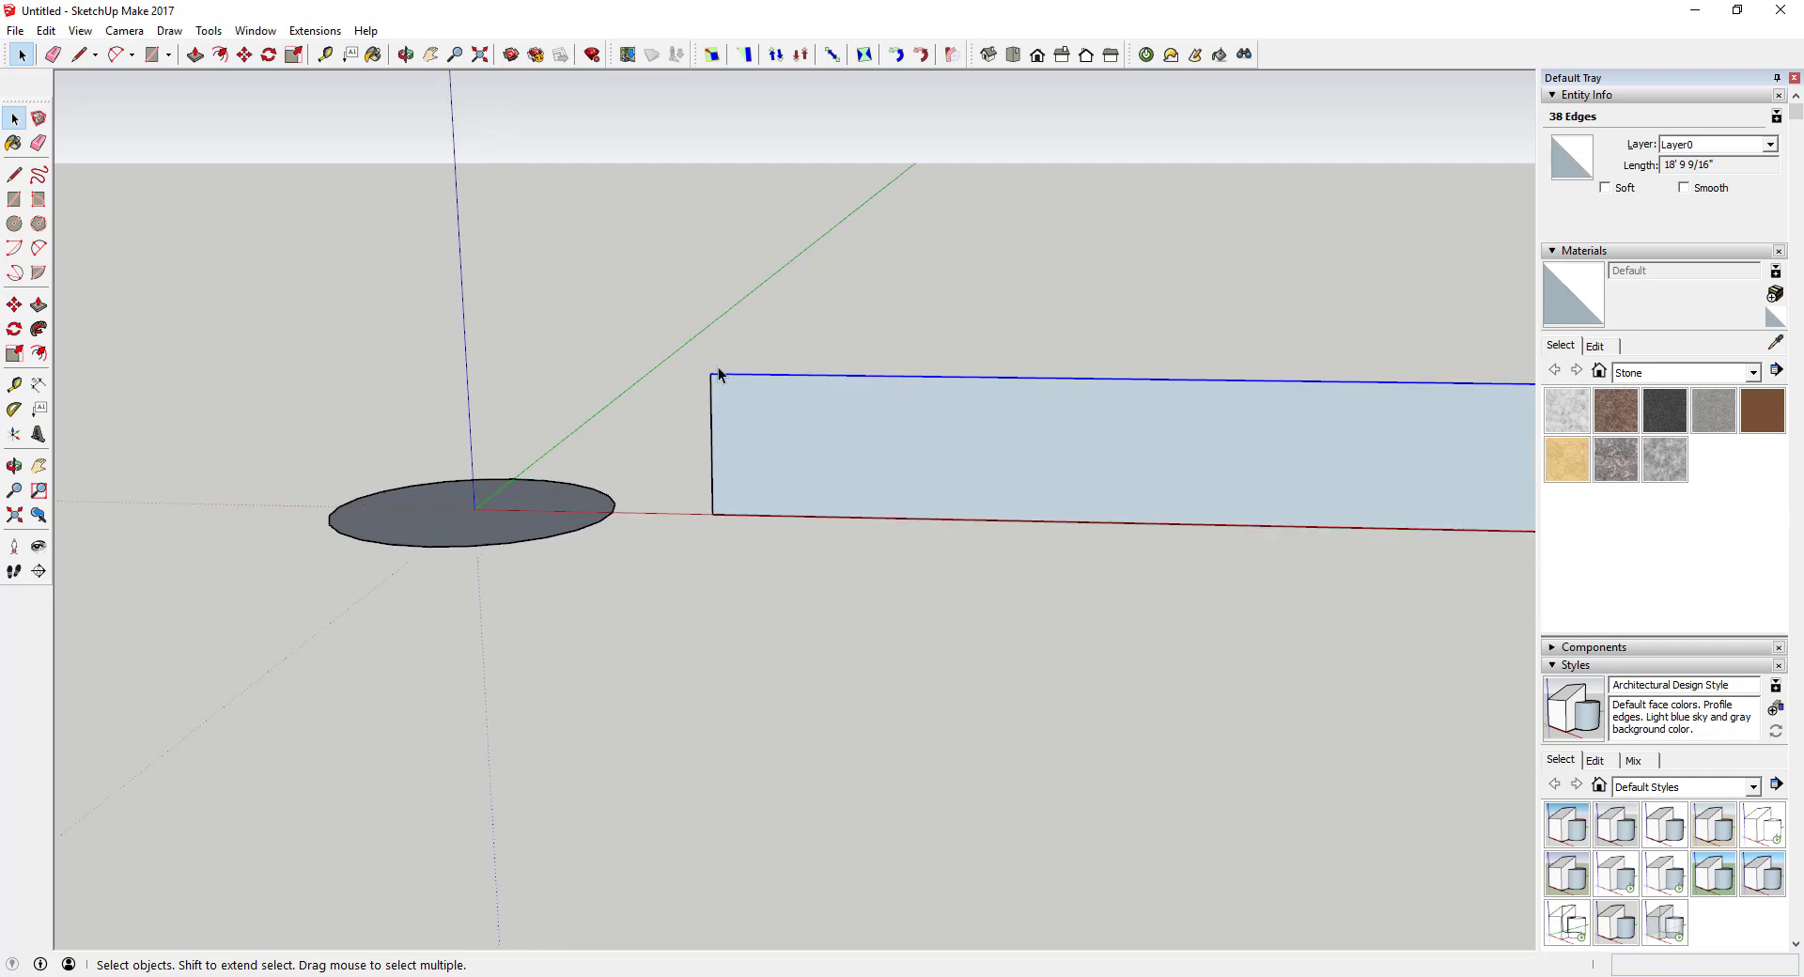
pyautogui.click(319, 35)
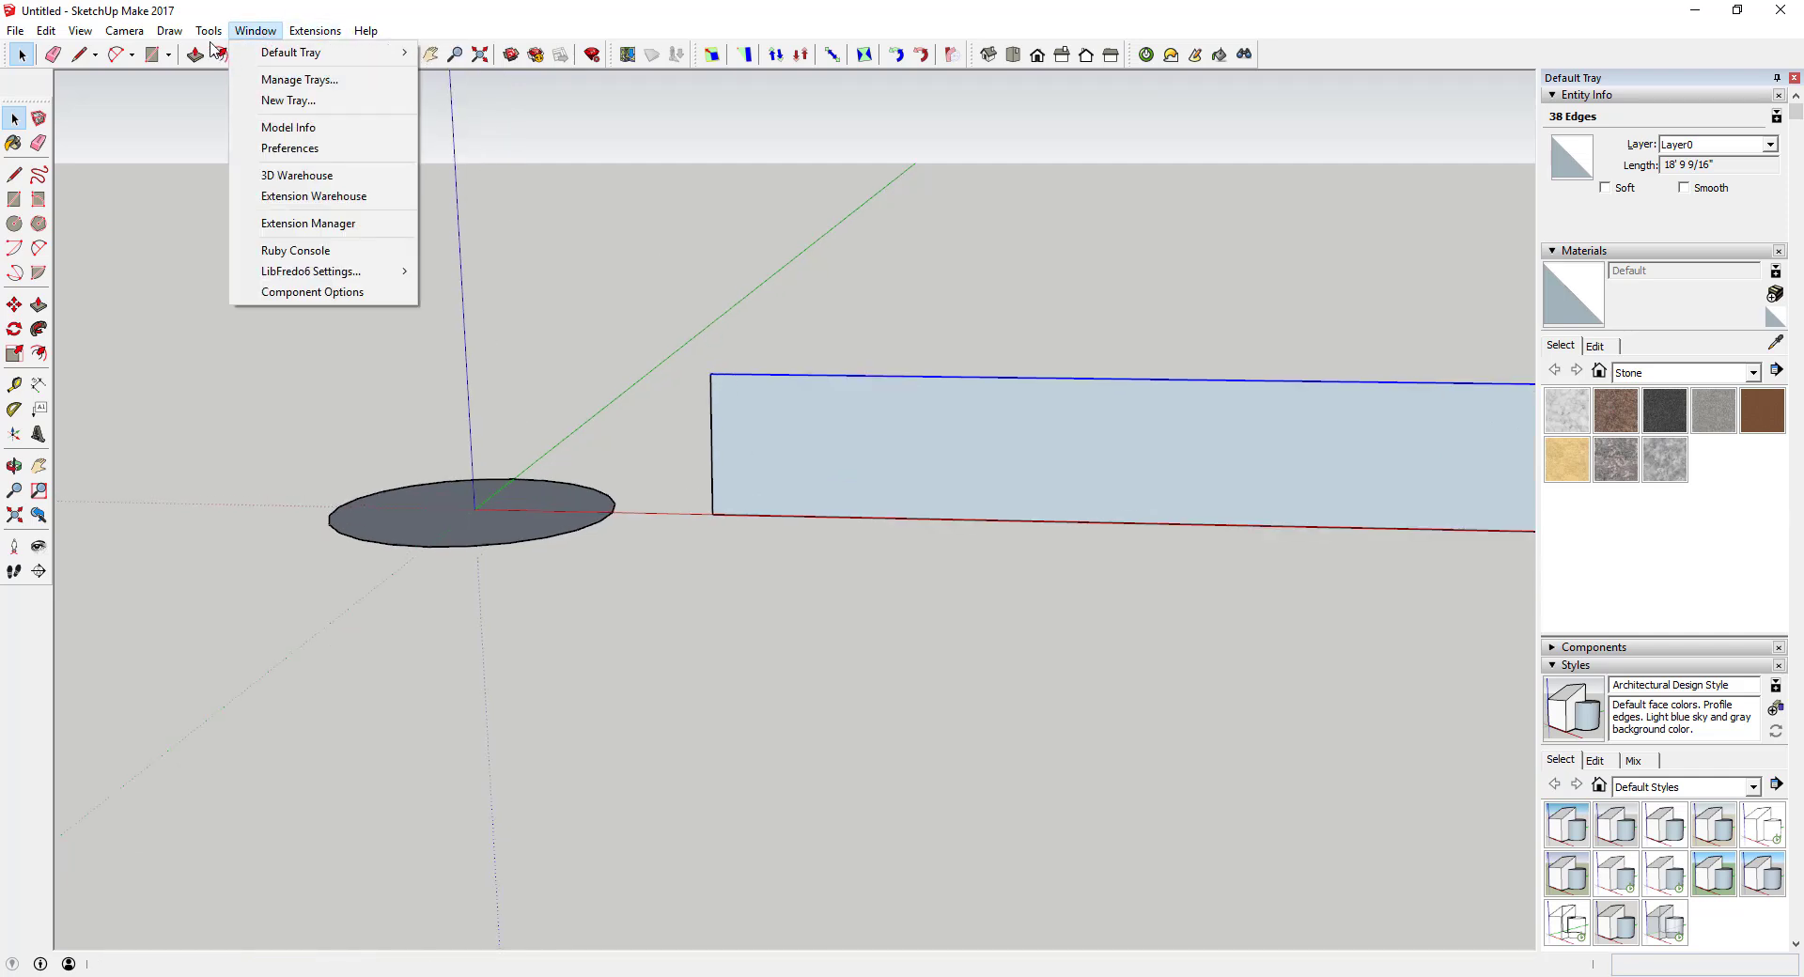
pyautogui.moveTo(209, 31)
pyautogui.click(428, 560)
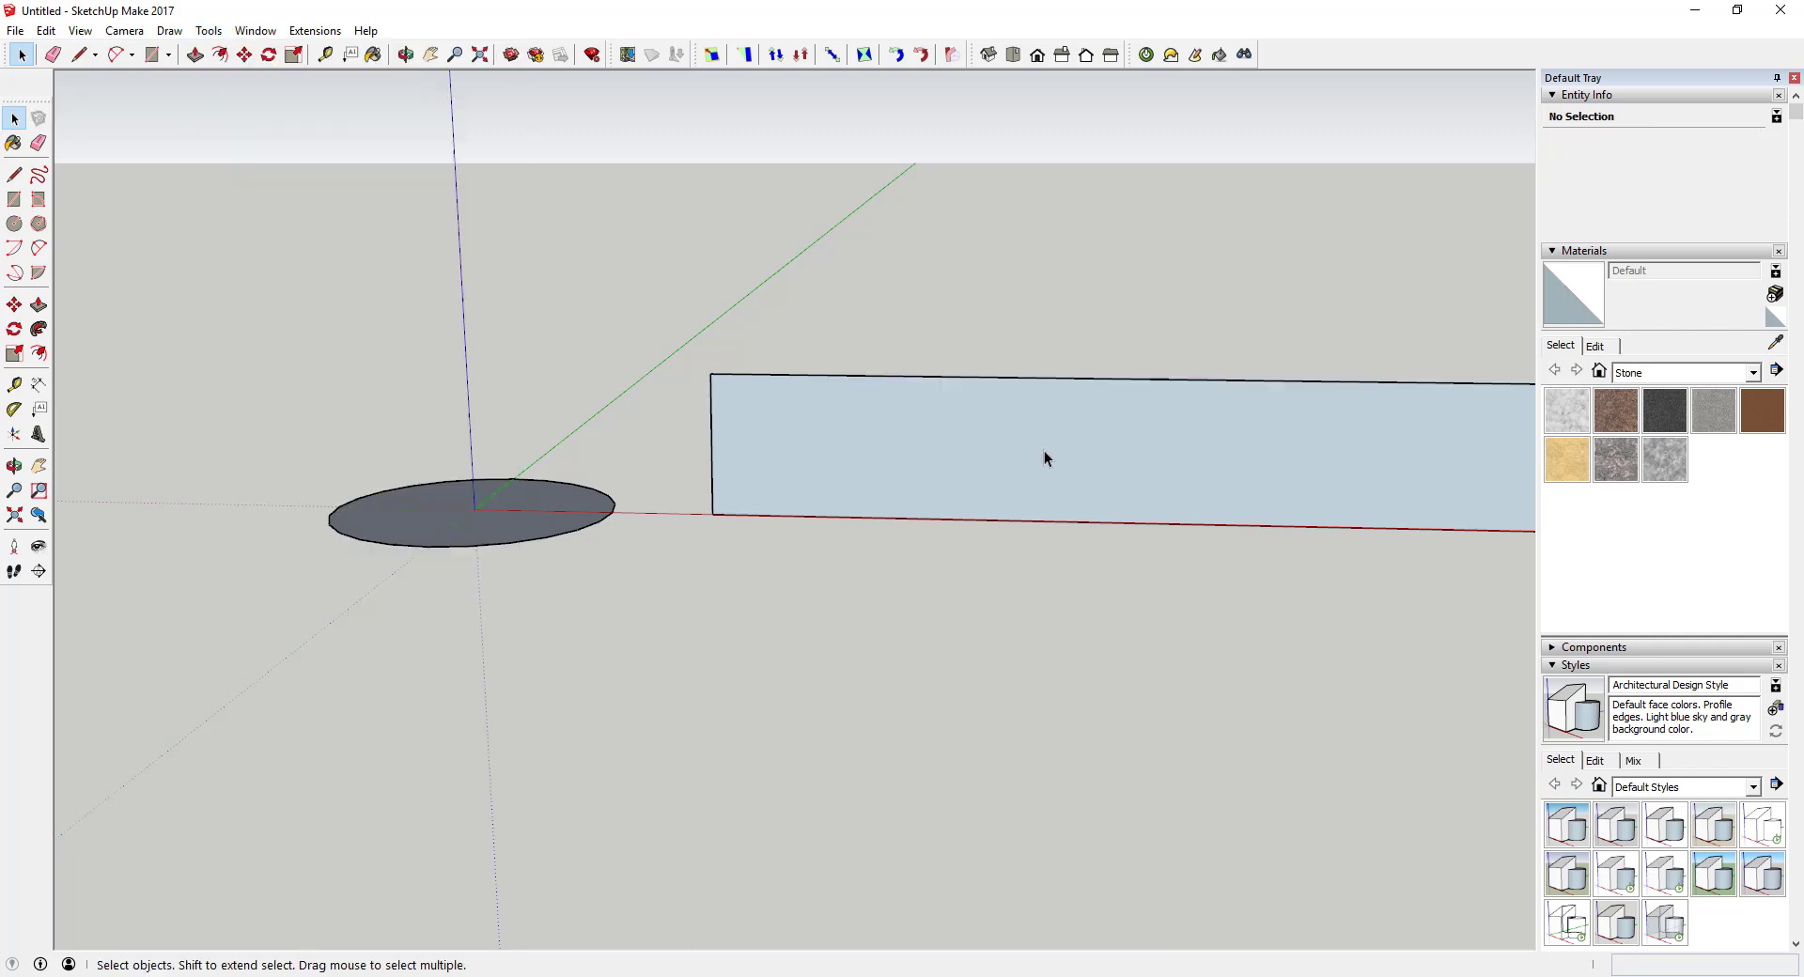
pyautogui.scroll(-1, 870, 374)
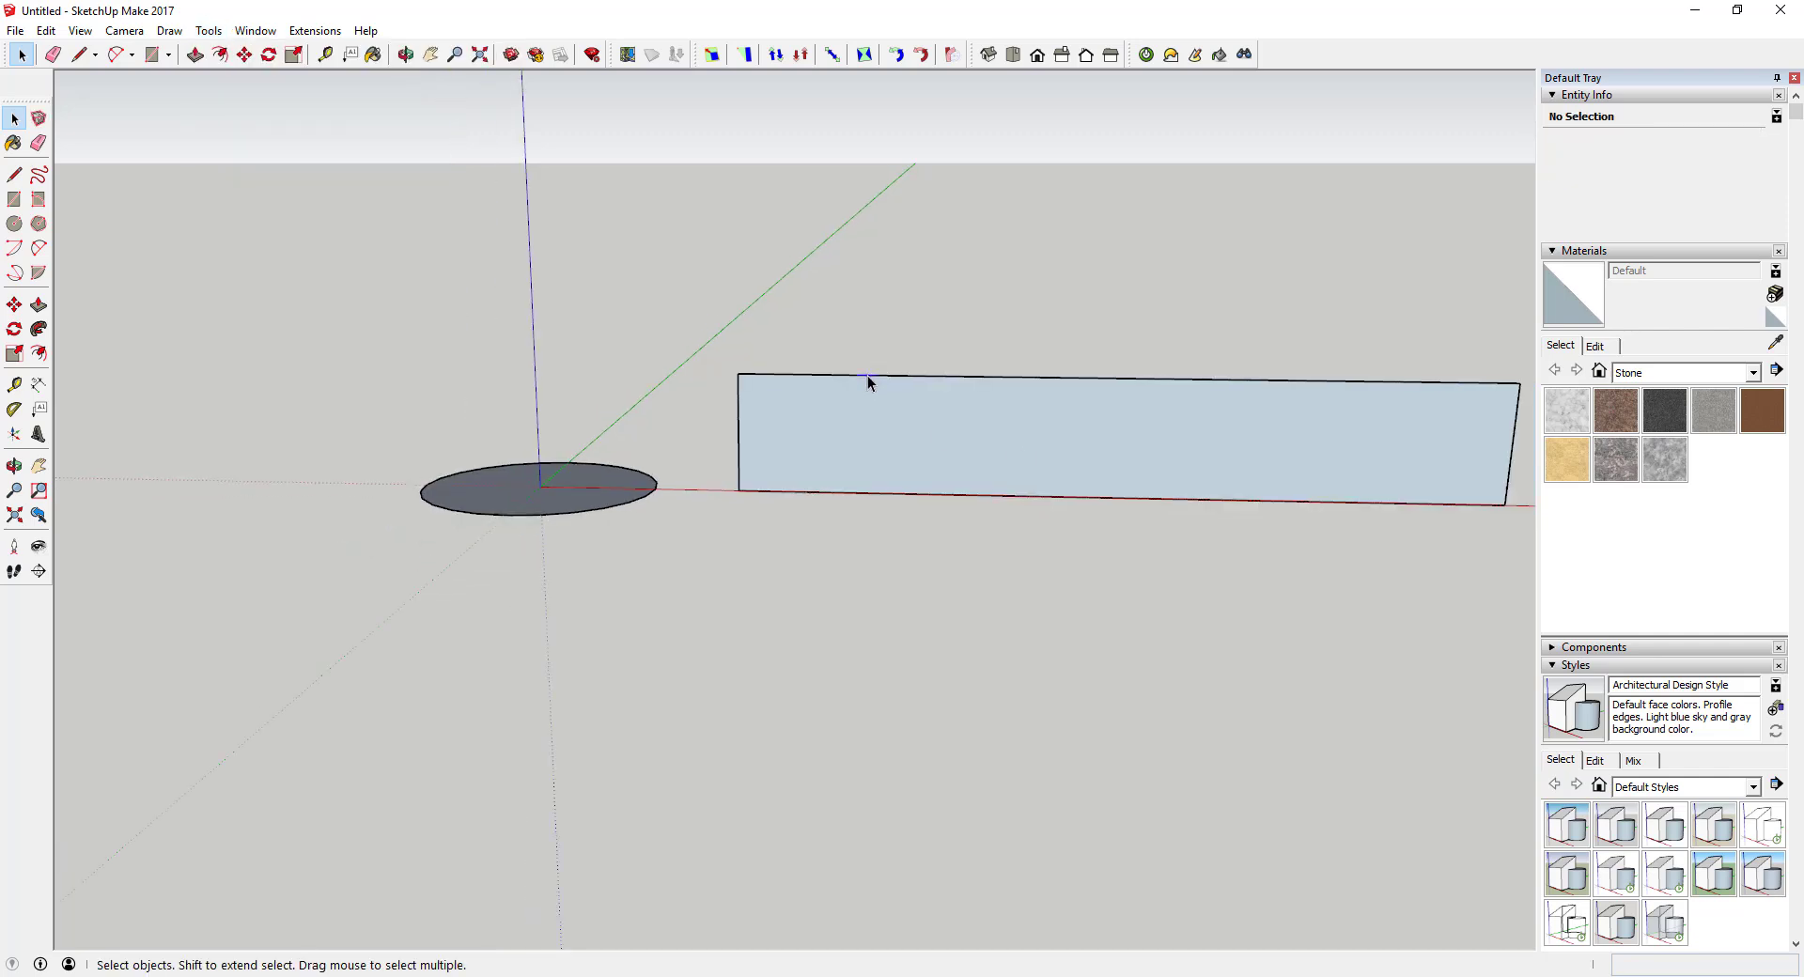
pyautogui.click(866, 375)
pyautogui.scroll(-1, 866, 374)
pyautogui.scroll(3, 1278, 385)
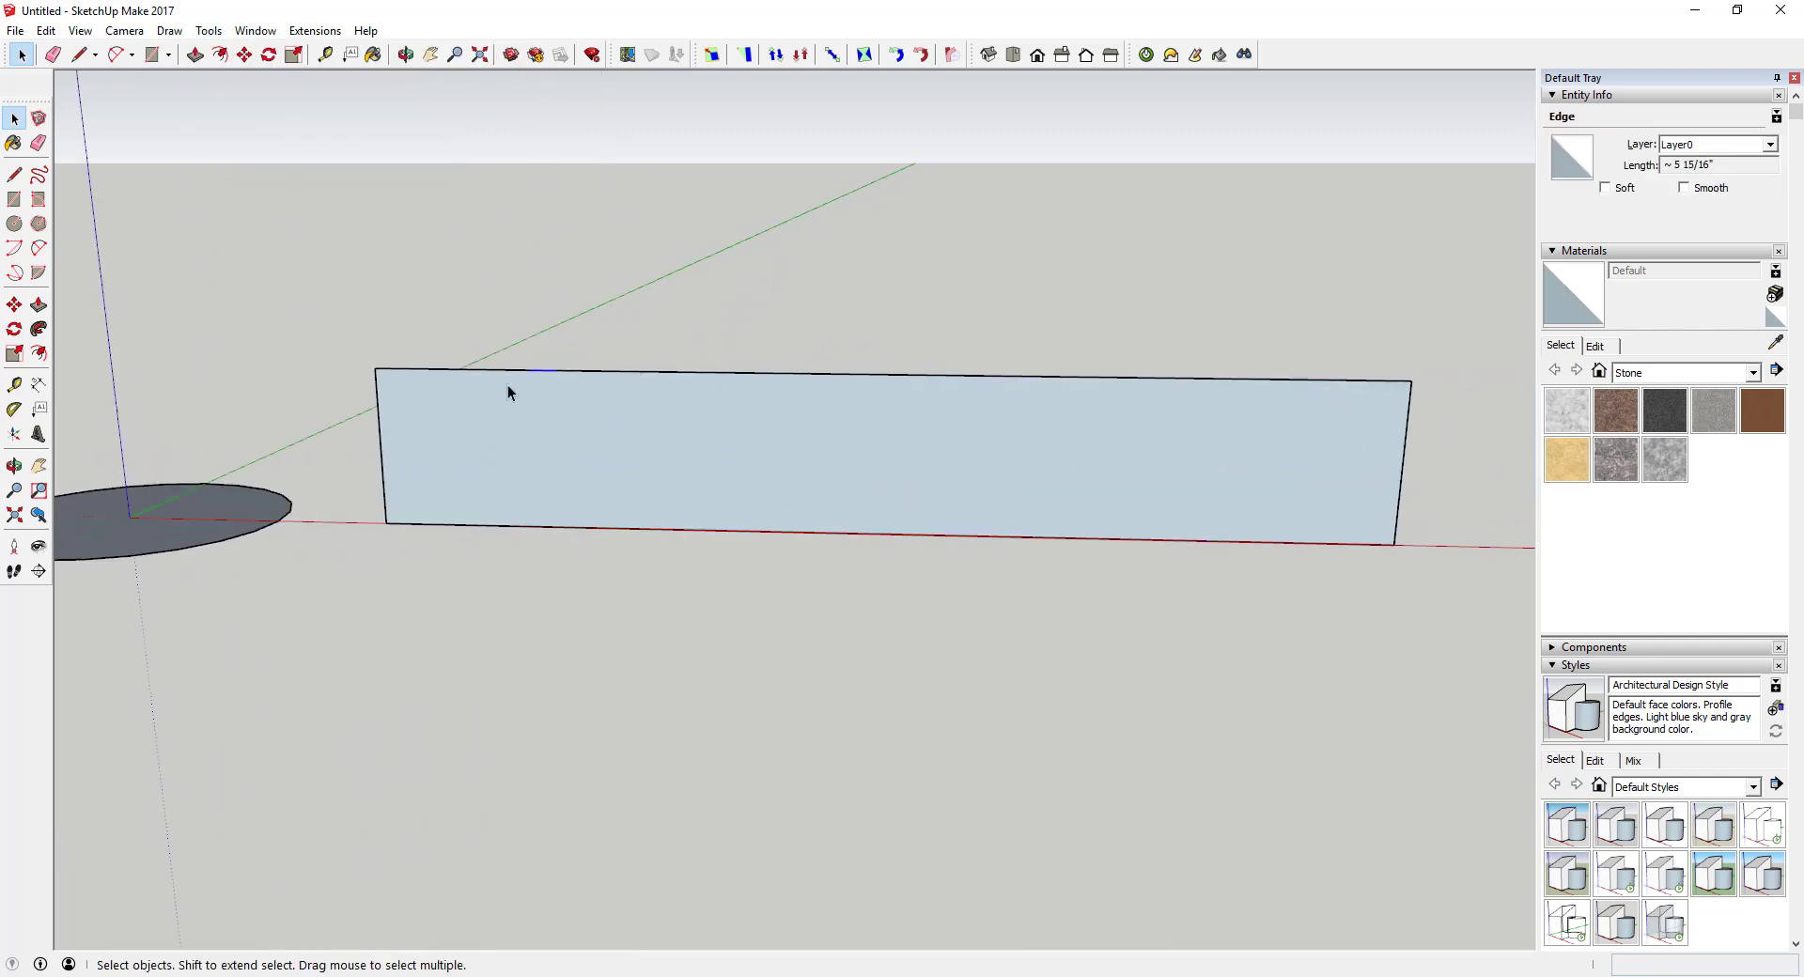
# Step: Draw a horizontal line from the panel's left edge to its right edge near the top, then select it
pyautogui.press('l')
pyautogui.click(377, 393)
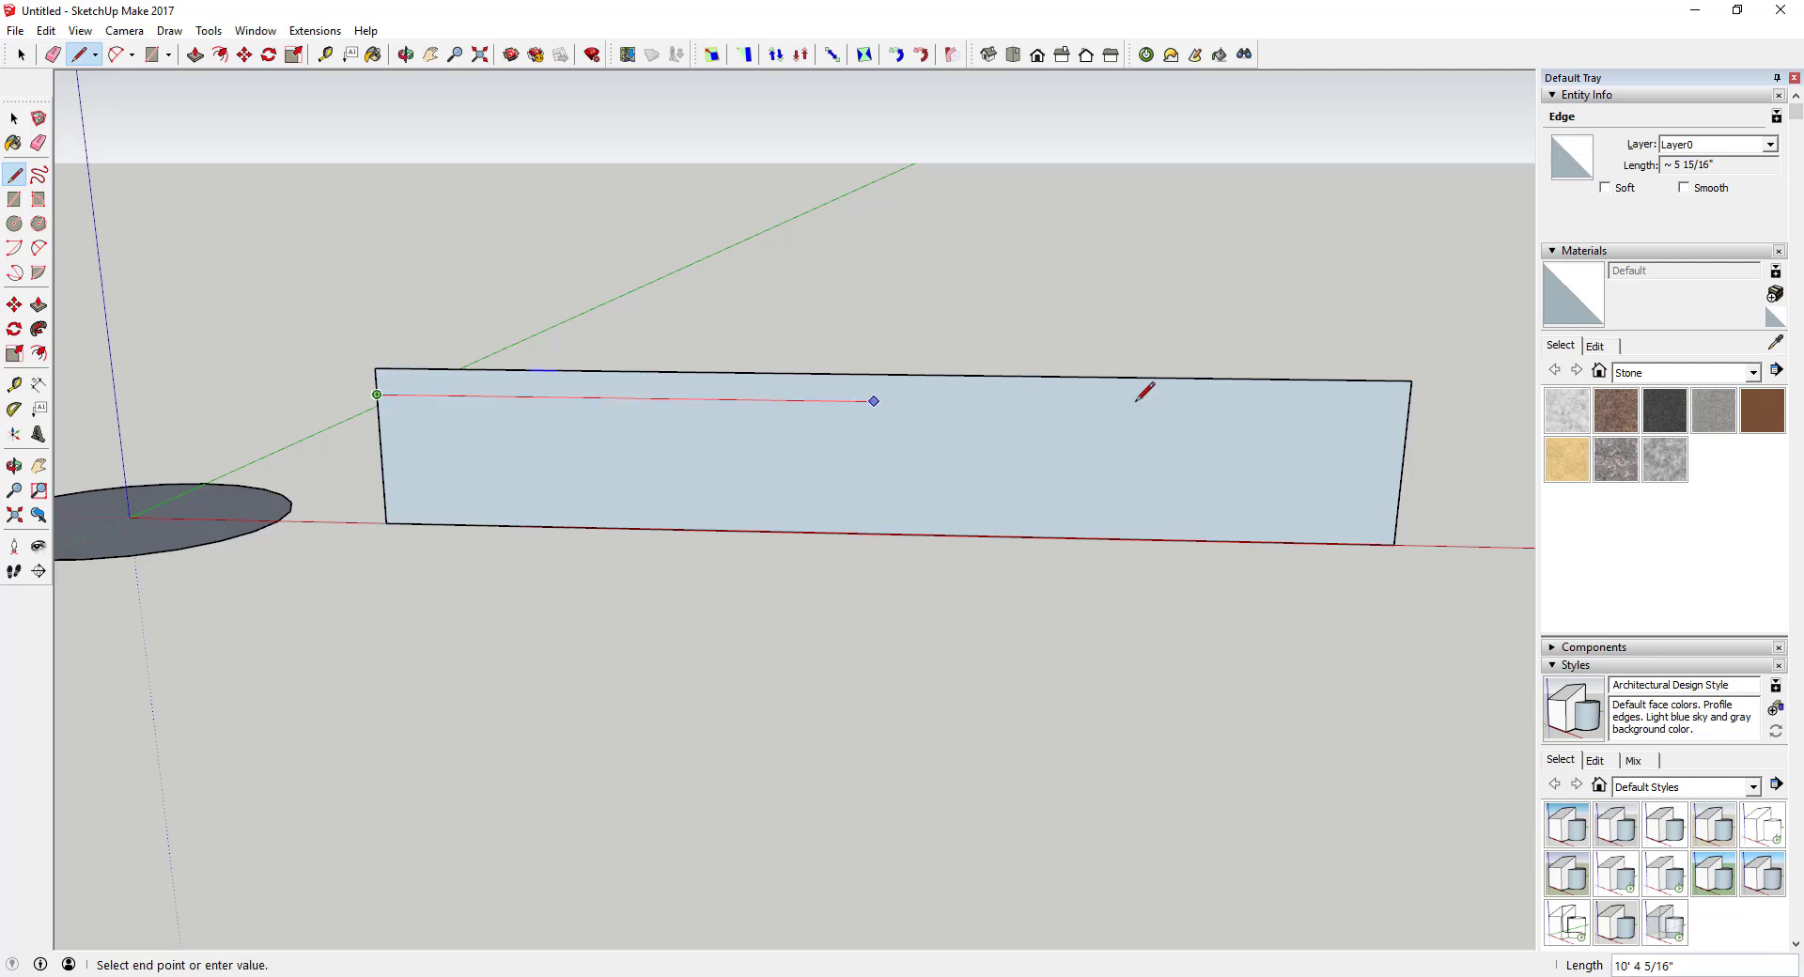
pyautogui.click(1409, 408)
pyautogui.press('space')
pyautogui.scroll(2, 395, 394)
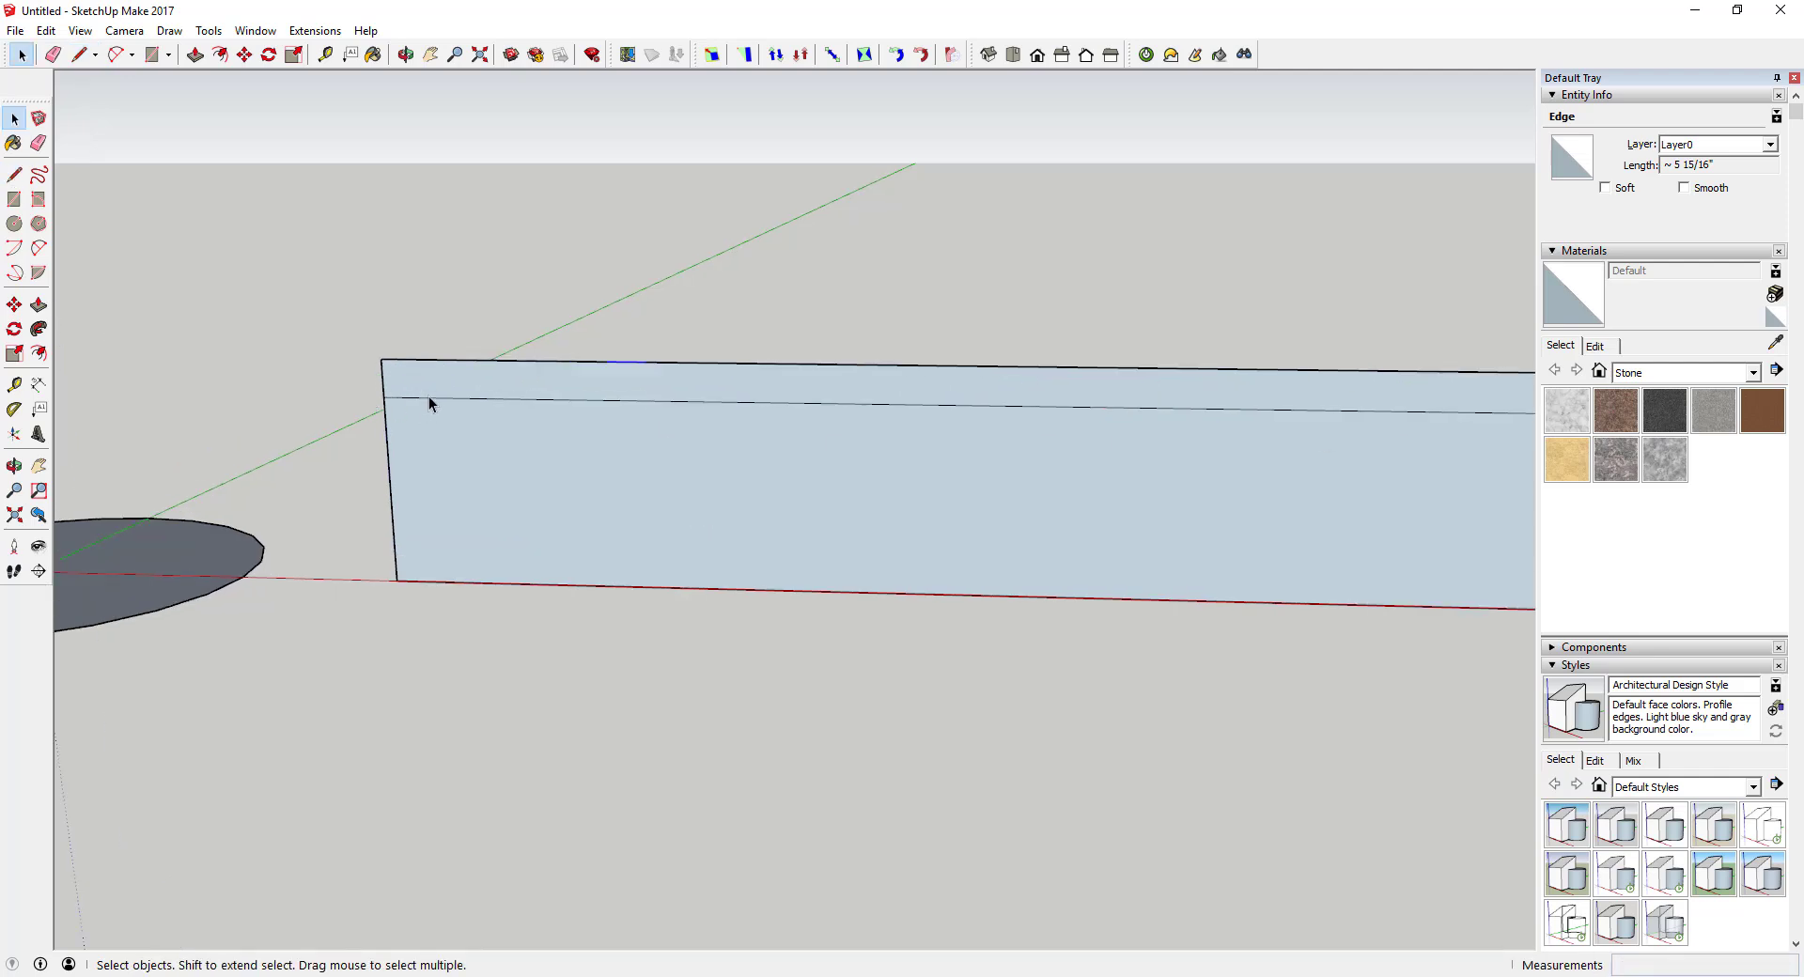
pyautogui.click(408, 395)
pyautogui.scroll(-2, 437, 398)
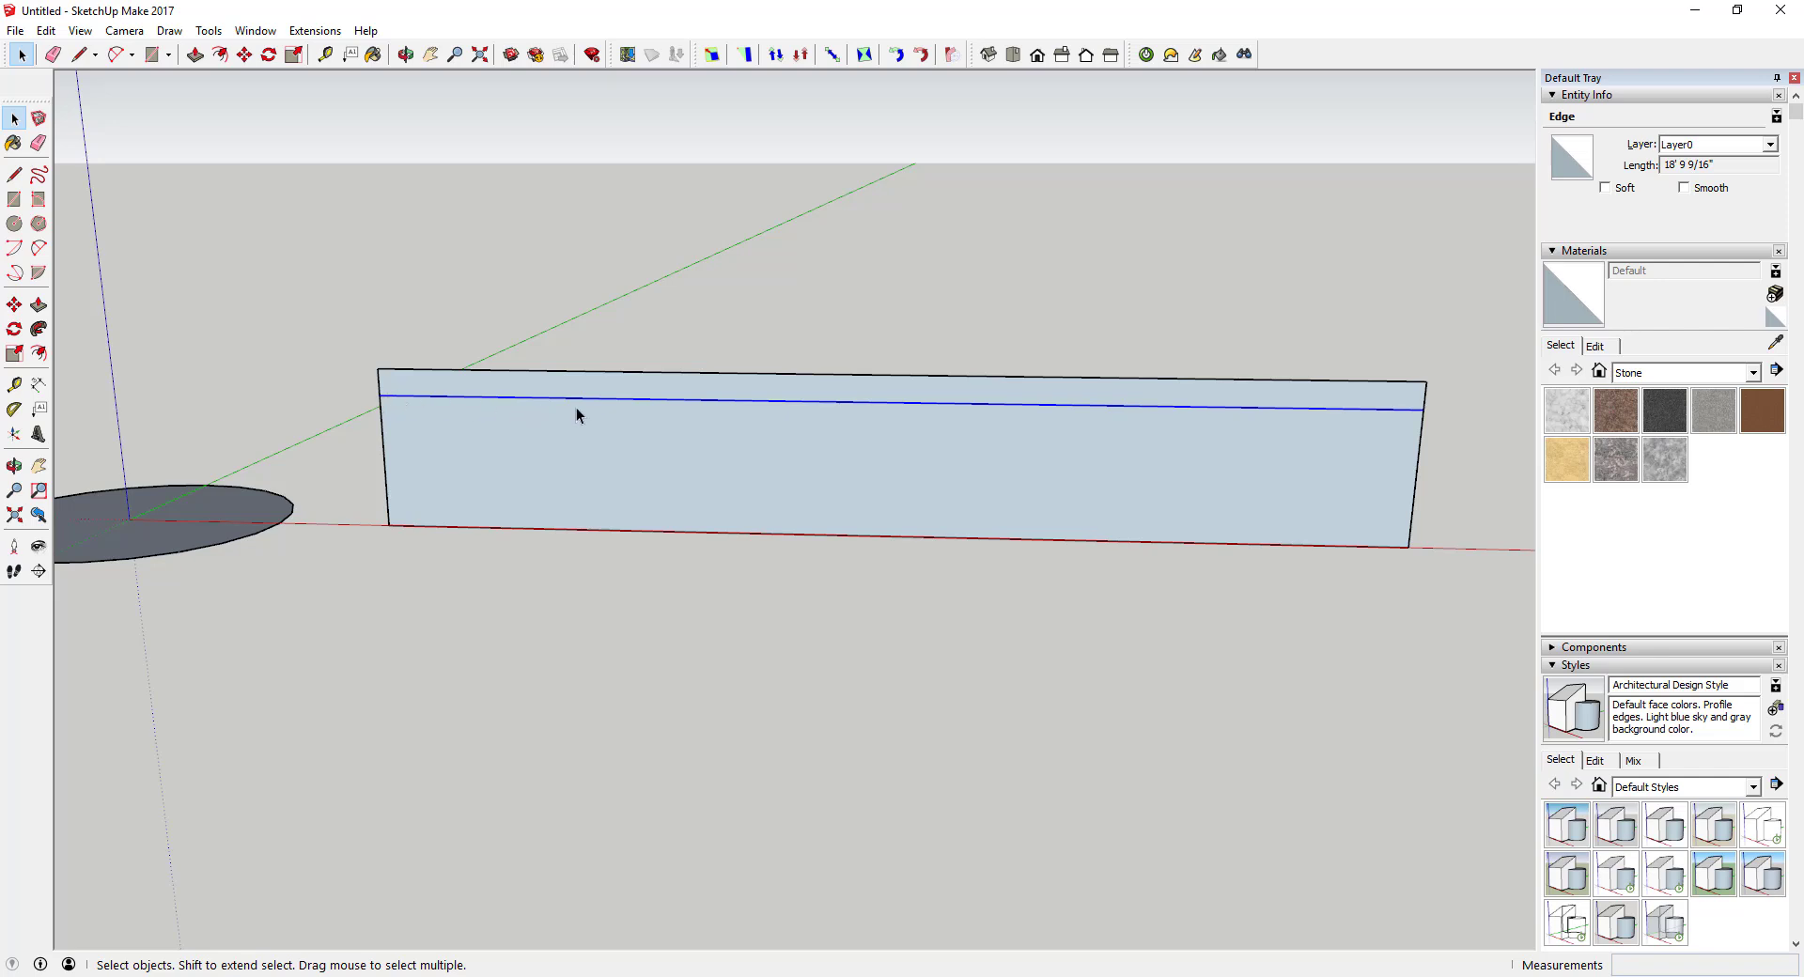
# Step: Convert the dividing line to a cylinder with the default tube parameters
pyautogui.click(208, 30)
pyautogui.click(337, 561)
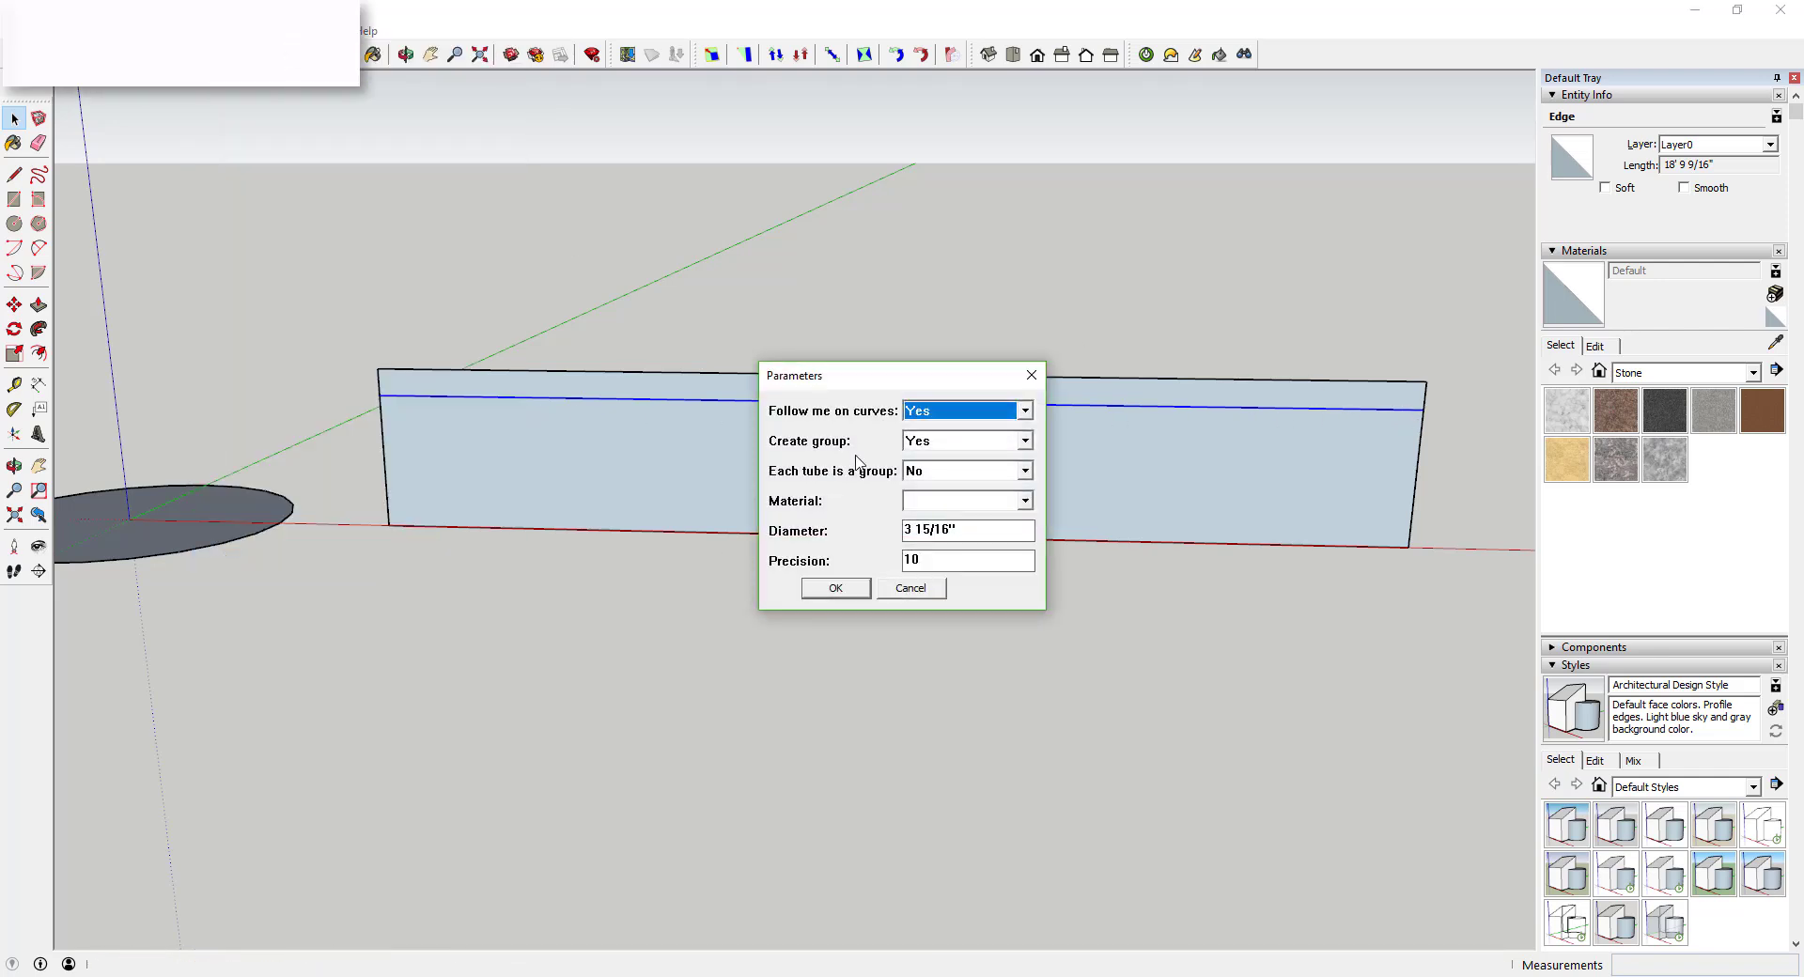
pyautogui.press('Return')
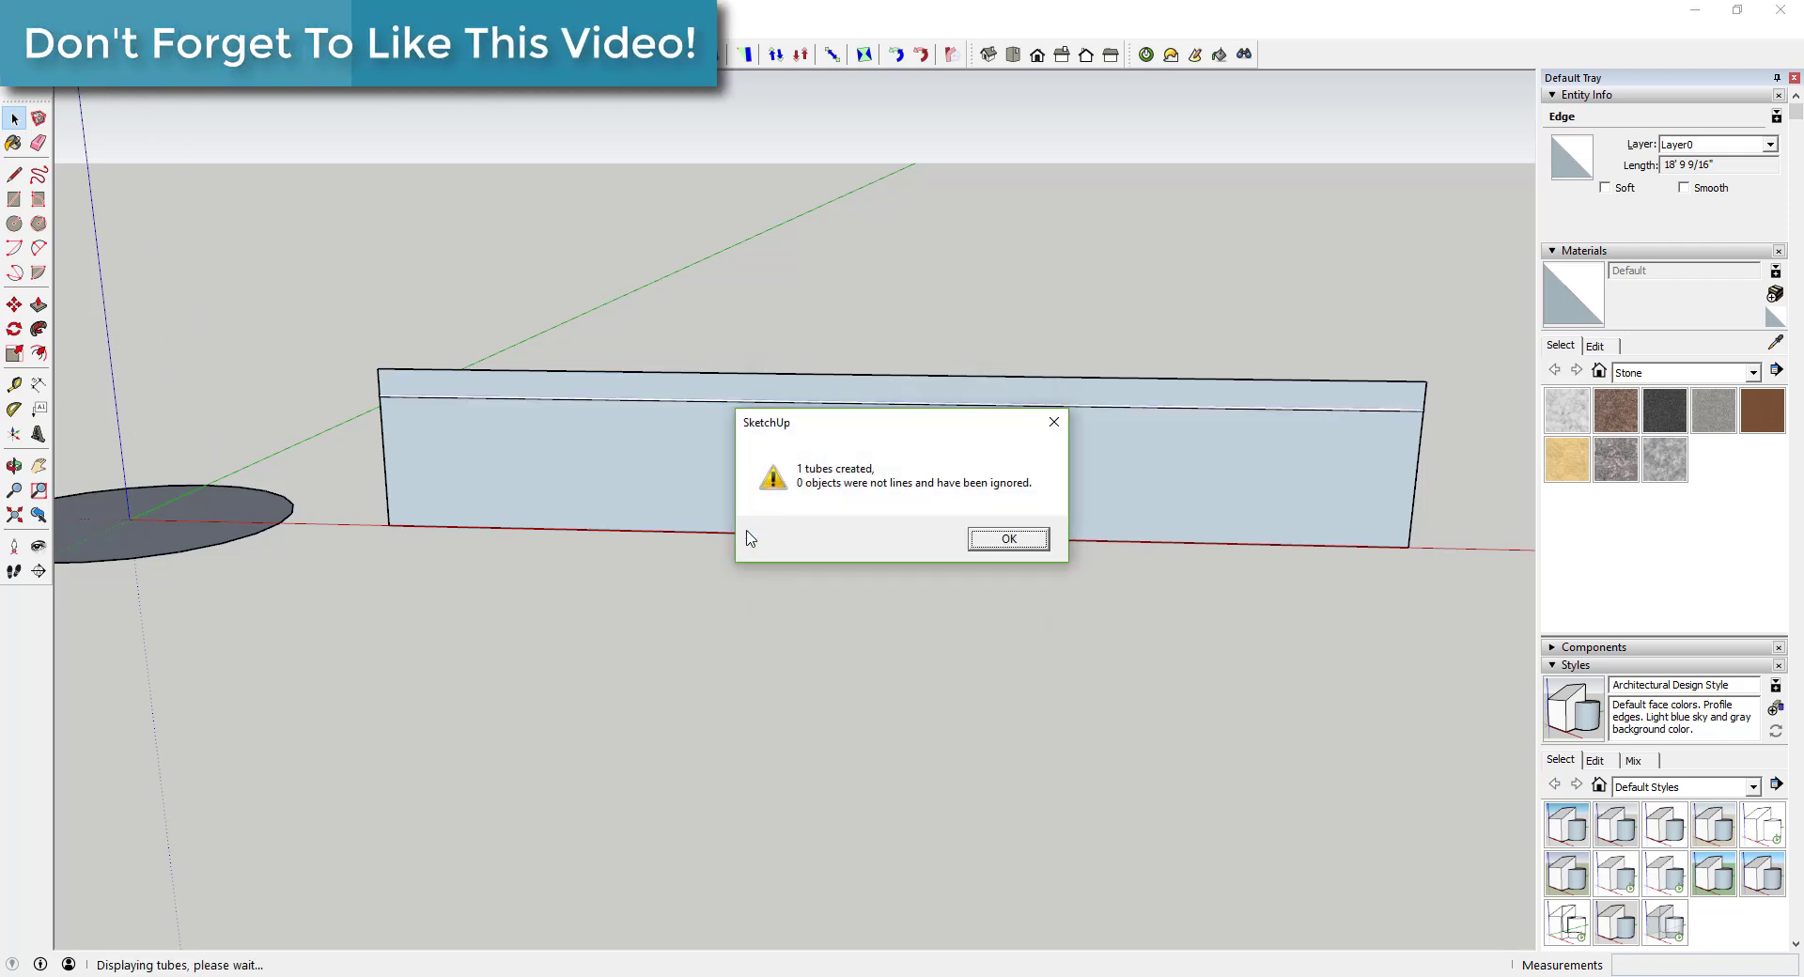
pyautogui.click(1007, 538)
# Step: Select the new tube and orbit around it to inspect it
pyautogui.scroll(5, 357, 429)
pyautogui.moveTo(357, 429)
pyautogui.mouseDown(button='middle')
pyautogui.moveTo(1180, 342)
pyautogui.moveTo(1164, 323)
pyautogui.moveTo(1071, 331)
pyautogui.moveTo(851, 413)
pyautogui.mouseUp(button='middle')
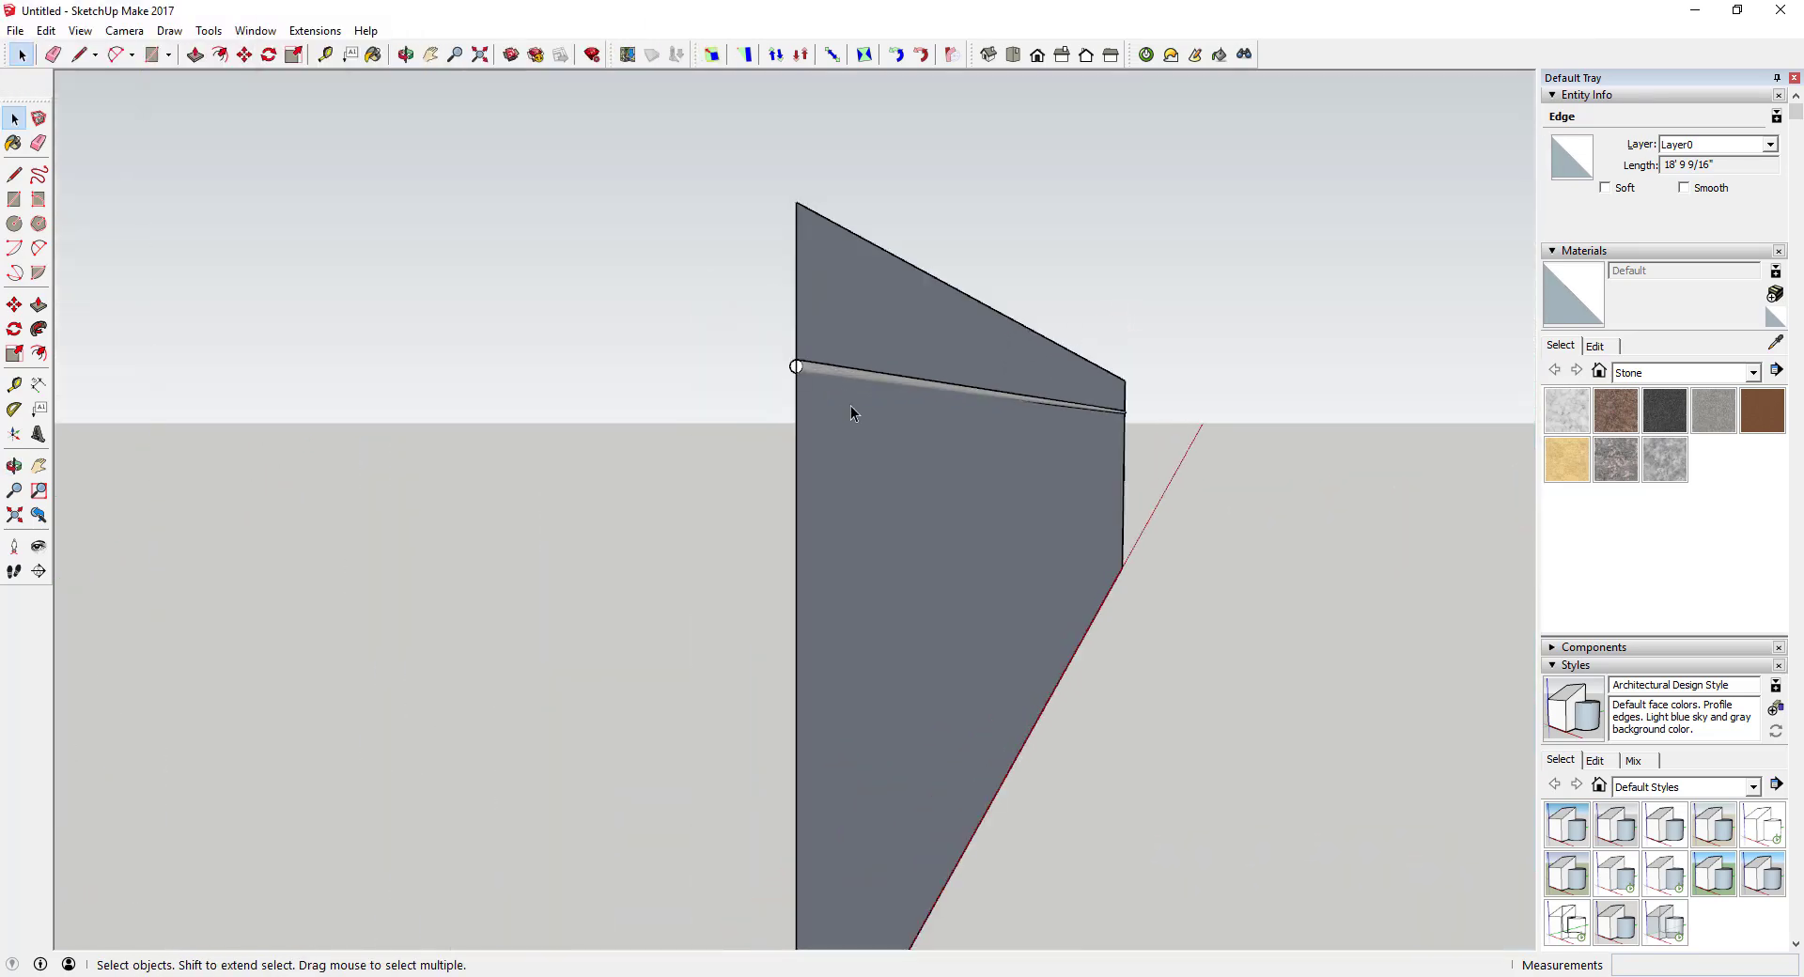
pyautogui.click(809, 370)
pyautogui.scroll(3, 809, 370)
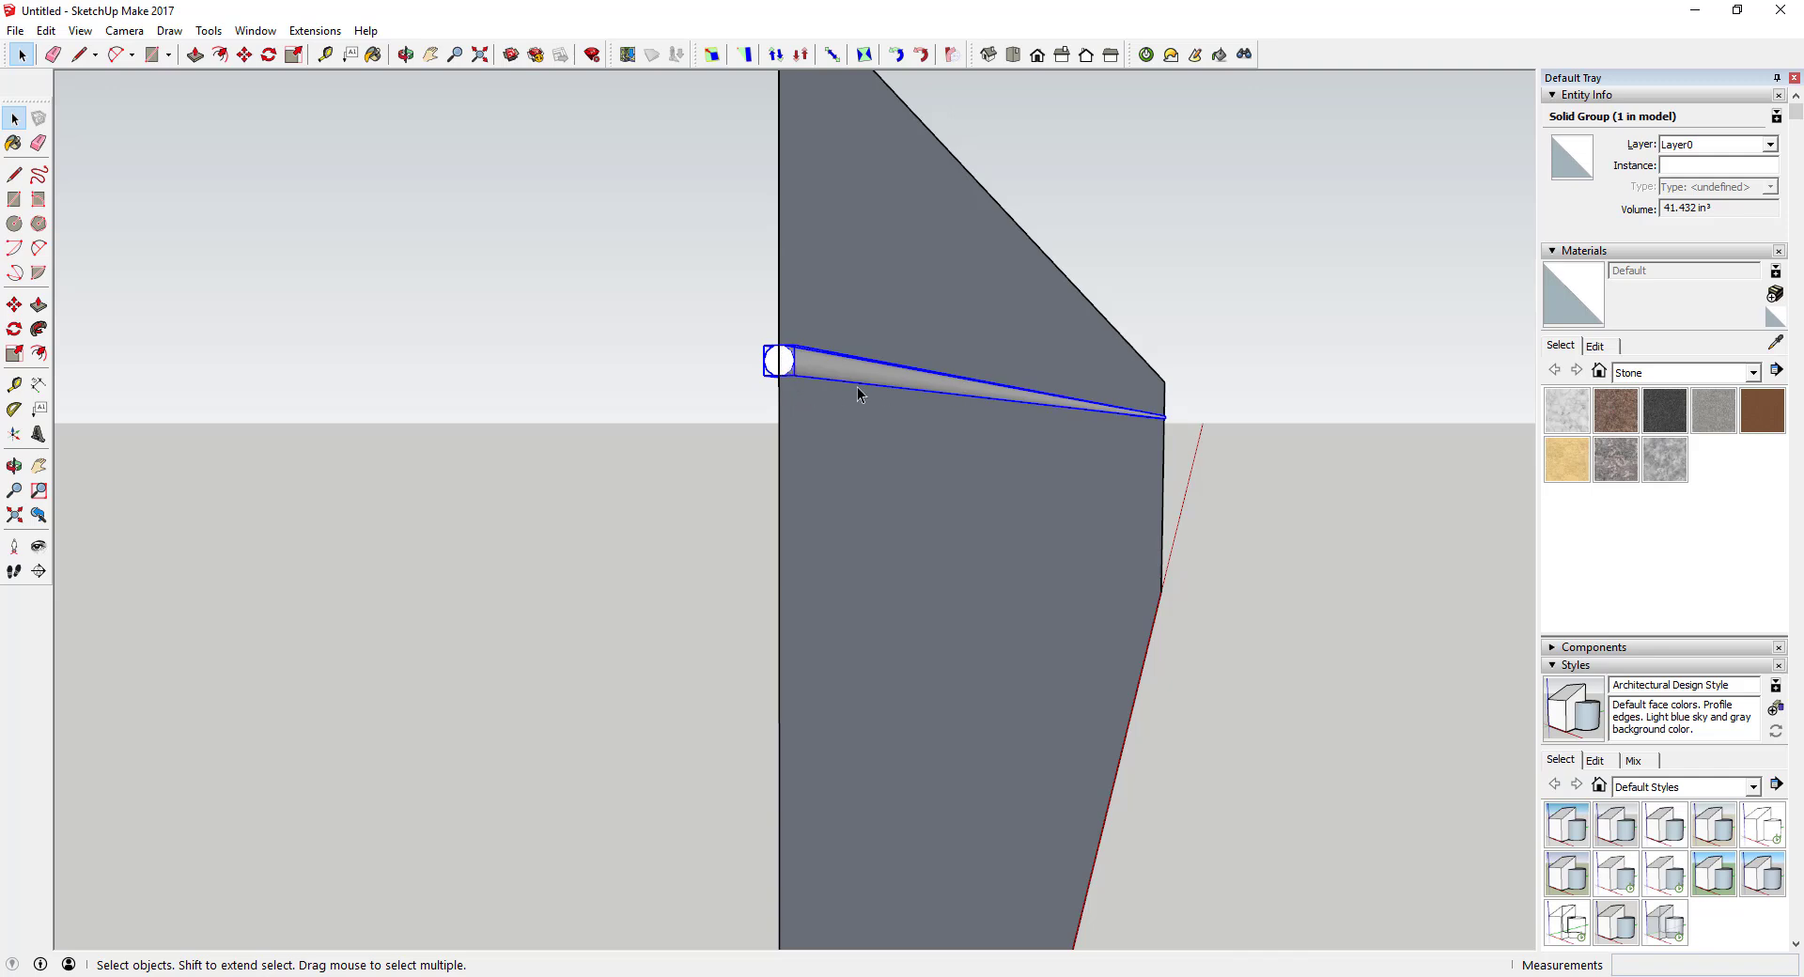
pyautogui.moveTo(861, 414); pyautogui.dragTo(689, 451, button='middle')
# Step: Select the panel's right-hand edges, abandoning a stray rectangle at the corner
pyautogui.click(682, 453)
pyautogui.moveTo(1091, 459); pyautogui.dragTo(1206, 465, button='middle')
pyautogui.keyDown('shift'); pyautogui.click(1197, 453); pyautogui.keyUp('shift')
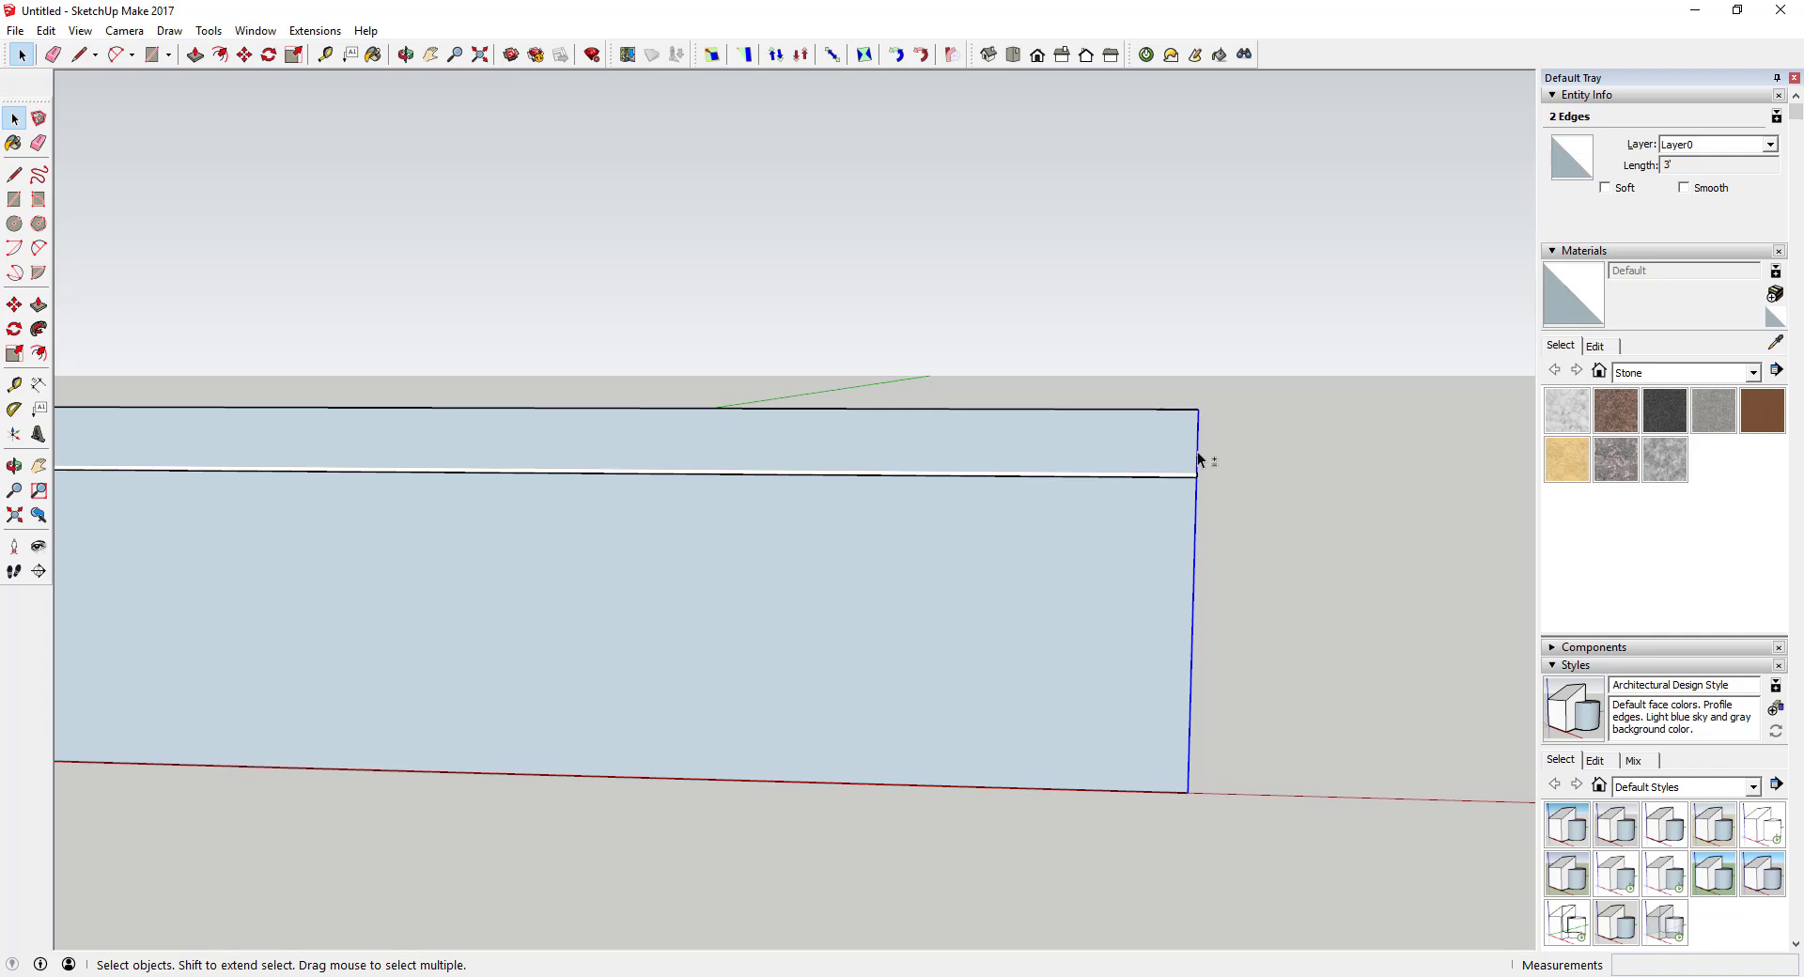
pyautogui.press('r')
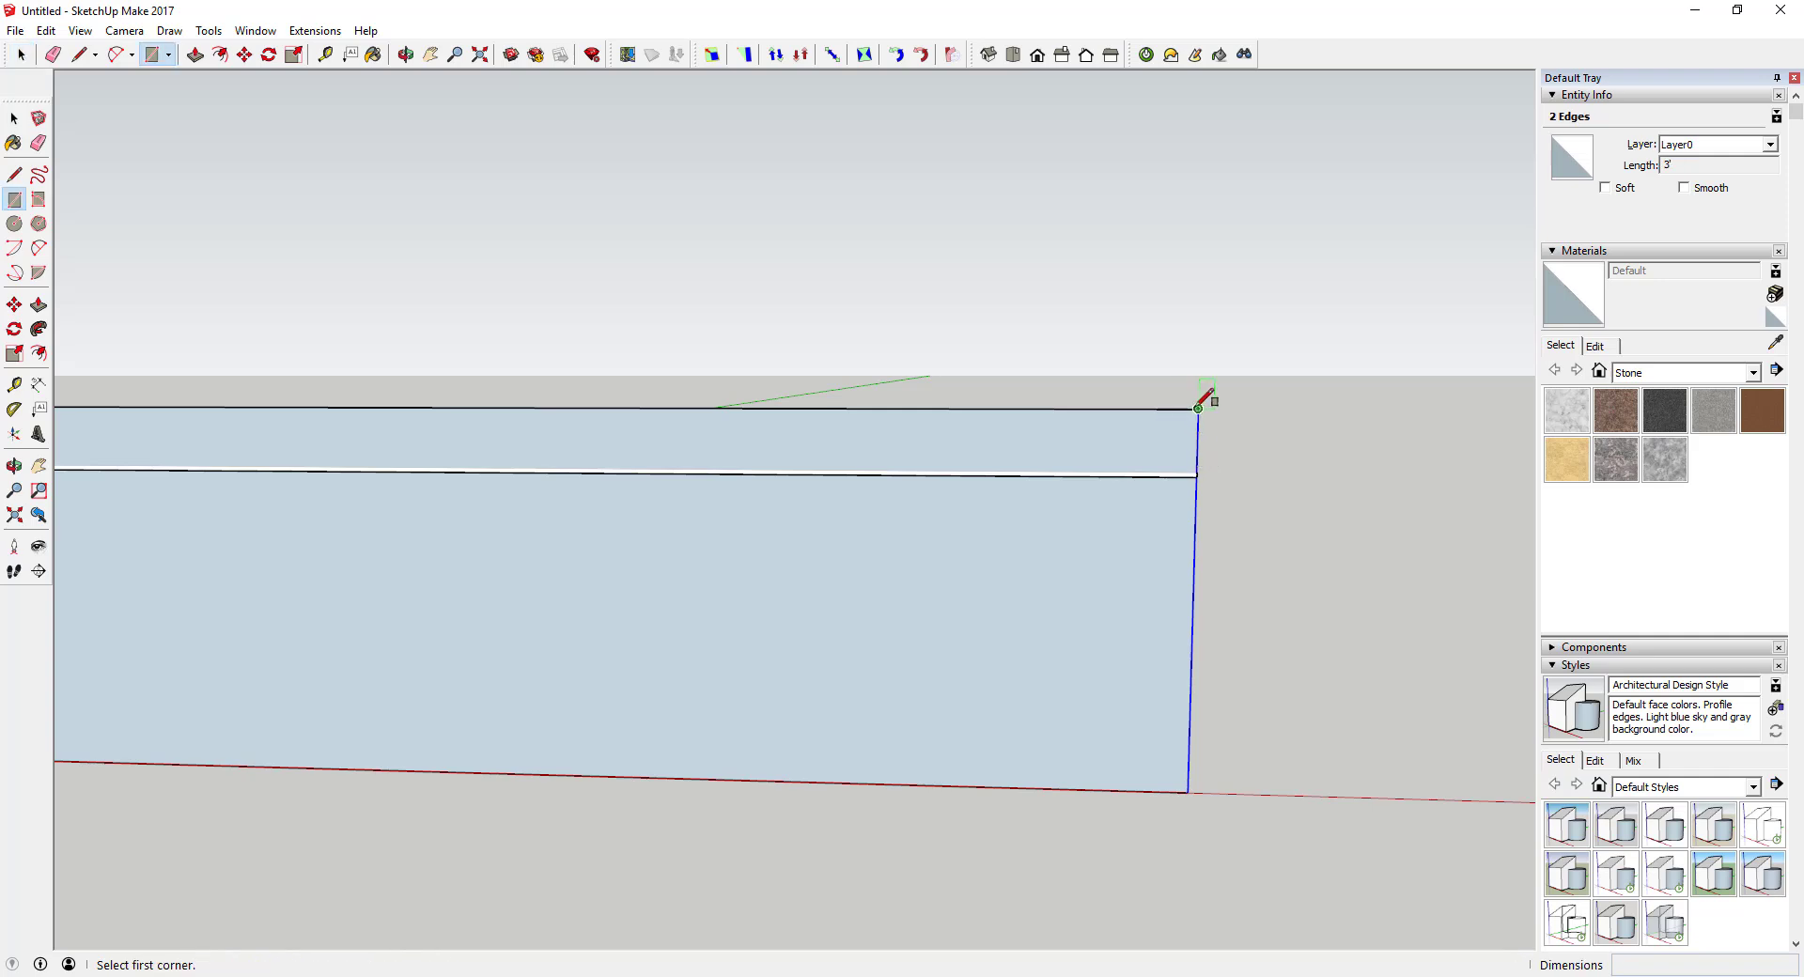
pyautogui.click(1198, 408)
pyautogui.press('space')
# Step: Redraw the right edge from the top-right to bottom-right corner and select its parts
pyautogui.press('l')
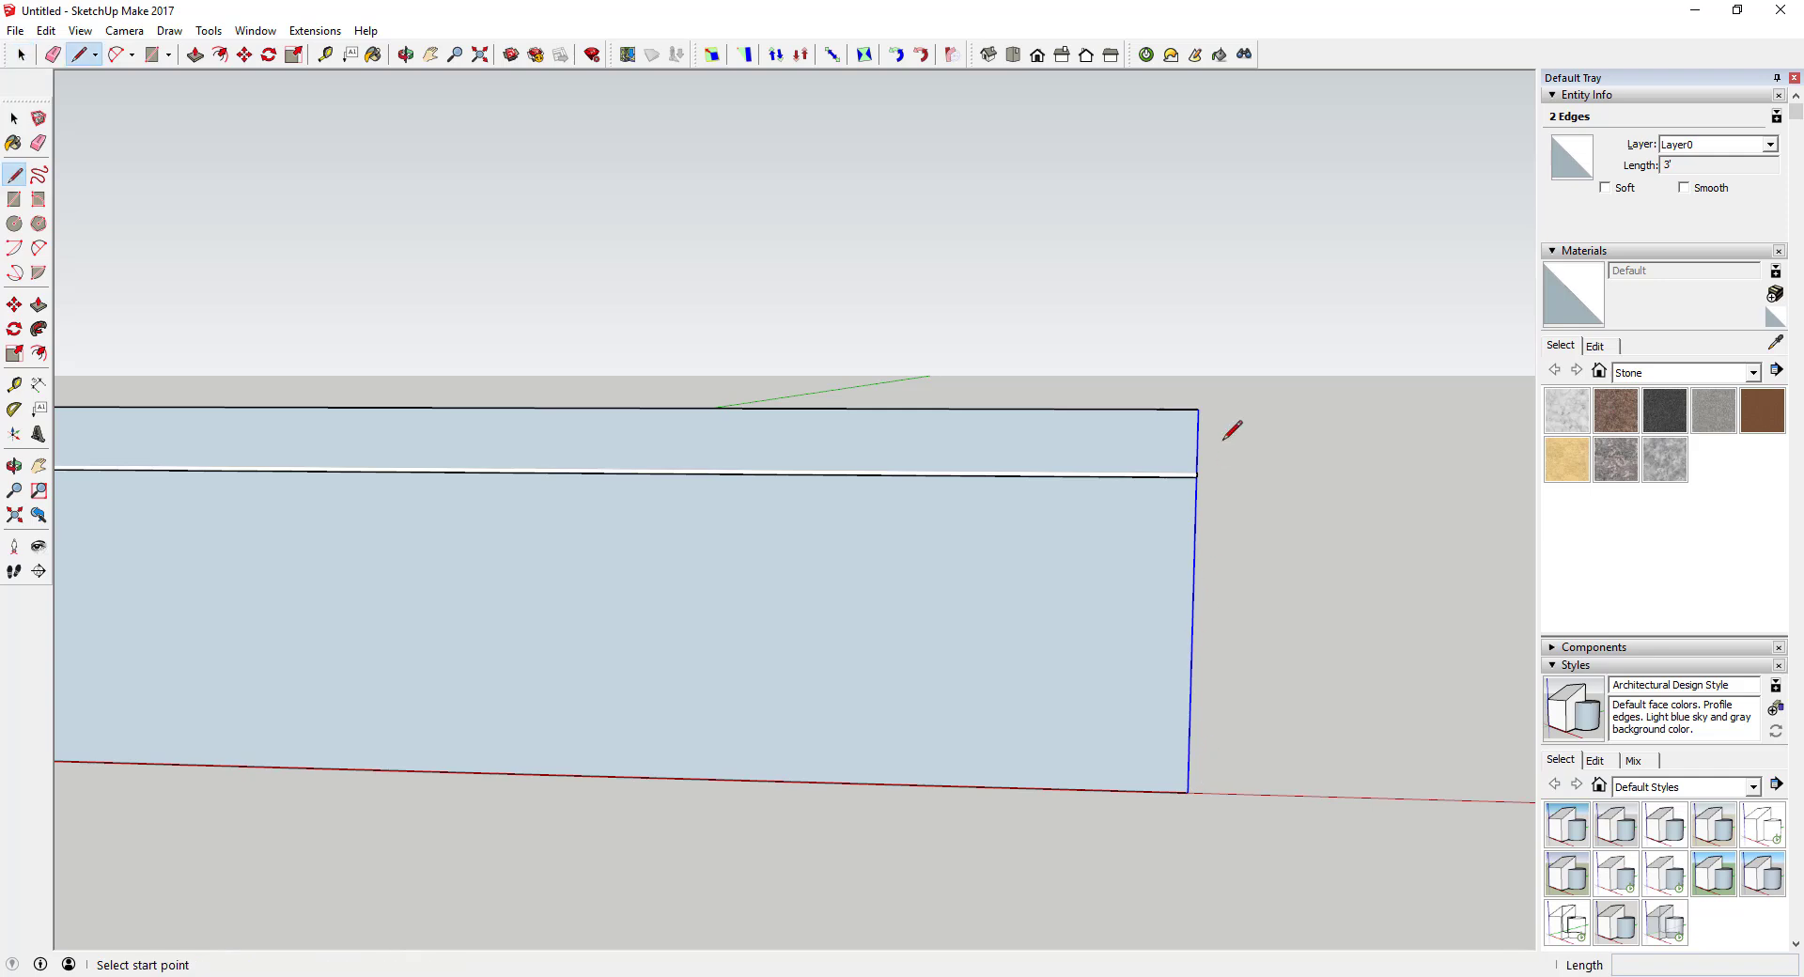
pyautogui.click(1197, 410)
pyautogui.click(1188, 791)
pyautogui.press('space')
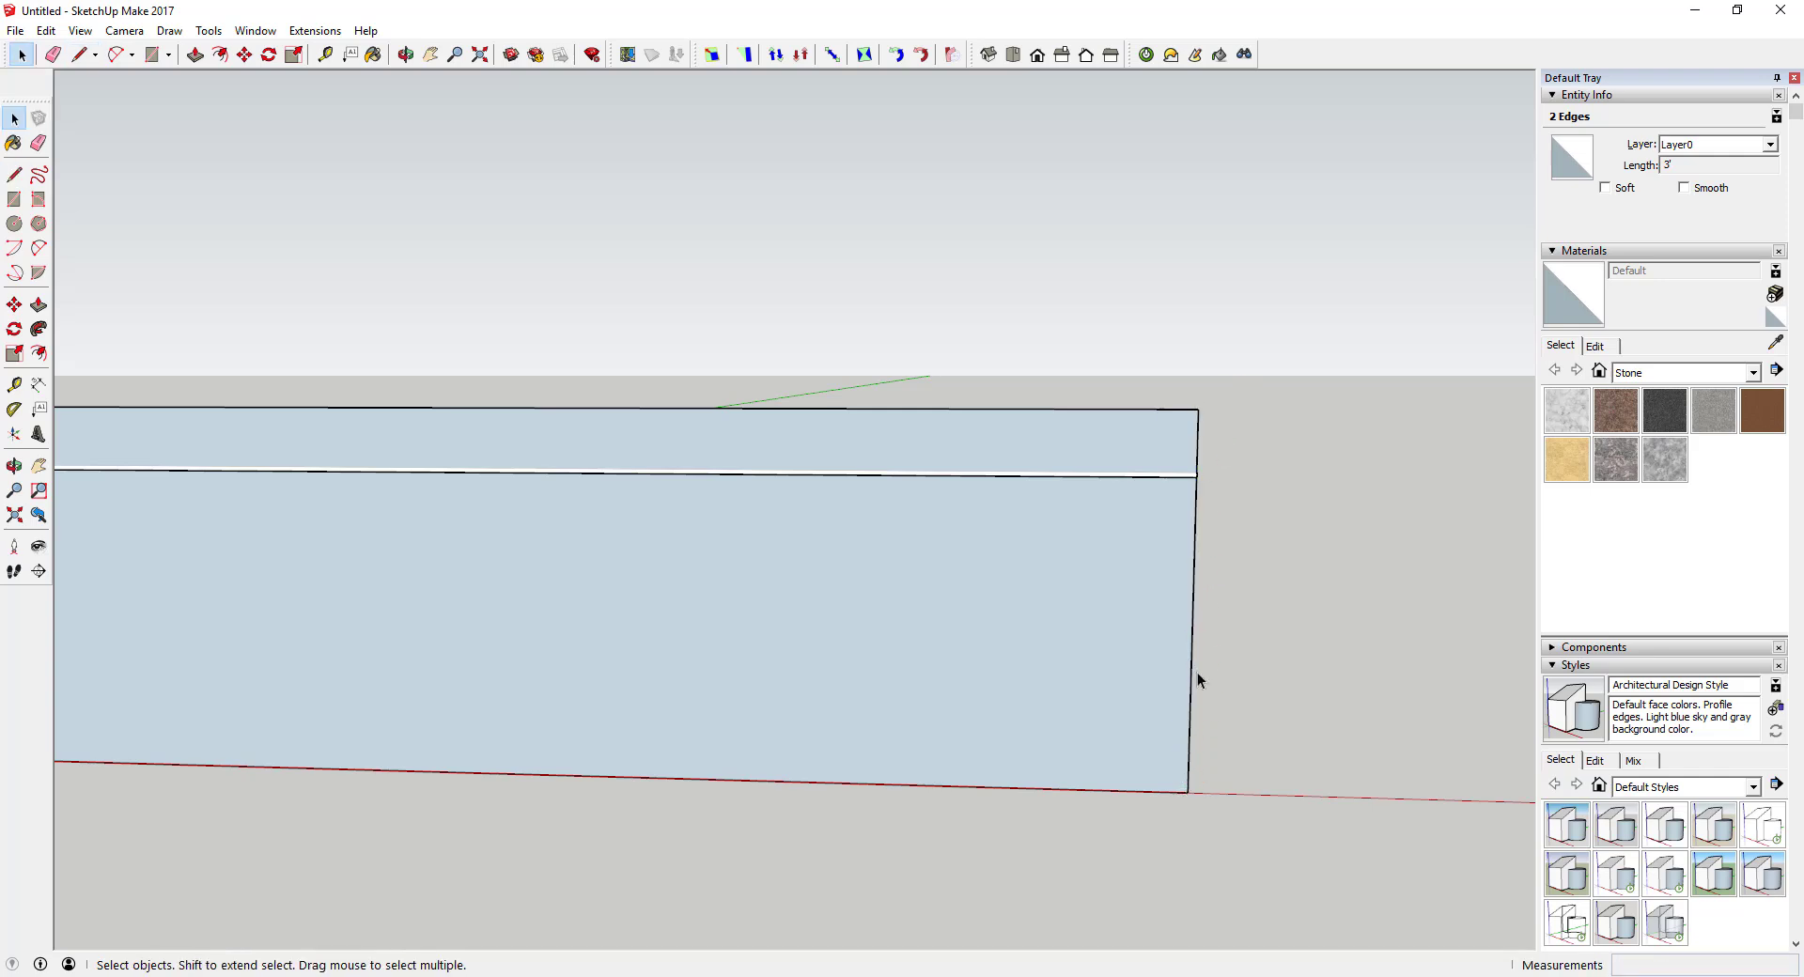
pyautogui.click(1191, 660)
pyautogui.keyDown('shift'); pyautogui.click(1196, 450); pyautogui.keyUp('shift')
pyautogui.moveTo(1197, 451)
pyautogui.mouseDown(button='middle')
pyautogui.moveTo(1006, 475)
pyautogui.moveTo(1206, 449)
pyautogui.mouseUp(button='middle')
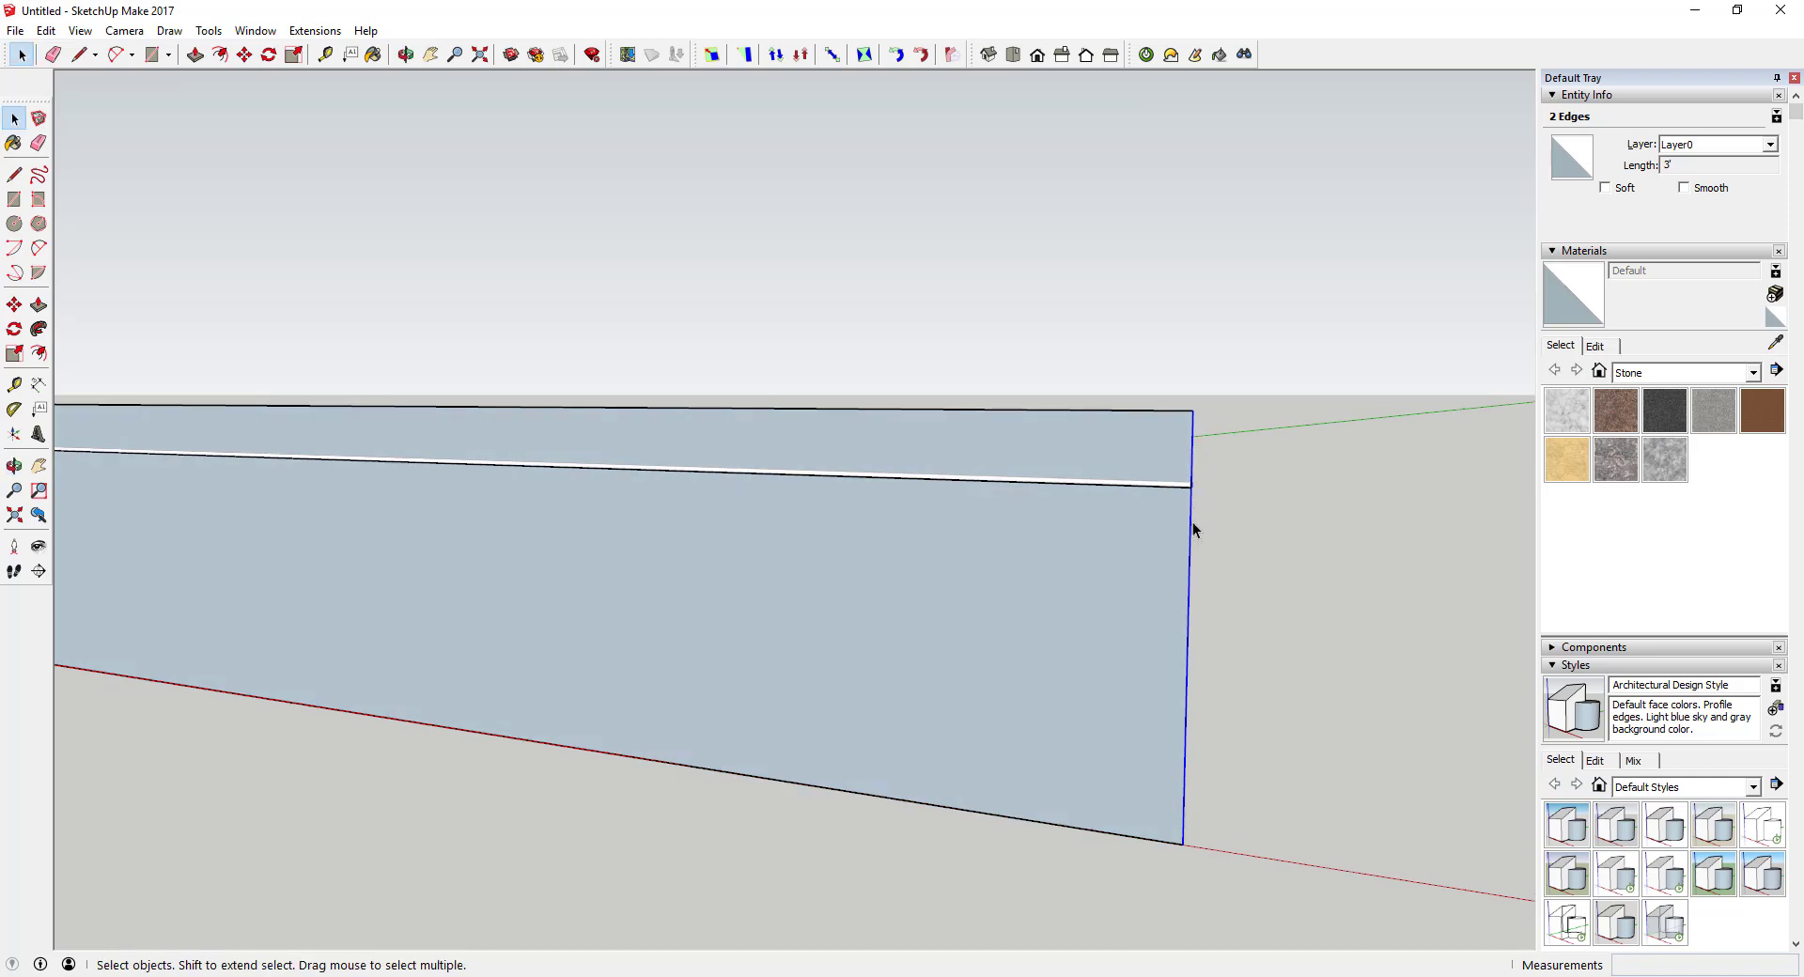
# Step: Weld the panel's right-hand edges into one curve with Extensions > Weld
pyautogui.click(315, 30)
pyautogui.click(363, 100)
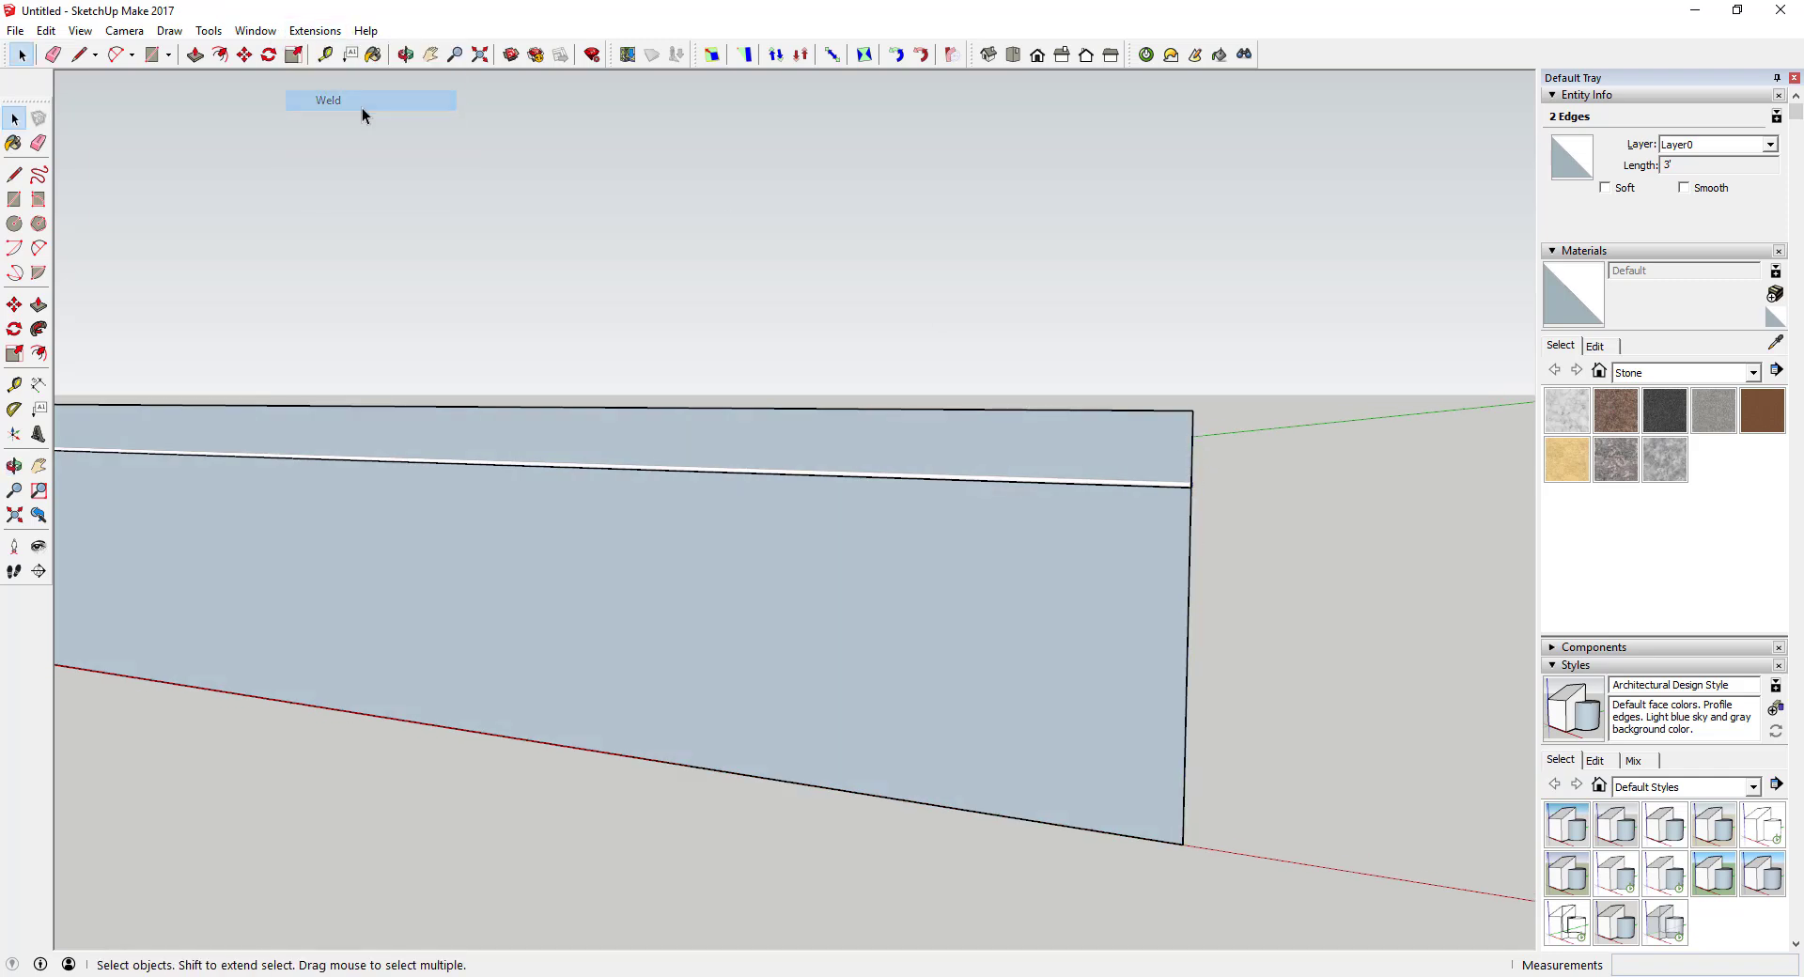
pyautogui.click(1187, 558)
pyautogui.click(1193, 460)
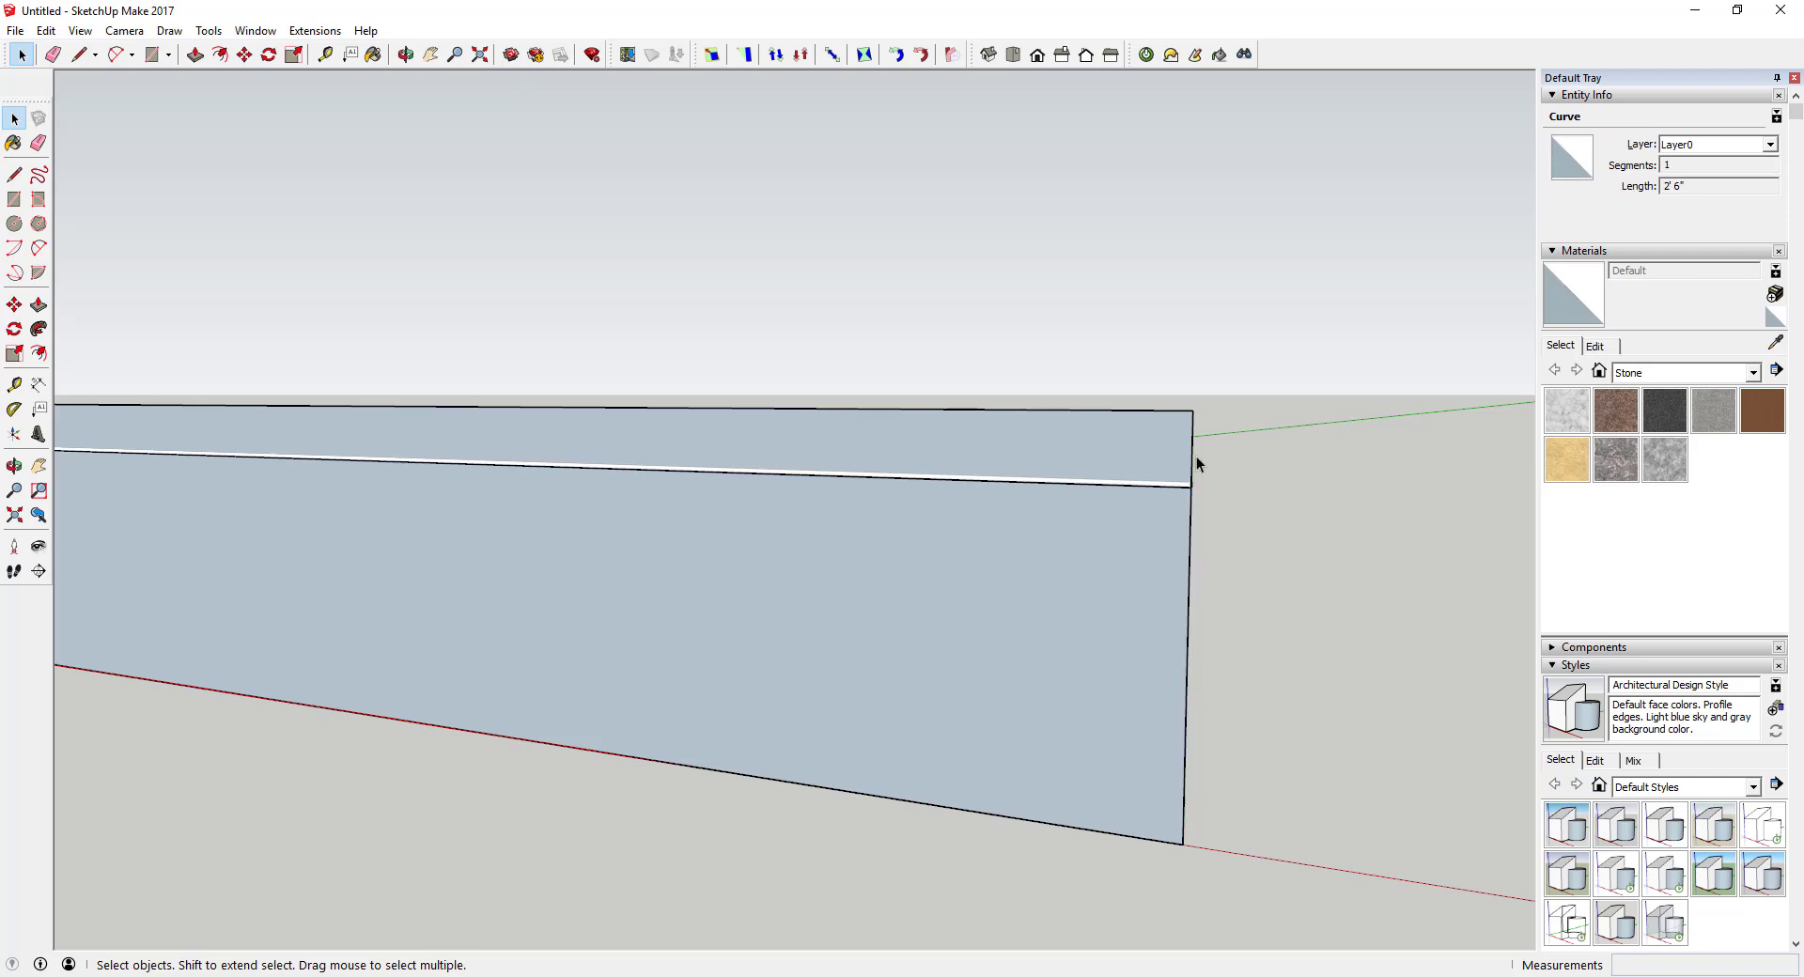
pyautogui.press('Escape')
pyautogui.click(1192, 530)
pyautogui.moveTo(1193, 530); pyautogui.dragTo(1186, 617, button='middle')
# Step: Copy the welded right edge a short distance to the right of the panel
pyautogui.press('l')
pyautogui.press('space')
pyautogui.keyDown('shift'); pyautogui.click(1186, 615); pyautogui.keyUp('shift')
pyautogui.press('m')
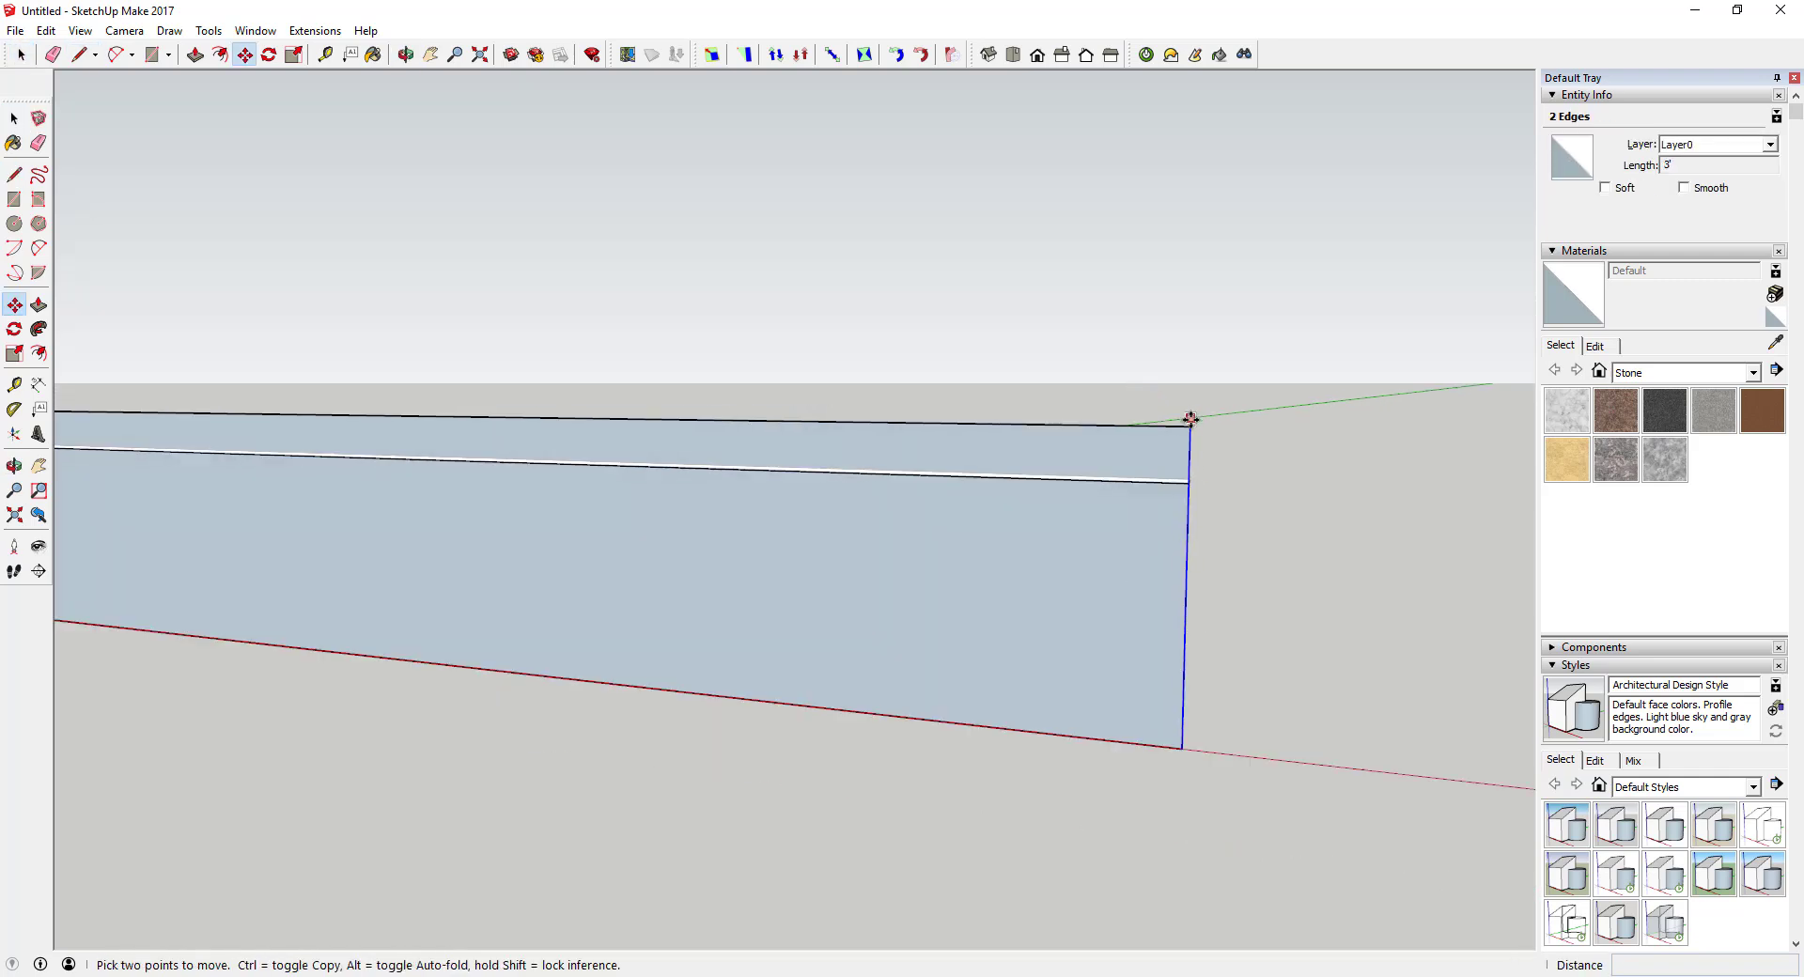
pyautogui.click(1190, 427)
pyautogui.press('ctrl')
pyautogui.click(1327, 435)
pyautogui.press('space')
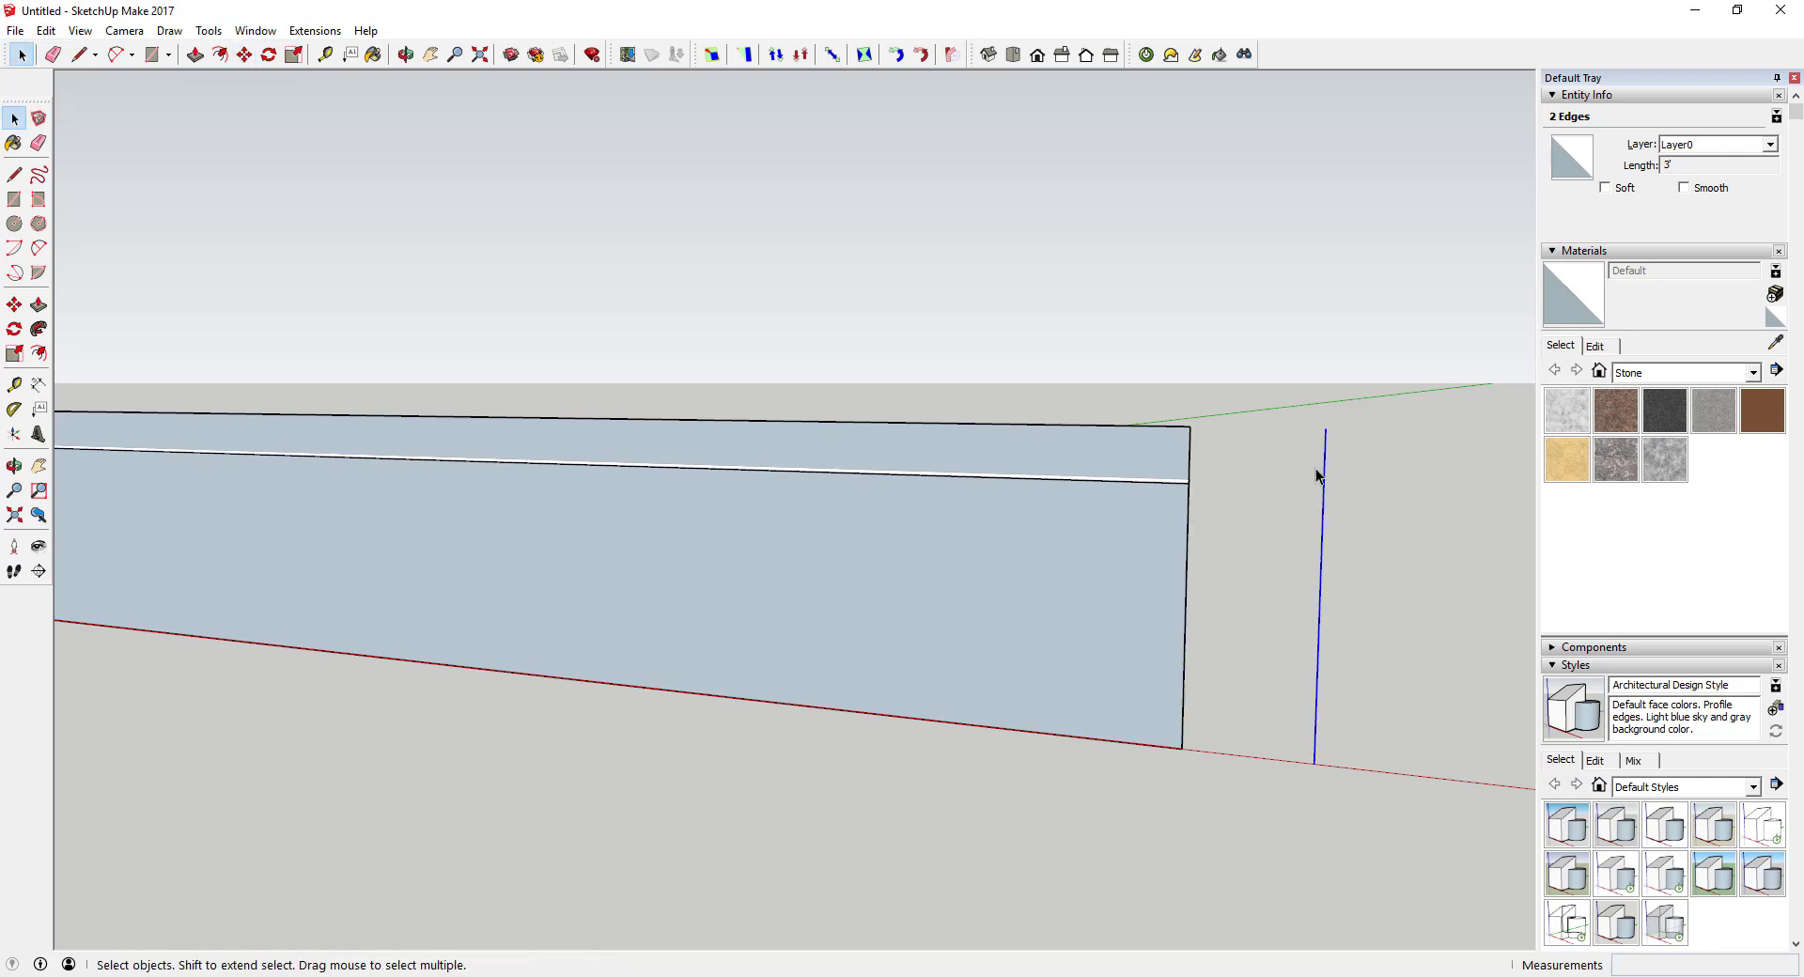
pyautogui.moveTo(1315, 468); pyautogui.dragTo(1287, 613)
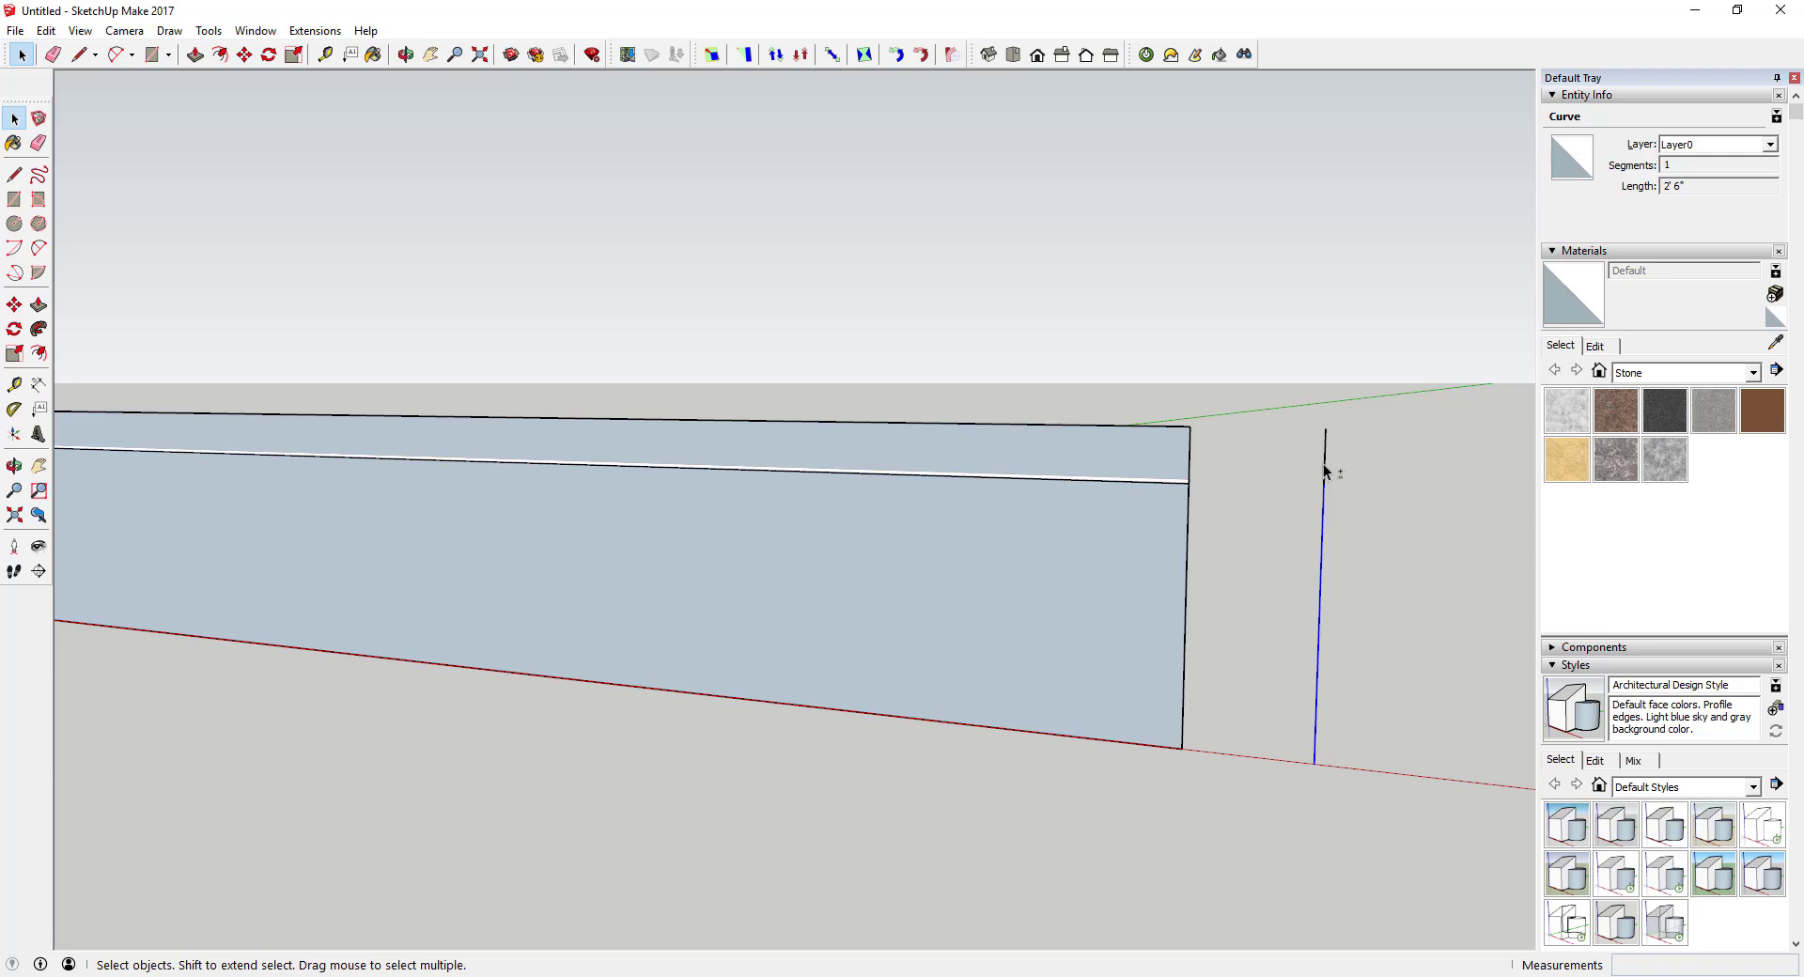
# Step: Weld the copied upright edges into one curve
pyautogui.click(314, 30)
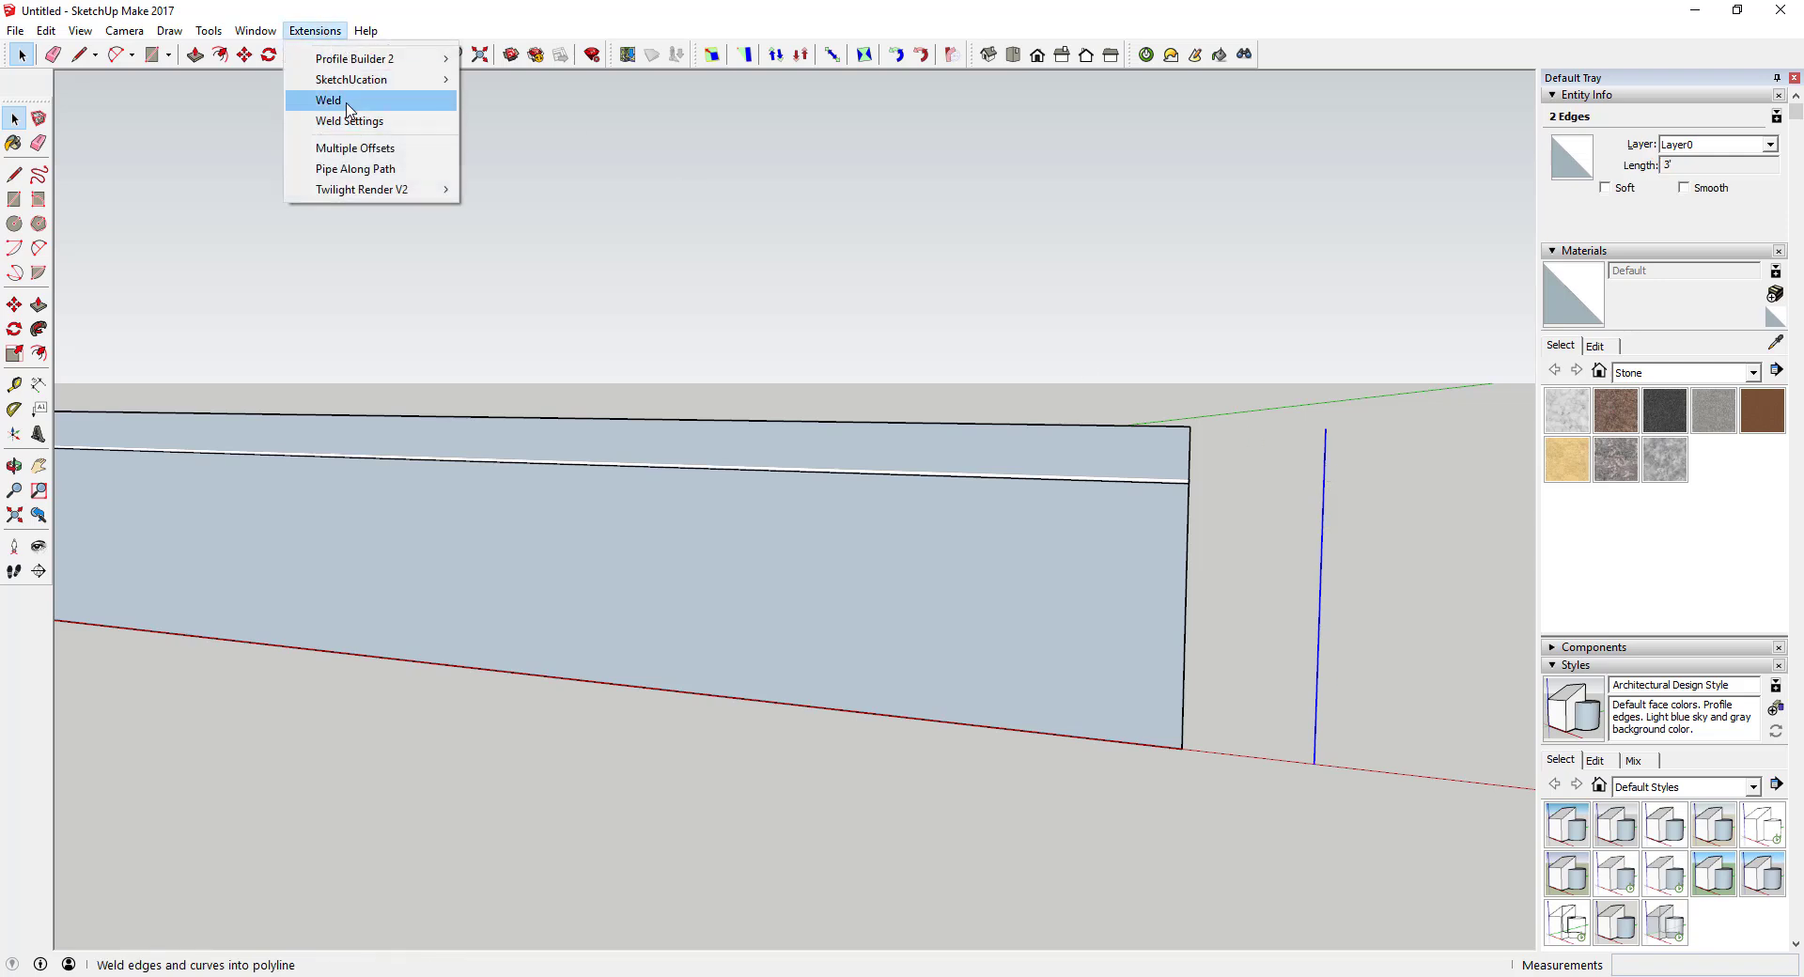
pyautogui.click(328, 99)
pyautogui.click(1325, 487)
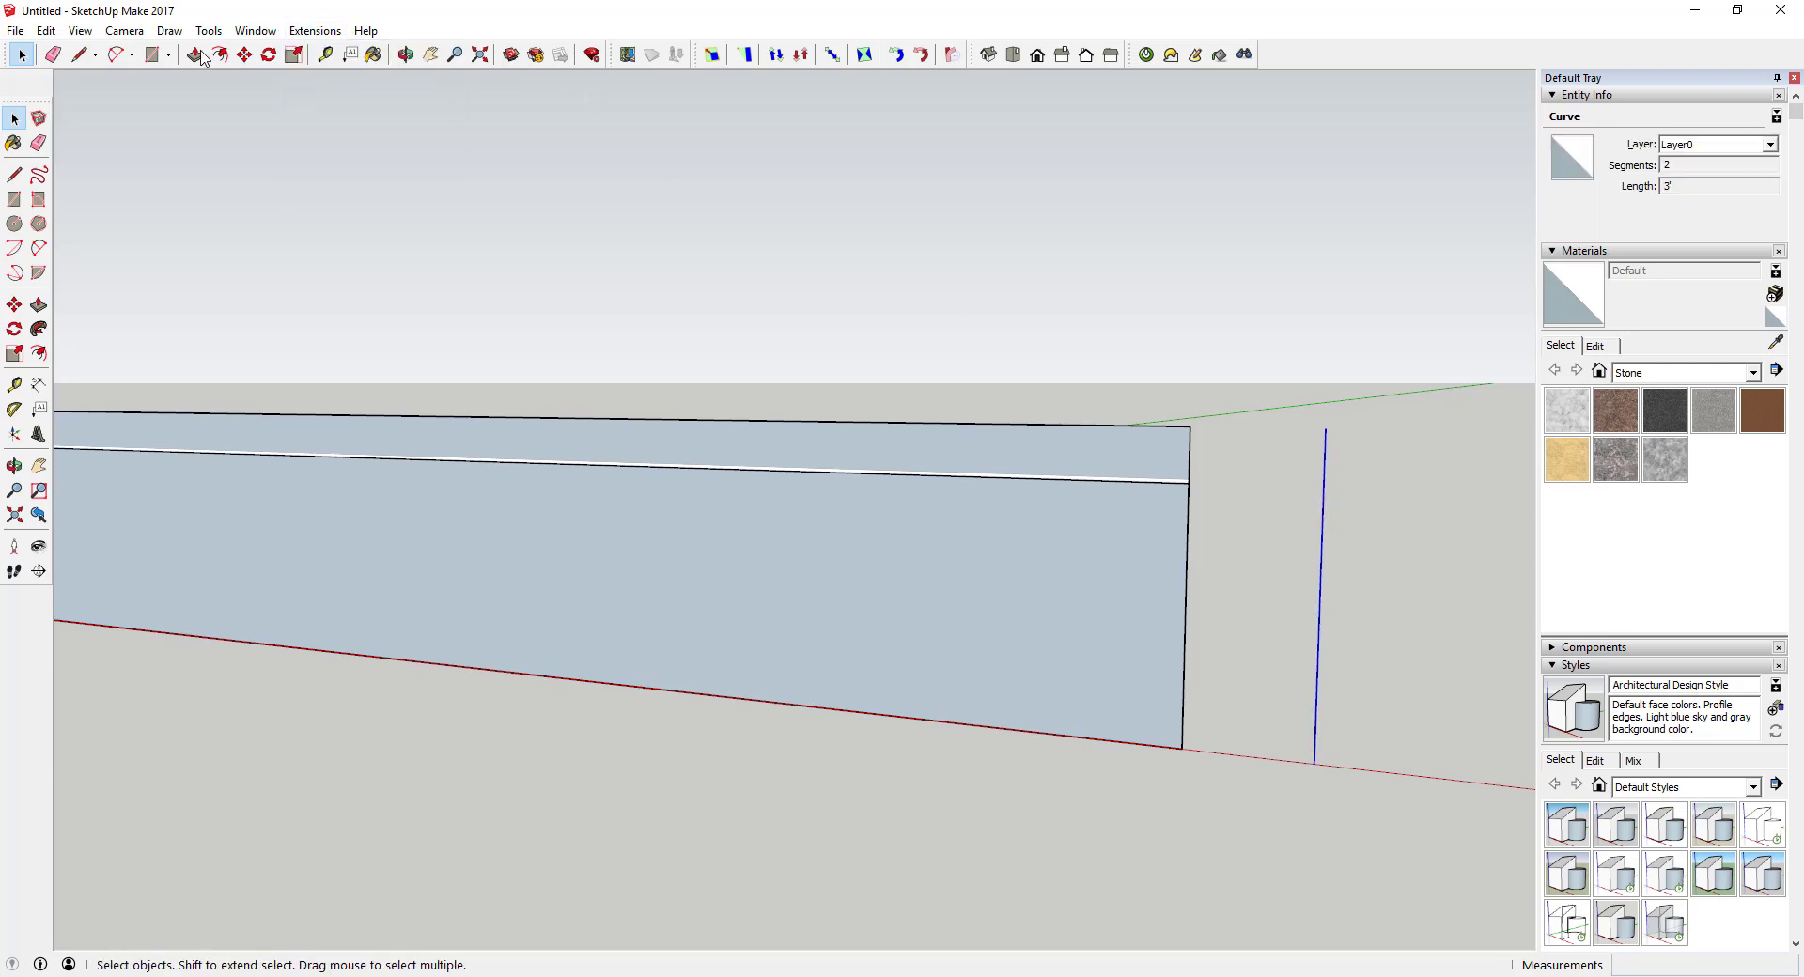
# Step: Convert the welded upright line into a tube and select the whole vertical tube
pyautogui.click(253, 33)
pyautogui.moveTo(209, 30)
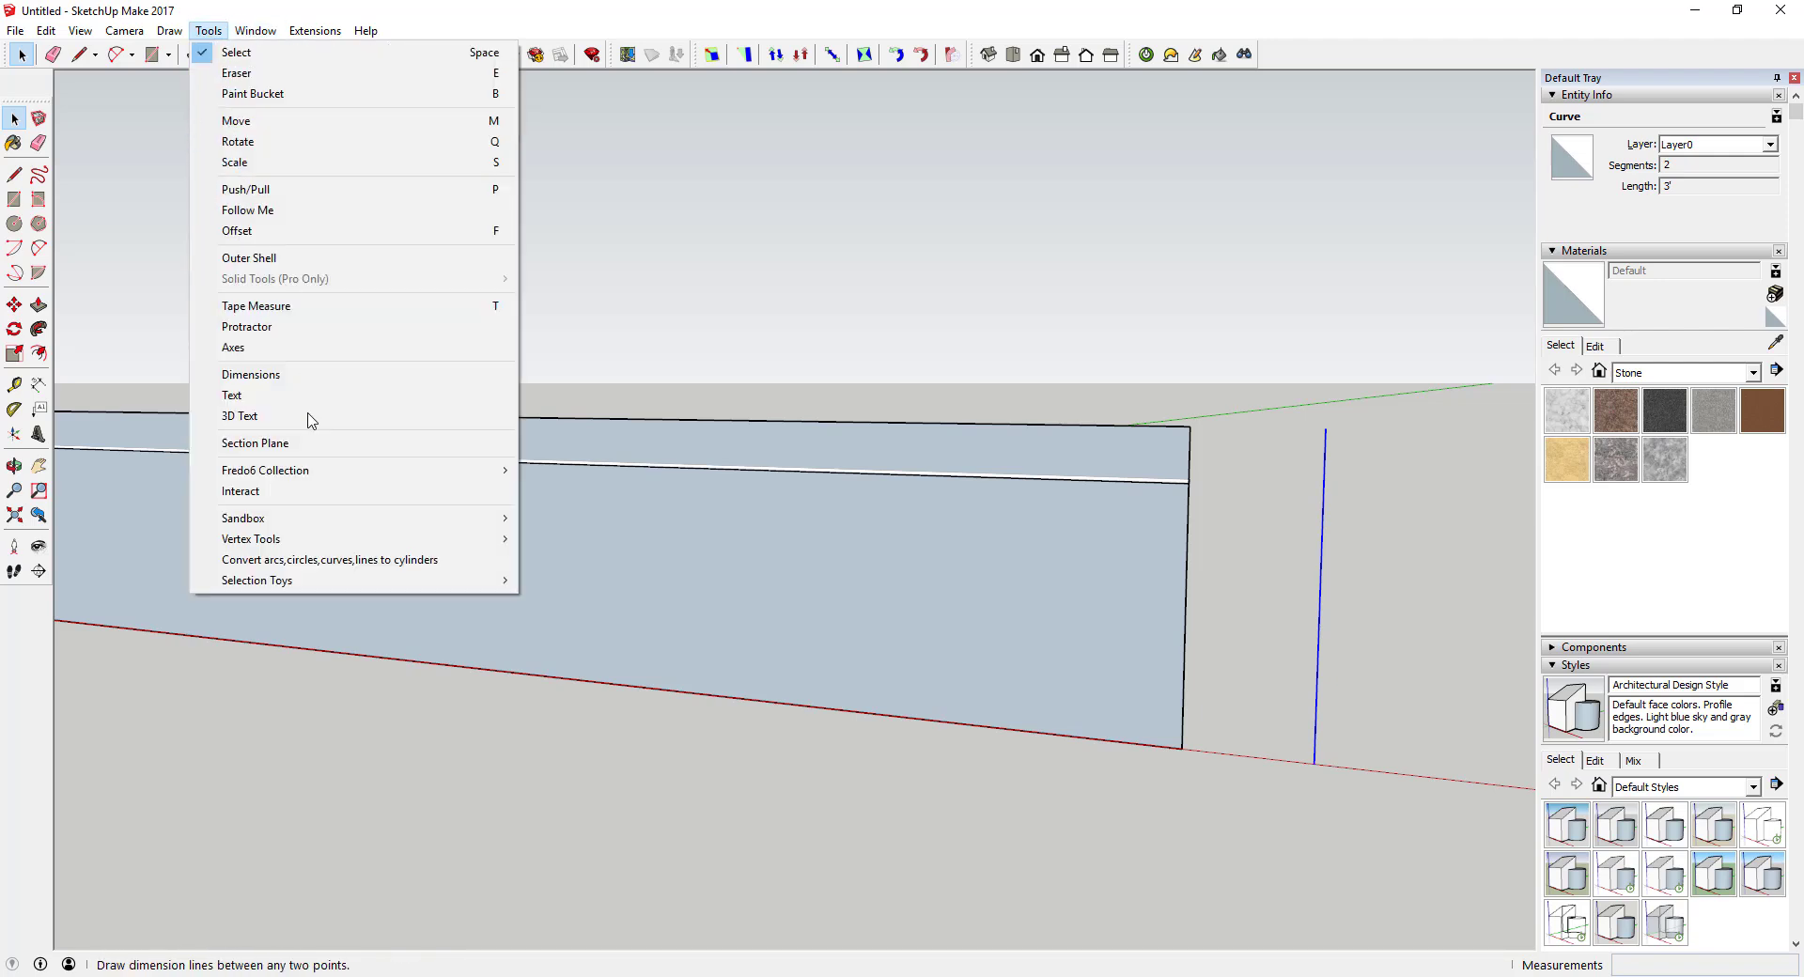
pyautogui.click(330, 560)
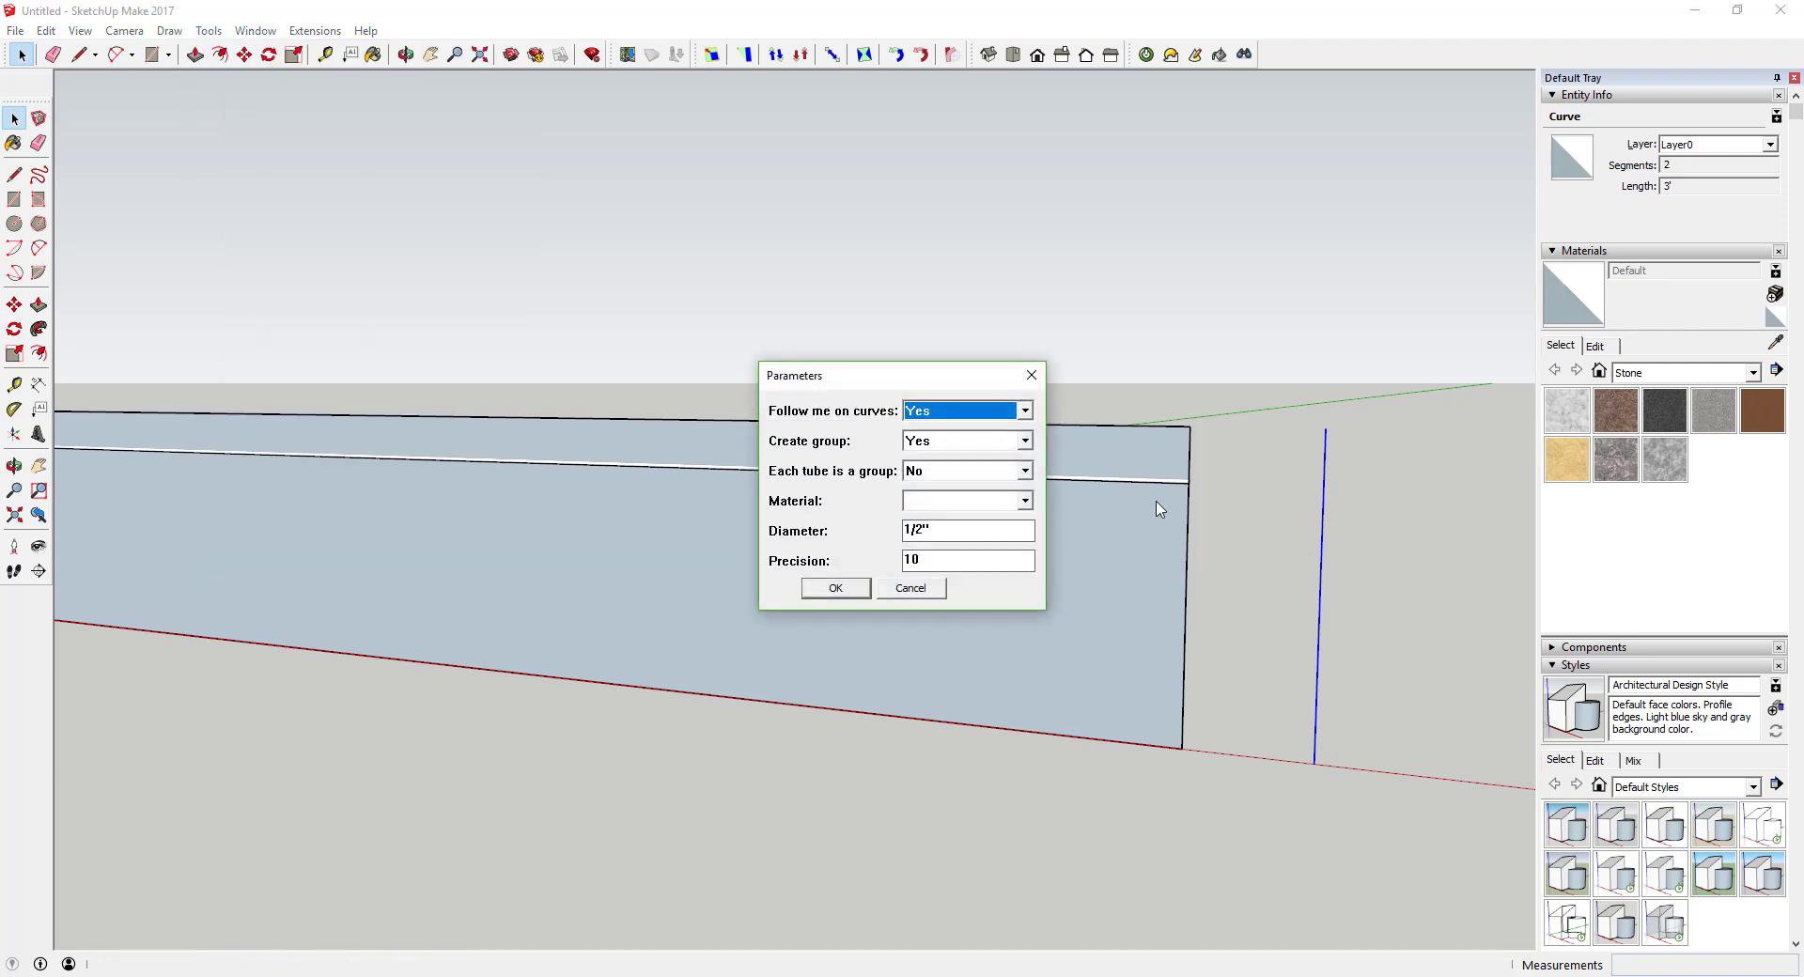
pyautogui.press('Return')
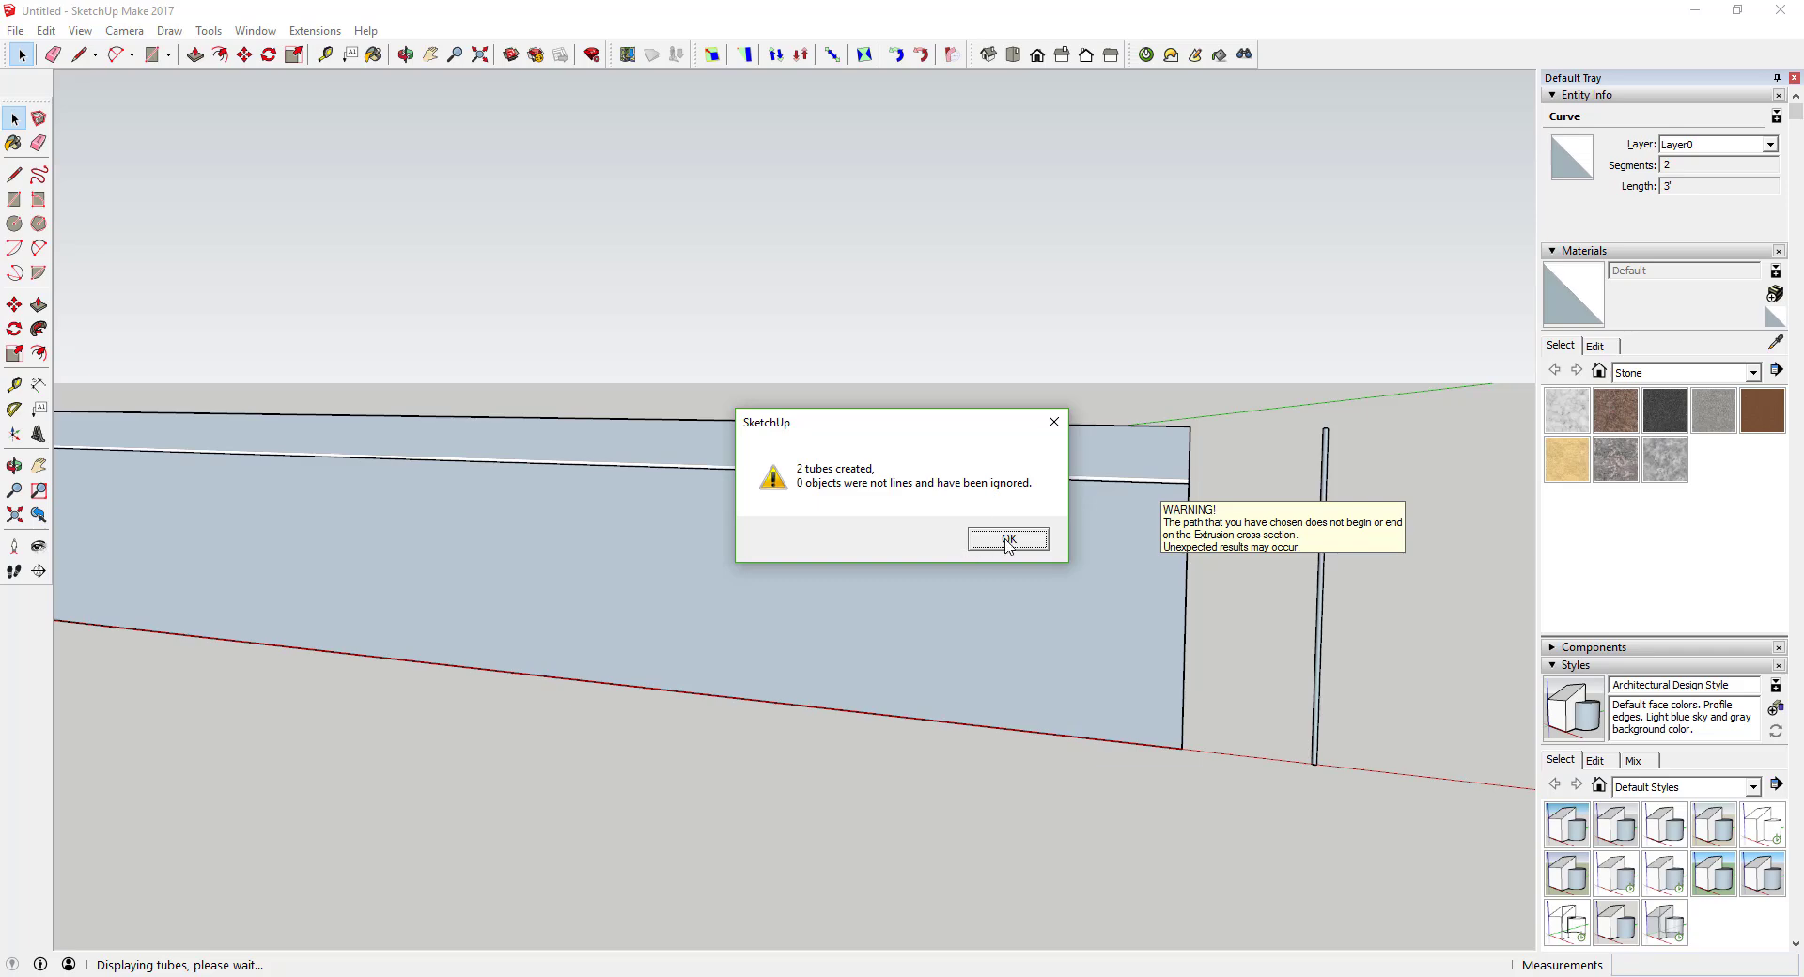
pyautogui.click(1008, 540)
pyautogui.scroll(3, 1341, 488)
pyautogui.tripleClick(1292, 489)
# Step: Reverse the vertical tube's faces
pyautogui.rightClick(1297, 467)
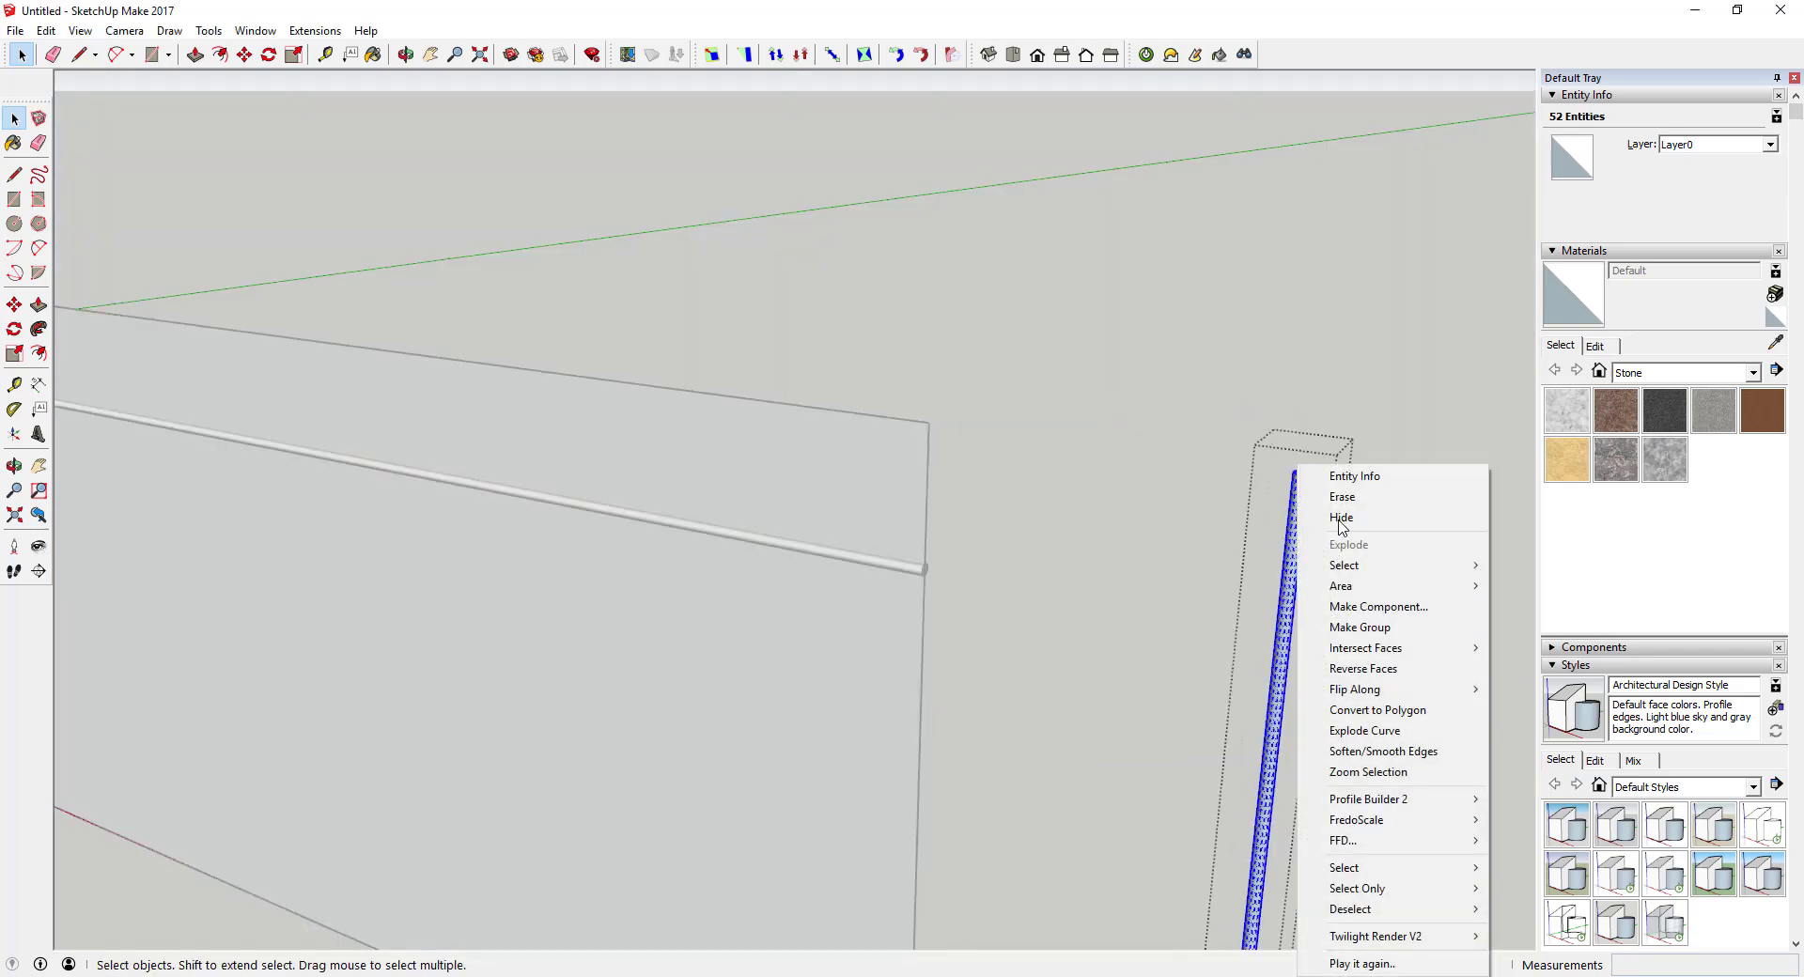
pyautogui.click(1372, 668)
pyautogui.click(1417, 514)
pyautogui.scroll(3, 1311, 468)
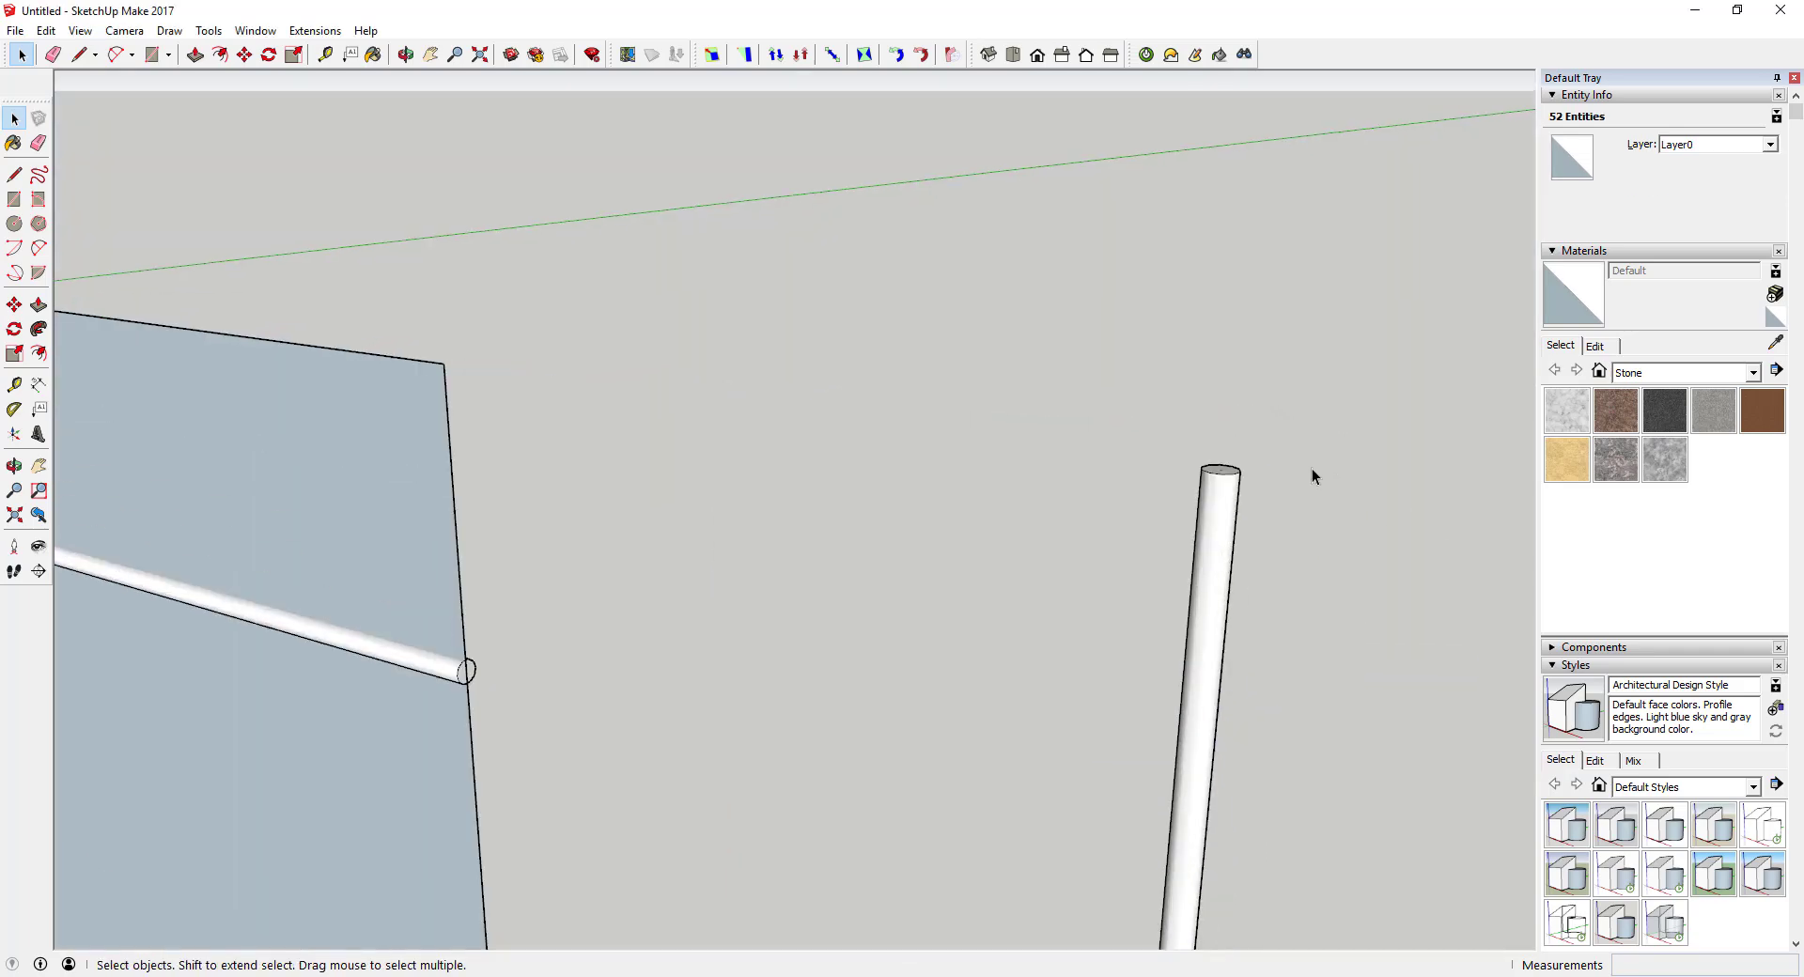
pyautogui.click(1312, 476)
pyautogui.scroll(1, 1250, 494)
# Step: Move the vertical tube onto the wall's top corner
pyautogui.click(1219, 495)
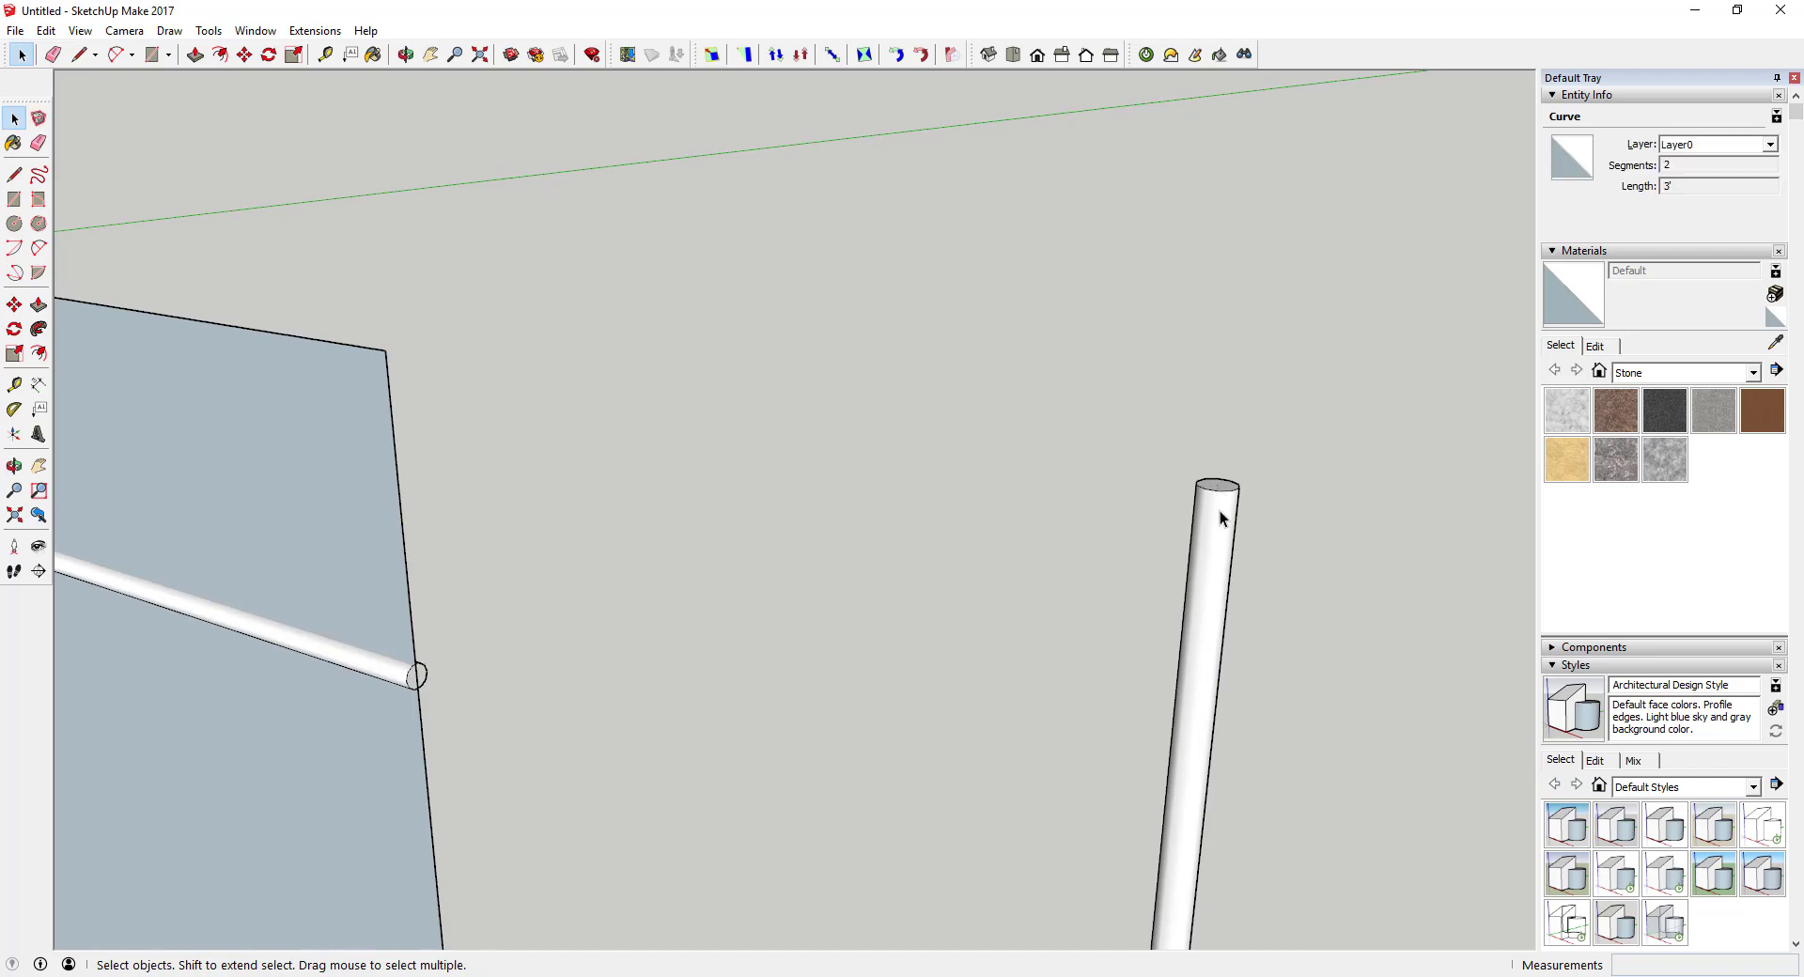
pyautogui.press('m')
pyautogui.click(1216, 481)
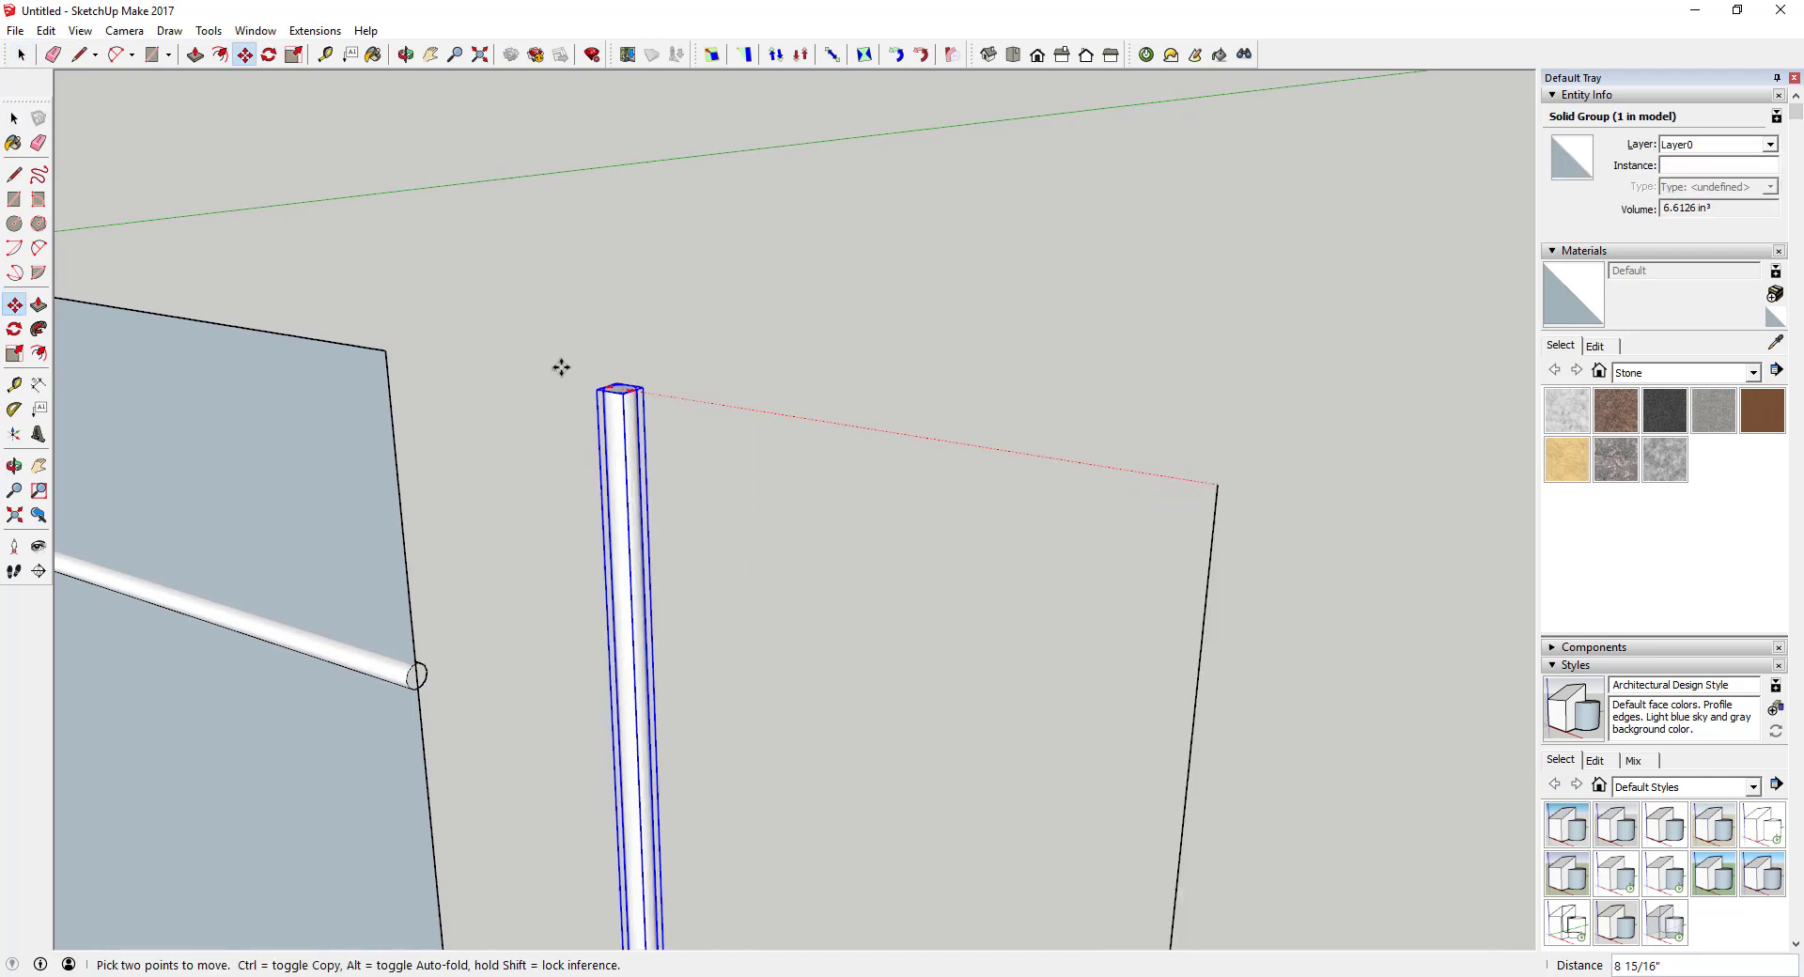
pyautogui.scroll(3, 387, 357)
pyautogui.click(376, 350)
pyautogui.press('o')
pyautogui.moveTo(405, 412); pyautogui.dragTo(367, 350)
# Step: Copy the tube a short distance along the wall's top edge
pyautogui.press('m')
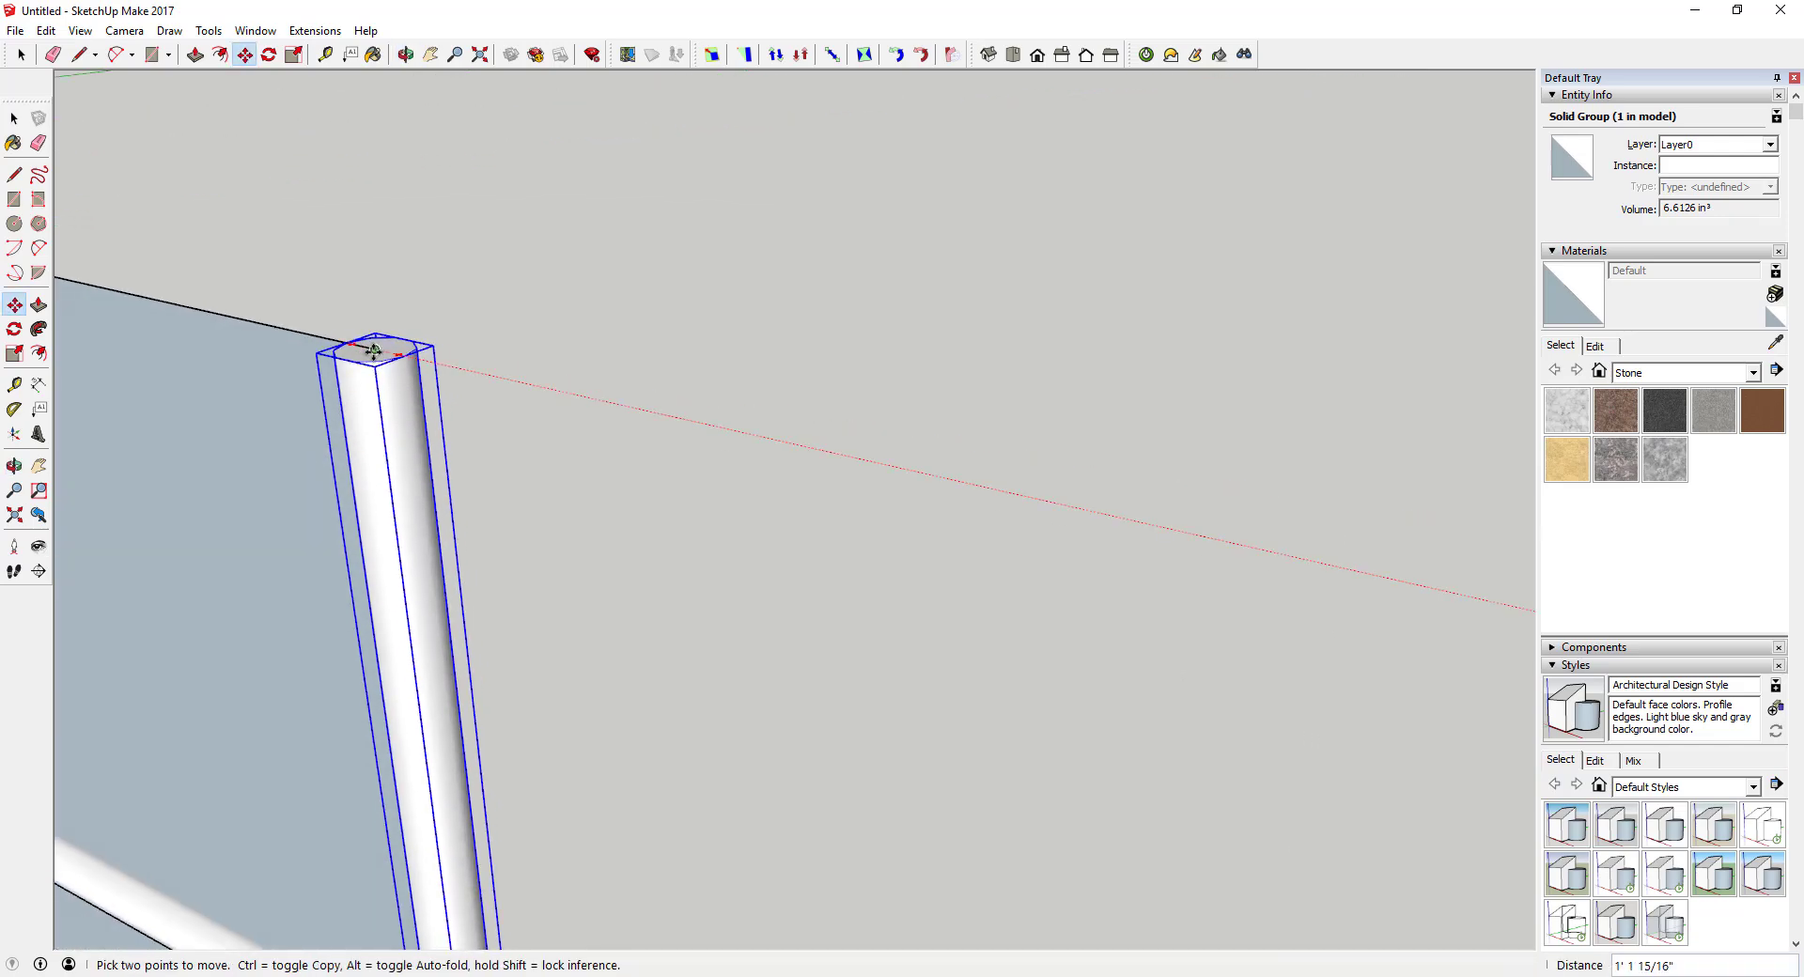
pyautogui.moveTo(367, 351); pyautogui.dragTo(766, 390, button='middle')
pyautogui.scroll(2, 768, 390)
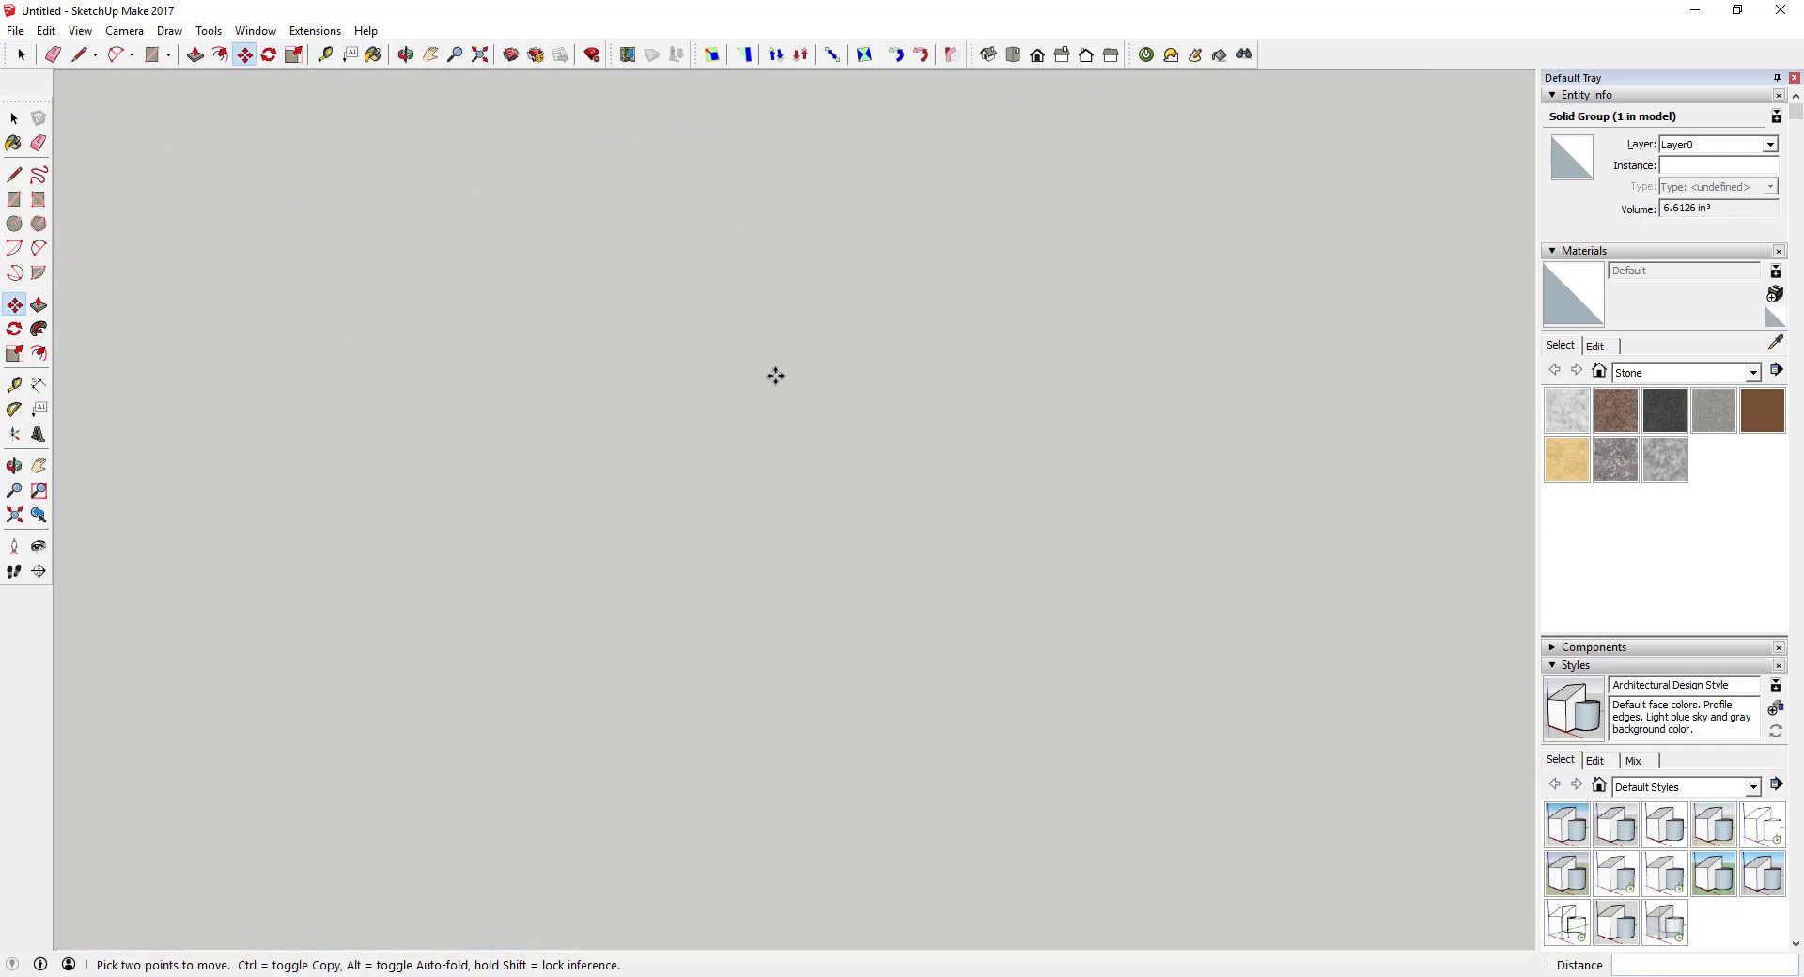
pyautogui.scroll(-2, 807, 328)
pyautogui.click(772, 319)
pyautogui.press('ctrl')
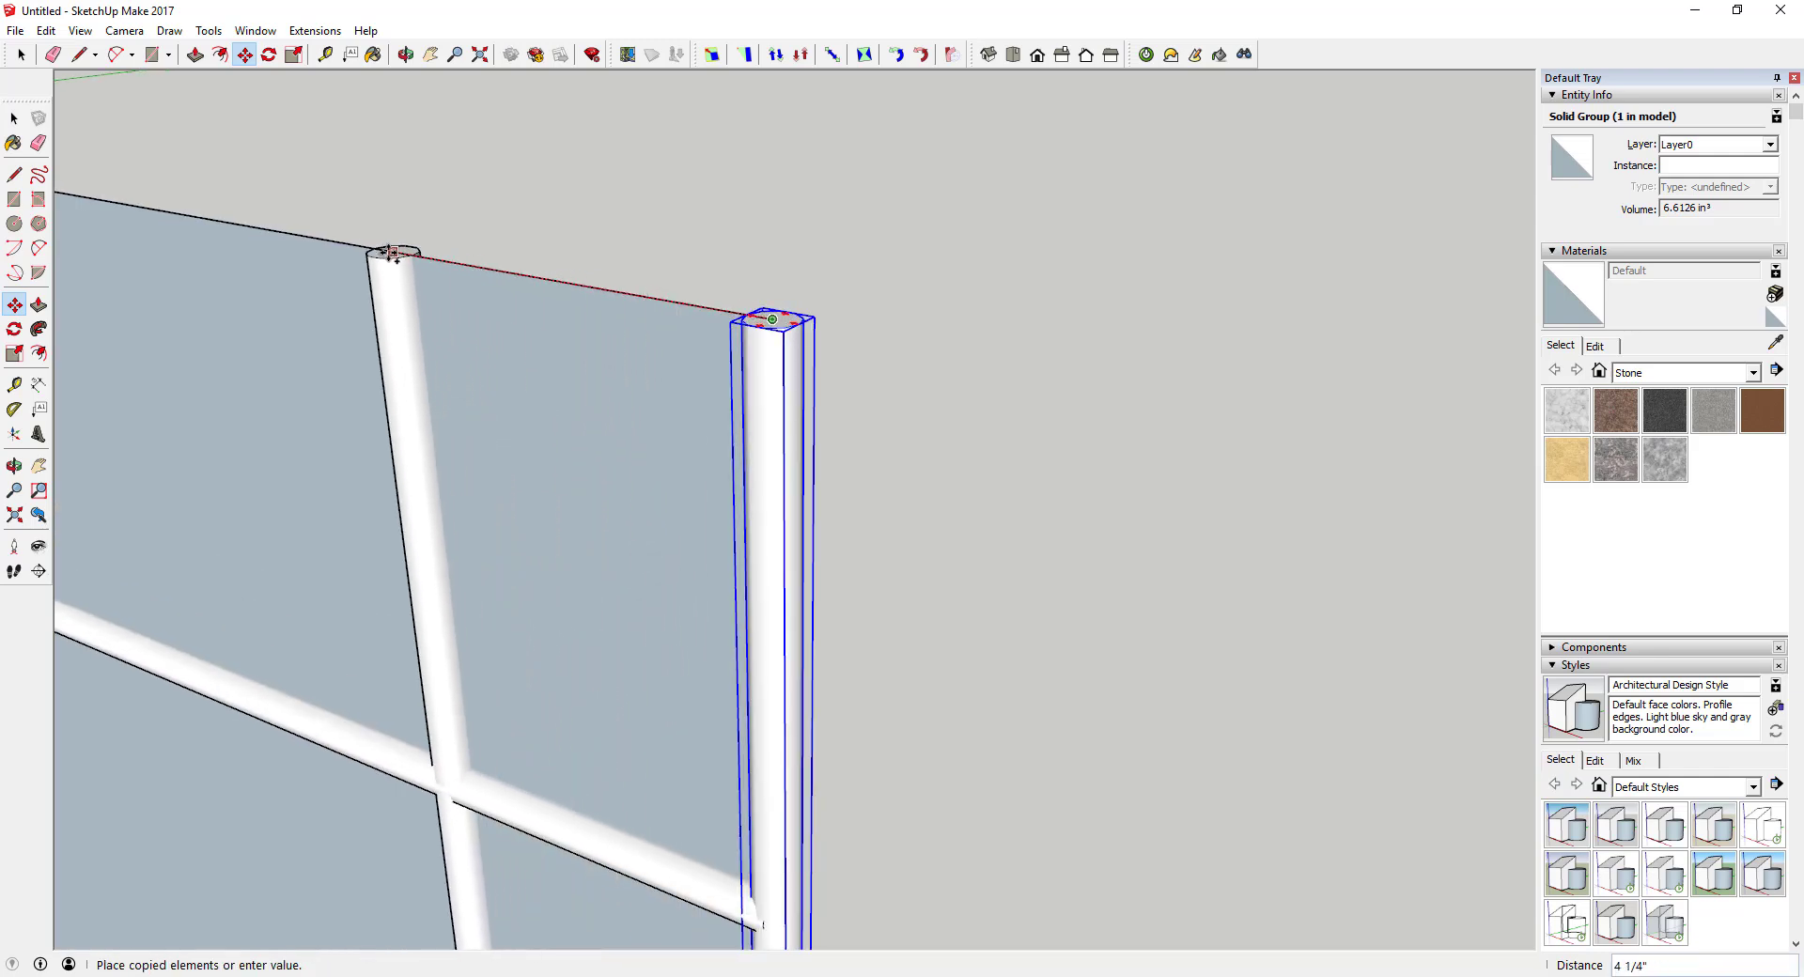
pyautogui.click(272, 234)
# Step: Type x35 to array the post at equal spacing along the whole wall
pyautogui.moveTo(407, 291); pyautogui.dragTo(1114, 443, button='middle')
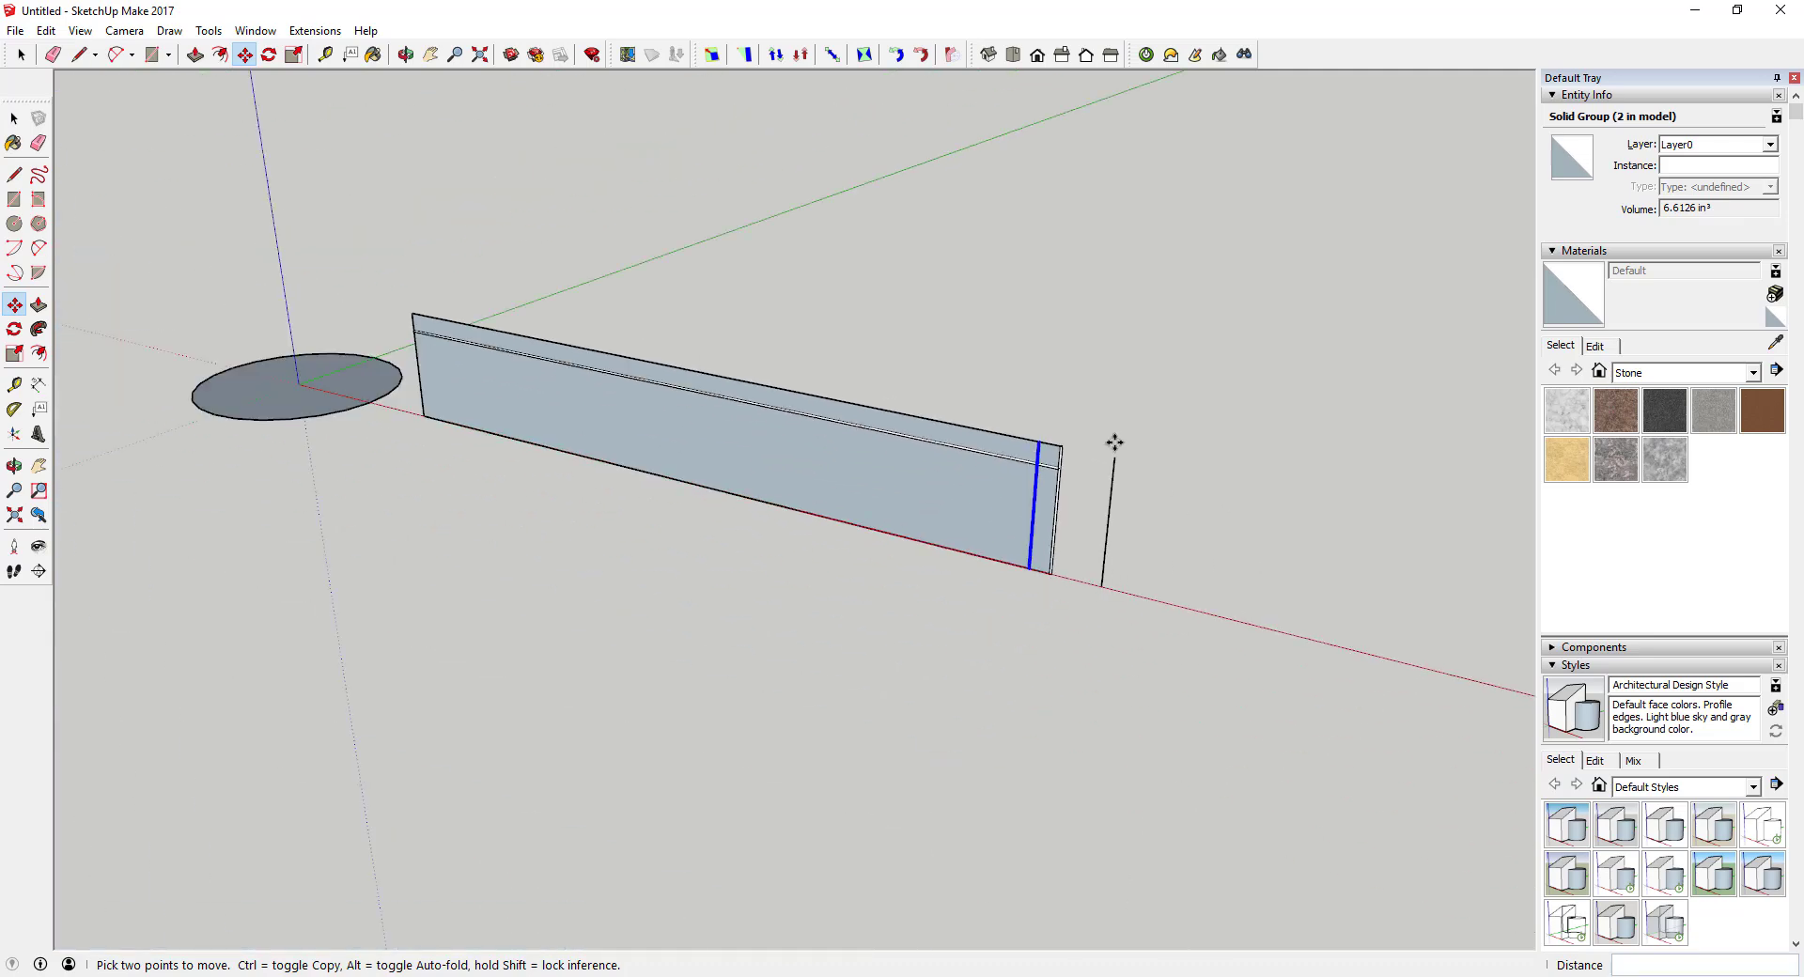
pyautogui.write('x35')
pyautogui.press('Return')
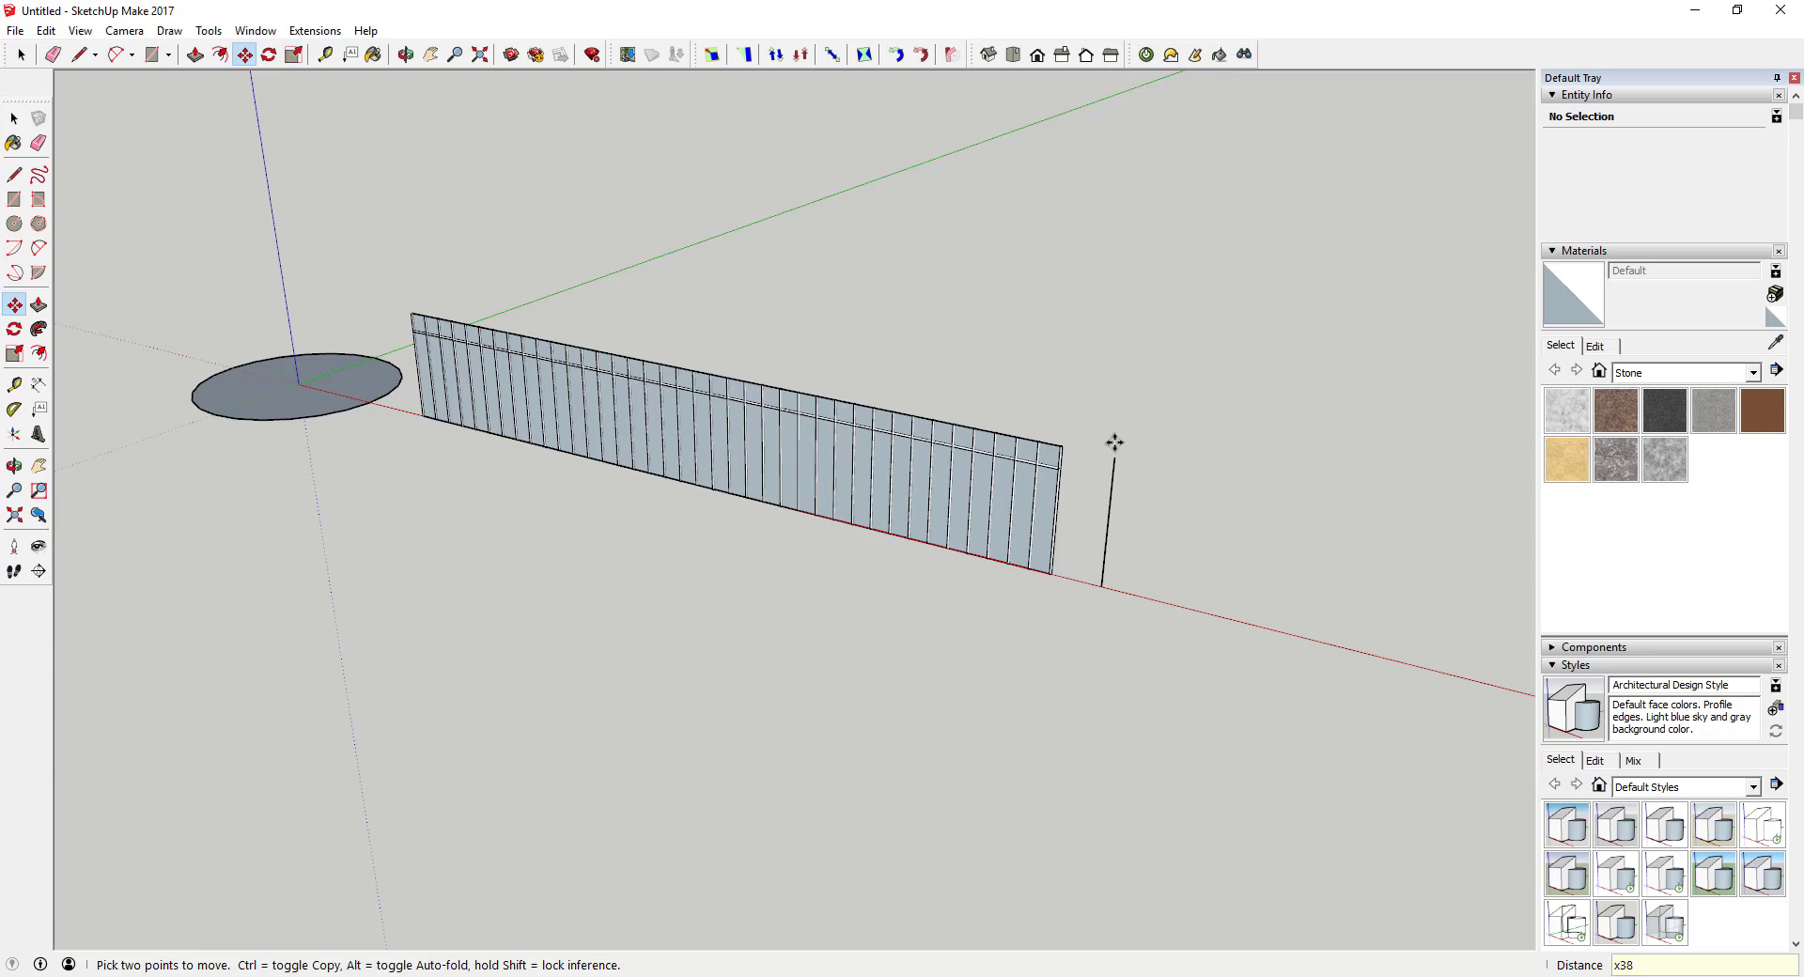
pyautogui.scroll(4, 455, 326)
# Step: Erase the leftmost post of the wall
pyautogui.moveTo(454, 326); pyautogui.dragTo(825, 254, button='middle')
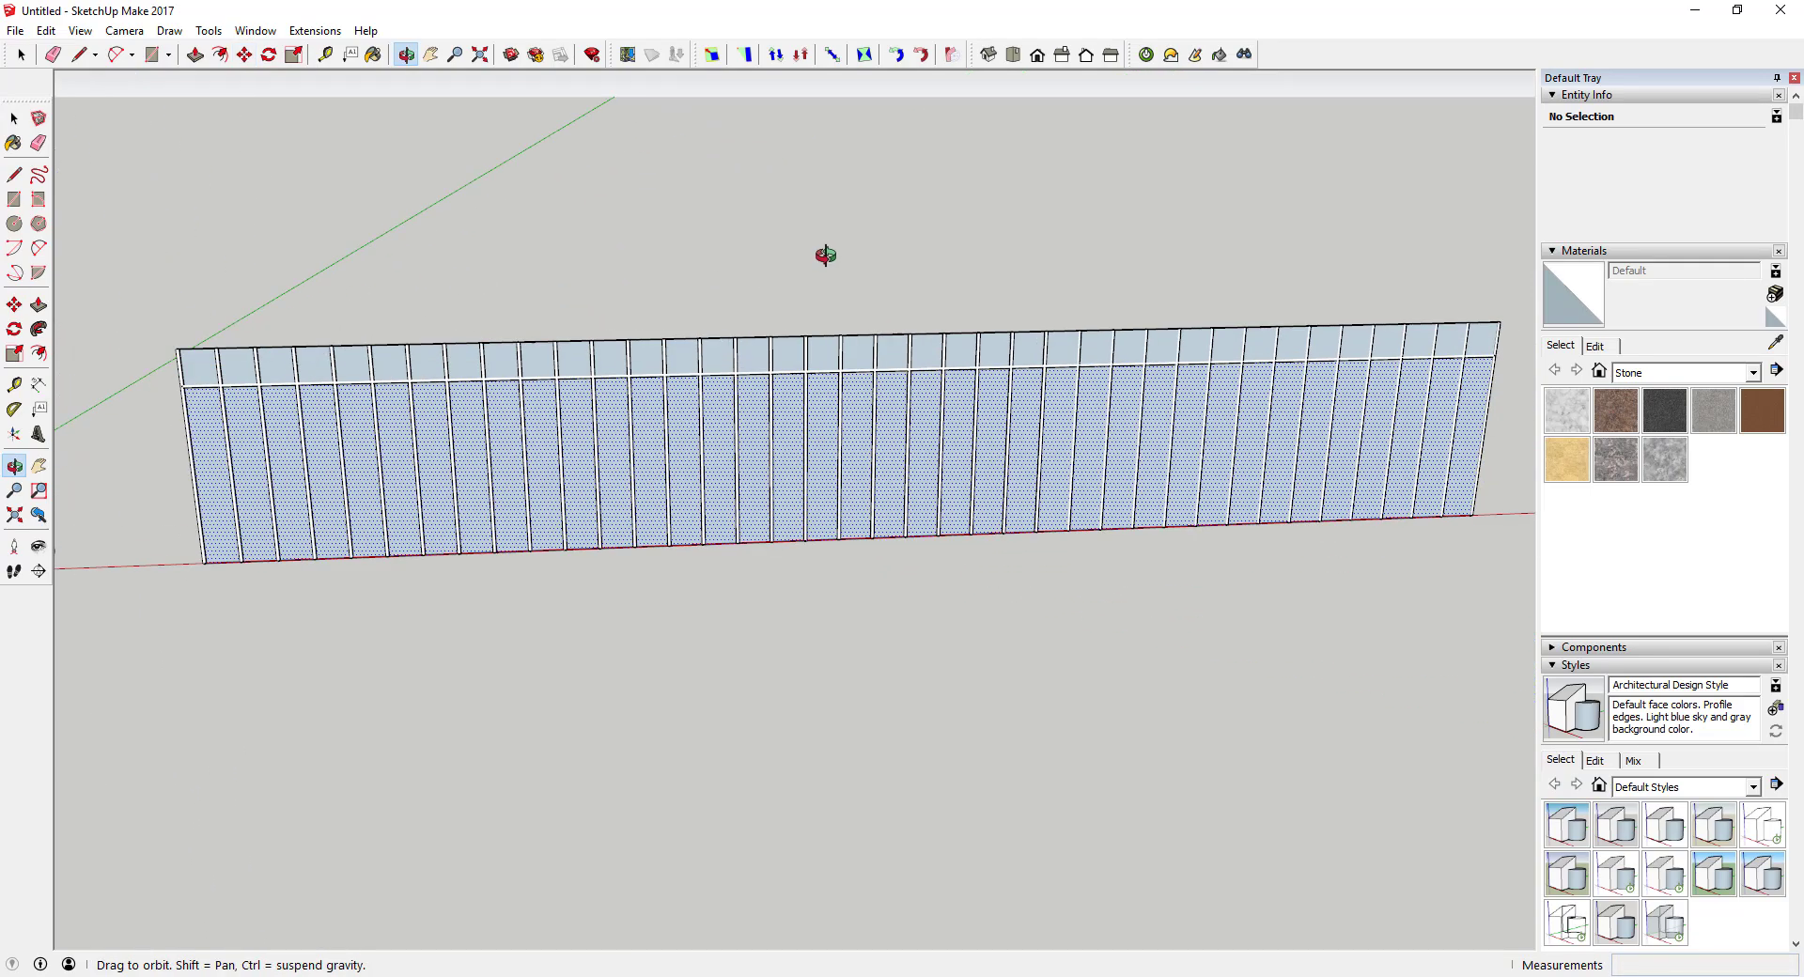
pyautogui.press('m')
pyautogui.scroll(6, 335, 370)
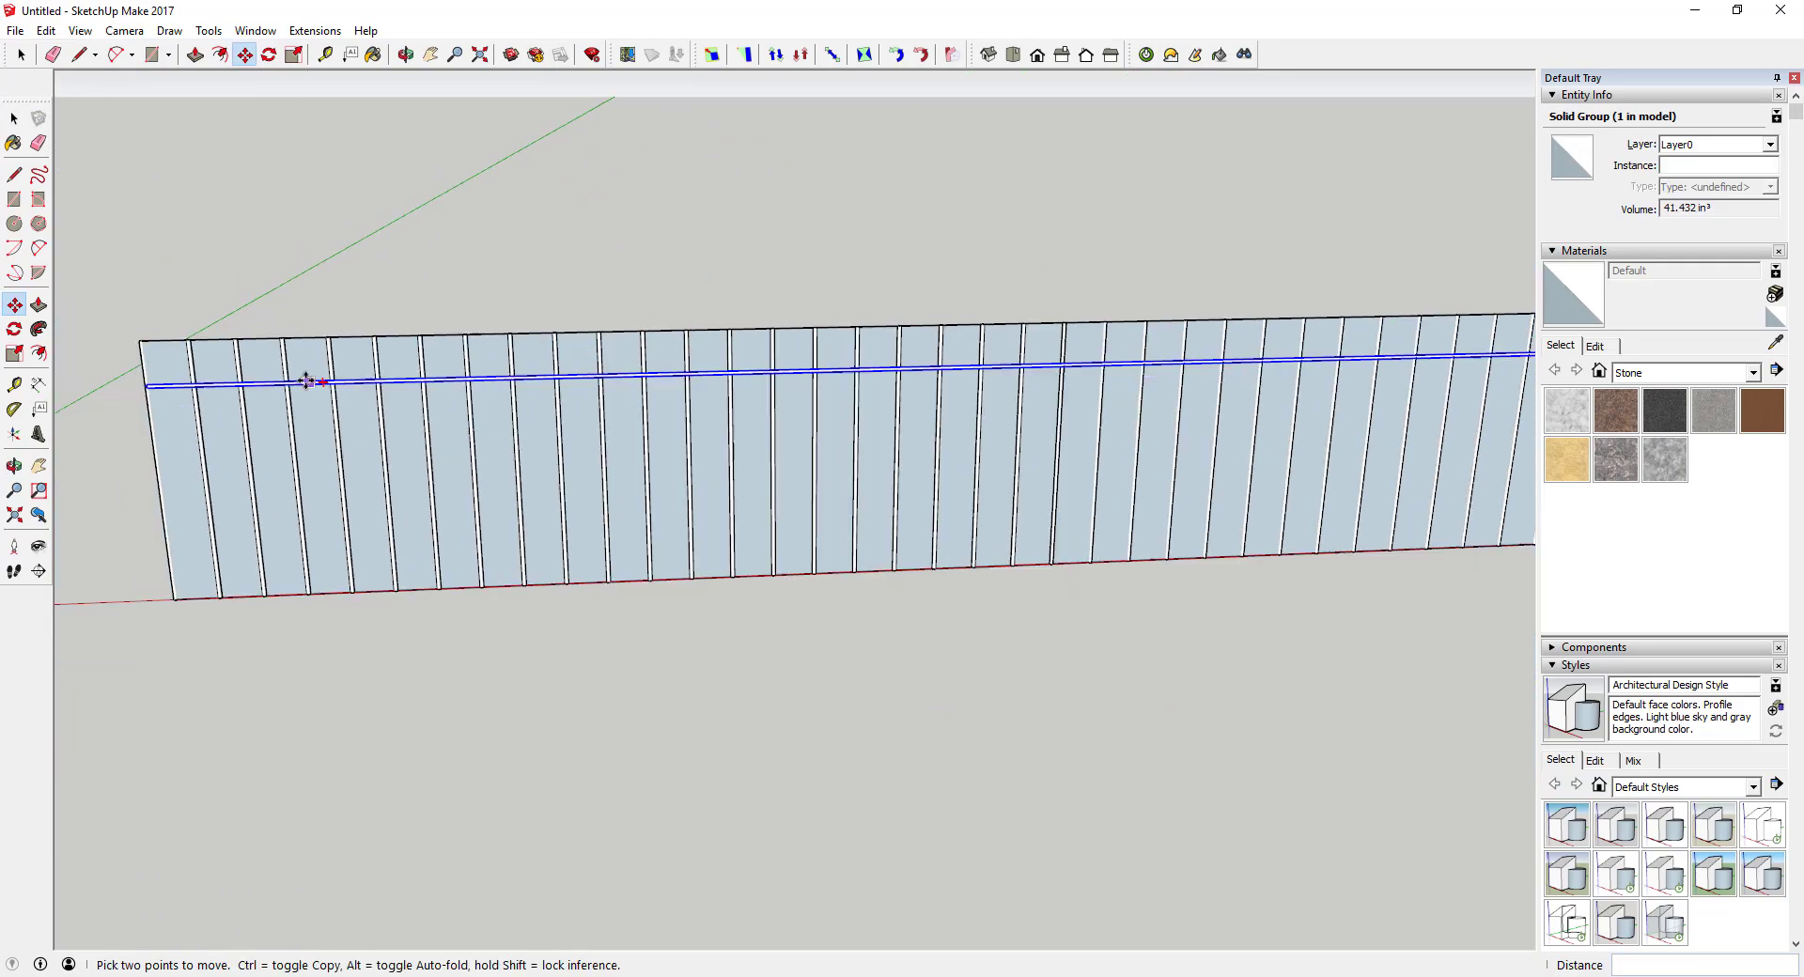
pyautogui.moveTo(278, 390); pyautogui.dragTo(247, 438, button='middle')
pyautogui.press('space')
pyautogui.scroll(3, 197, 460)
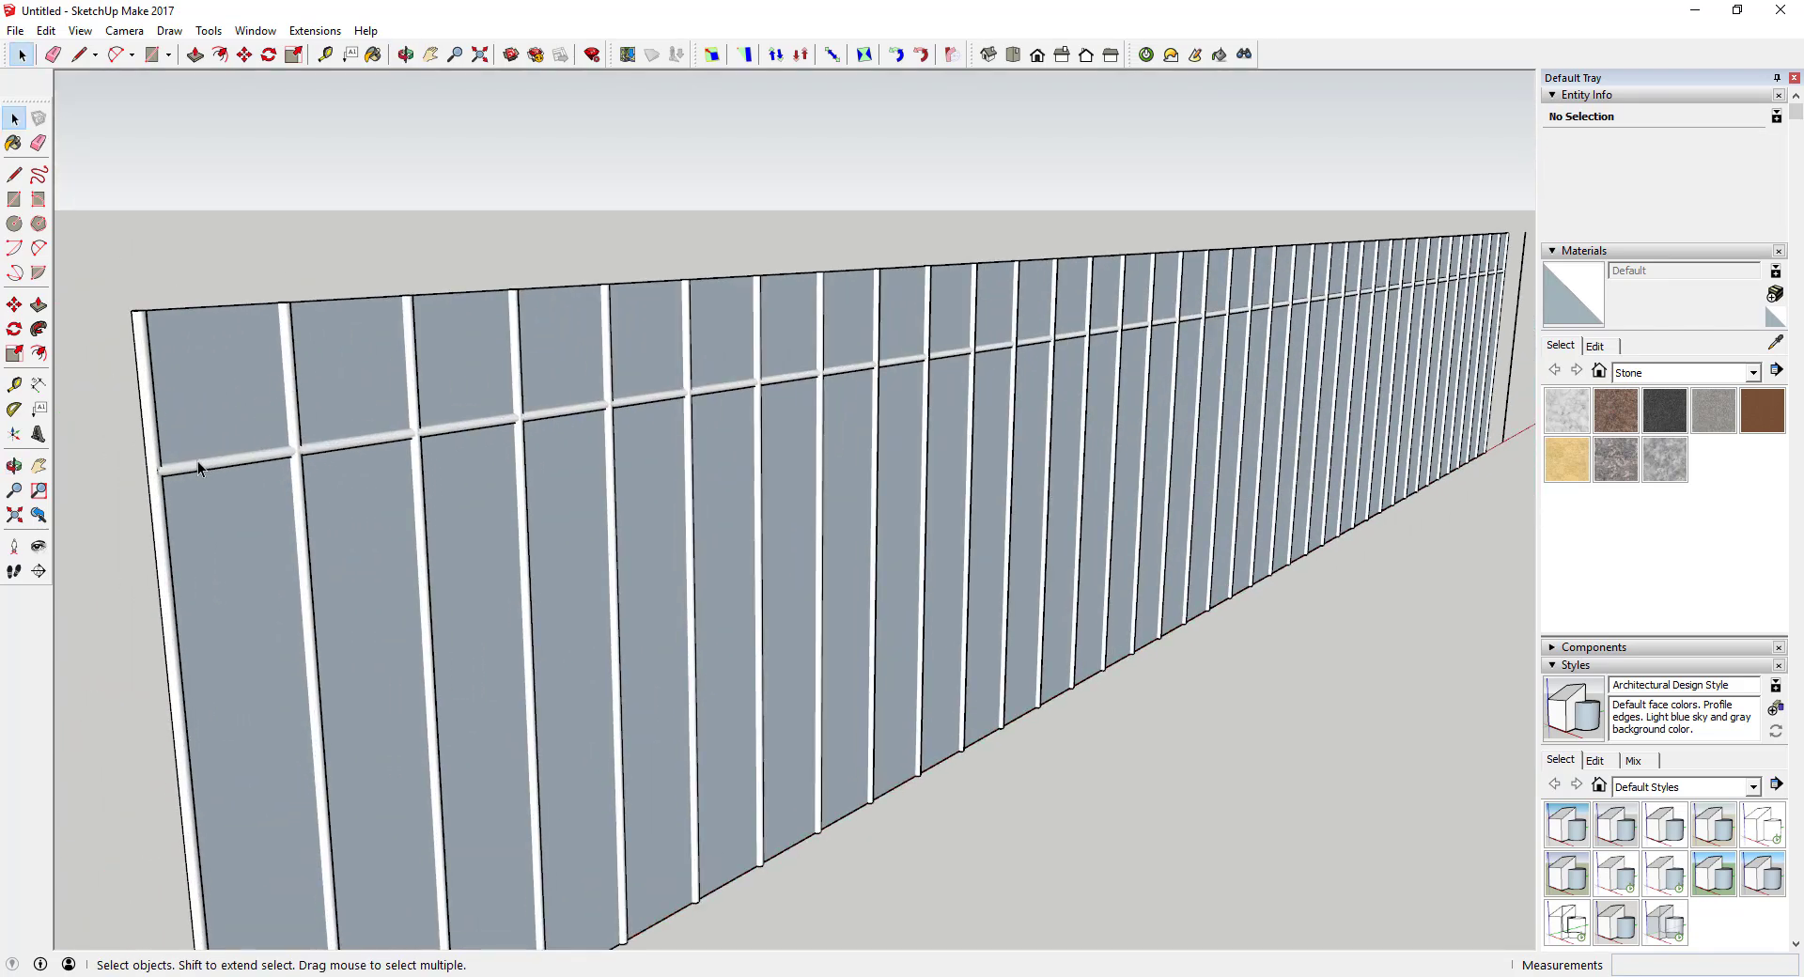
pyautogui.rightClick(149, 432)
pyautogui.click(188, 467)
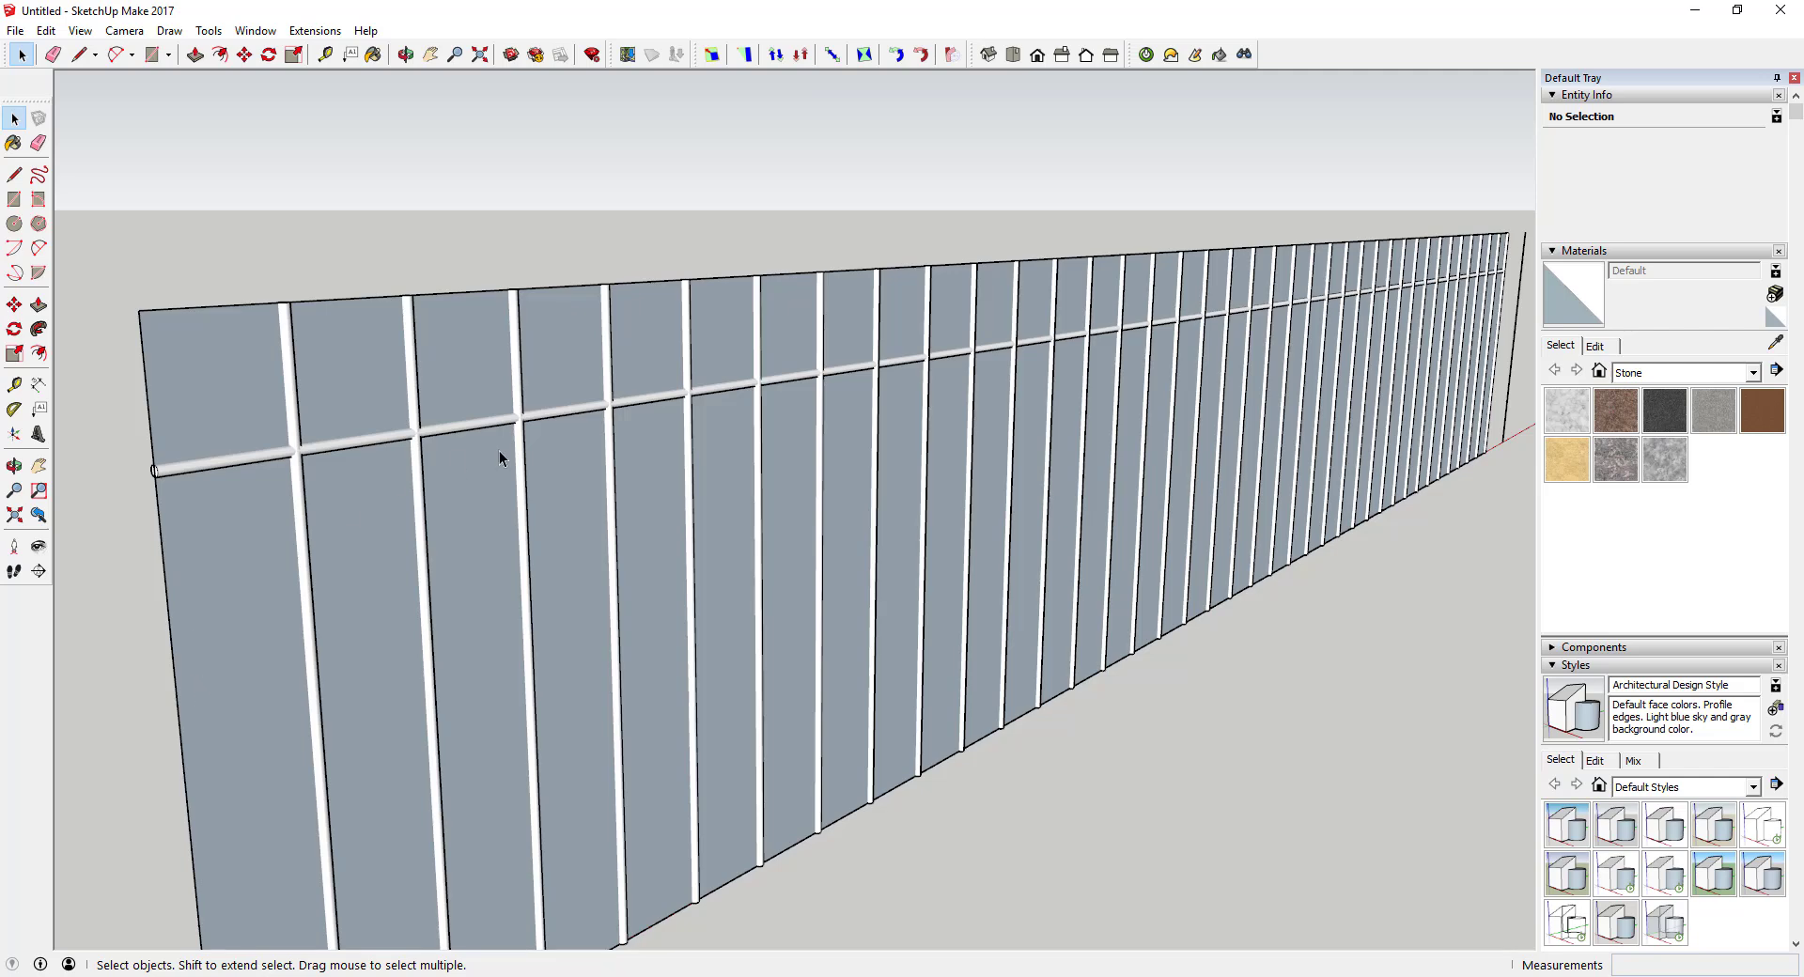
# Step: Move the horizontal rail up to the tops of the posts
pyautogui.scroll(-3, 422, 465)
pyautogui.scroll(3, 375, 459)
pyautogui.click(324, 466)
pyautogui.scroll(5, 338, 457)
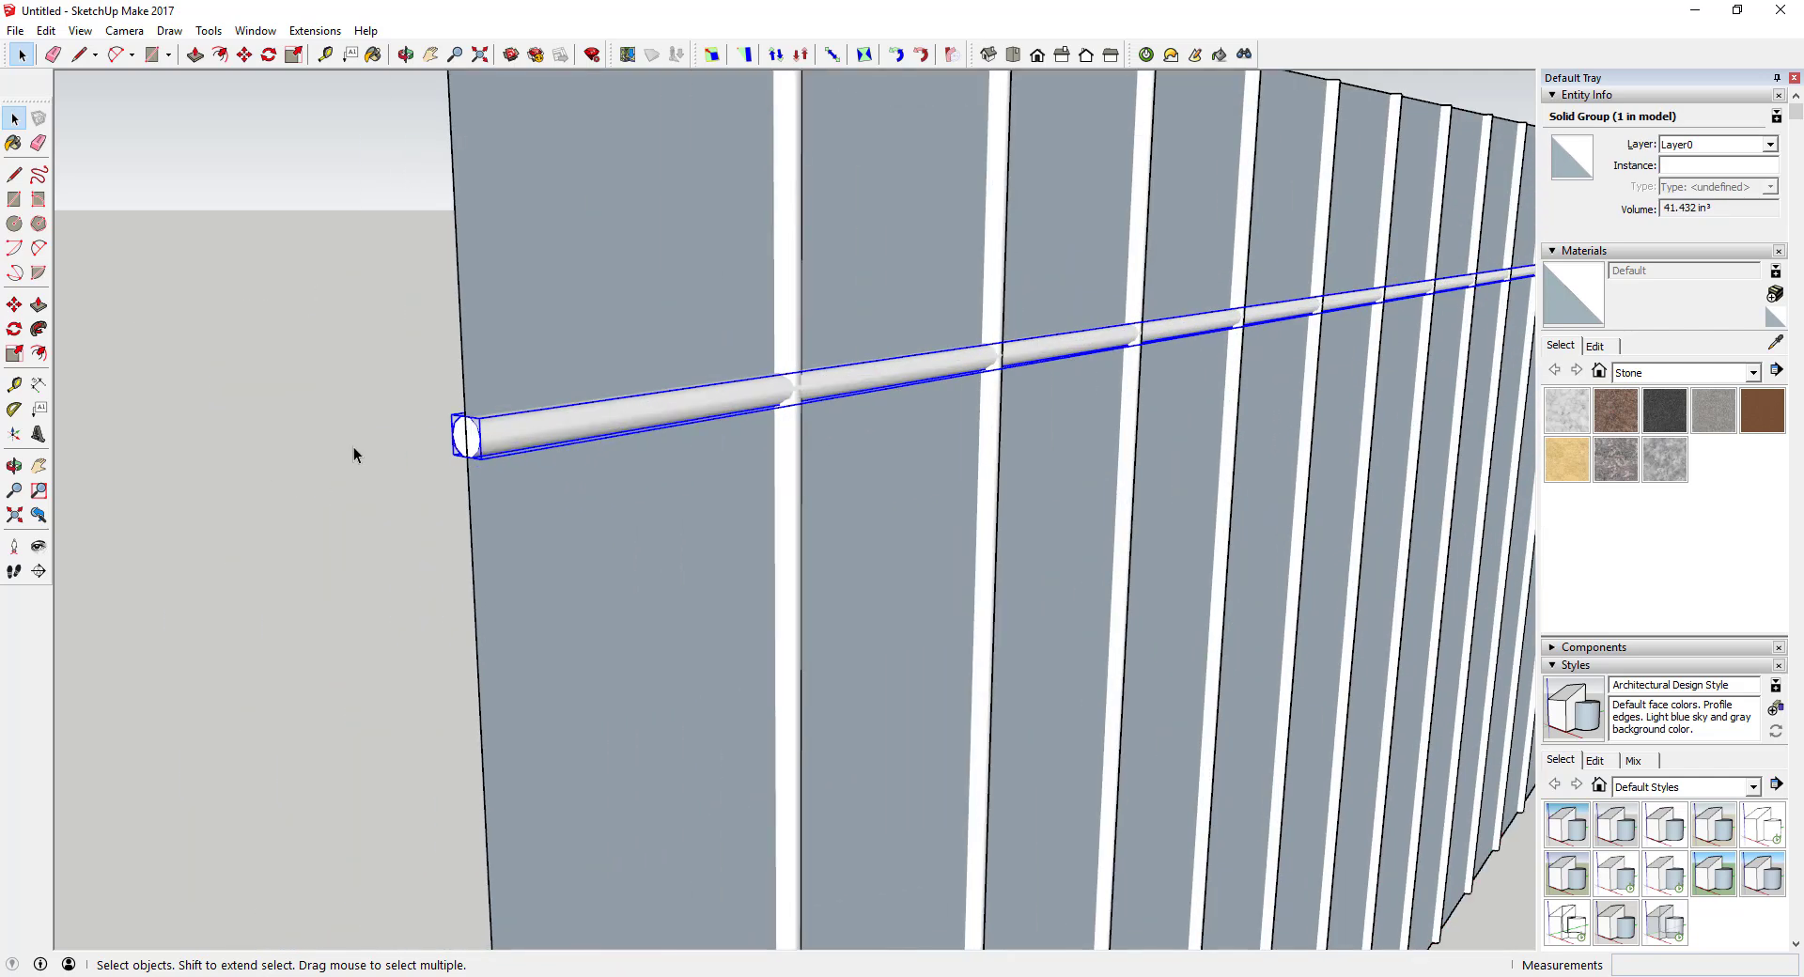
pyautogui.press('m')
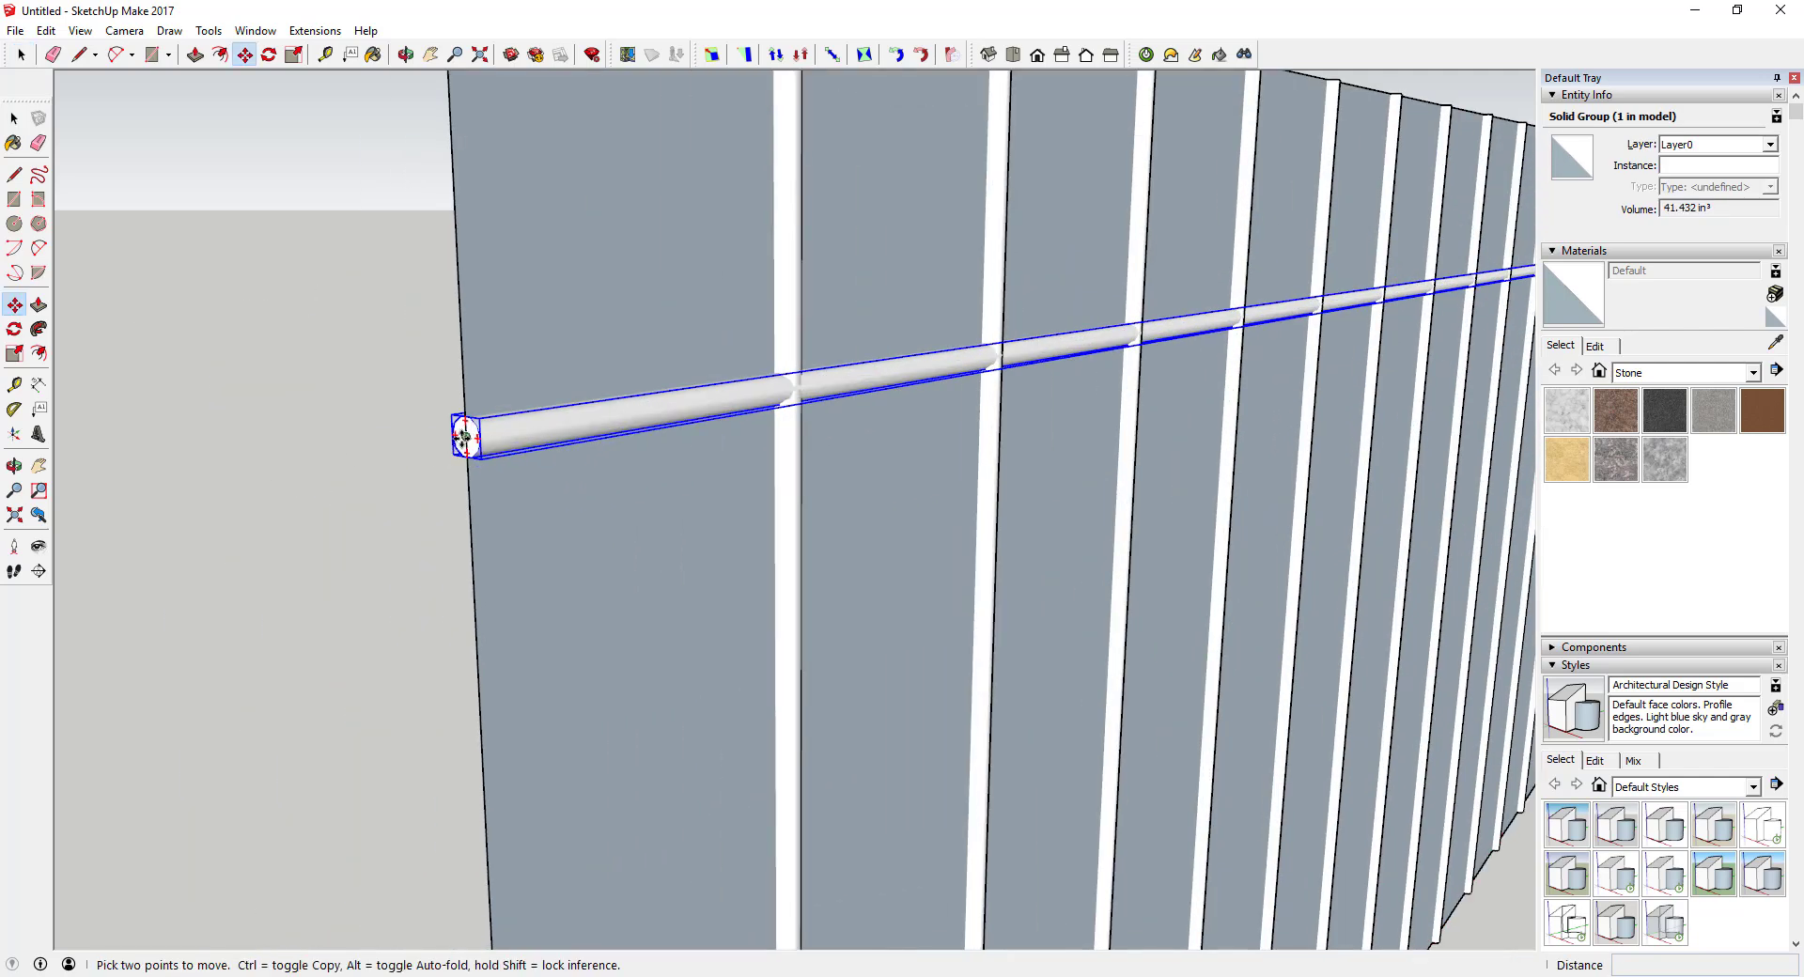
pyautogui.scroll(-3, 463, 438)
pyautogui.click(463, 438)
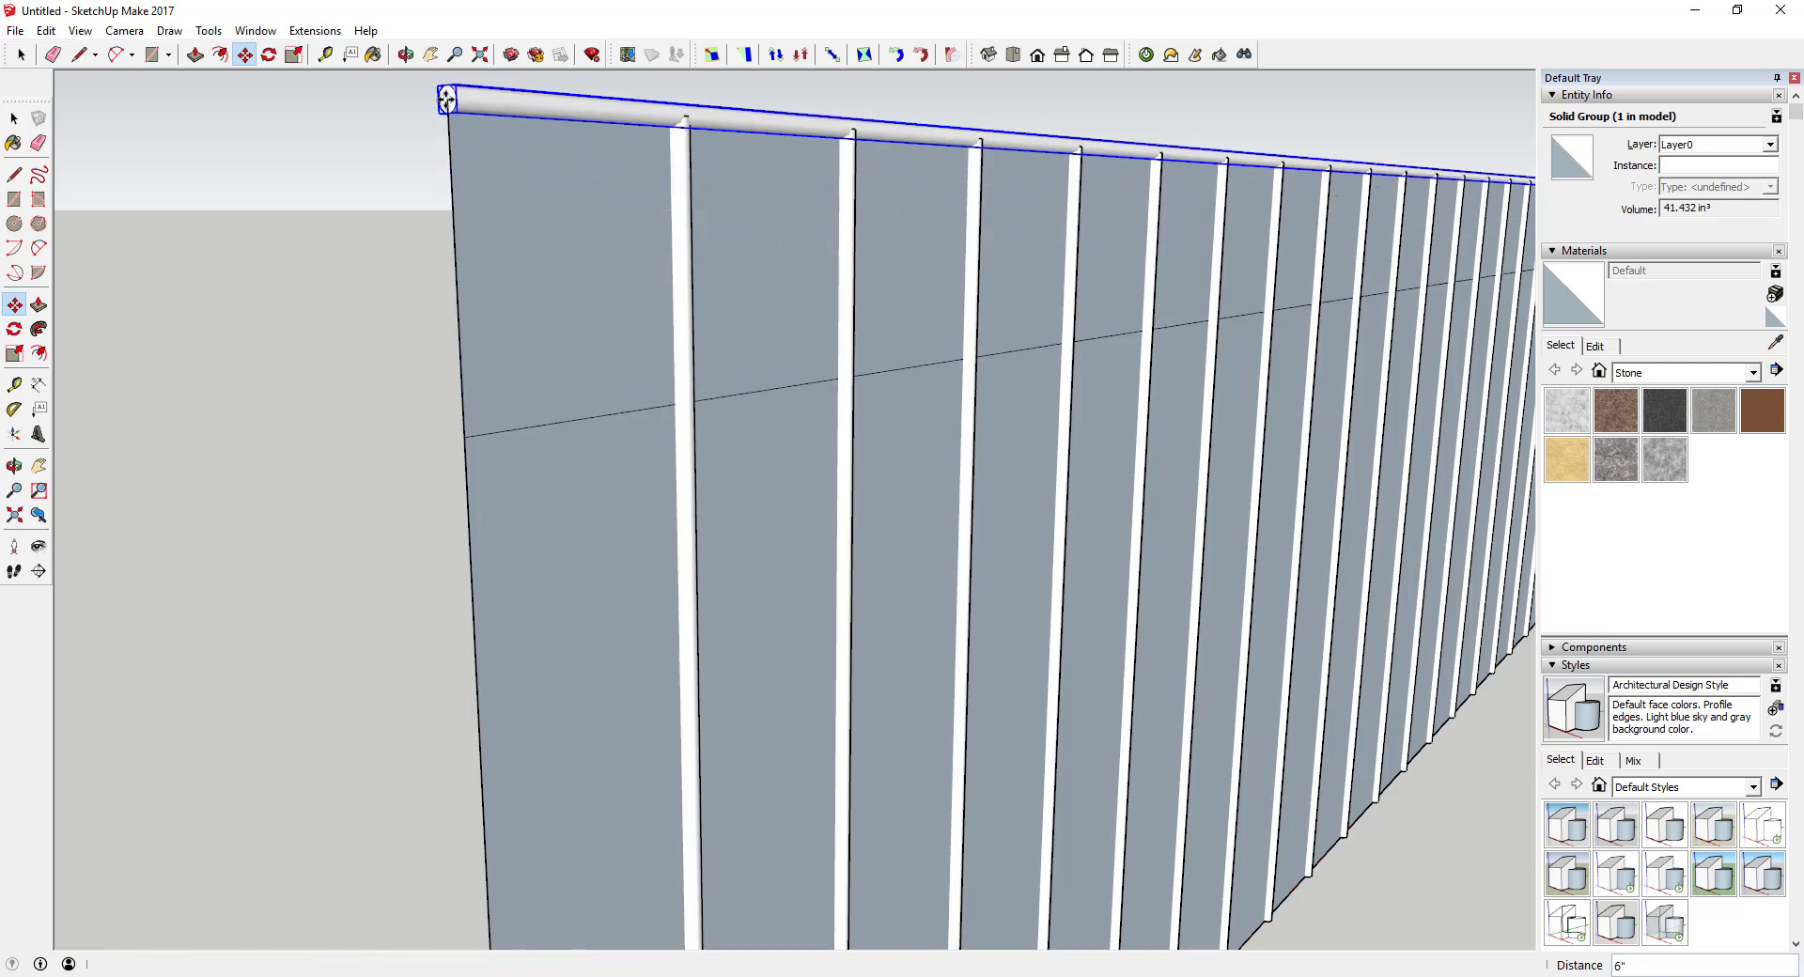
pyautogui.click(446, 97)
# Step: Copy the top rail down to a lower post point and array it into six evenly spaced rails
pyautogui.press('ctrl')
pyautogui.click(446, 97)
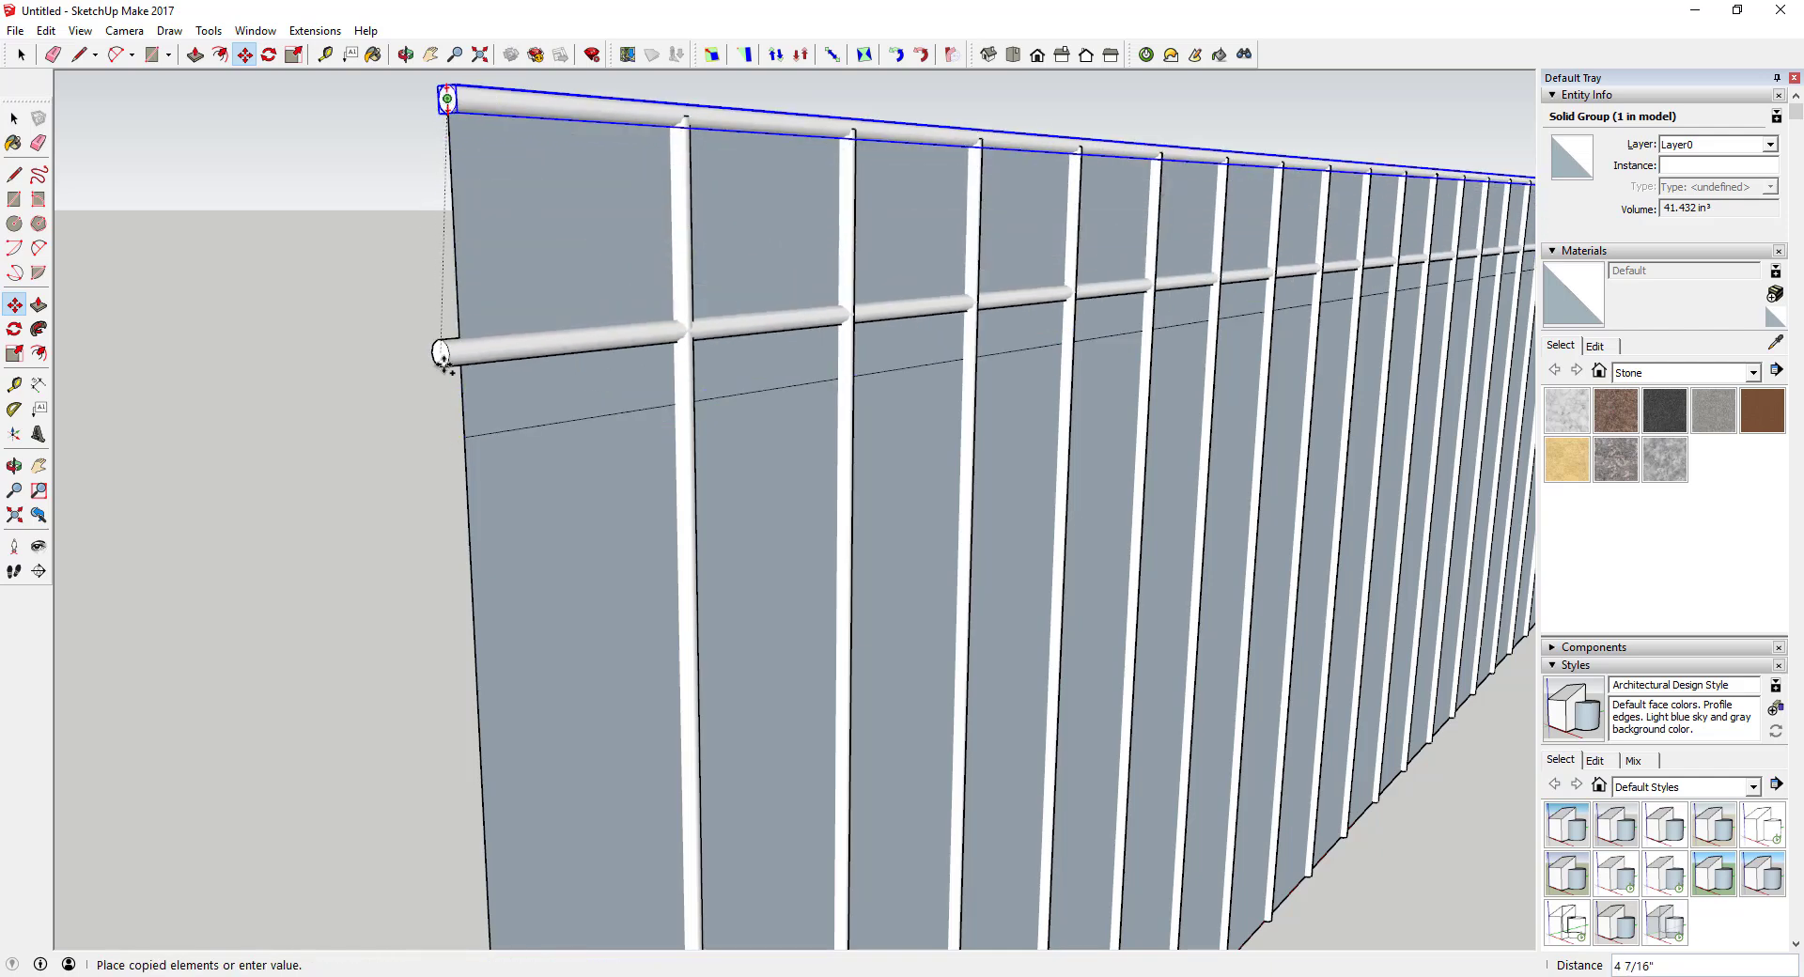
pyautogui.click(463, 438)
pyautogui.scroll(-4, 495, 267)
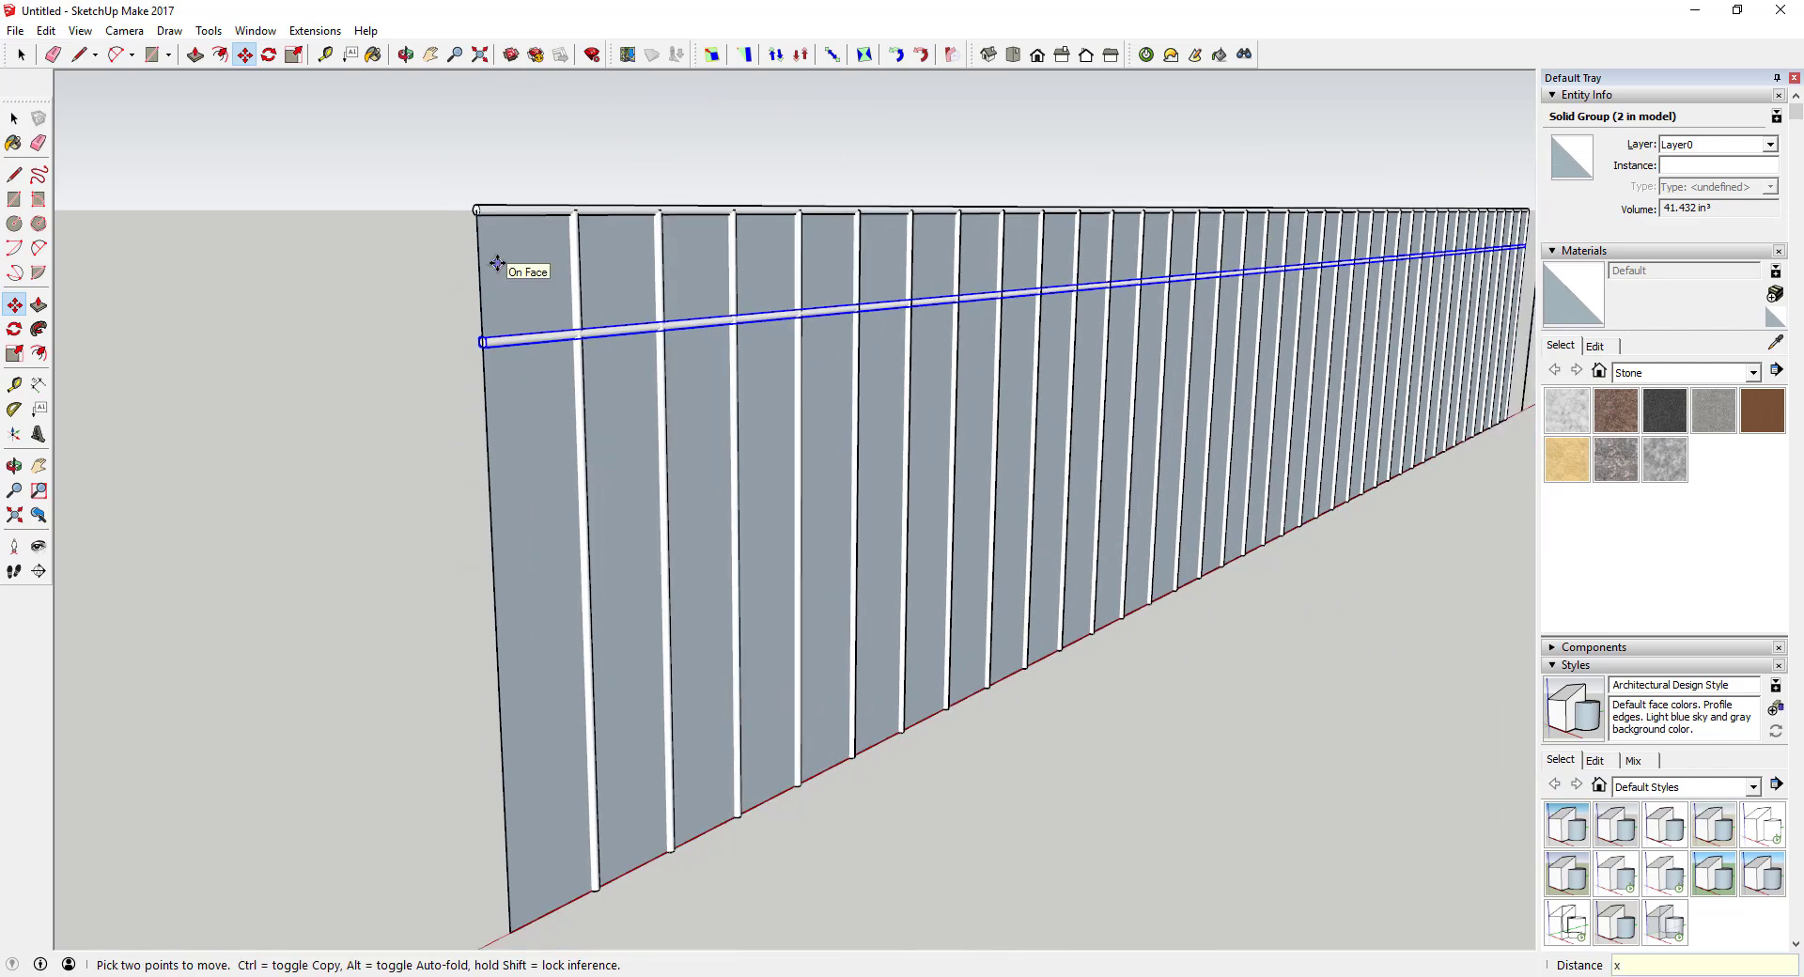
pyautogui.press('Return')
pyautogui.hotkey('ctrl', 't')
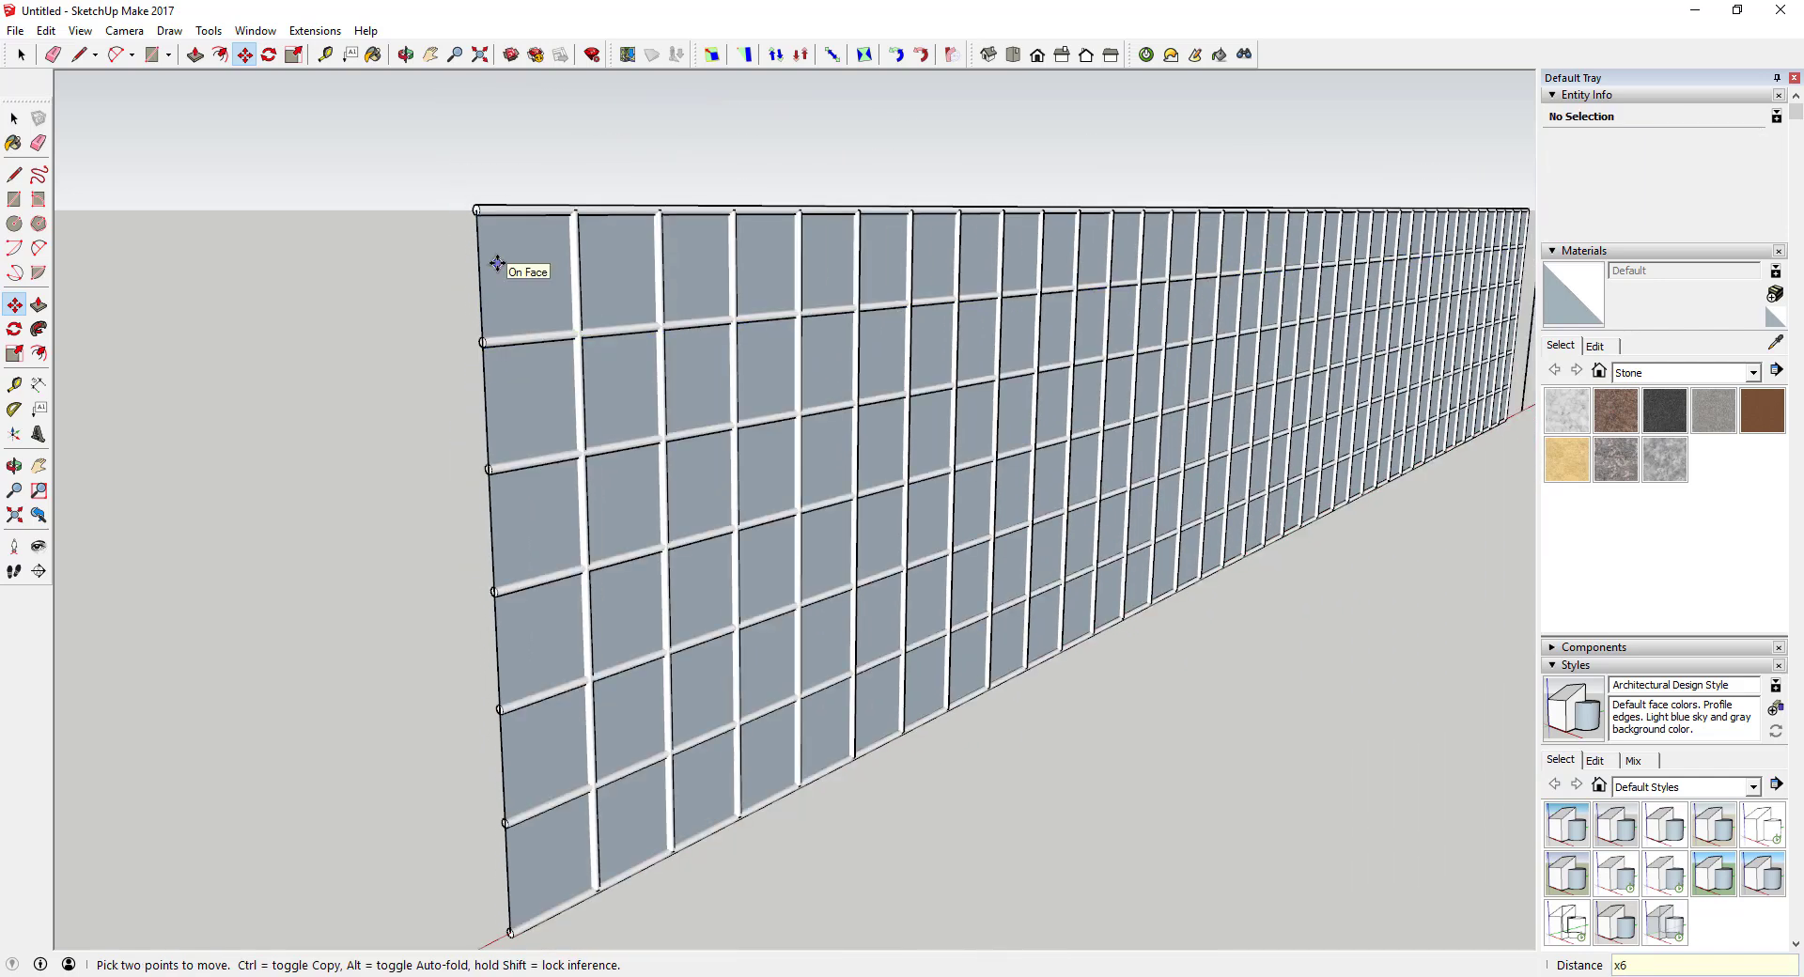
pyautogui.moveTo(499, 269); pyautogui.dragTo(684, 717, button='middle')
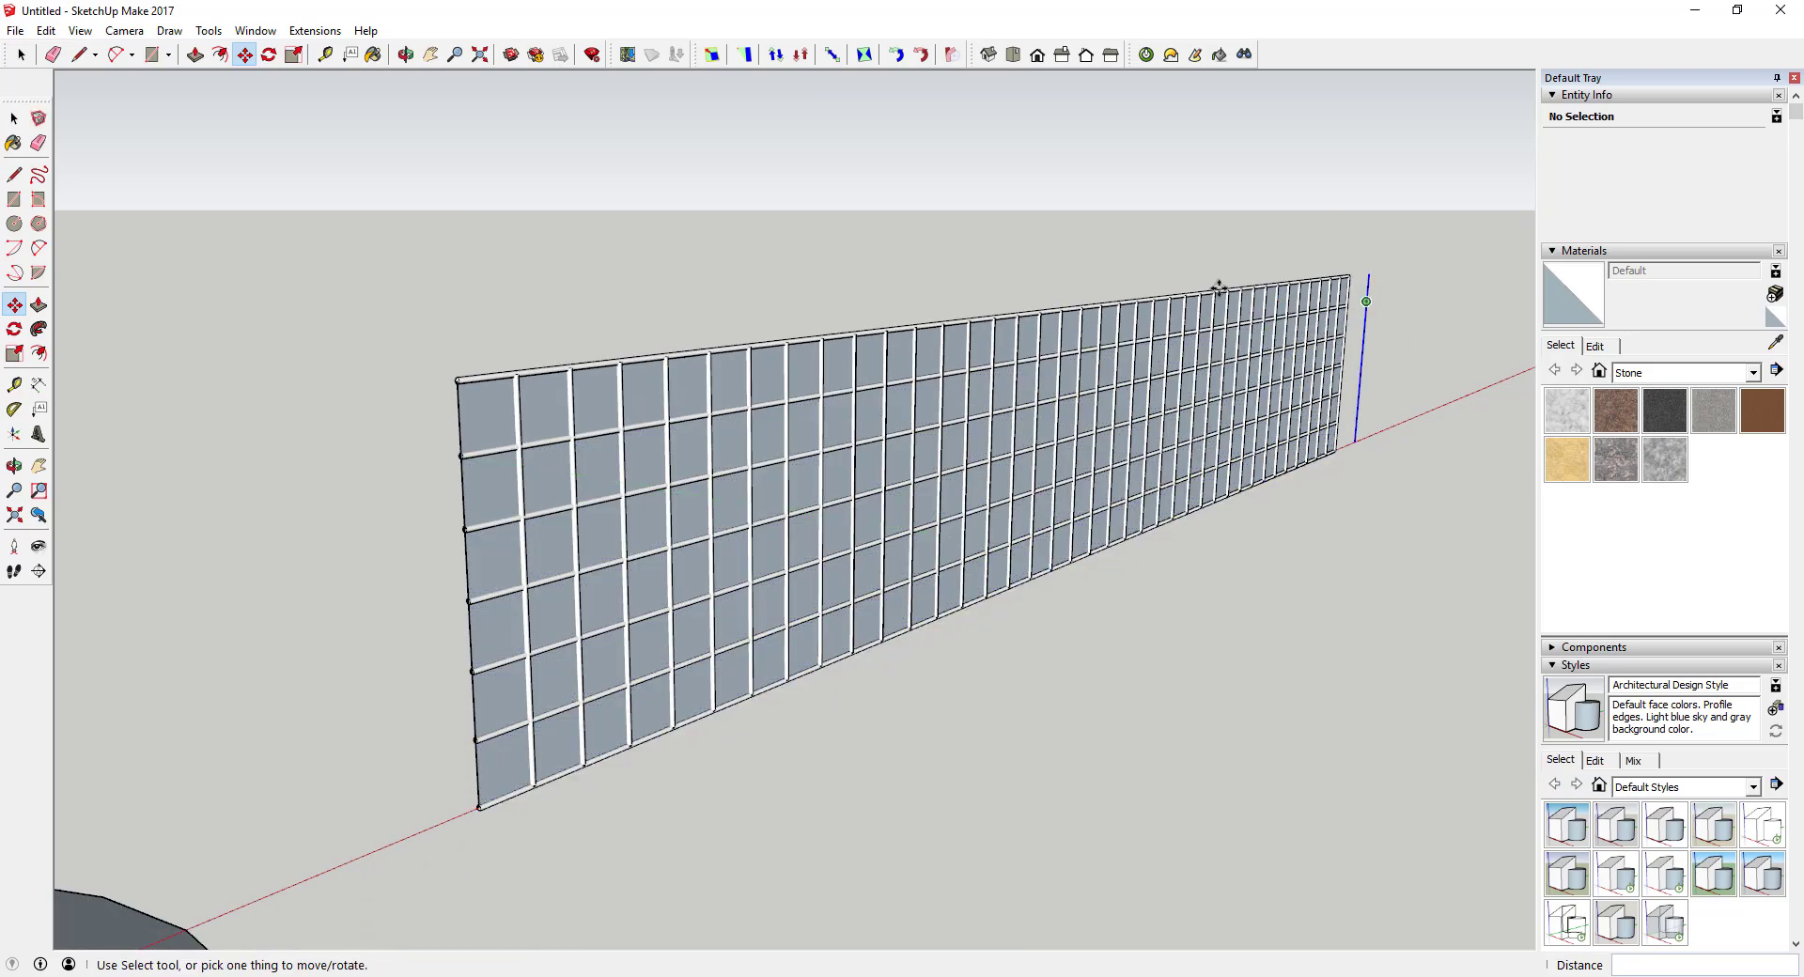
# Step: Unhide all hidden geometry and view the grid wall alongside the circle
pyautogui.press('e')
pyautogui.press('space')
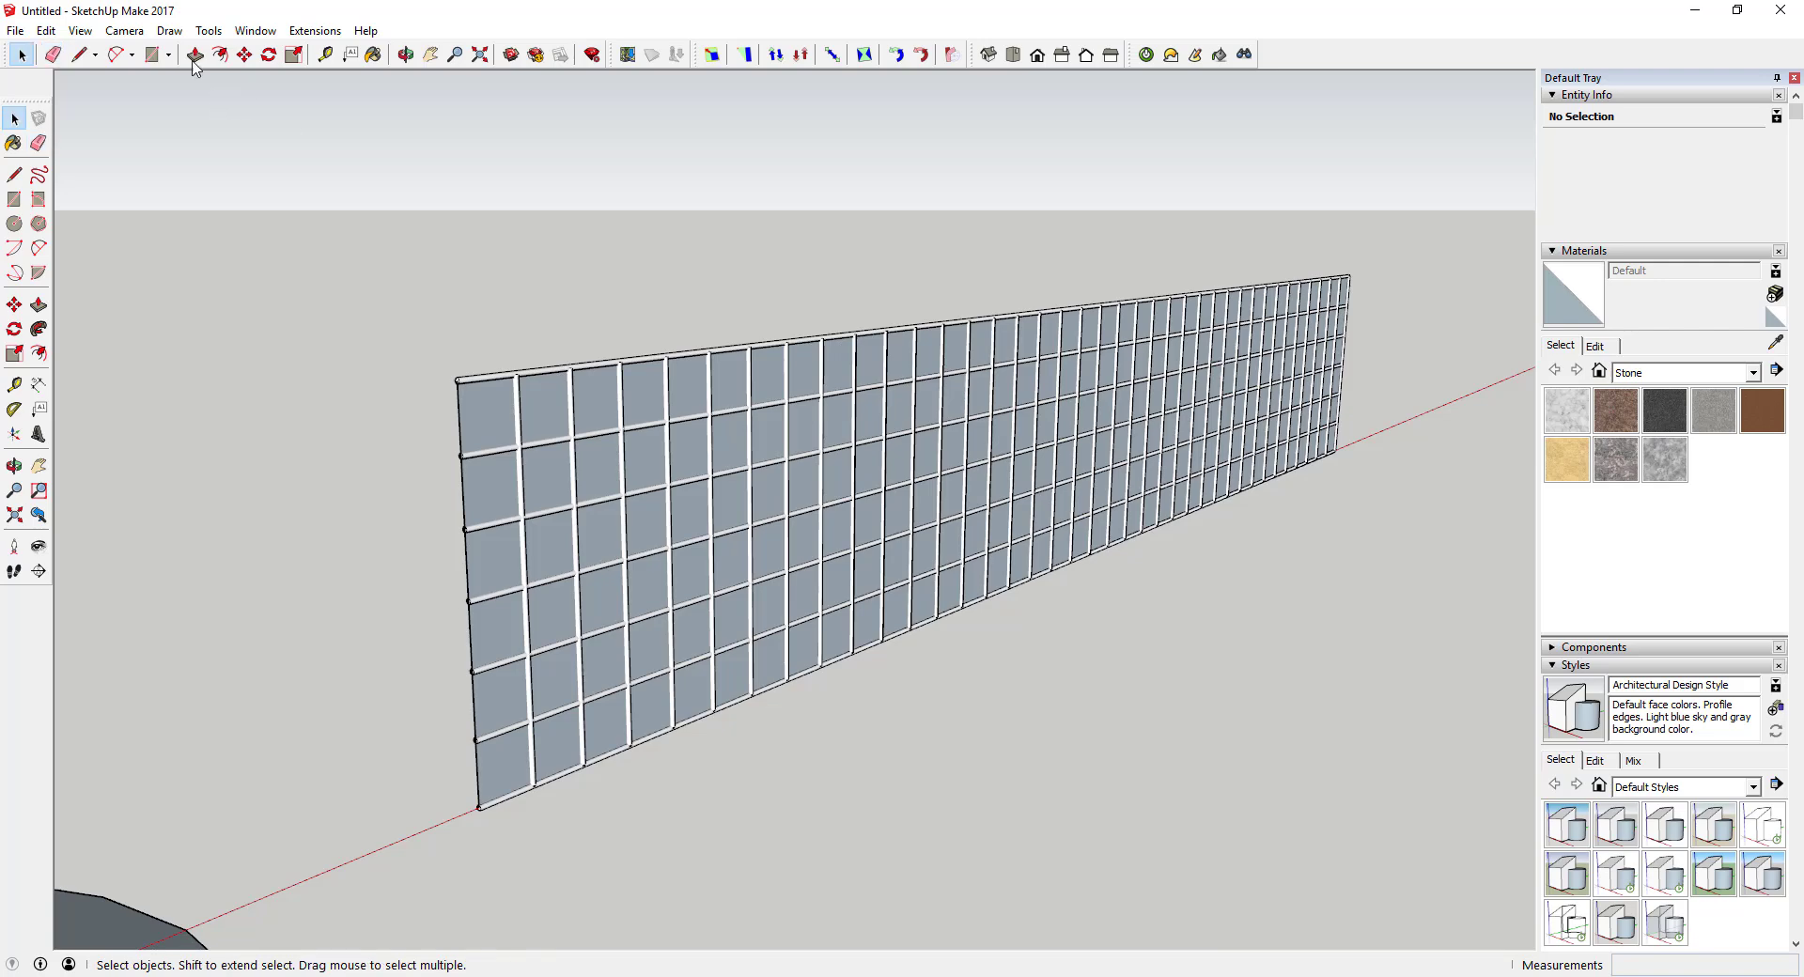
pyautogui.click(46, 31)
pyautogui.moveTo(99, 303)
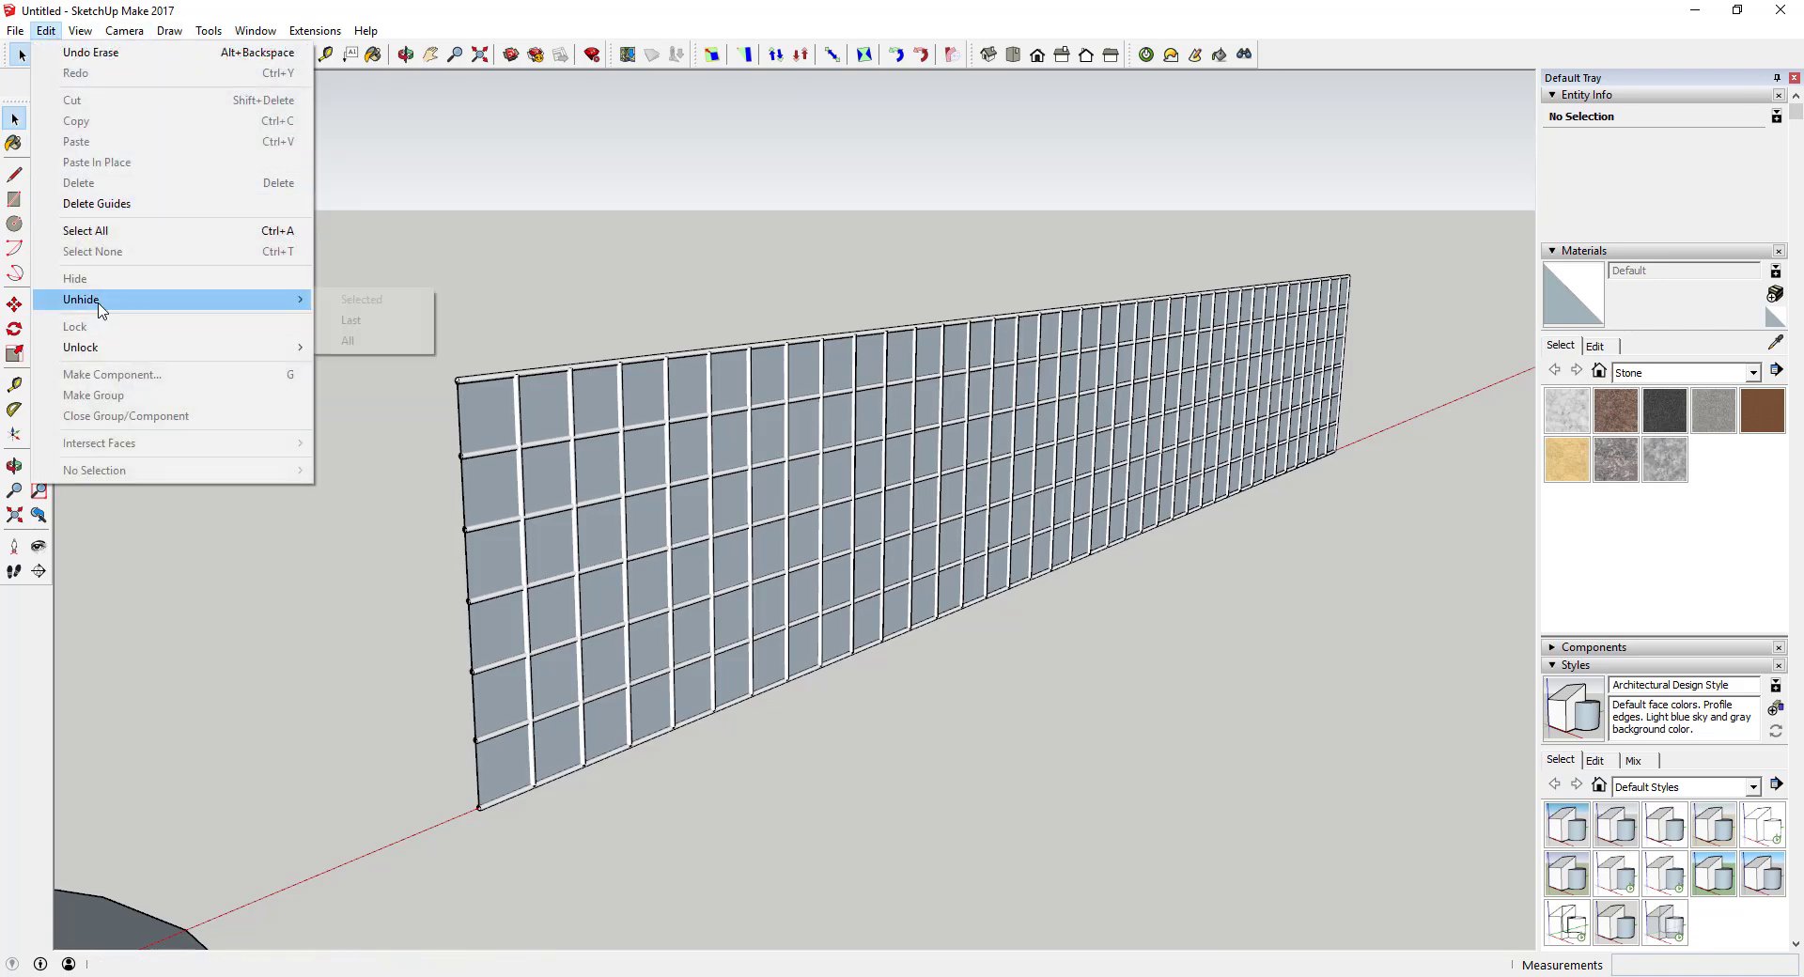
pyautogui.click(367, 351)
pyautogui.scroll(8, 489, 517)
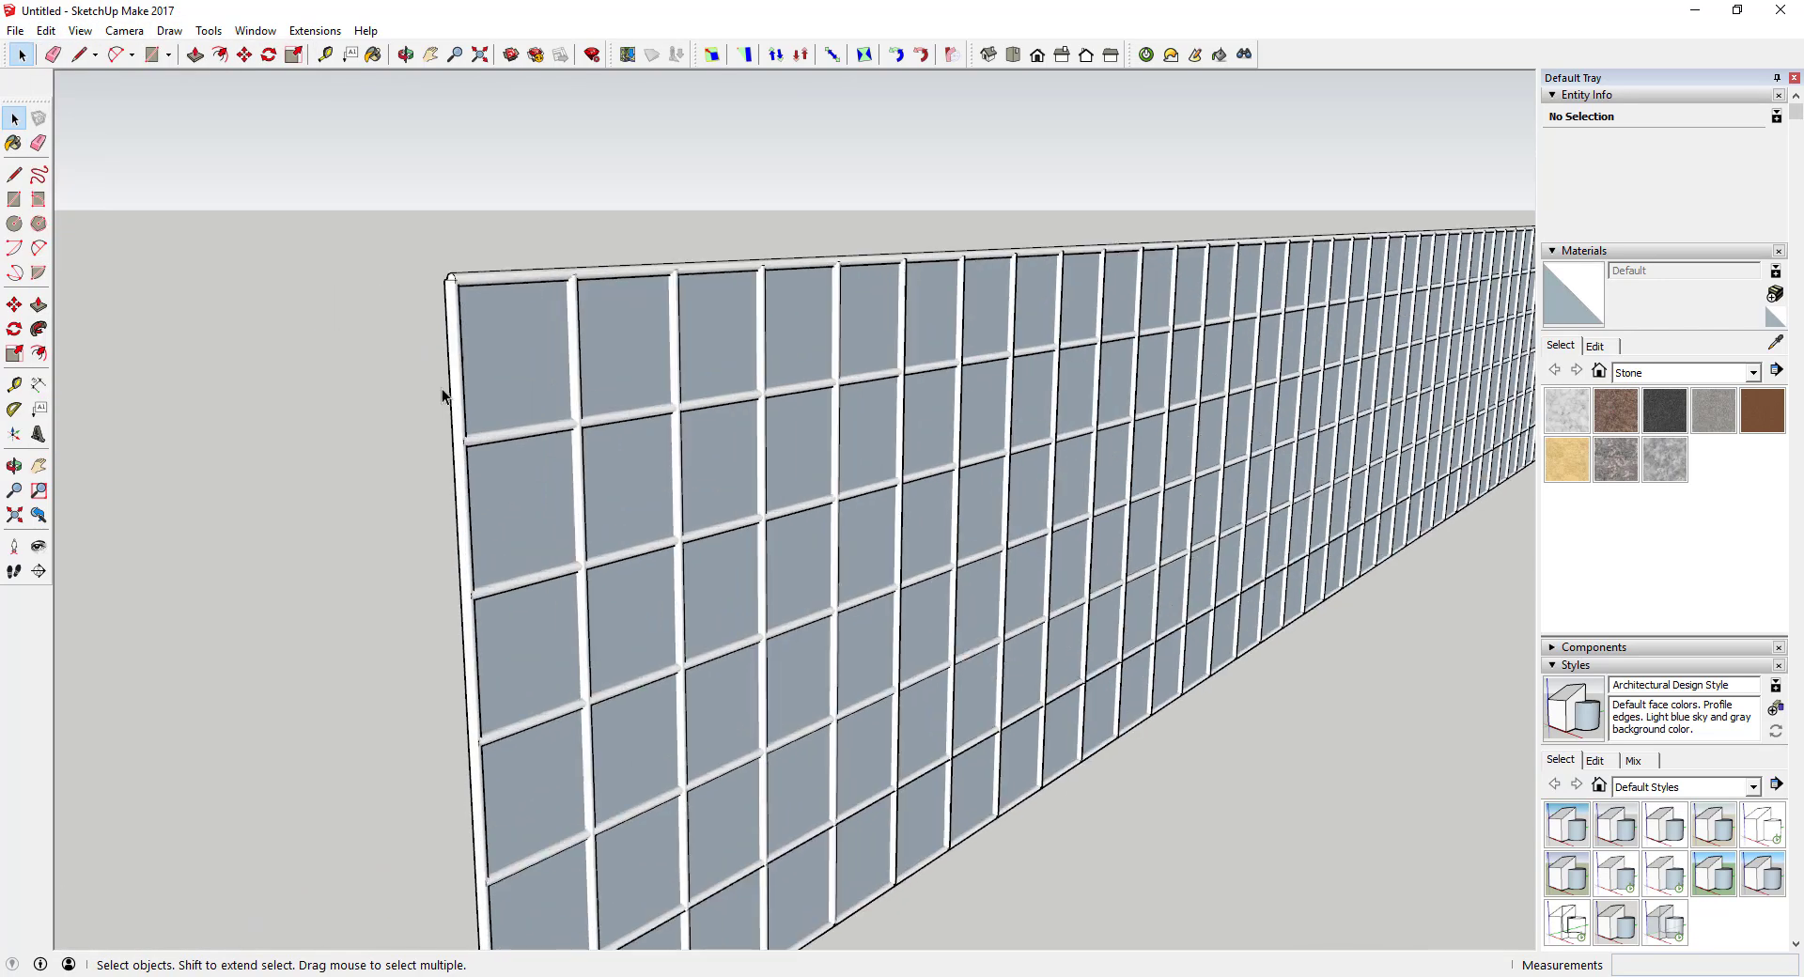
pyautogui.scroll(-6, 455, 290)
pyautogui.moveTo(454, 290); pyautogui.dragTo(241, 262, button='middle')
pyautogui.scroll(-5, 1247, 445)
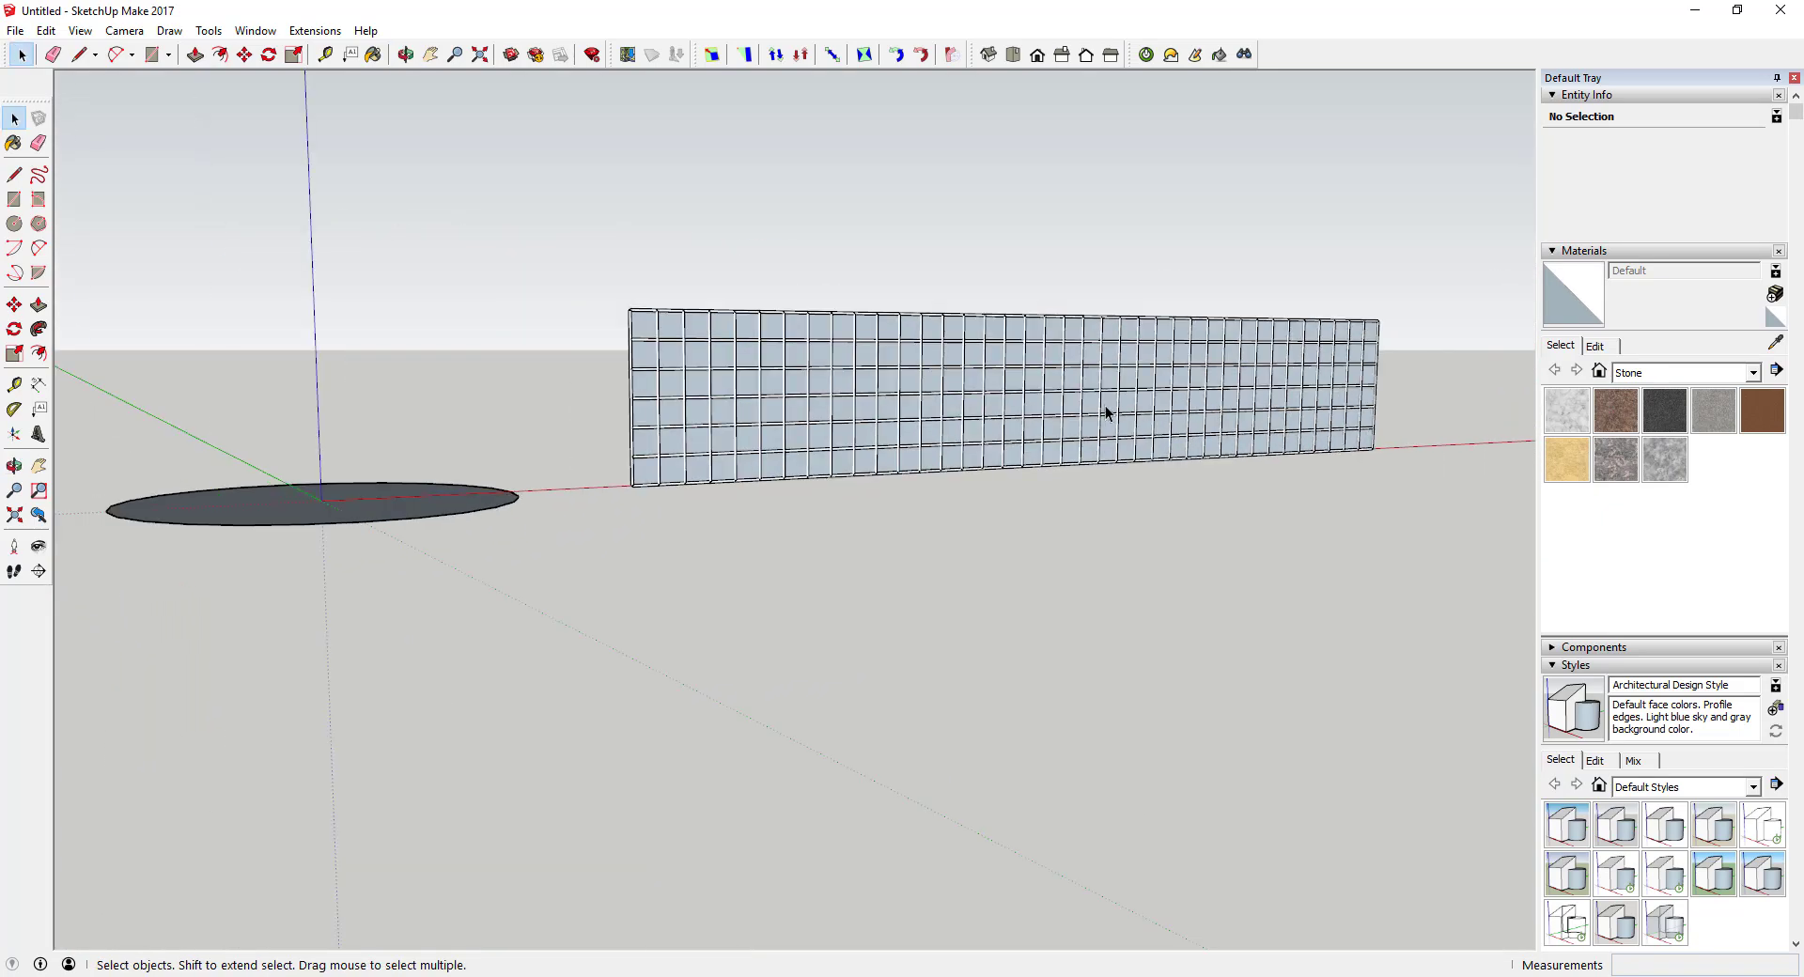
pyautogui.moveTo(1167, 422); pyautogui.dragTo(823, 378, button='middle')
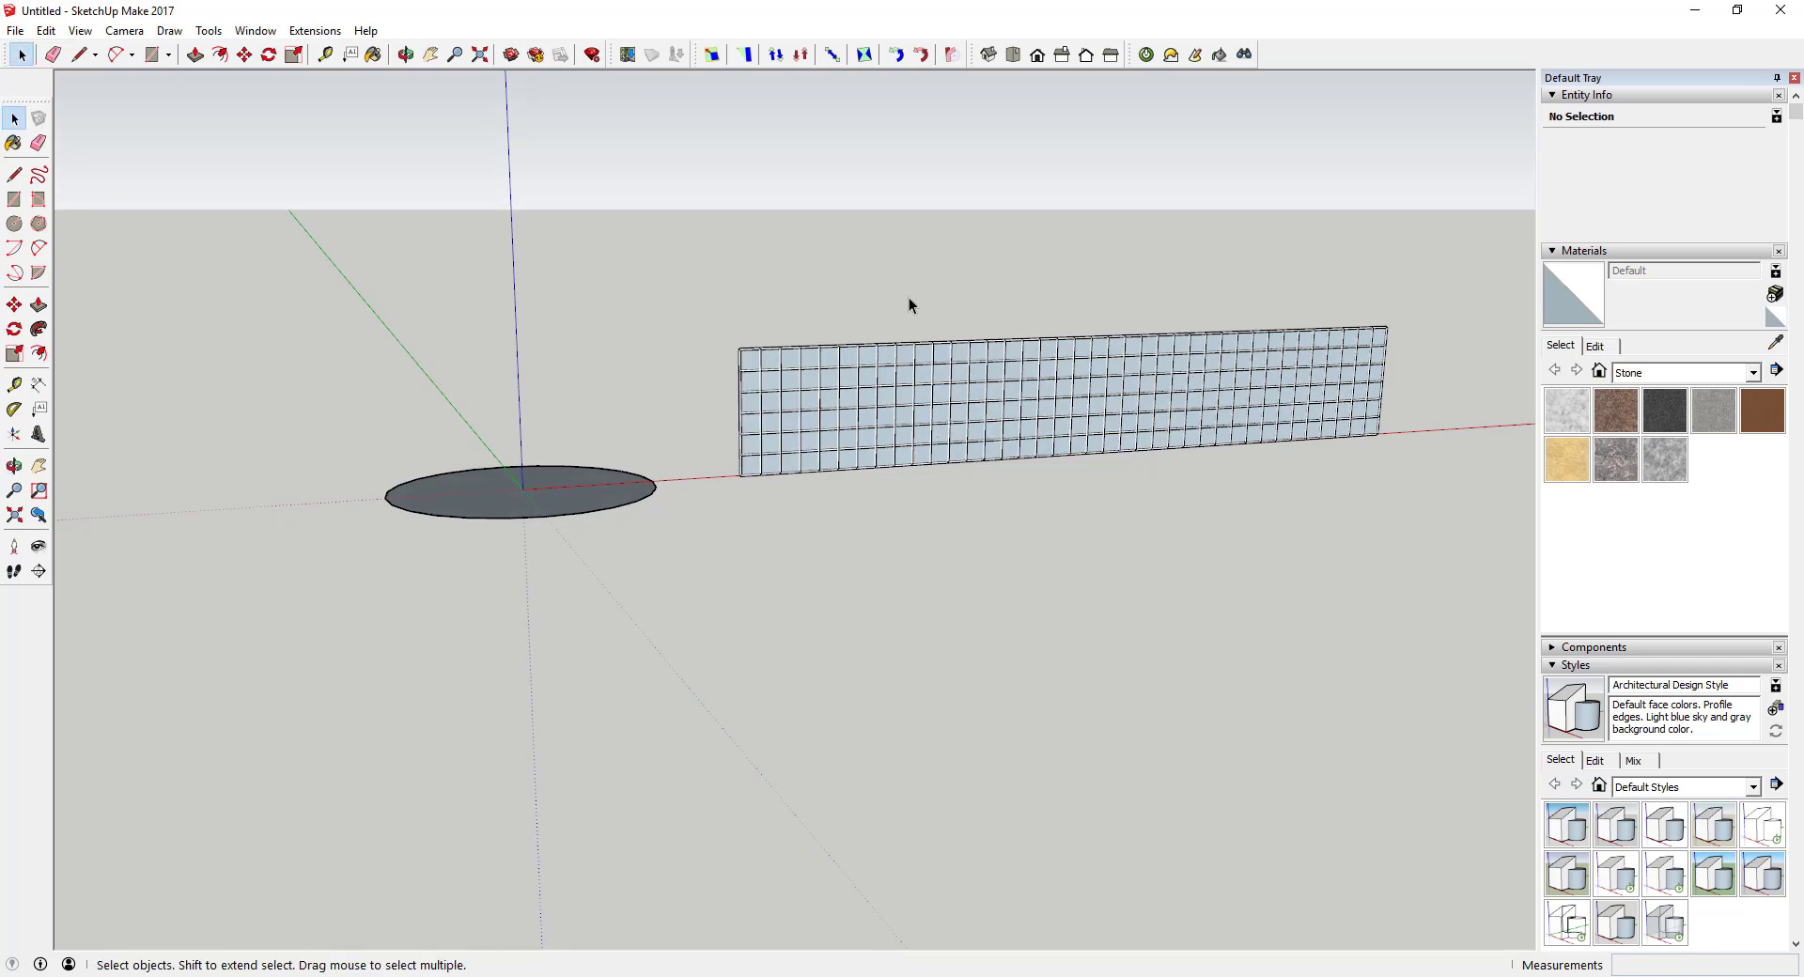
pyautogui.scroll(-3, 1071, 293)
pyautogui.scroll(5, 1272, 304)
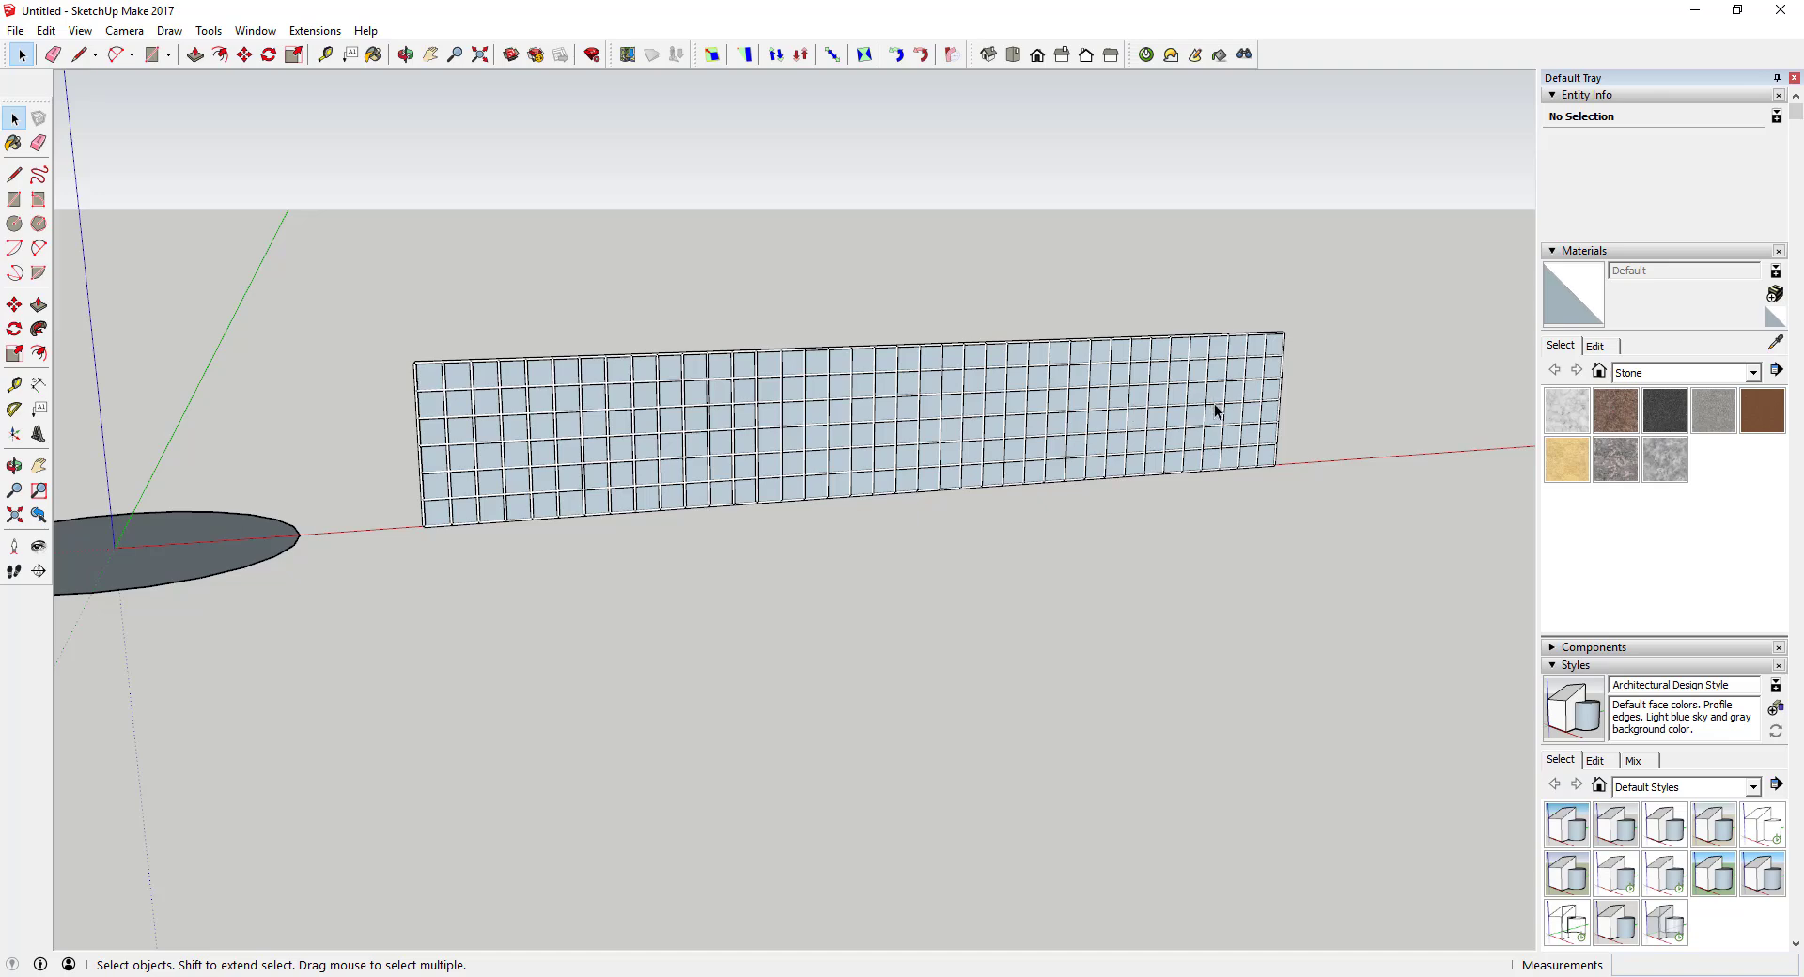
# Step: Open the Circ Model file and window-select the entire grid wall
pyautogui.click(15, 30)
pyautogui.click(56, 548)
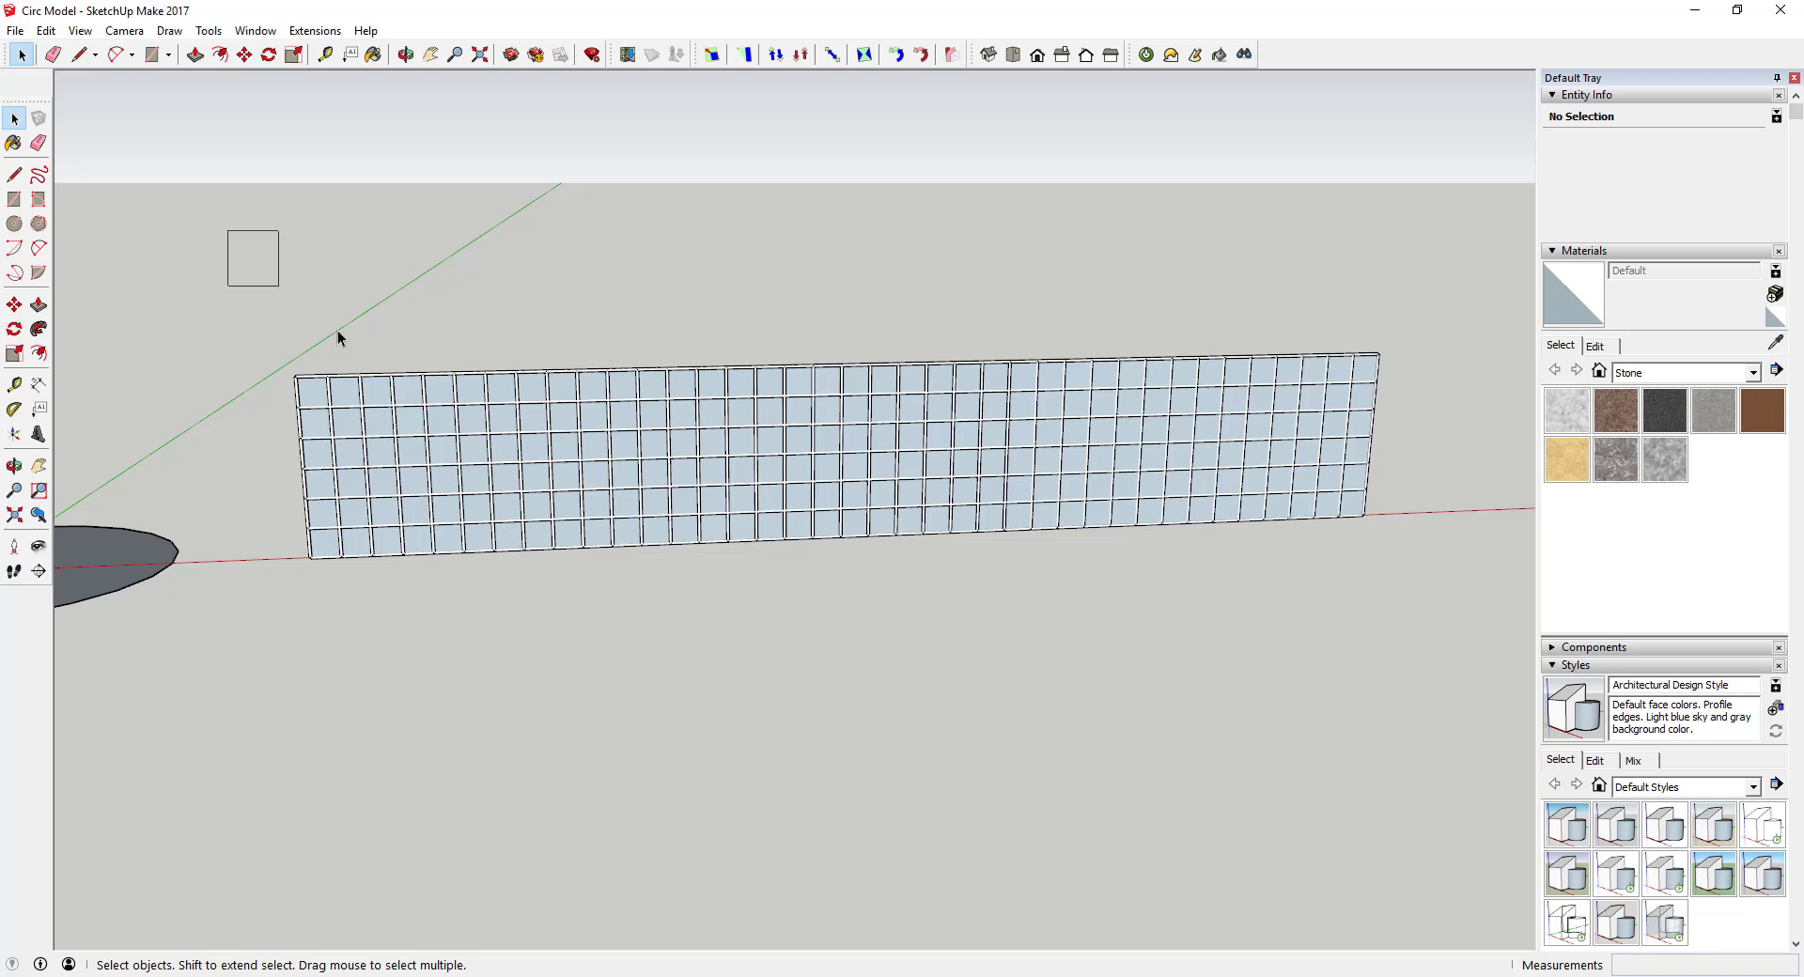
pyautogui.moveTo(337, 330); pyautogui.dragTo(1456, 560)
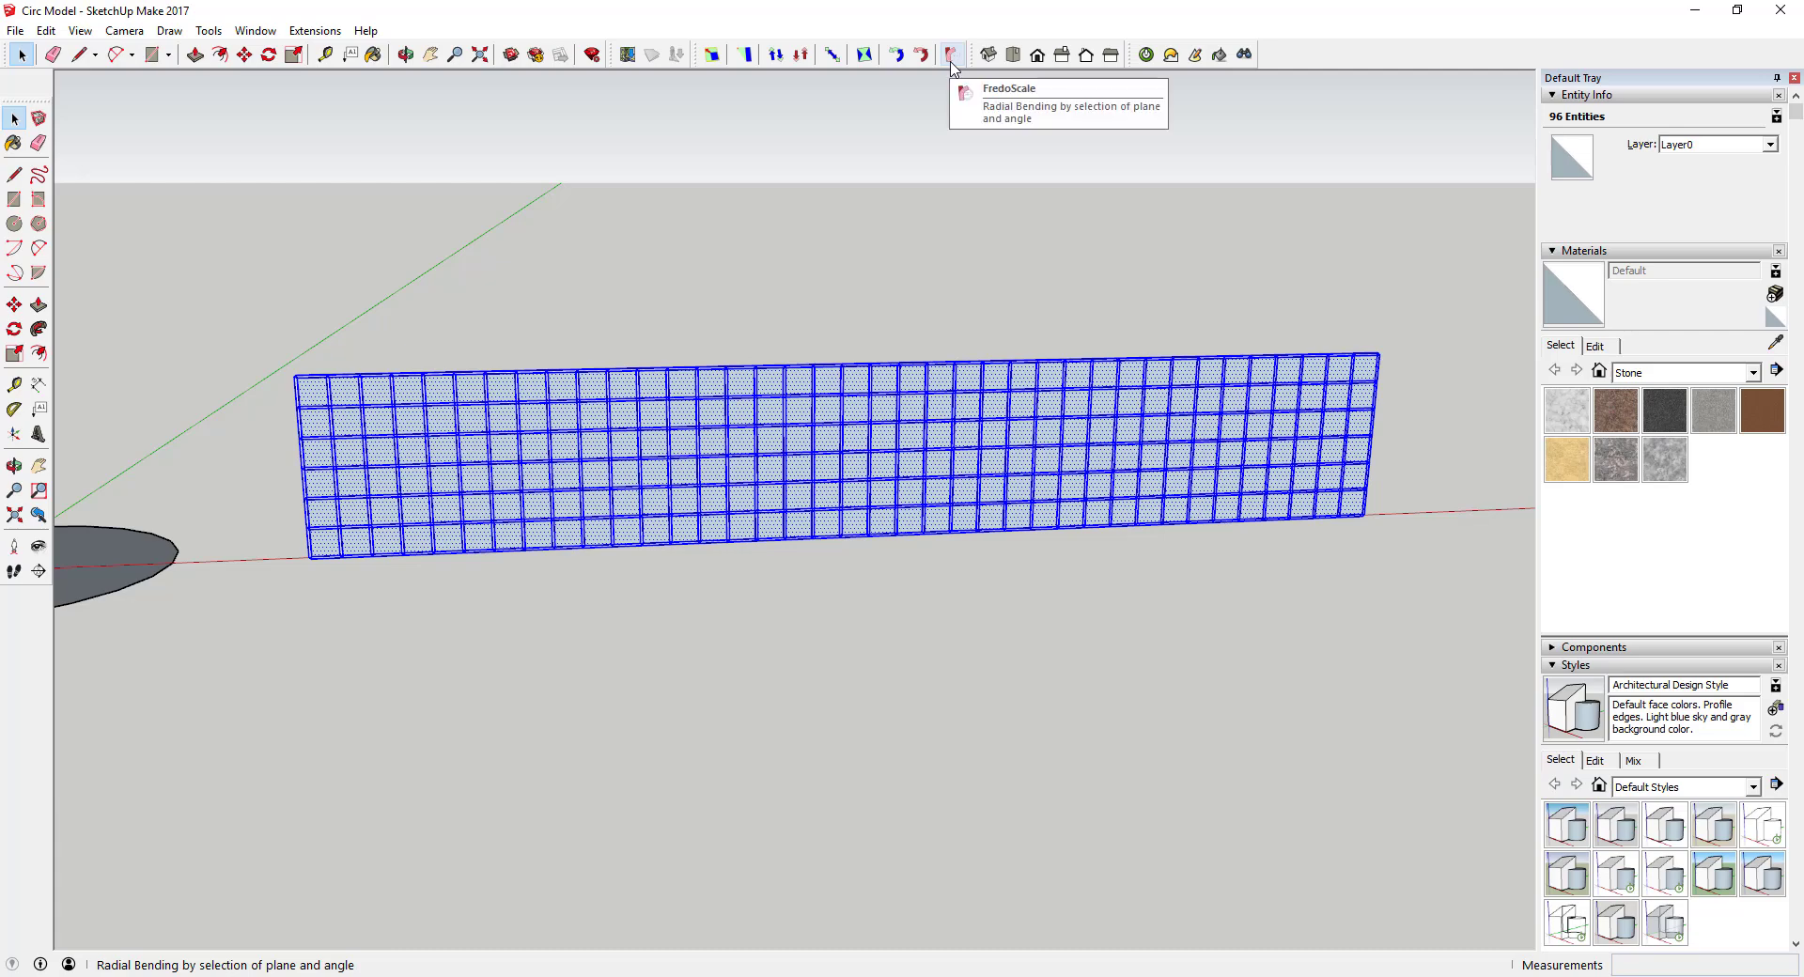
# Step: Start FredoScale Radial Bending and set the bend origin at the wall's near bottom corner
pyautogui.click(951, 60)
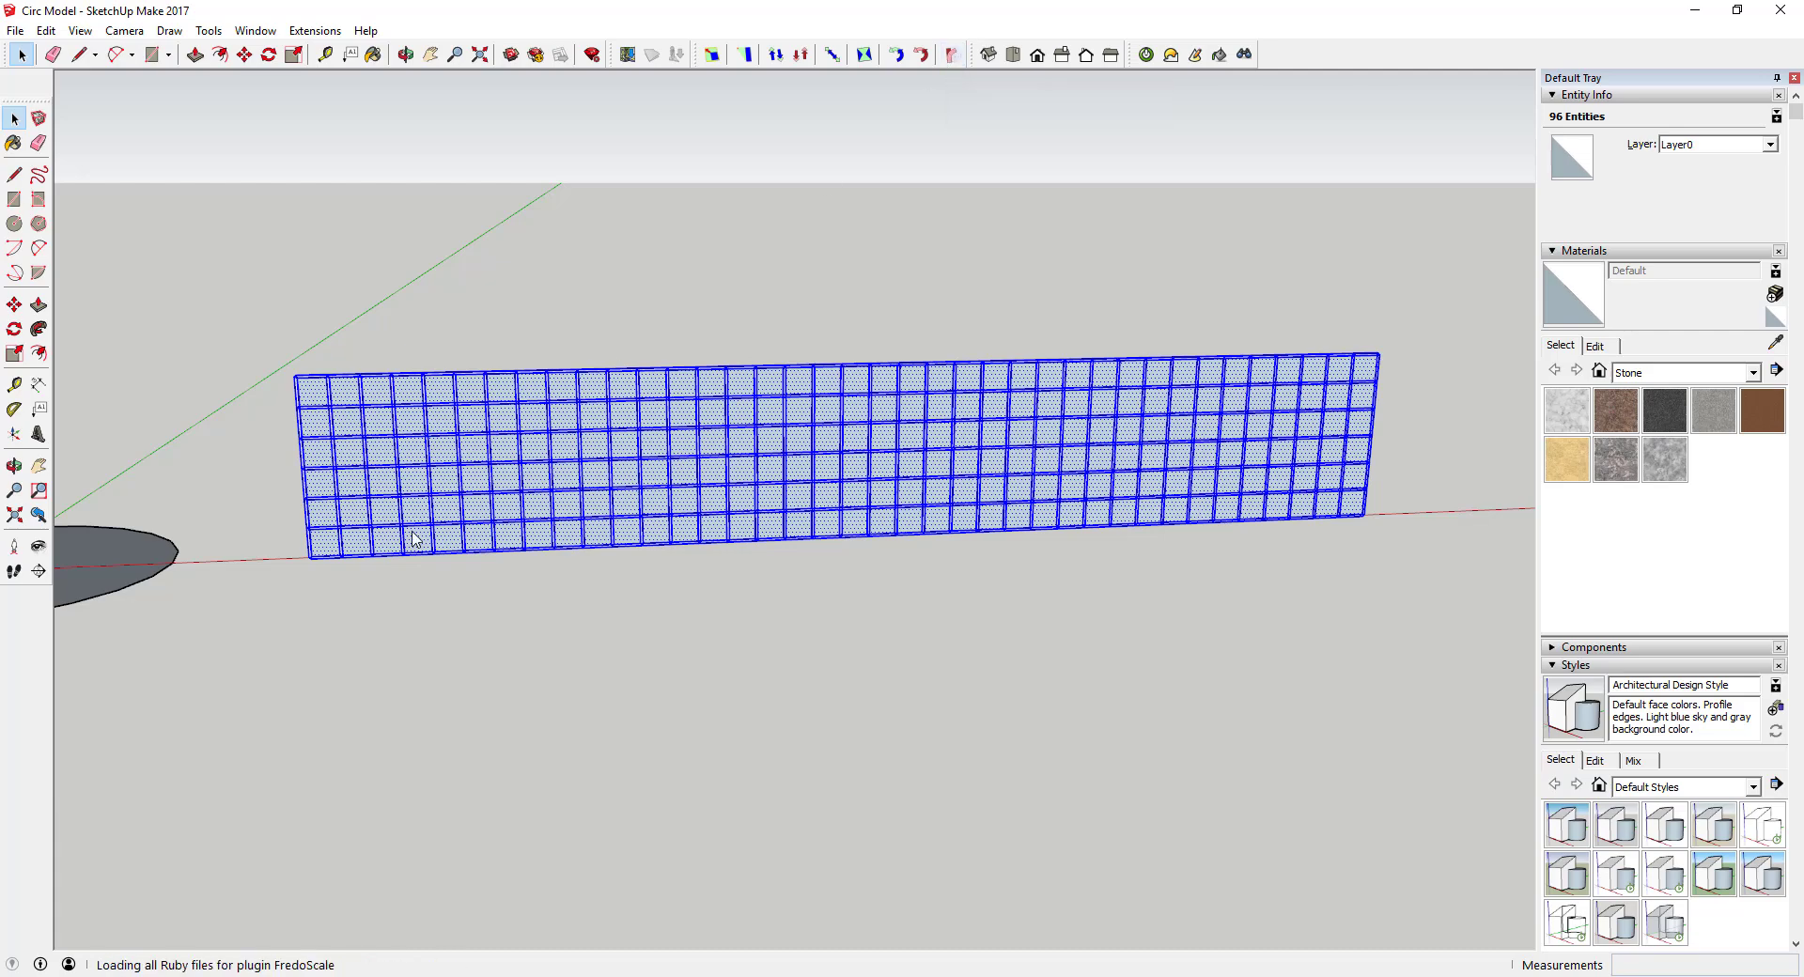
pyautogui.scroll(1, 305, 563)
pyautogui.scroll(4, 310, 536)
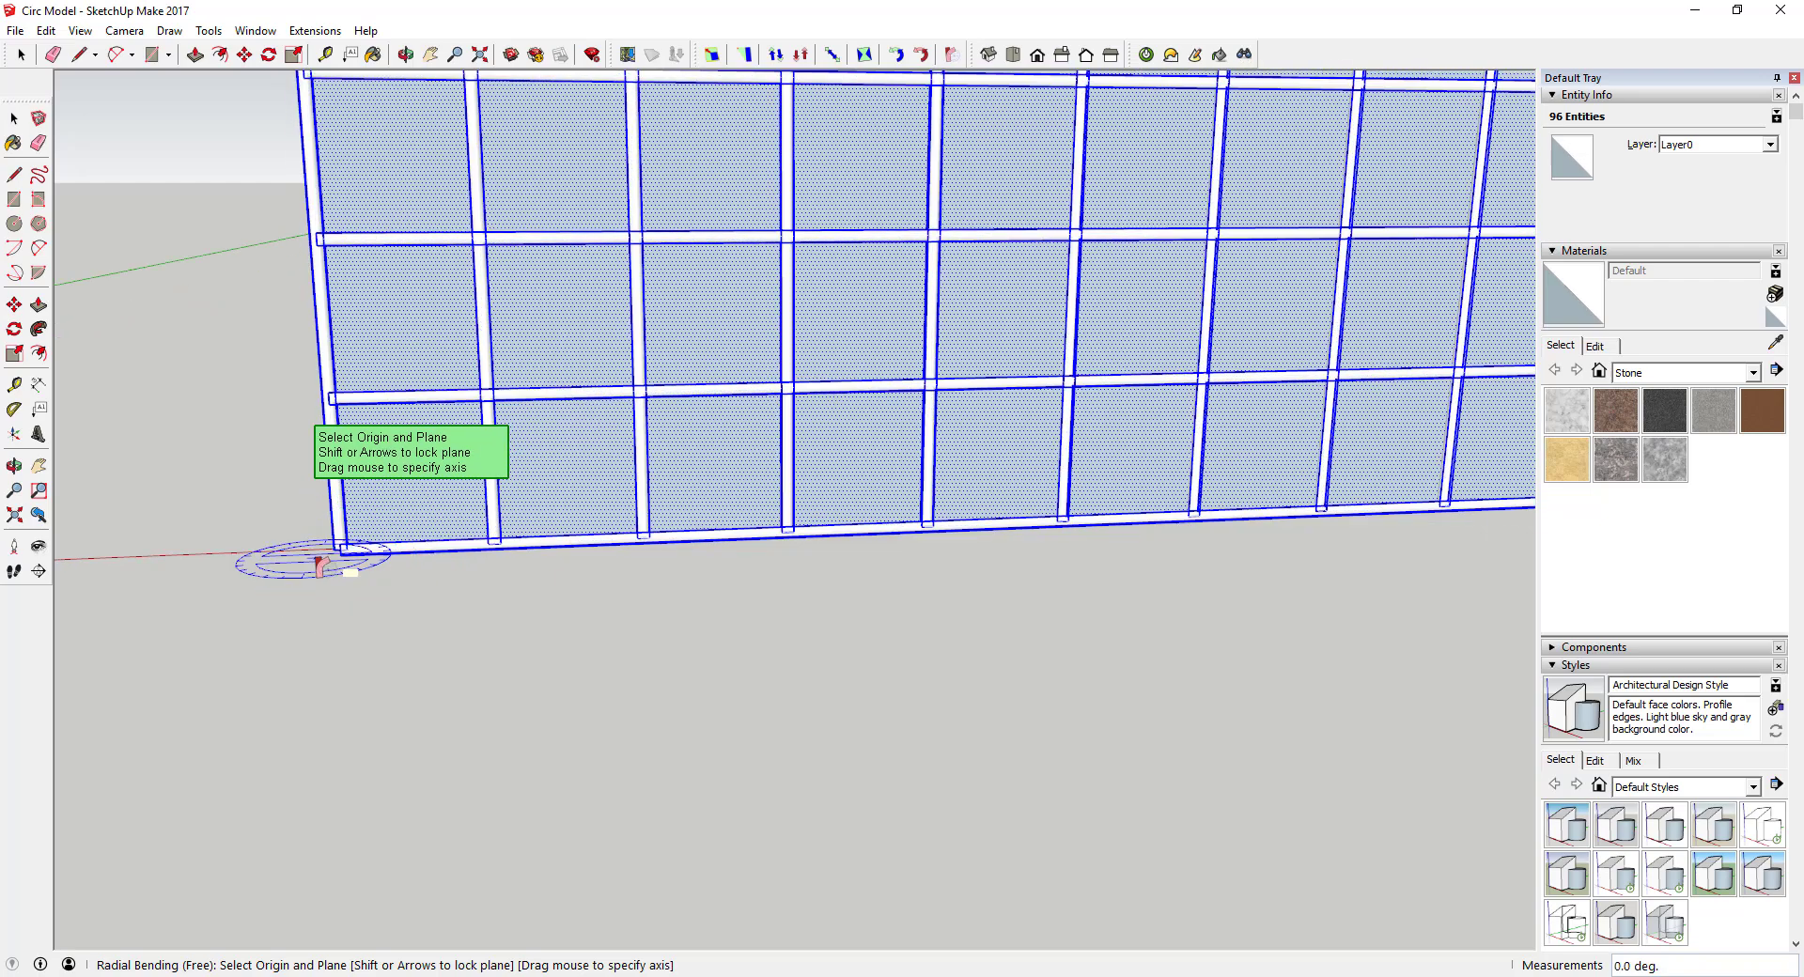
pyautogui.moveTo(322, 563); pyautogui.dragTo(430, 570, button='middle')
pyautogui.scroll(3, 547, 483)
pyautogui.scroll(-3, 551, 576)
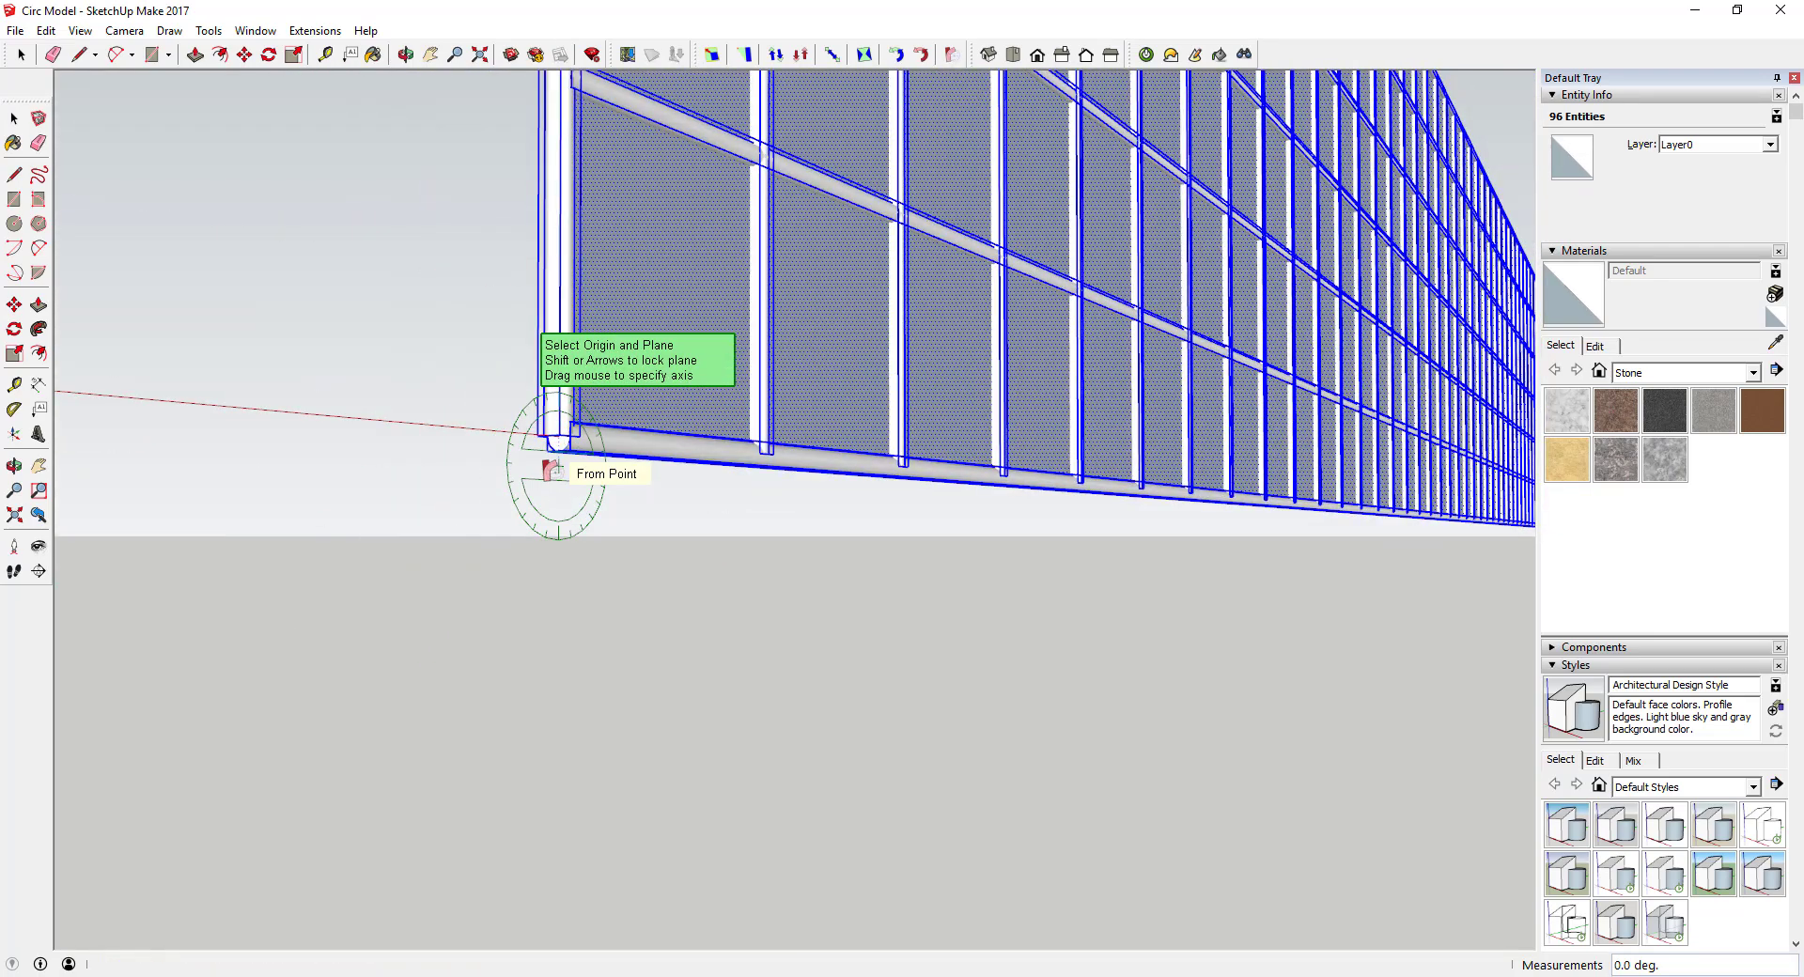
pyautogui.scroll(1, 566, 427)
pyautogui.moveTo(565, 425)
pyautogui.mouseDown(button='middle')
pyautogui.moveTo(576, 363)
pyautogui.moveTo(999, 403)
pyautogui.moveTo(207, 528)
pyautogui.moveTo(1039, 426)
pyautogui.mouseUp(button='middle')
pyautogui.click(574, 358)
# Step: Pick the reference along the bottom edge and the far-corner target to preview a 180° bend
pyautogui.scroll(-5, 544, 363)
pyautogui.scroll(5, 1081, 413)
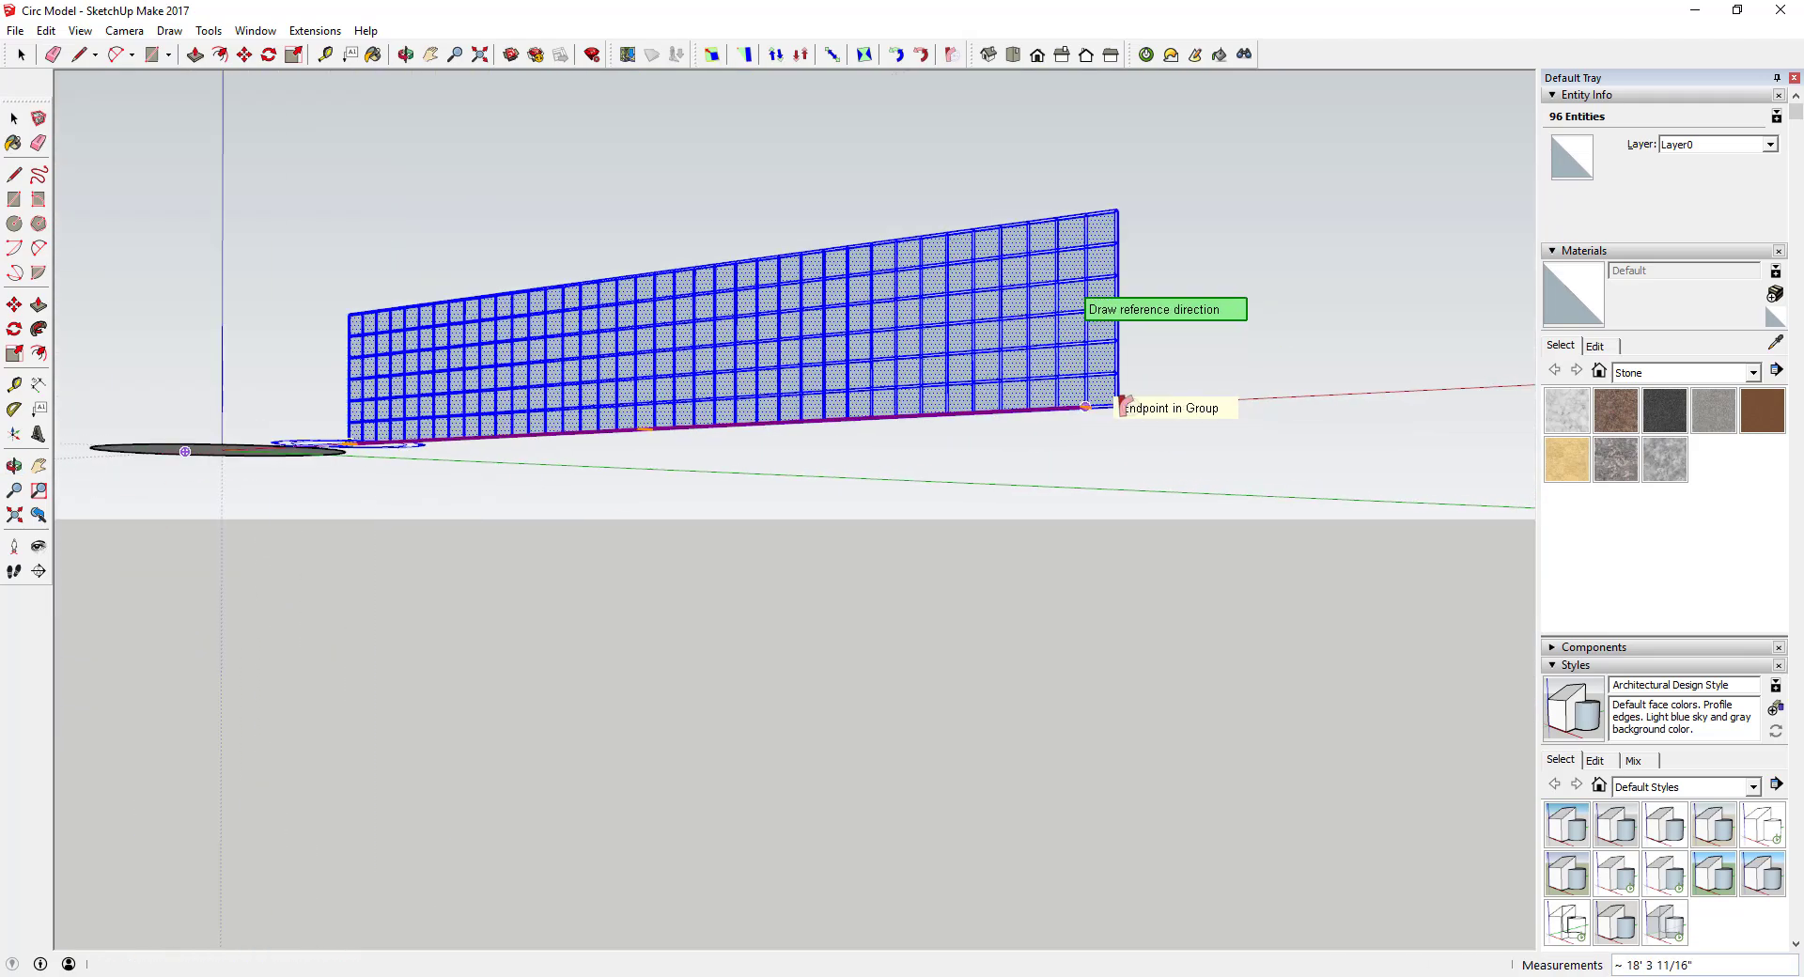
pyautogui.scroll(6, 1034, 435)
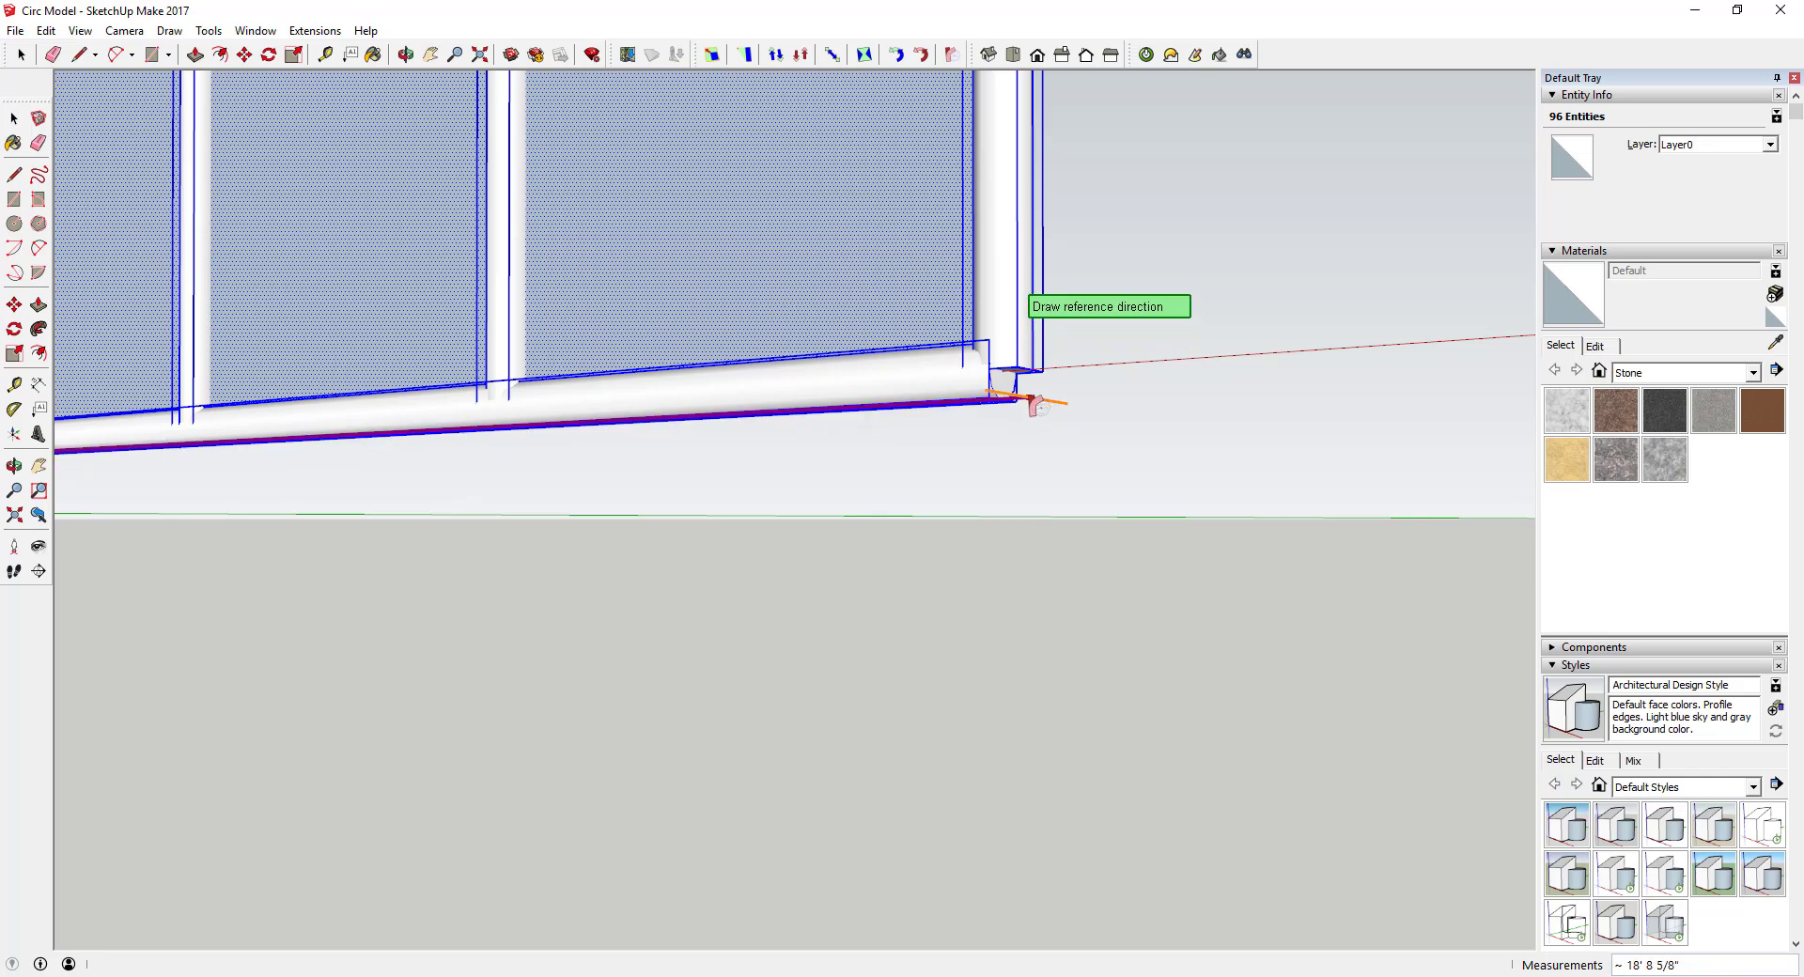
pyautogui.scroll(-5, 1013, 381)
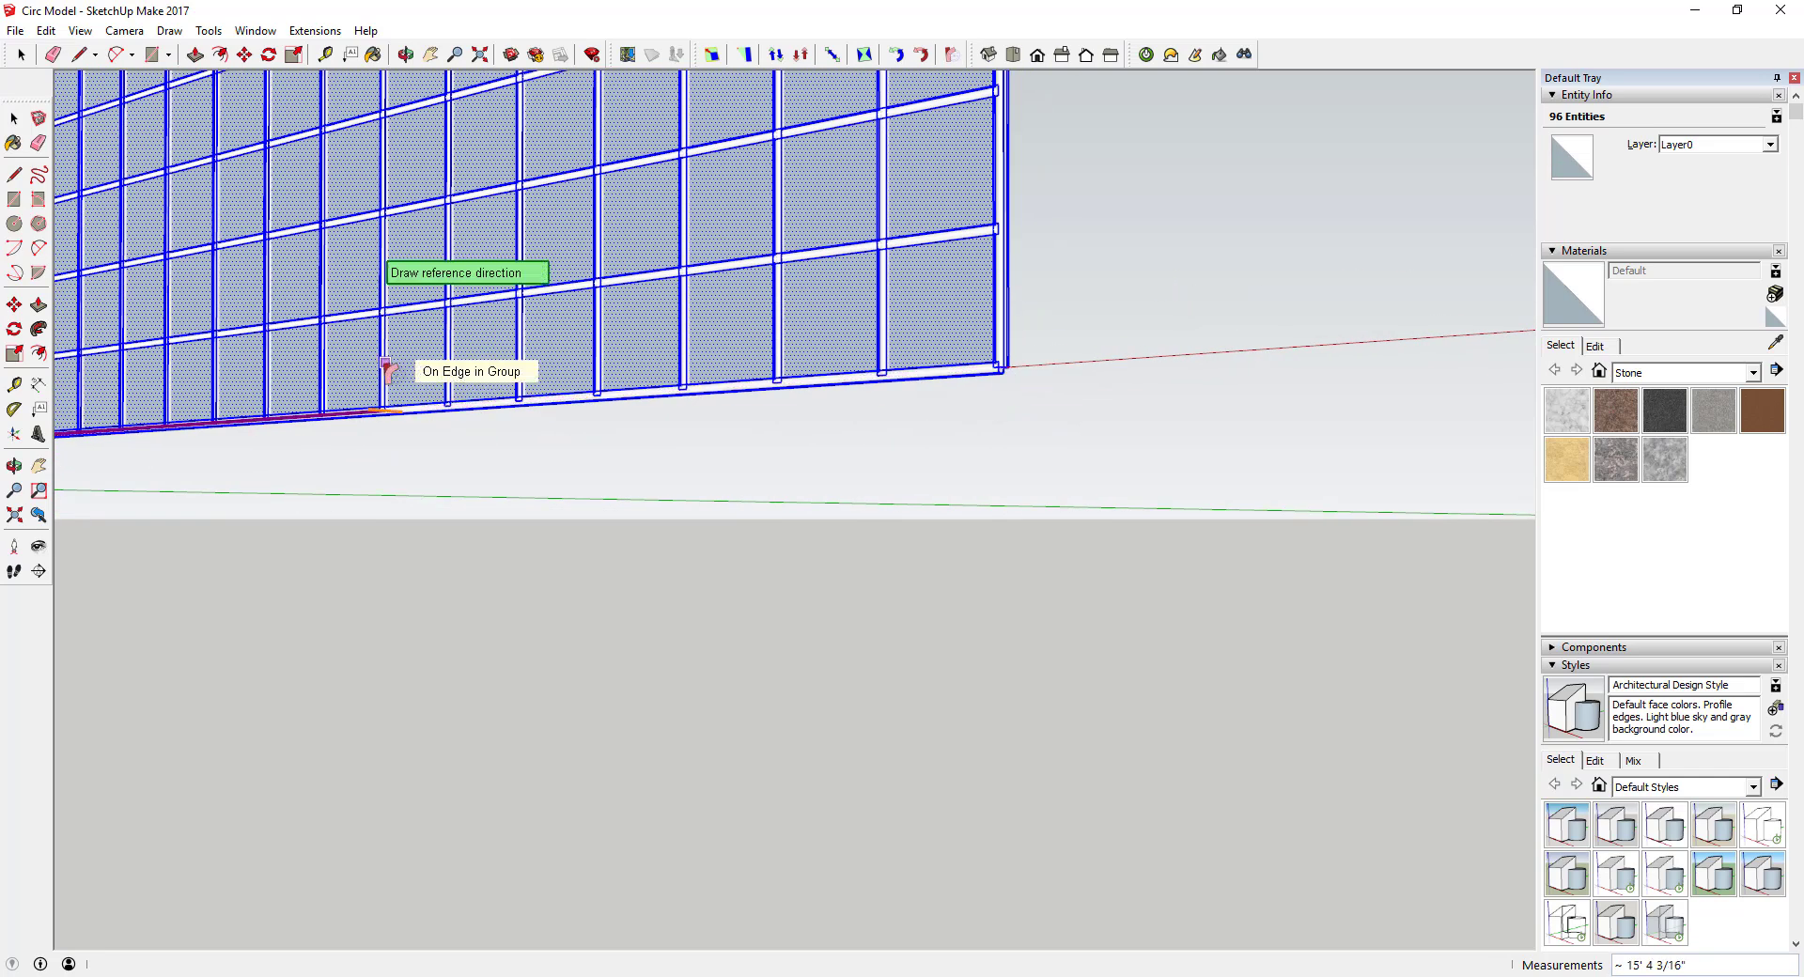
pyautogui.scroll(-1, 391, 370)
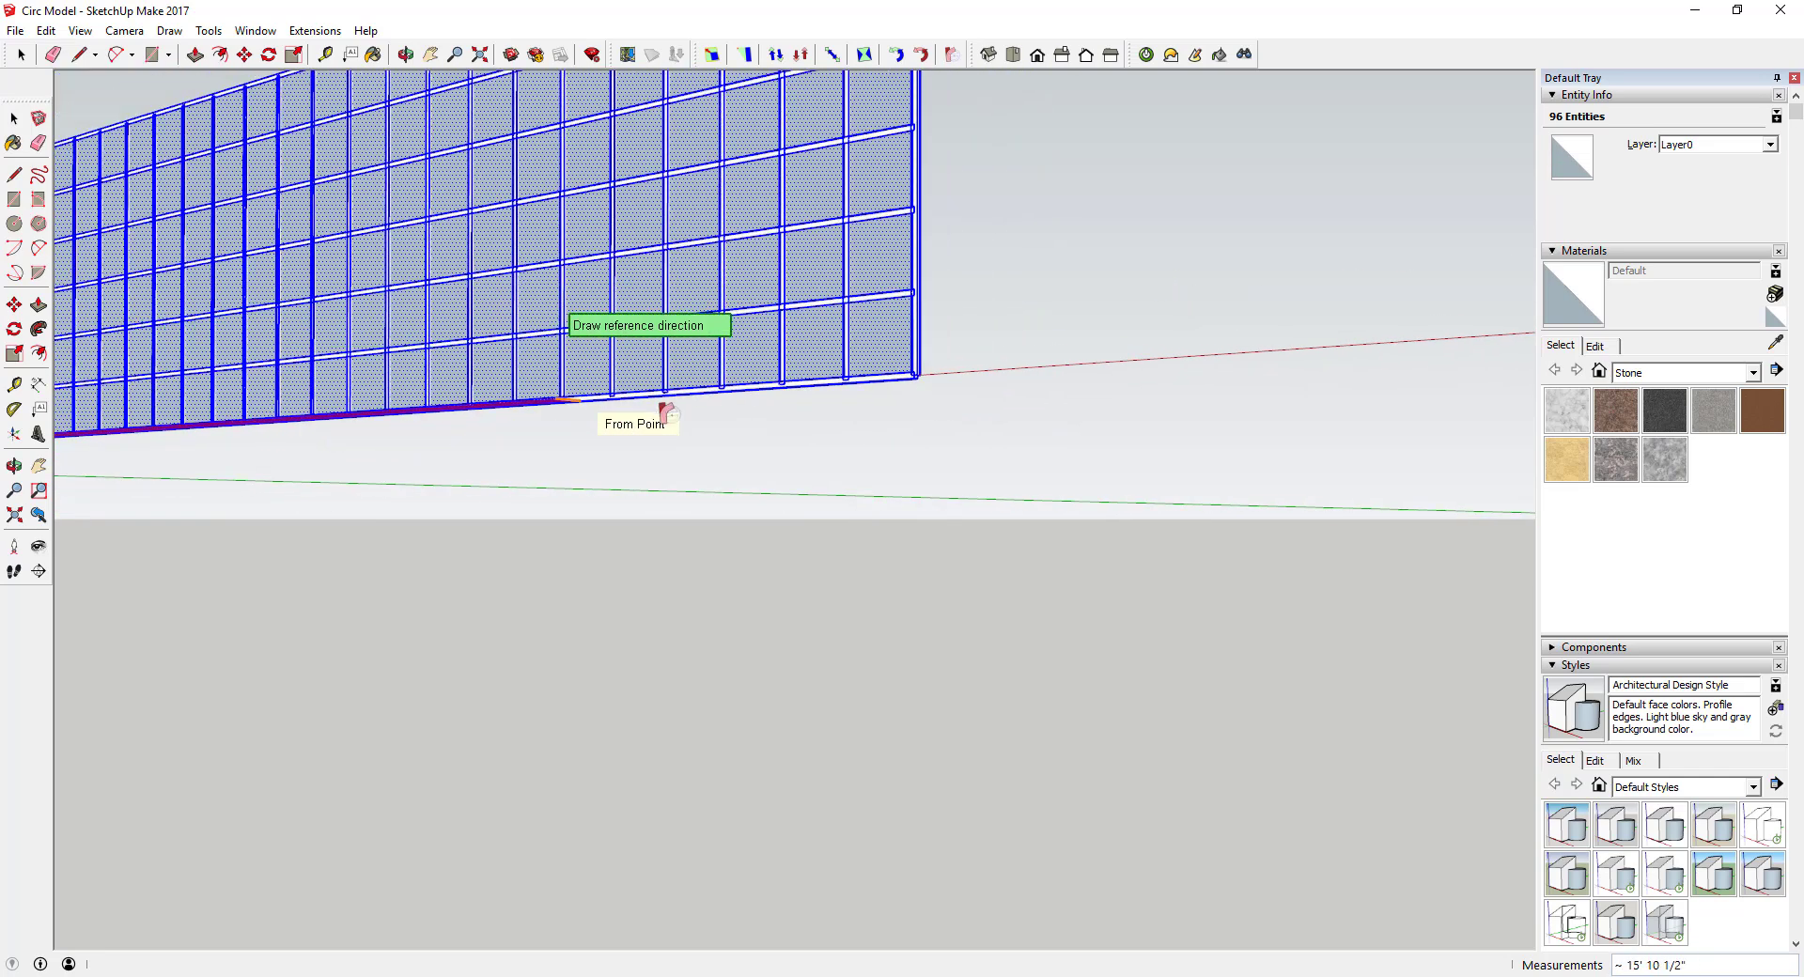
pyautogui.scroll(2, 909, 379)
pyautogui.scroll(3, 842, 355)
pyautogui.scroll(-2, 861, 350)
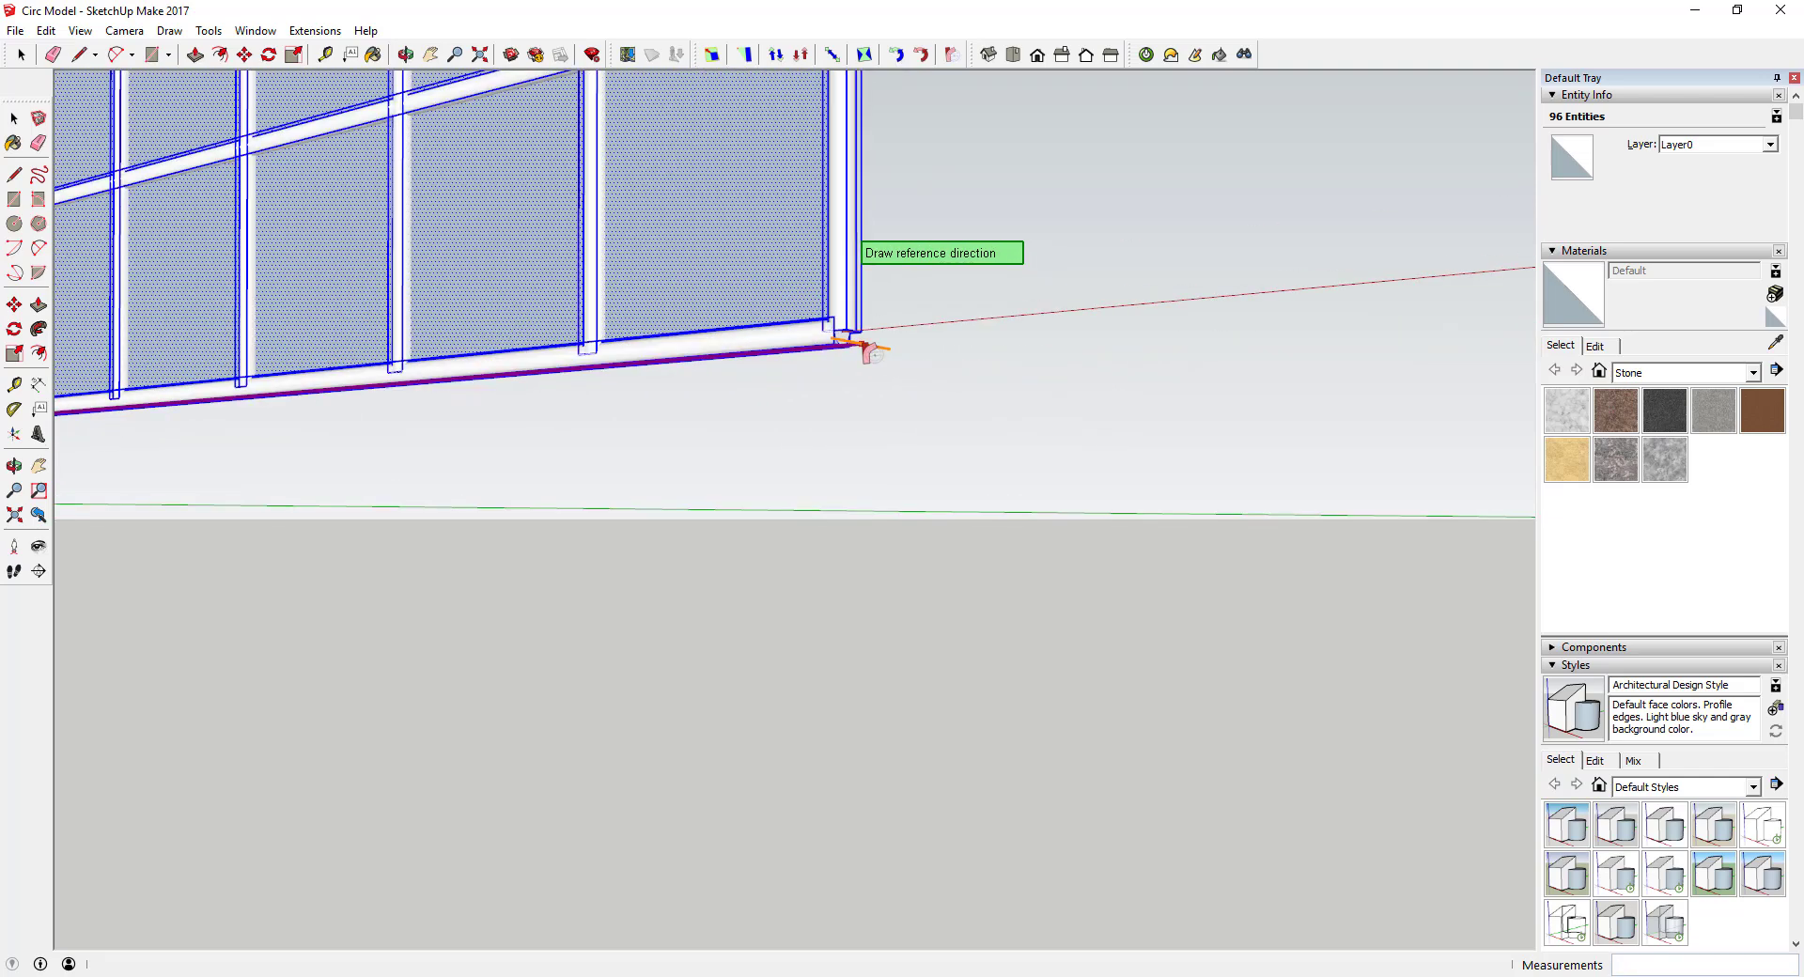
pyautogui.scroll(1, 846, 343)
pyautogui.scroll(3, 844, 340)
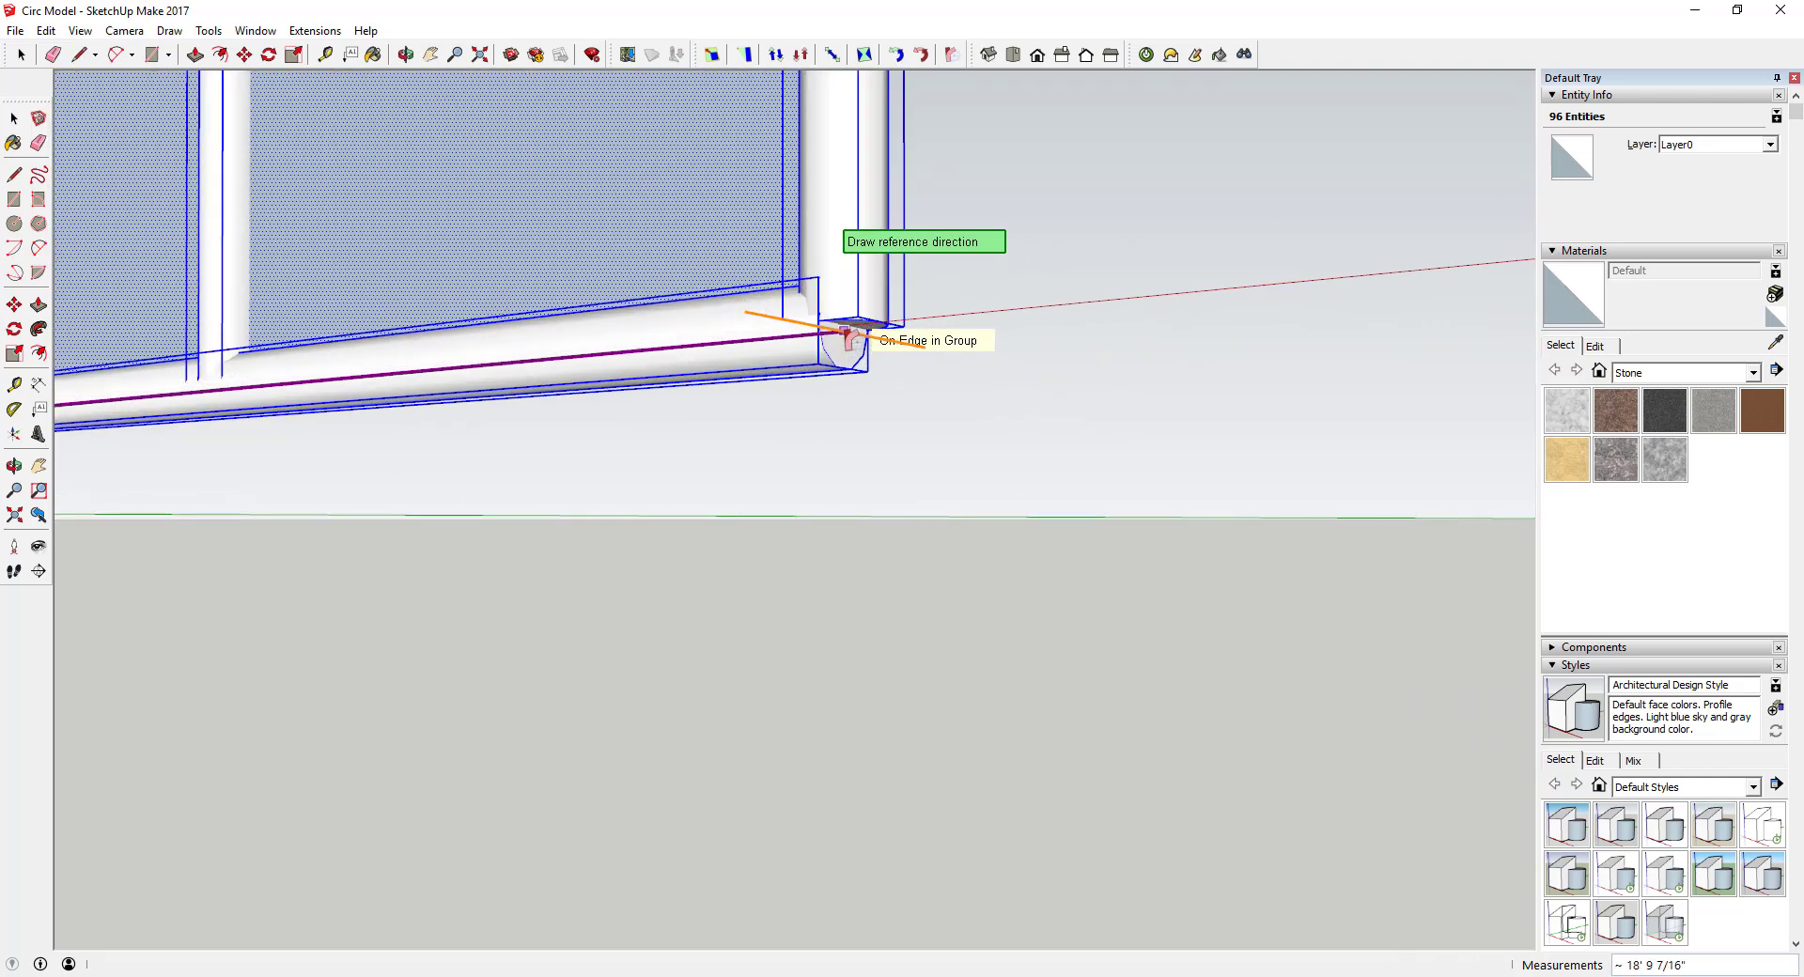
pyautogui.click(842, 324)
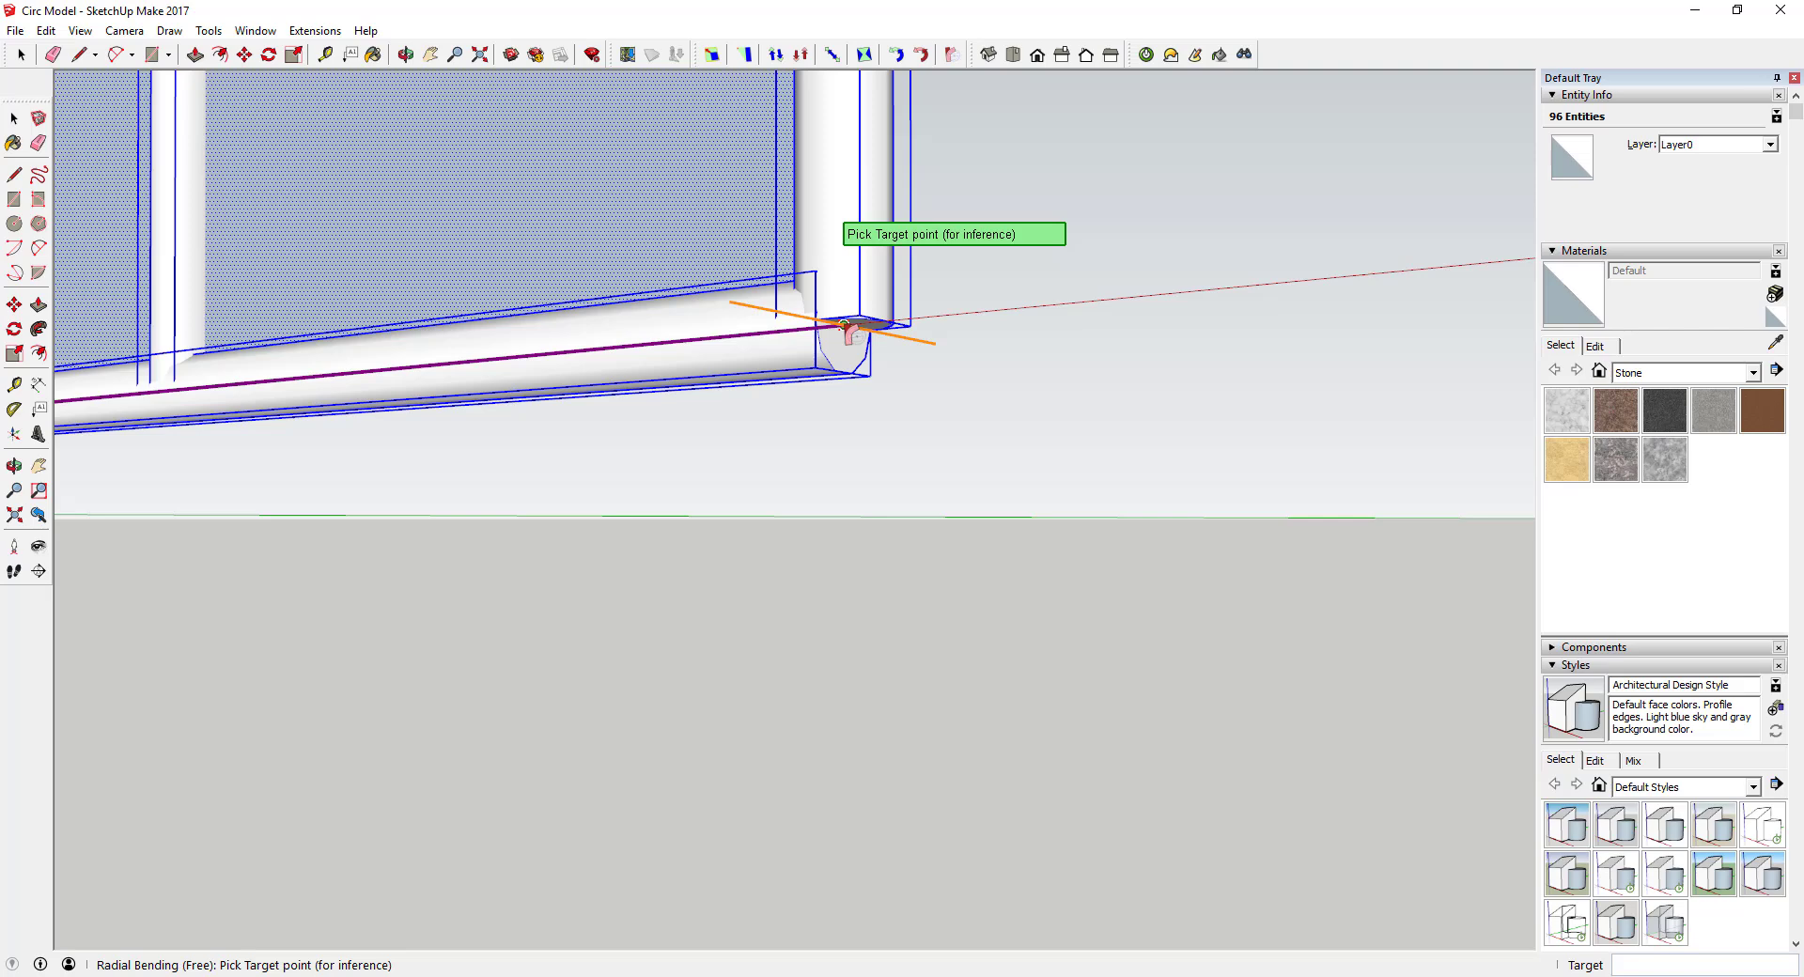
pyautogui.click(845, 326)
pyautogui.scroll(-5, 845, 326)
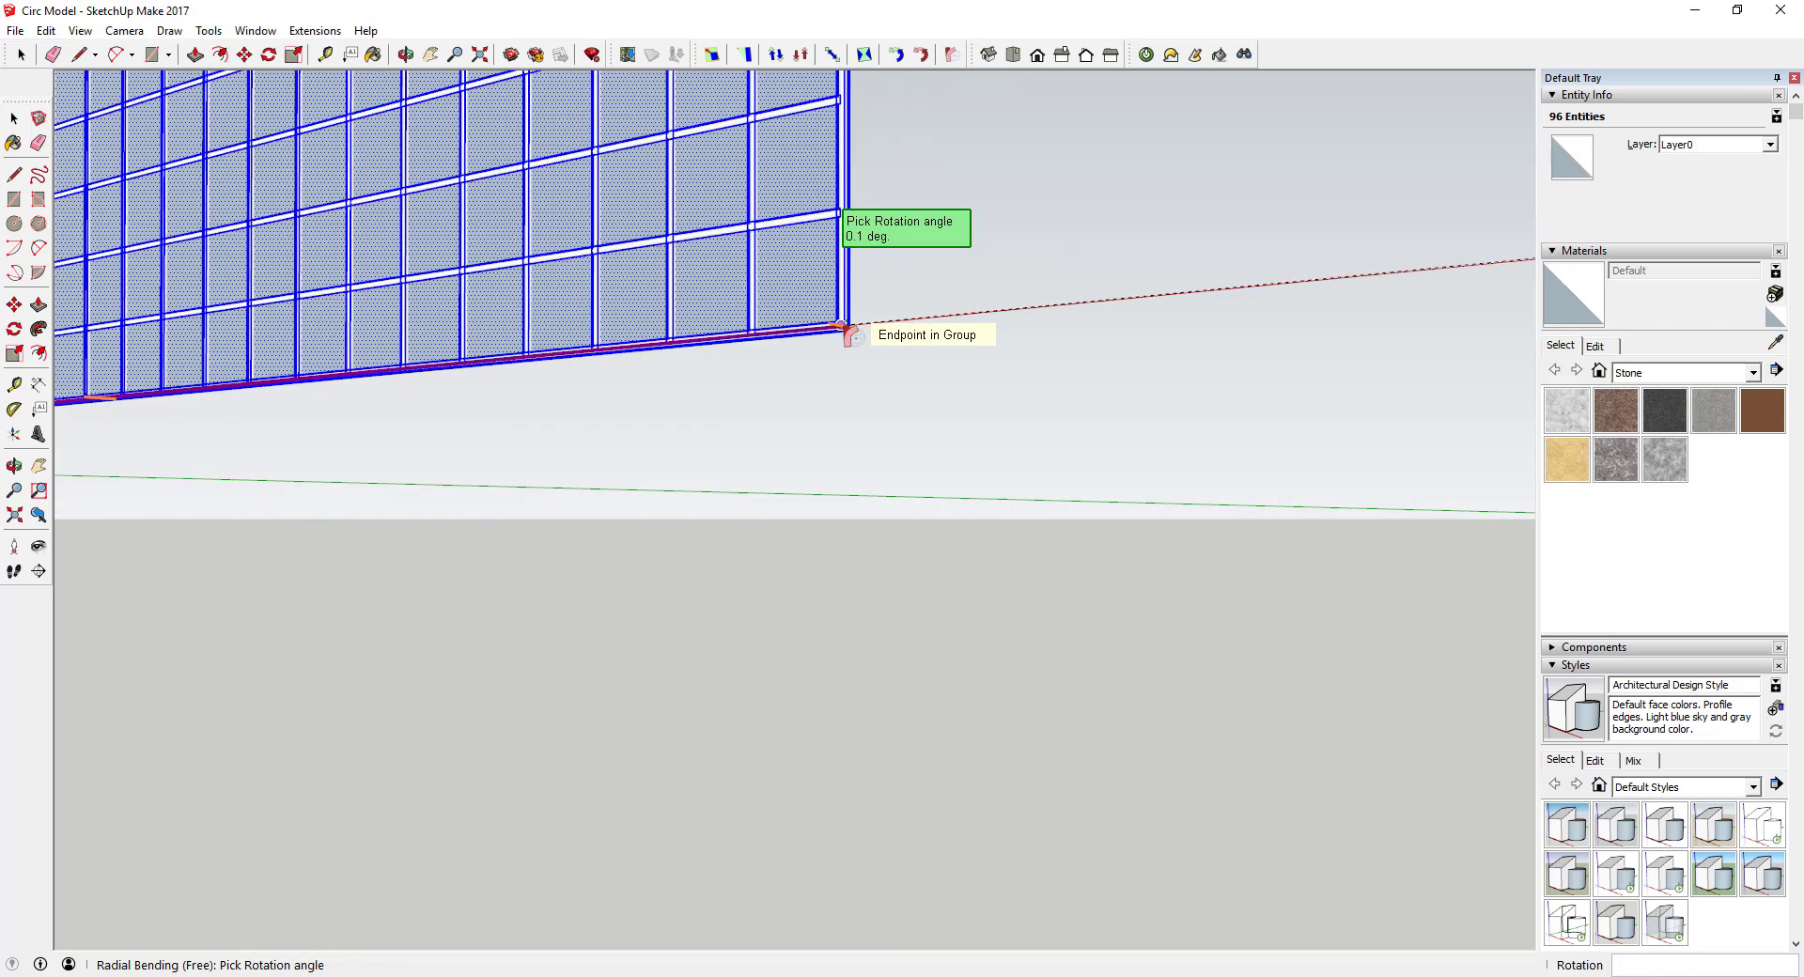
pyautogui.scroll(-6, 848, 326)
pyautogui.moveTo(850, 326); pyautogui.dragTo(1169, 430, button='middle')
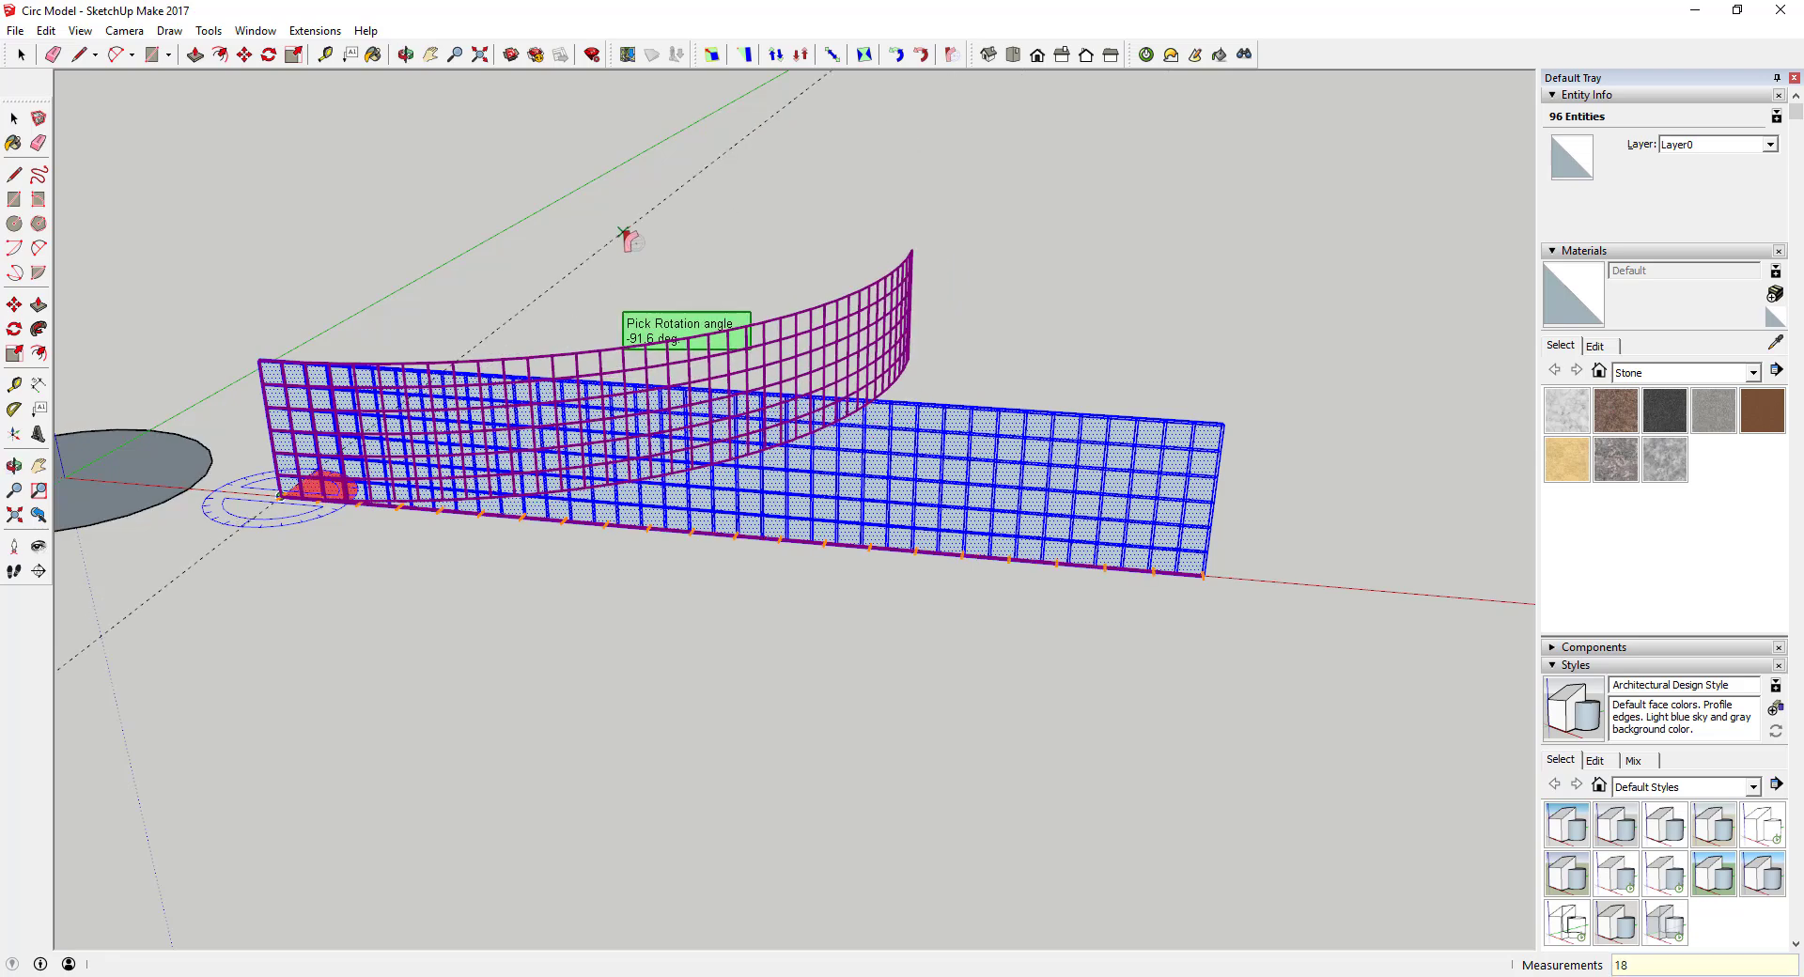
# Step: Commit the 180° radial bend, inspect the curved wall group, then deselect it
pyautogui.press('Return')
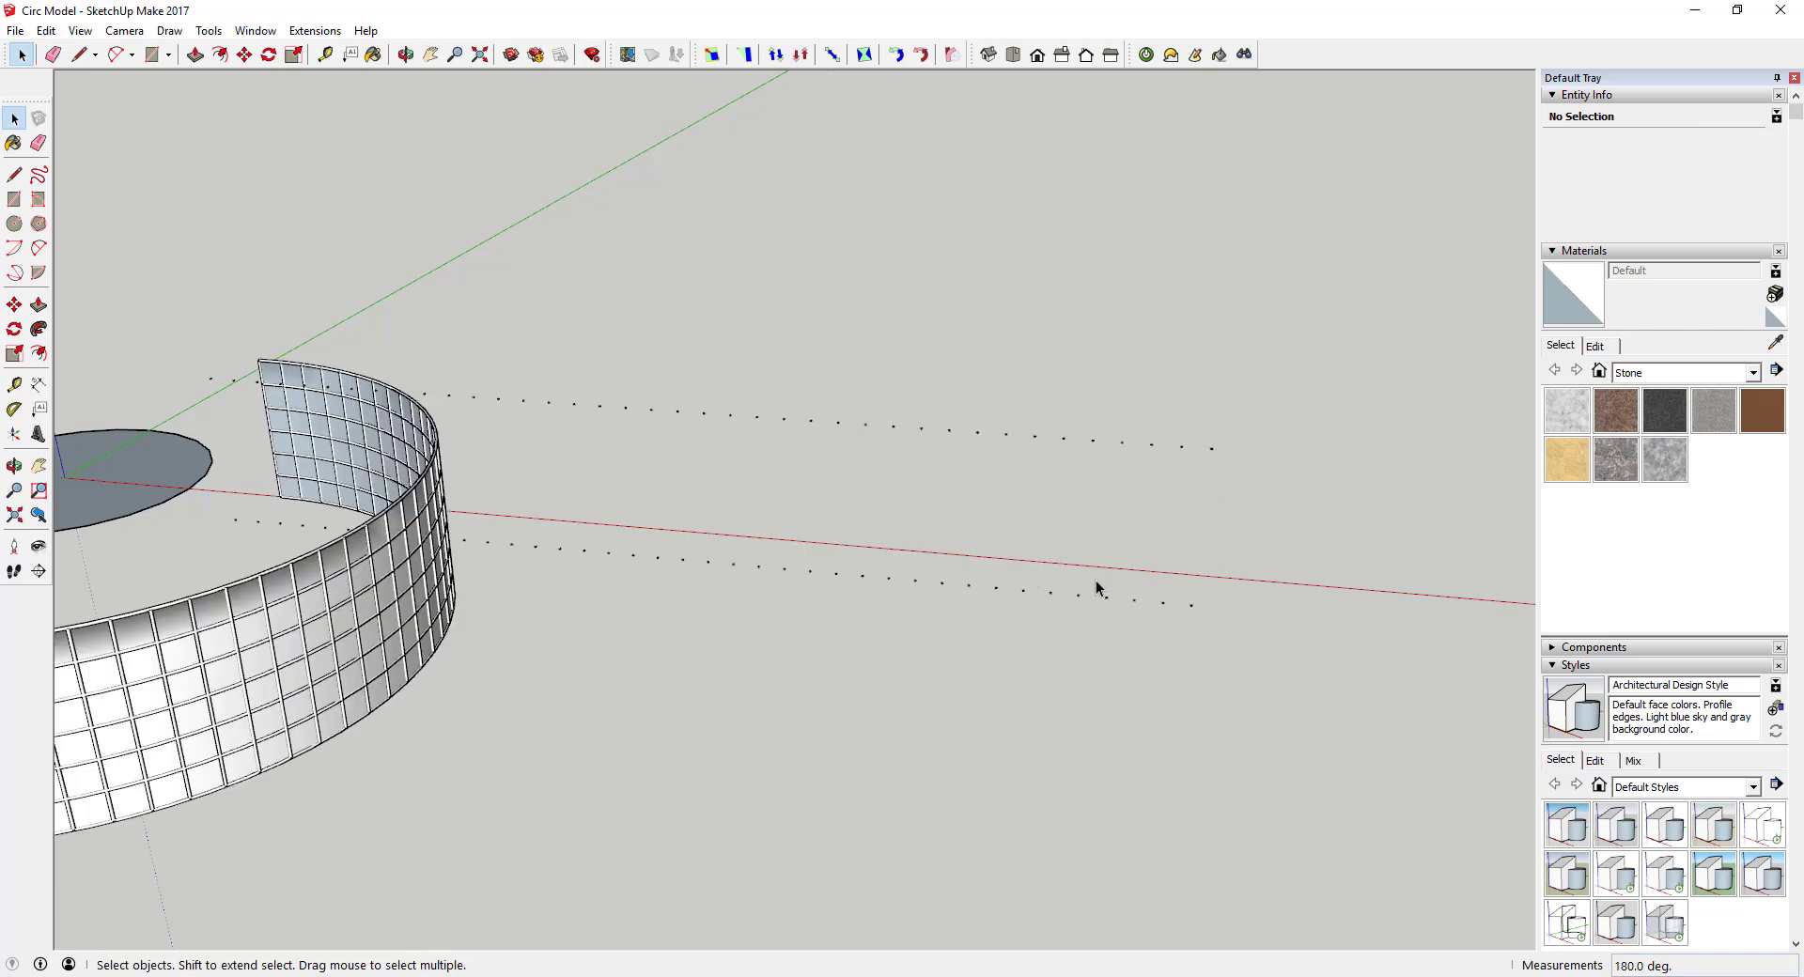
pyautogui.scroll(-4, 1181, 506)
pyautogui.doubleClick(618, 594)
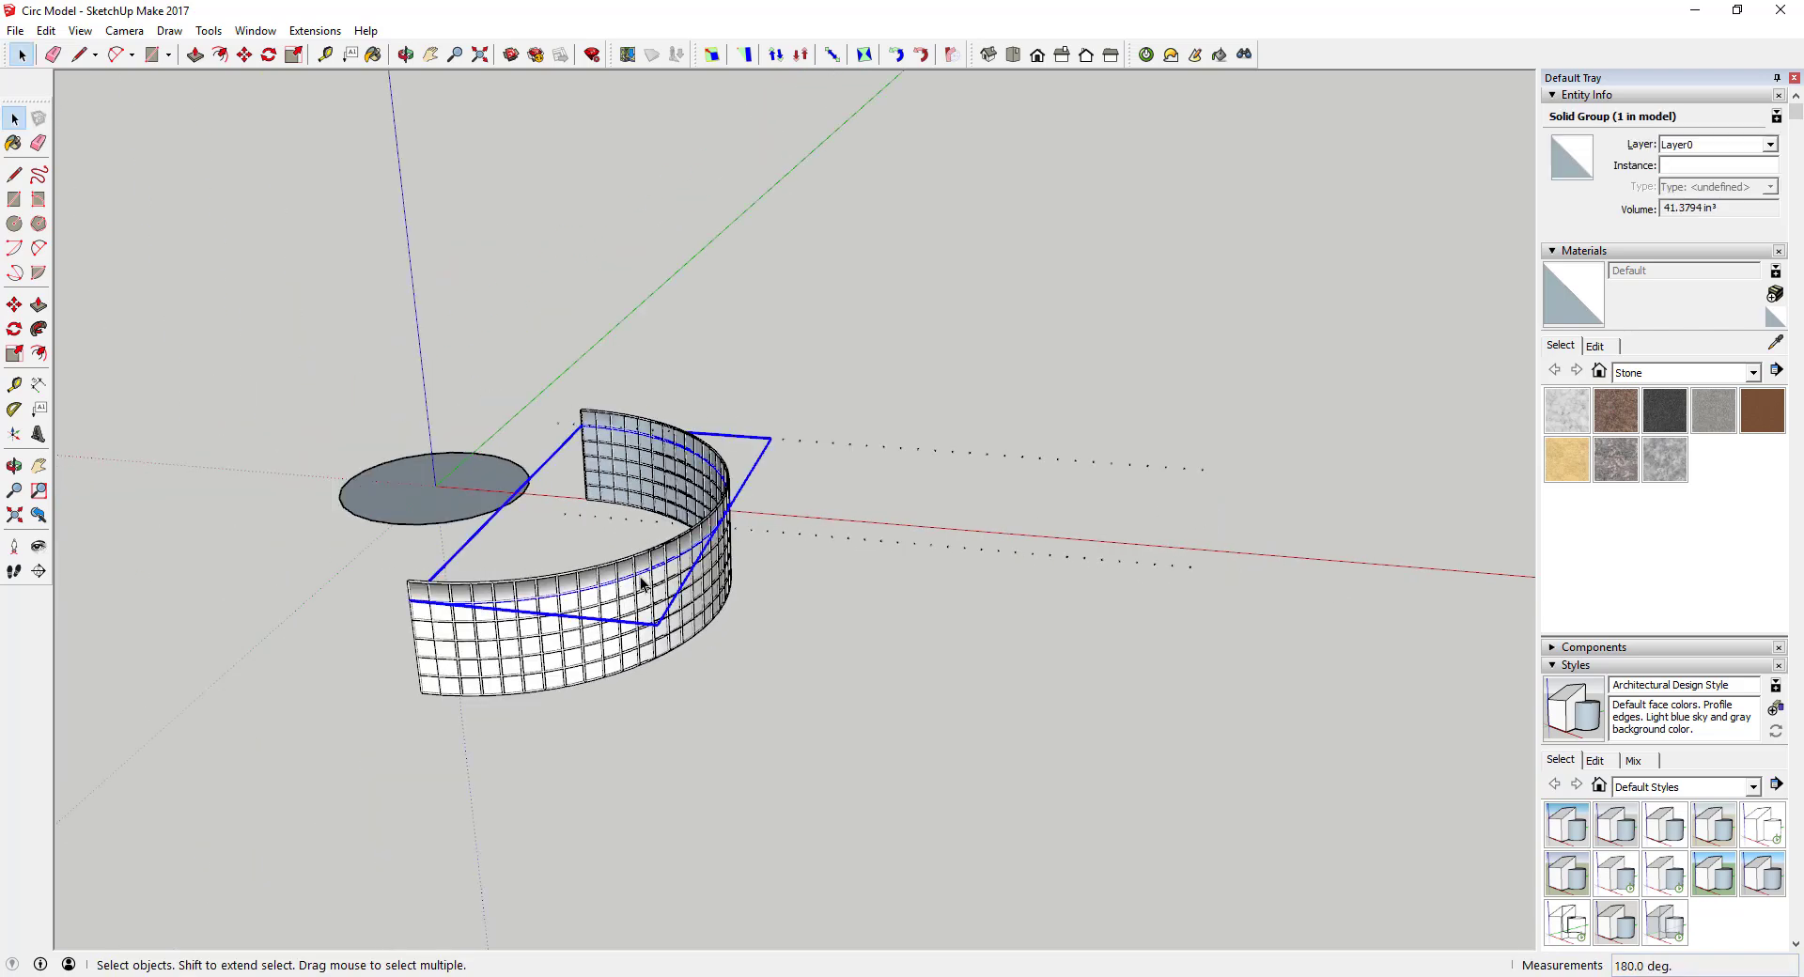
pyautogui.click(620, 602)
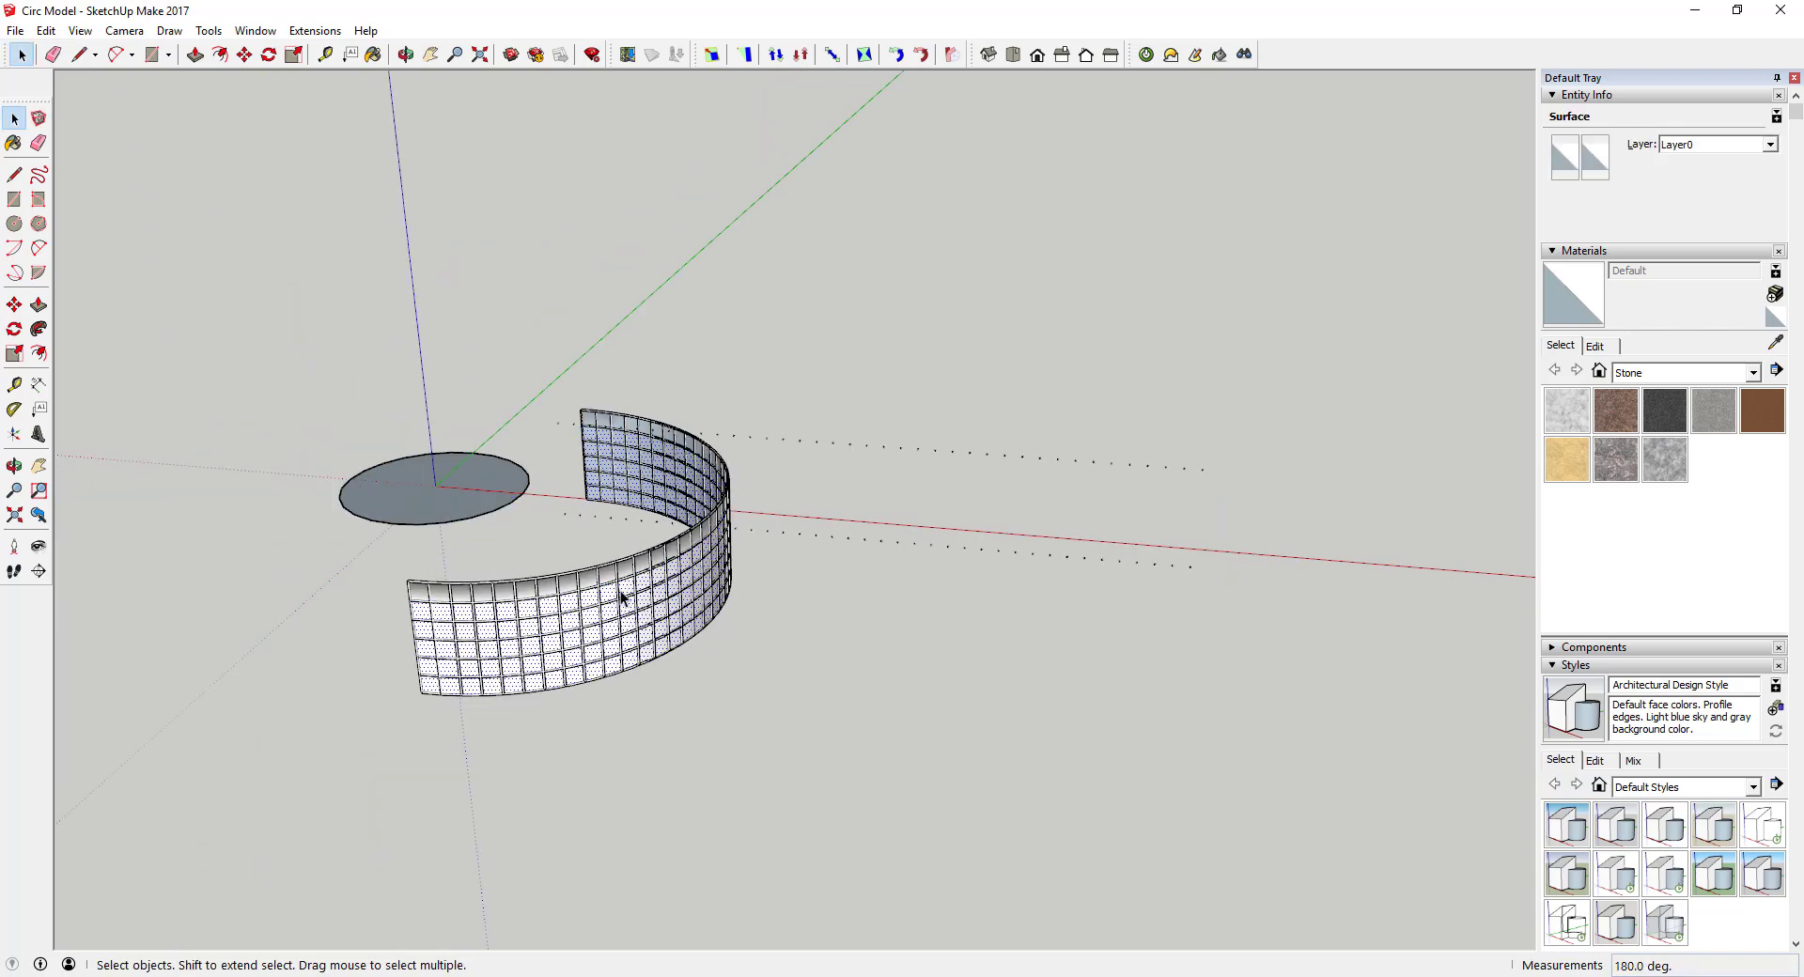
pyautogui.press('Escape')
pyautogui.press('Escape')
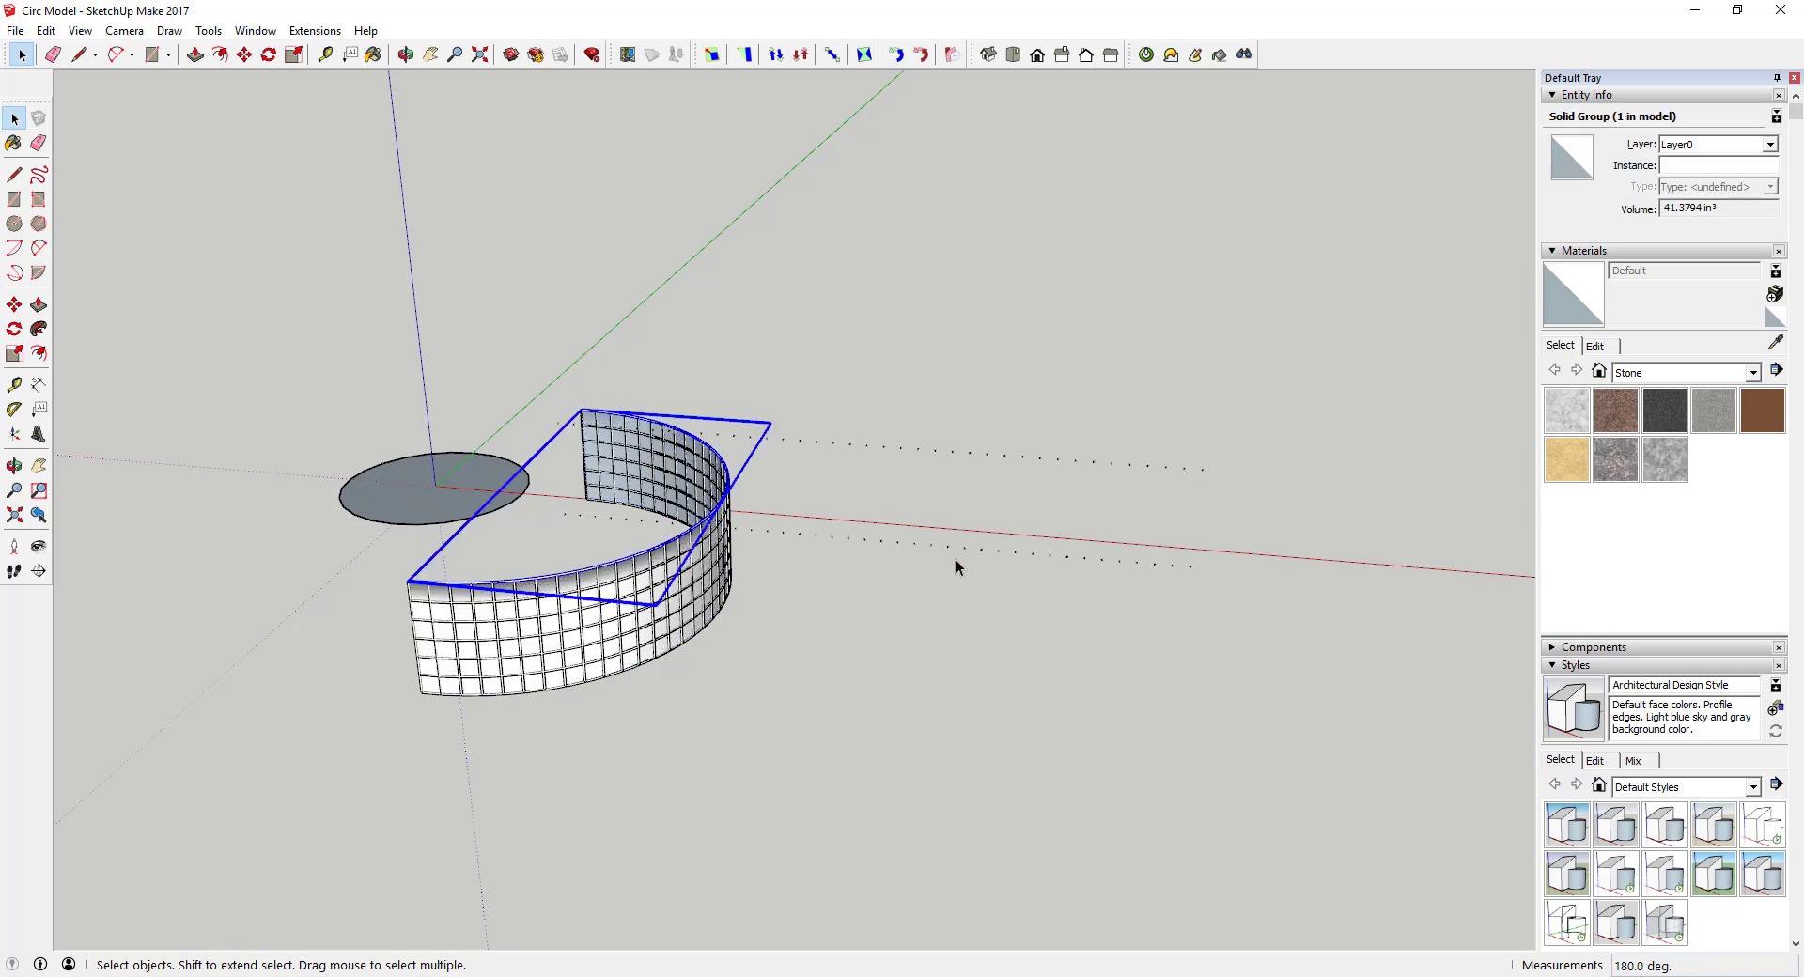
pyautogui.click(1115, 471)
pyautogui.press('e')
pyautogui.press('space')
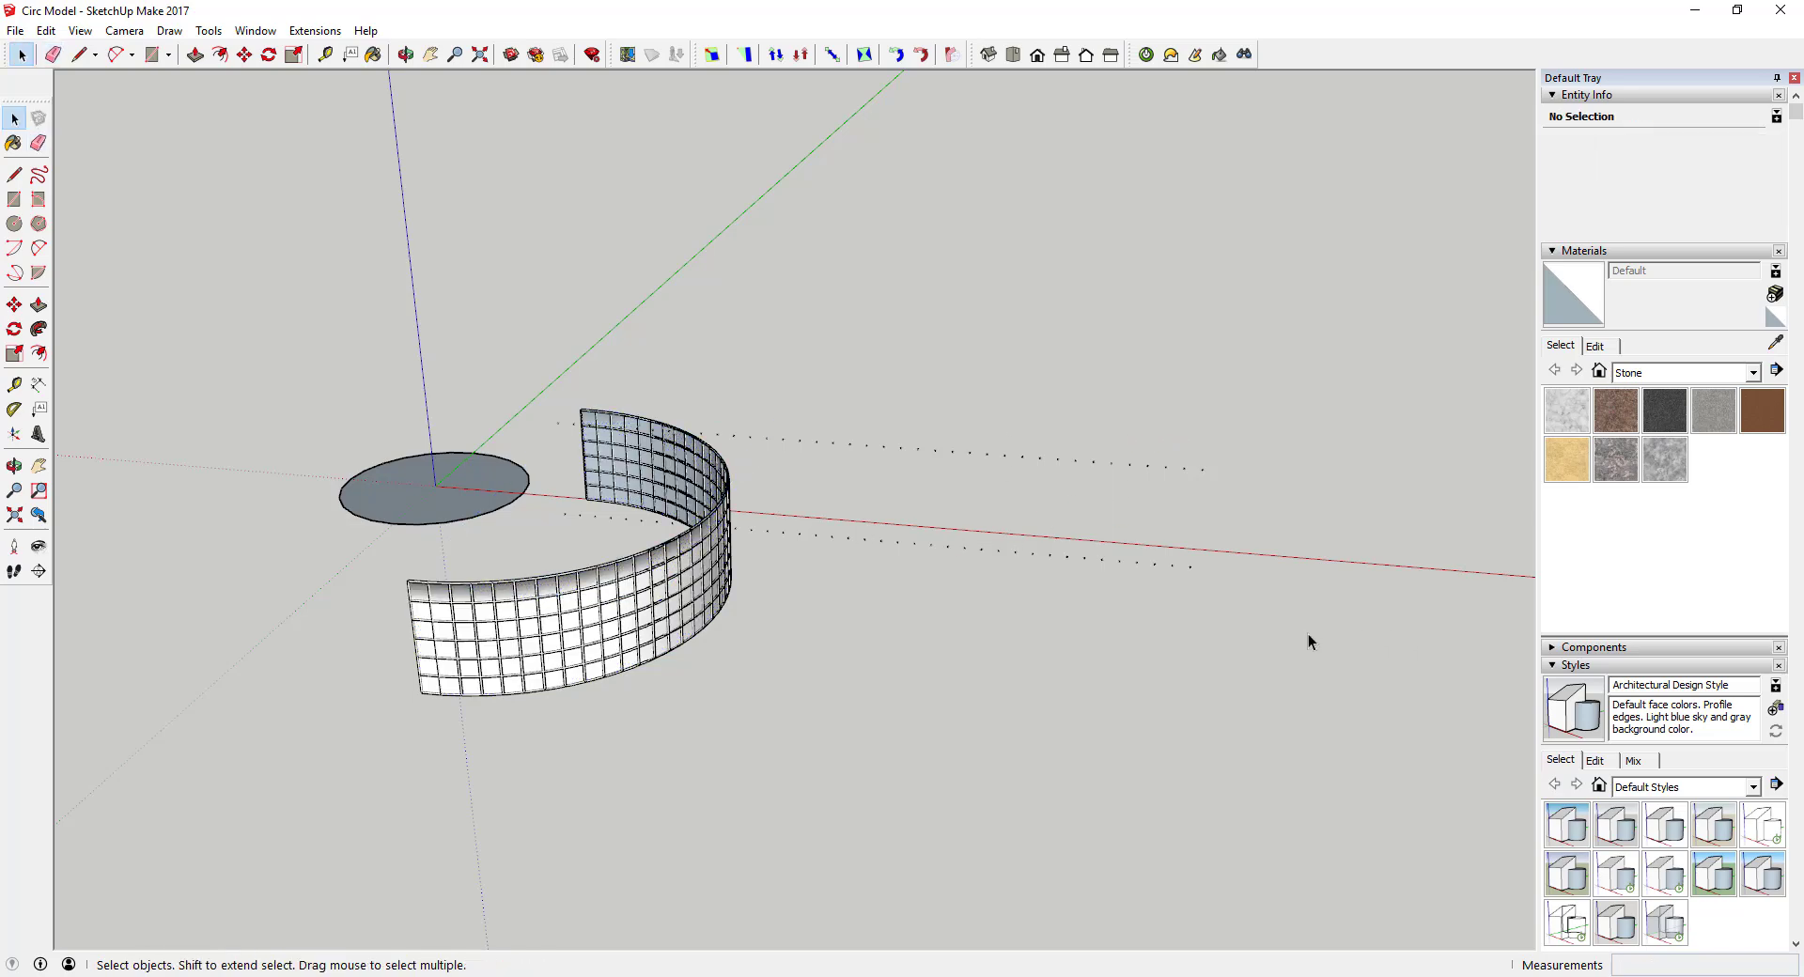
pyautogui.click(1038, 454)
pyautogui.click(876, 583)
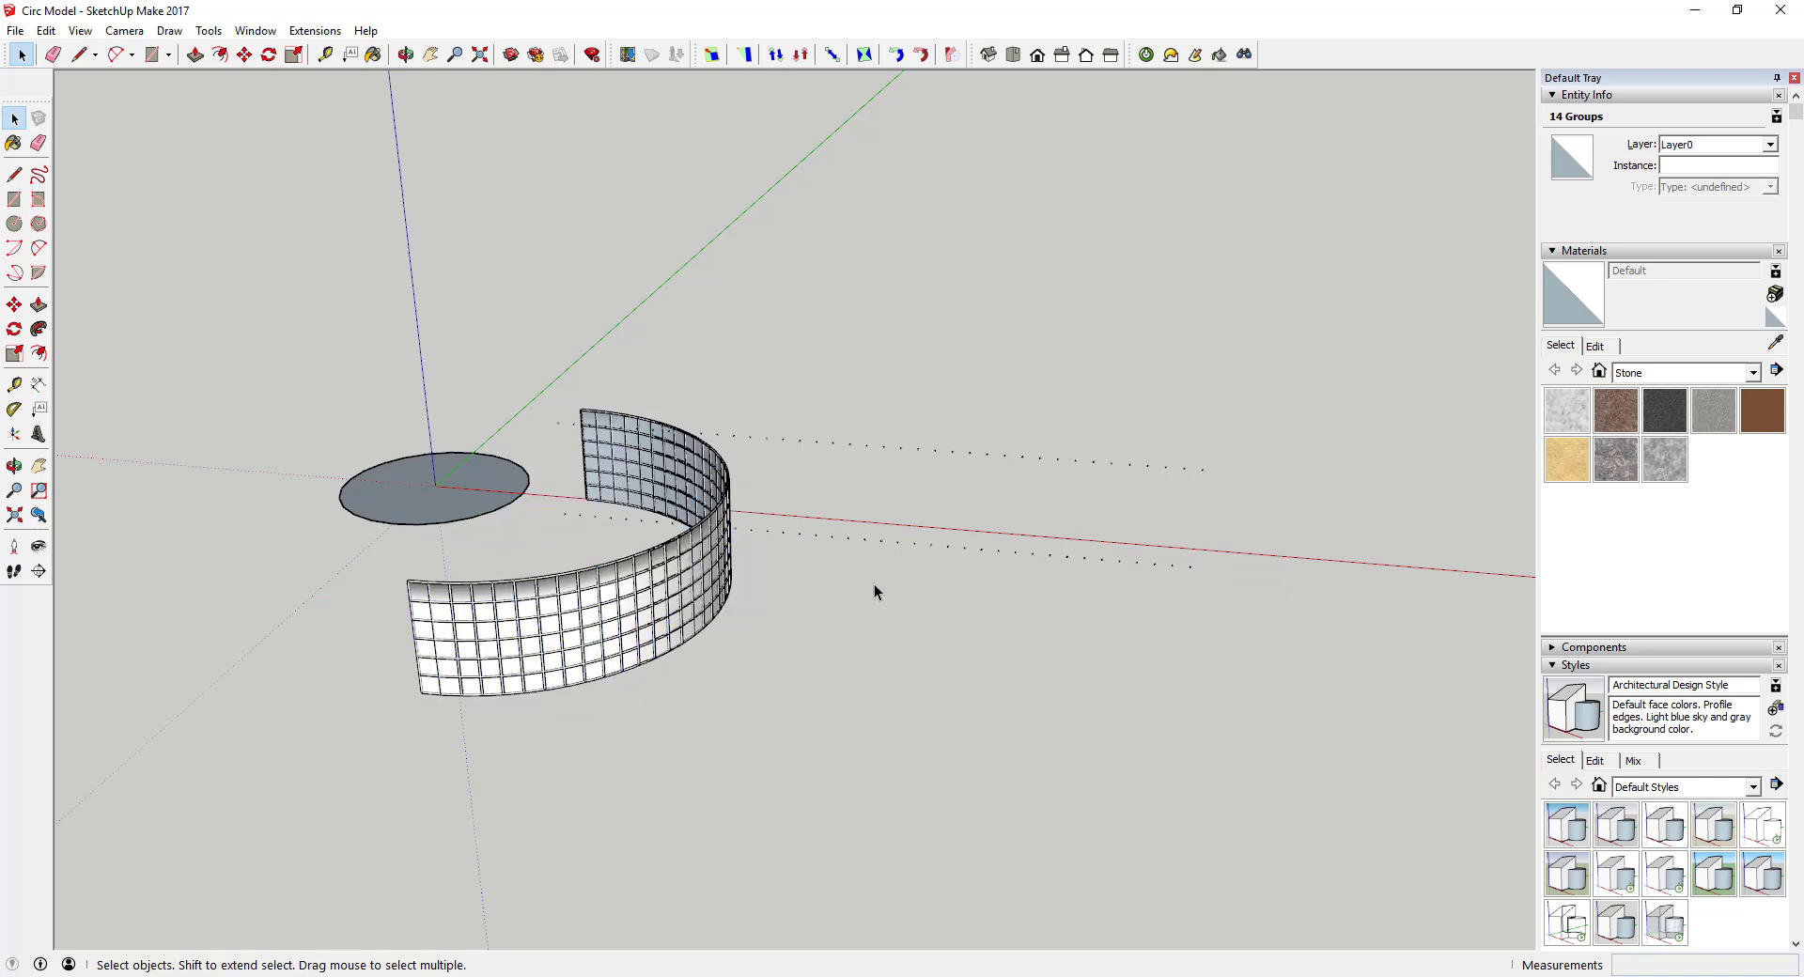
# Step: Delete the leftover box geometry around the curved wall
pyautogui.tripleClick(662, 552)
pyautogui.moveTo(662, 552); pyautogui.dragTo(628, 597, button='middle')
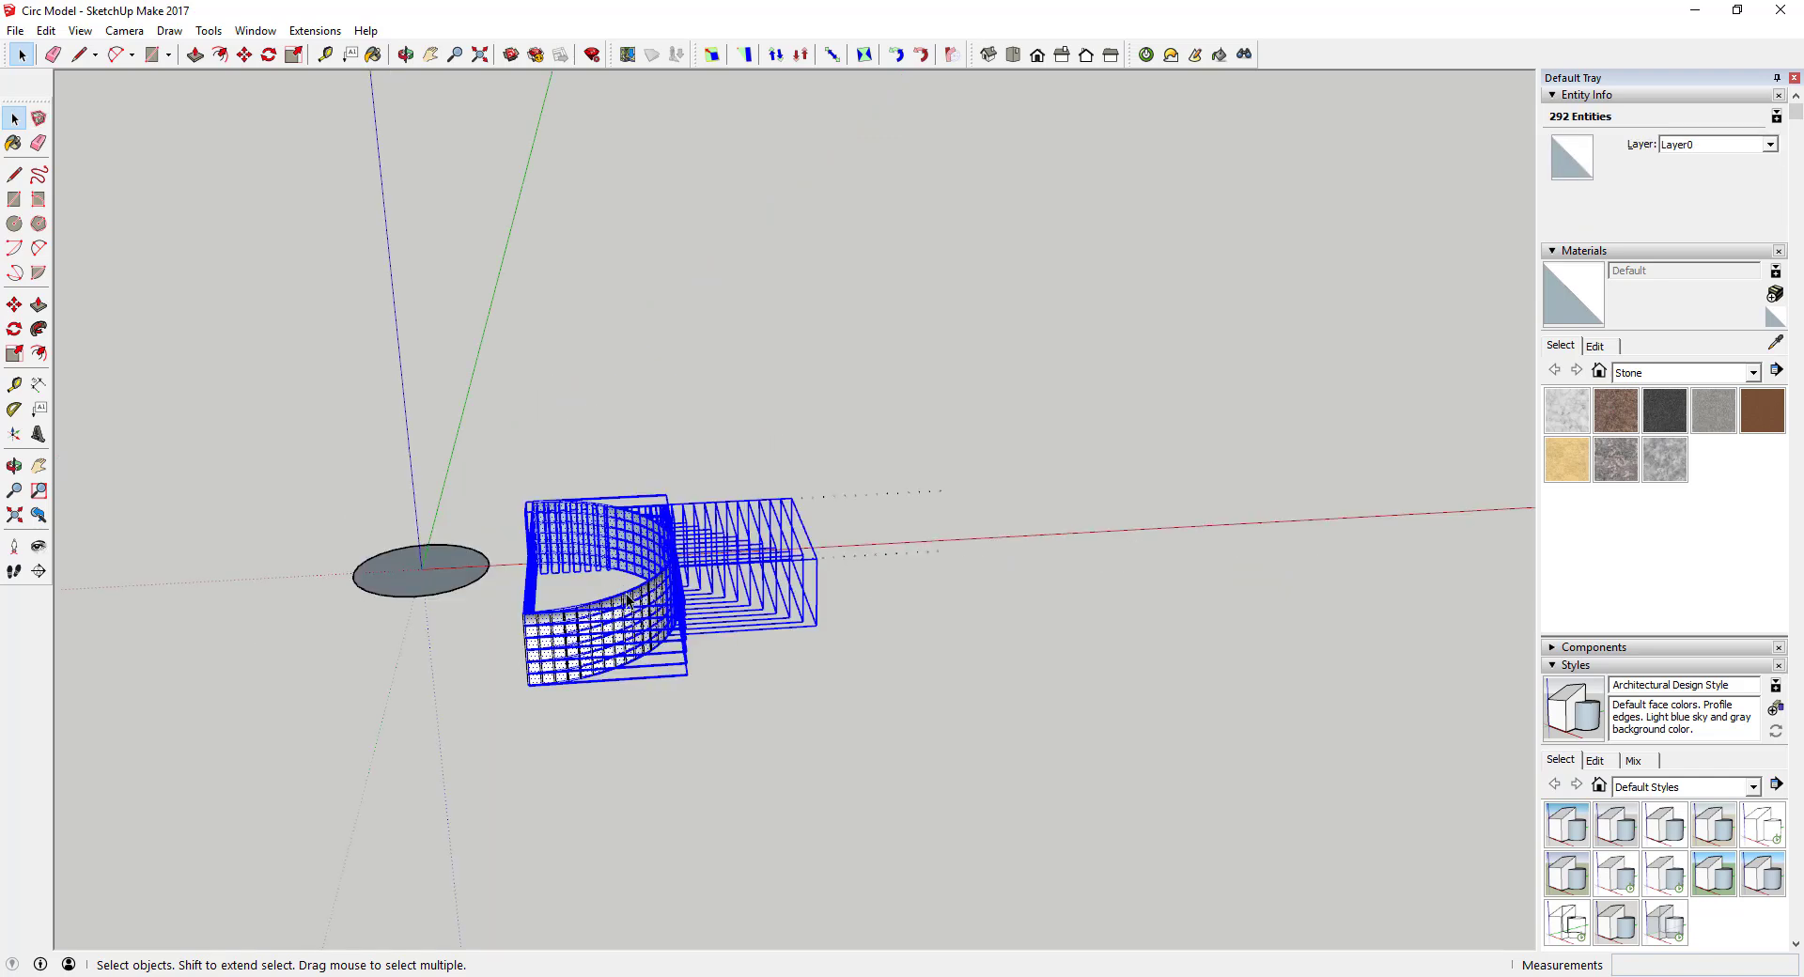
pyautogui.scroll(5, 628, 597)
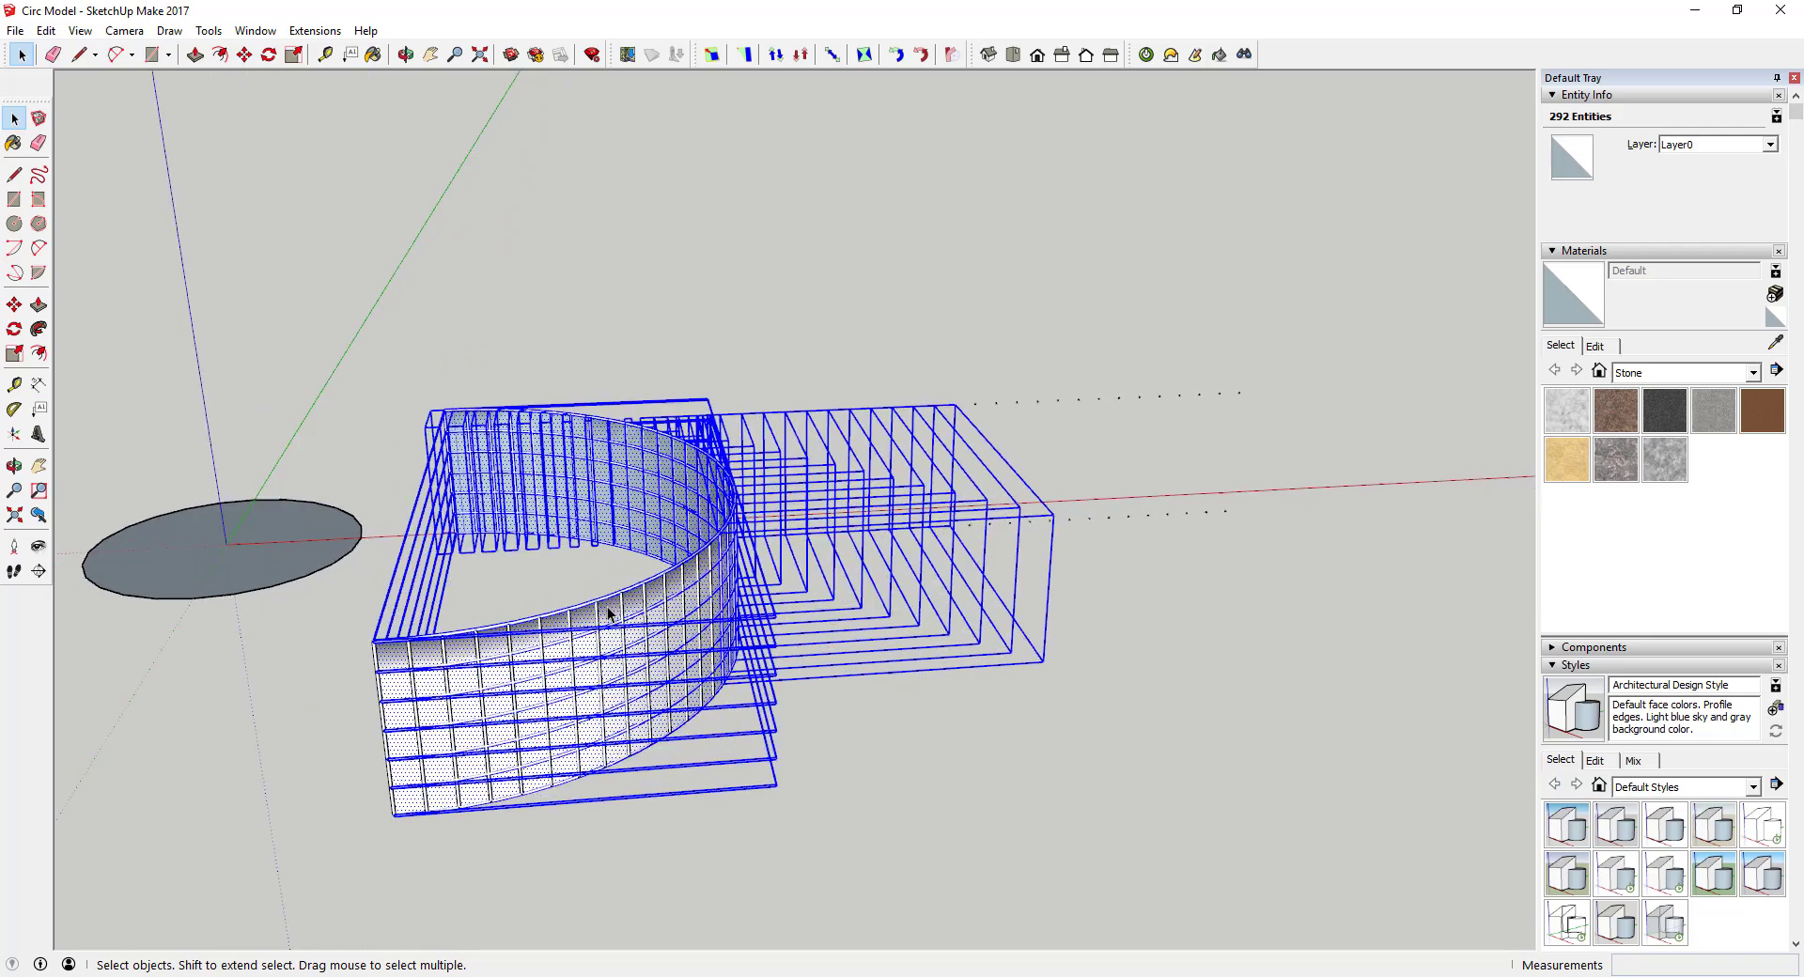
pyautogui.scroll(-4, 606, 599)
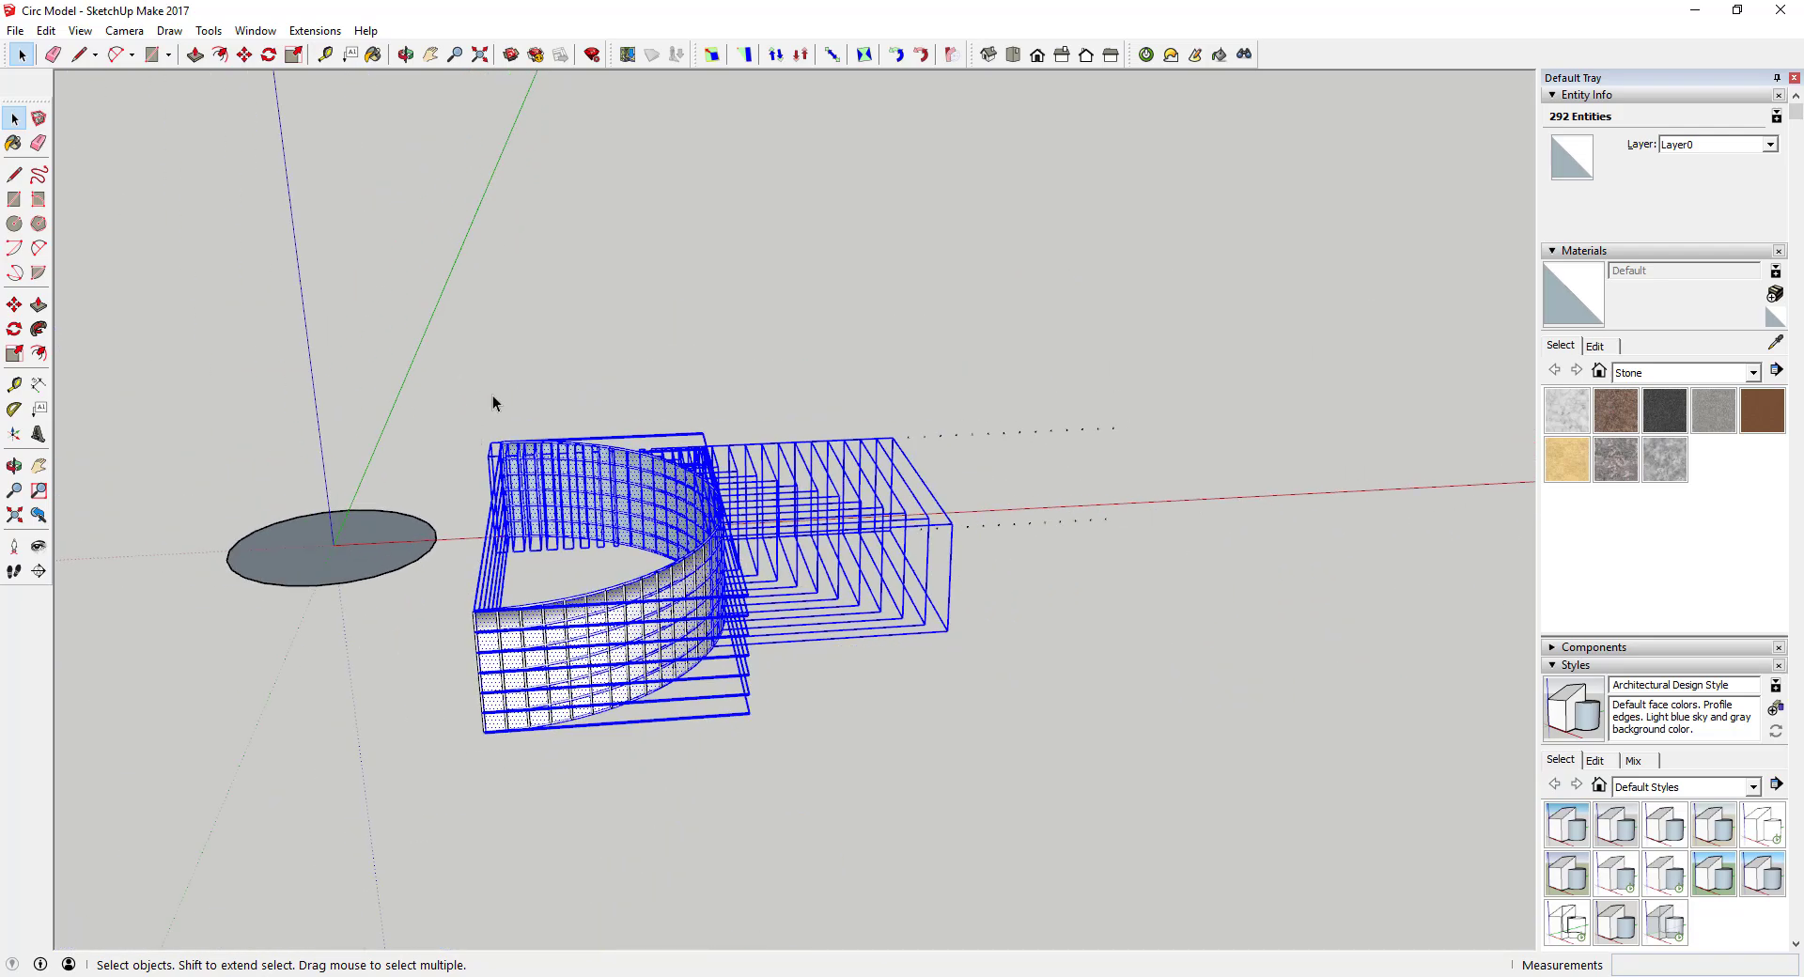
pyautogui.moveTo(453, 355); pyautogui.dragTo(1283, 836)
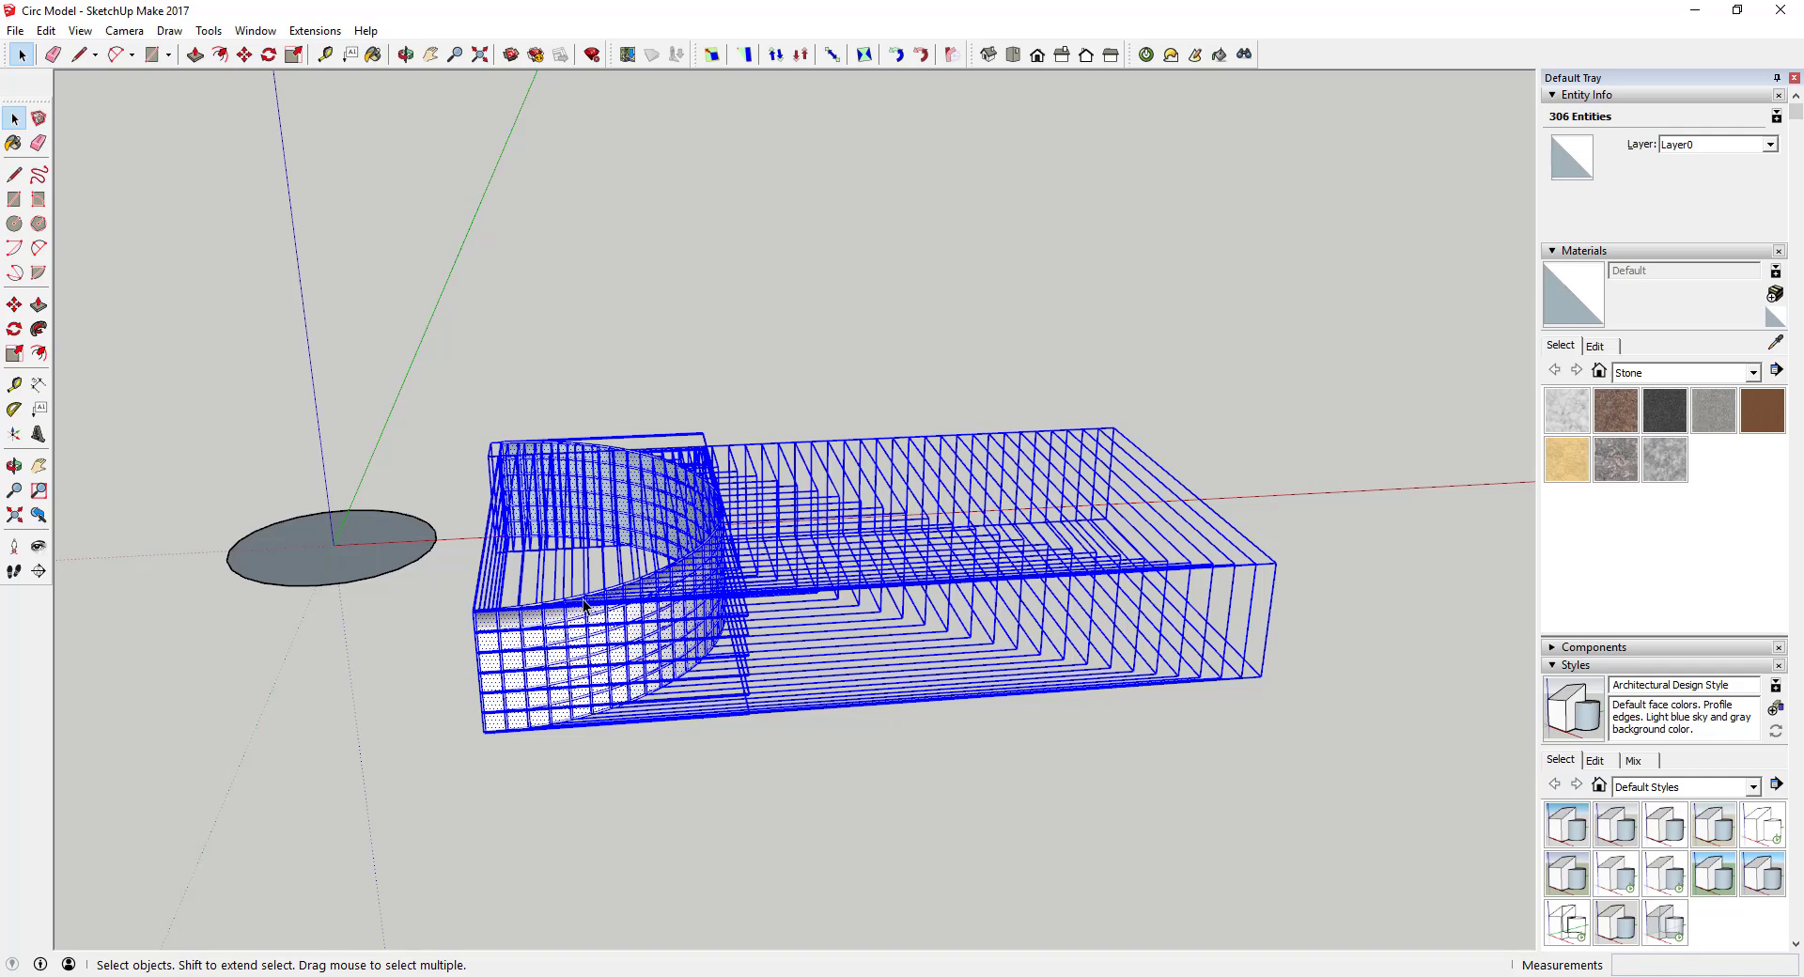
pyautogui.scroll(-3, 682, 522)
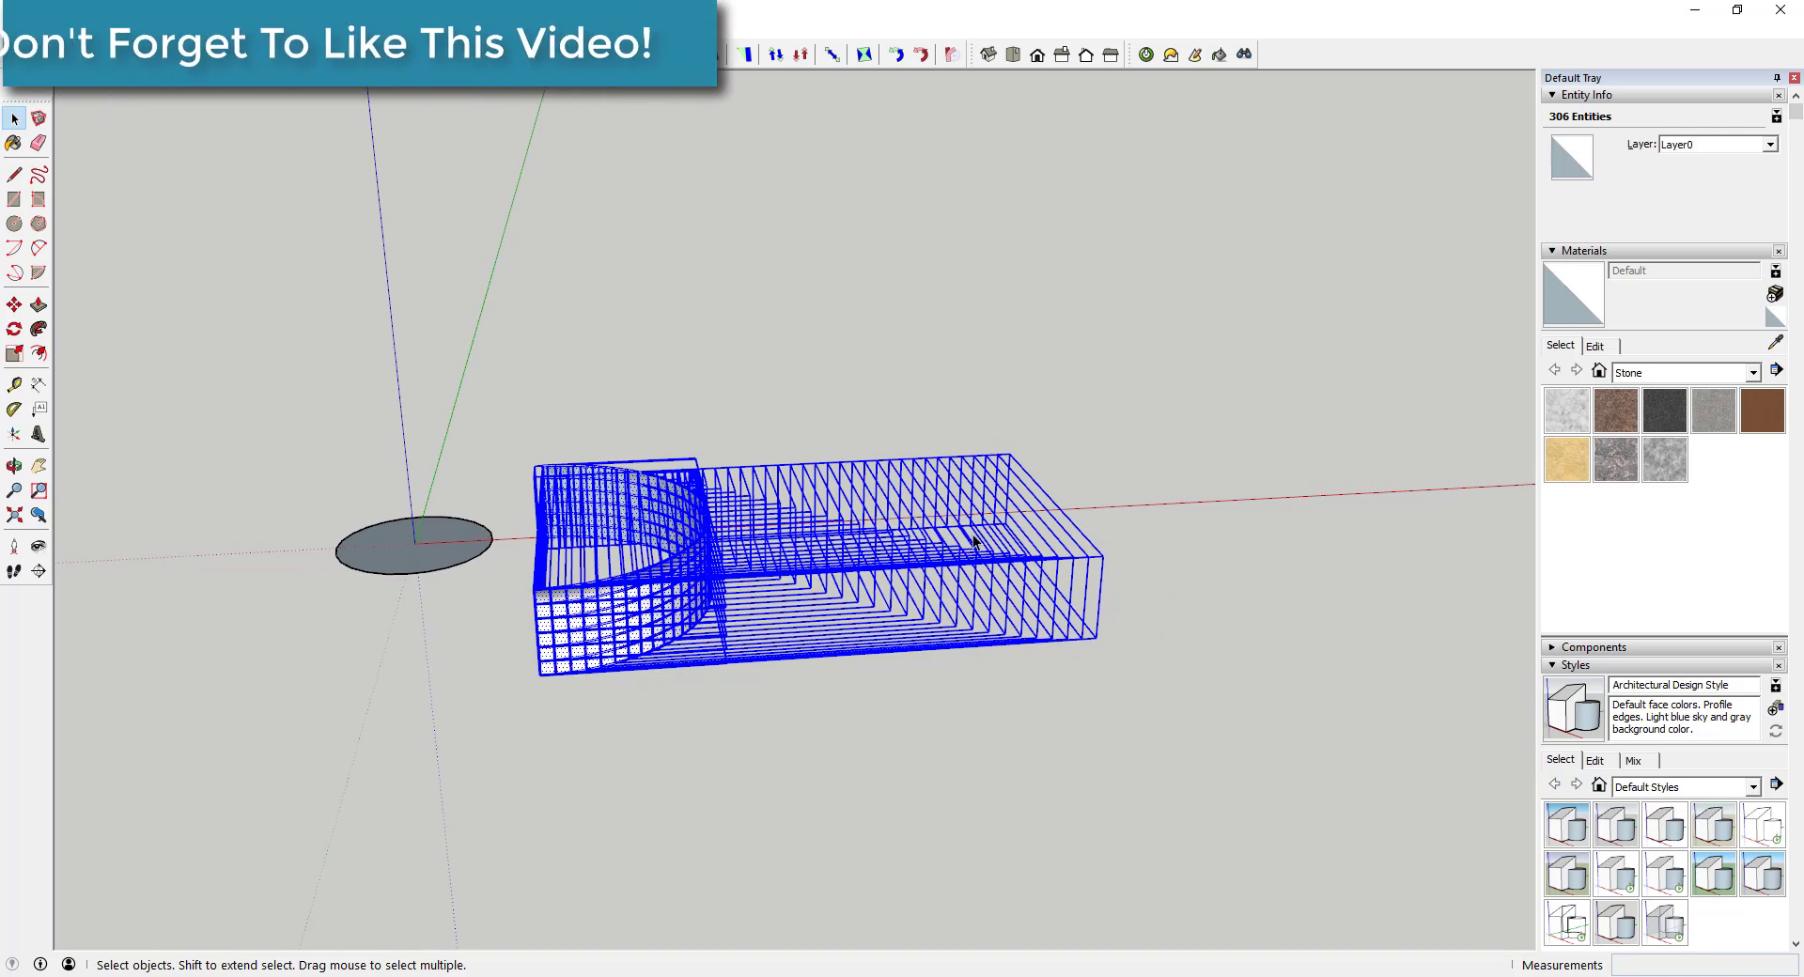
pyautogui.scroll(2, 974, 542)
pyautogui.press('Delete')
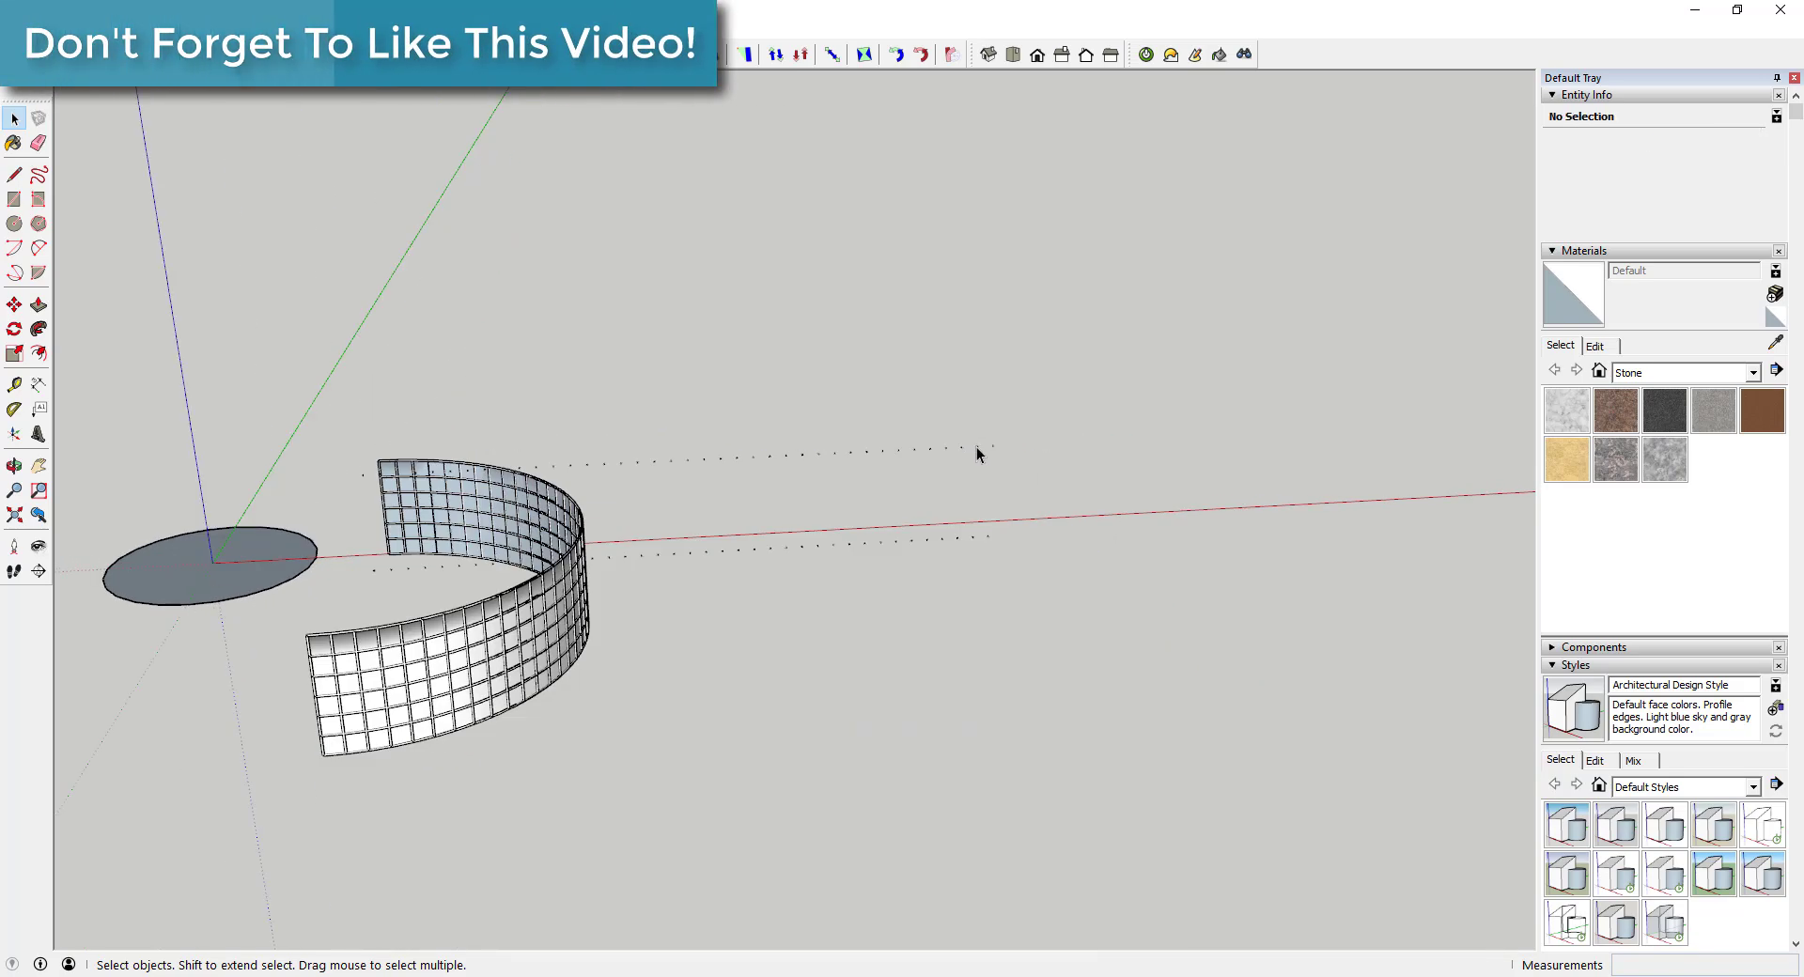
pyautogui.hotkey('ctrl', 'z')
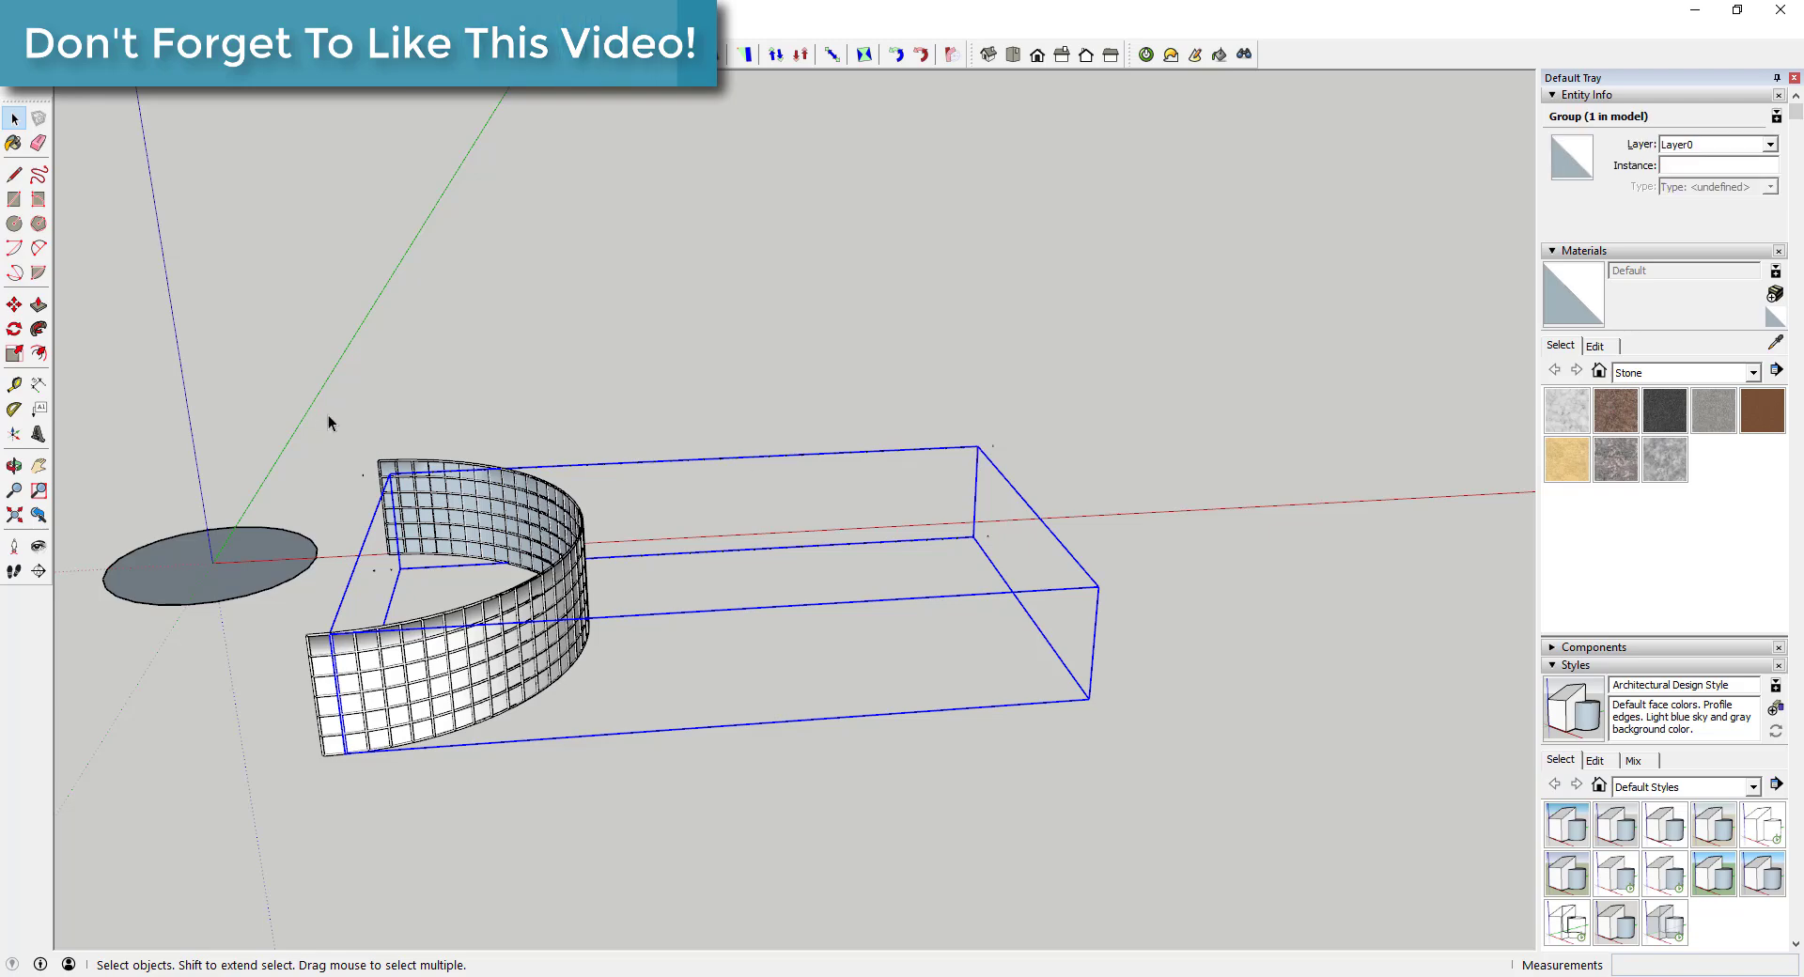
pyautogui.scroll(-3, 329, 422)
pyautogui.moveTo(364, 364); pyautogui.dragTo(773, 681)
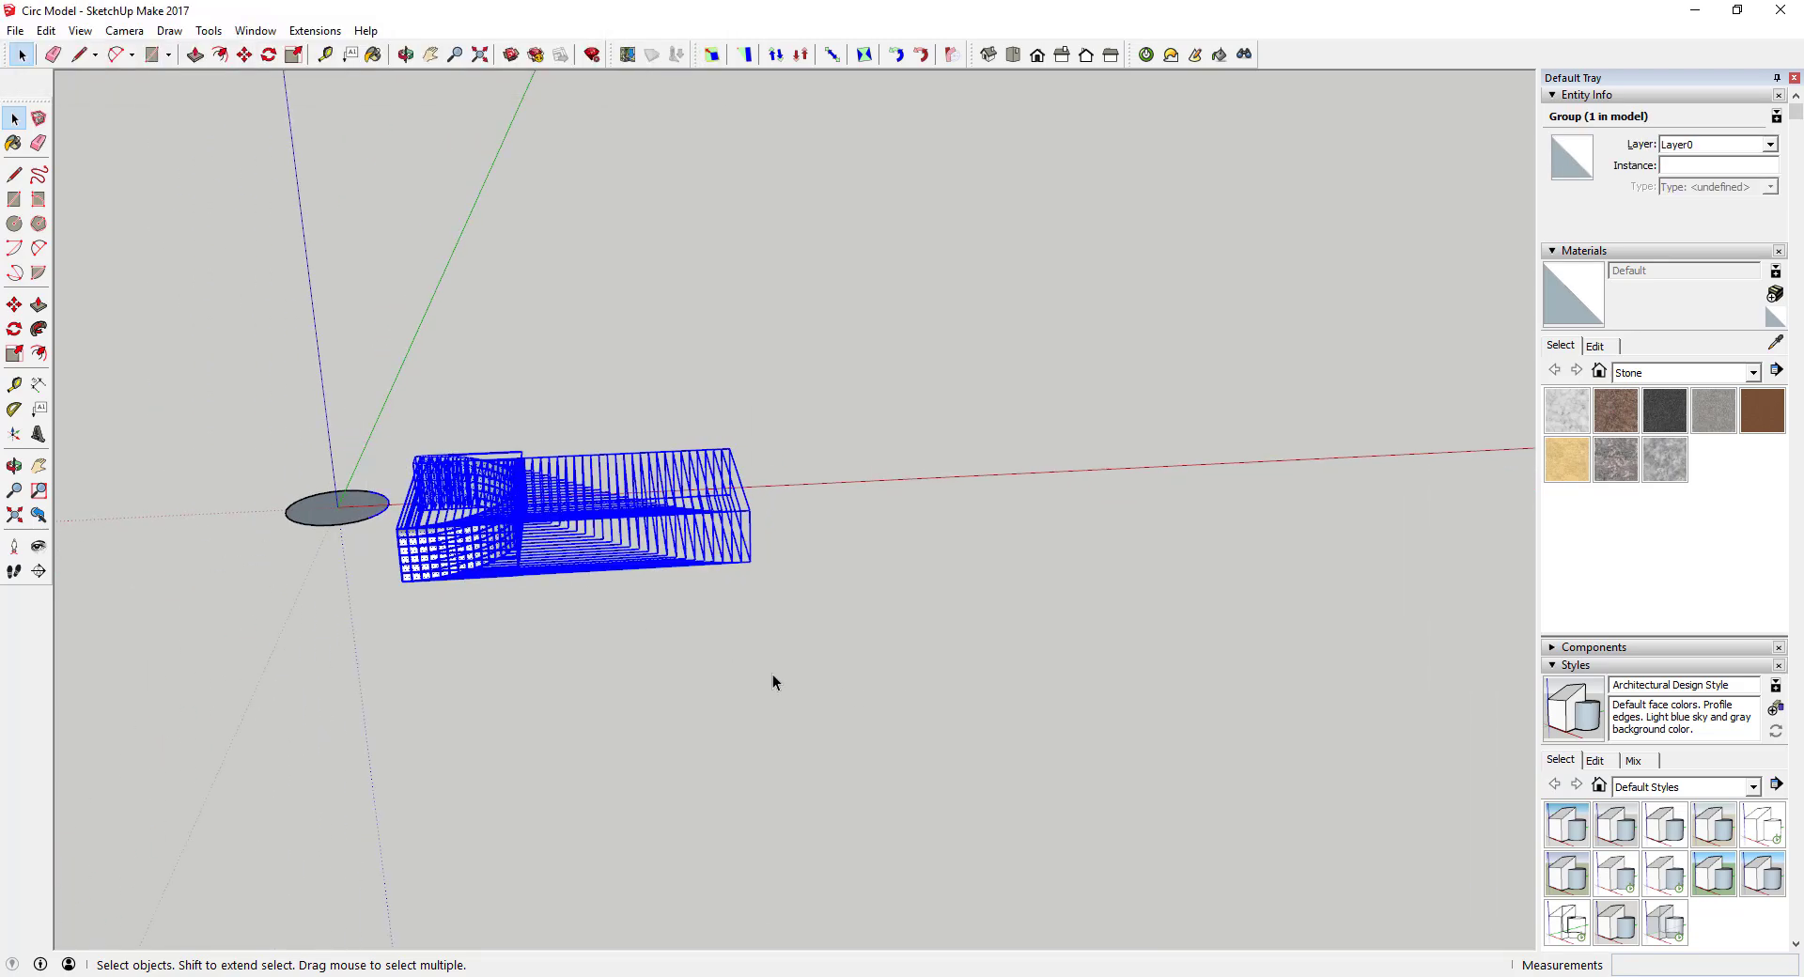
pyautogui.press('Delete')
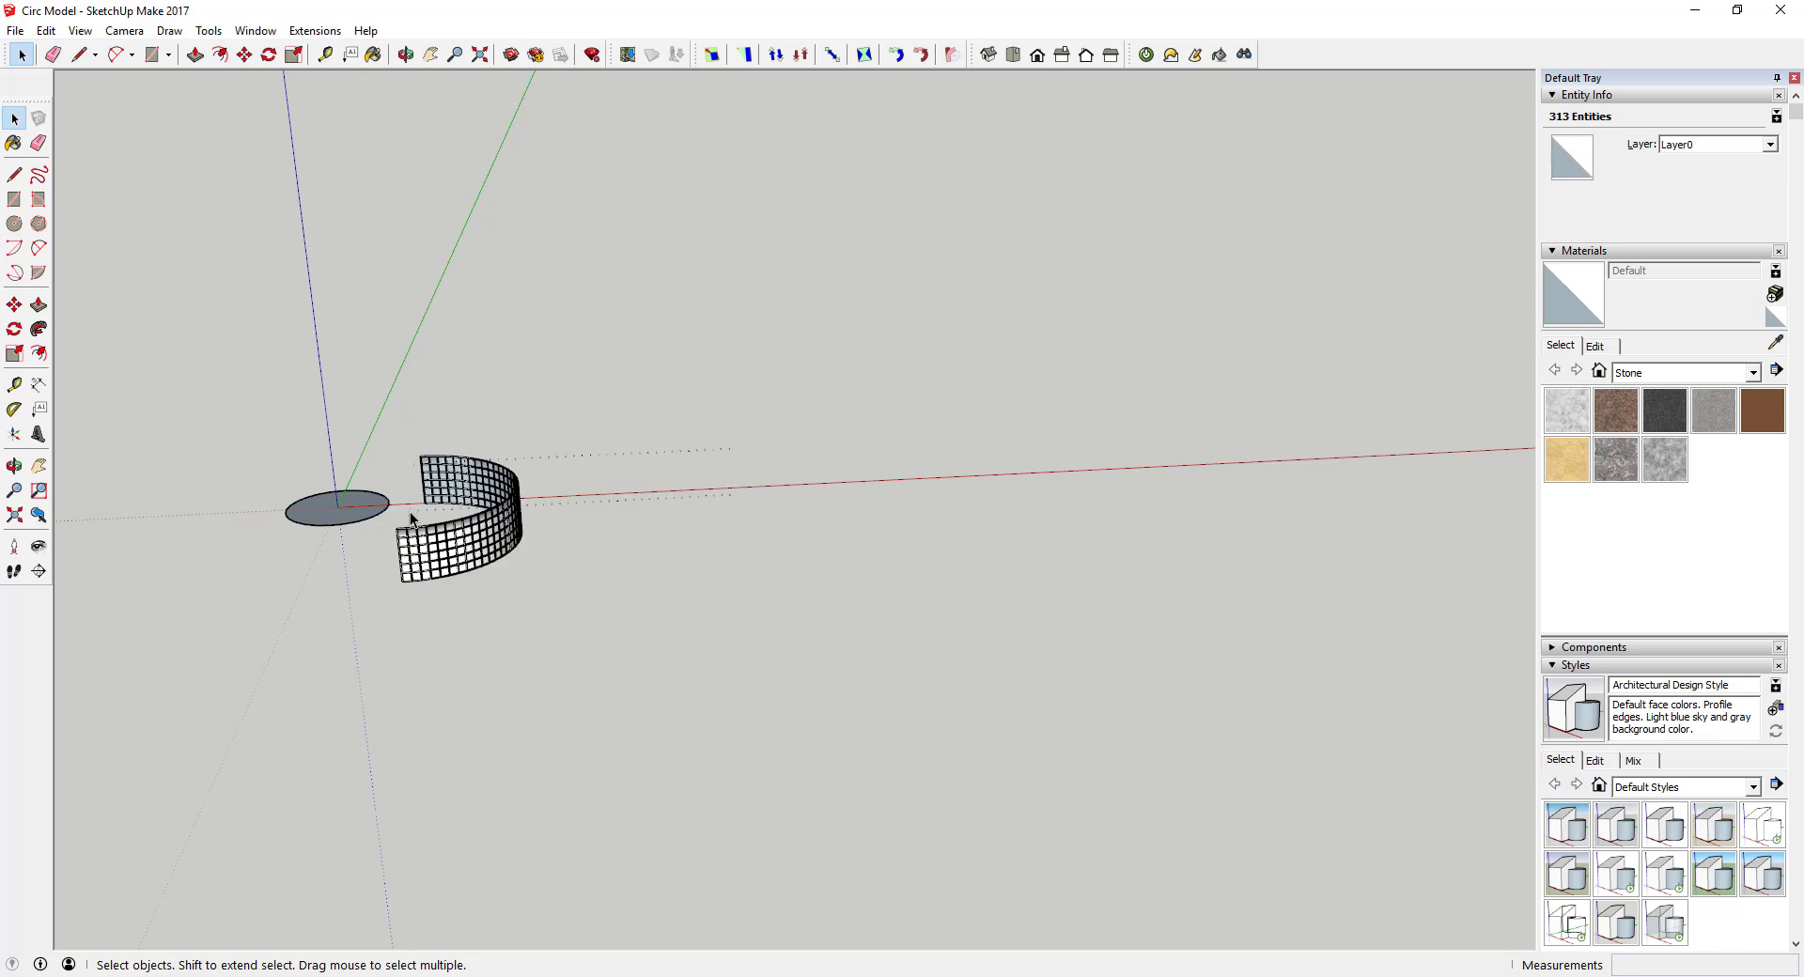
# Step: Move the grid wall geometry farther along the red axis, away from the circle
pyautogui.moveTo(399, 438); pyautogui.dragTo(451, 422, button='middle')
pyautogui.press('space')
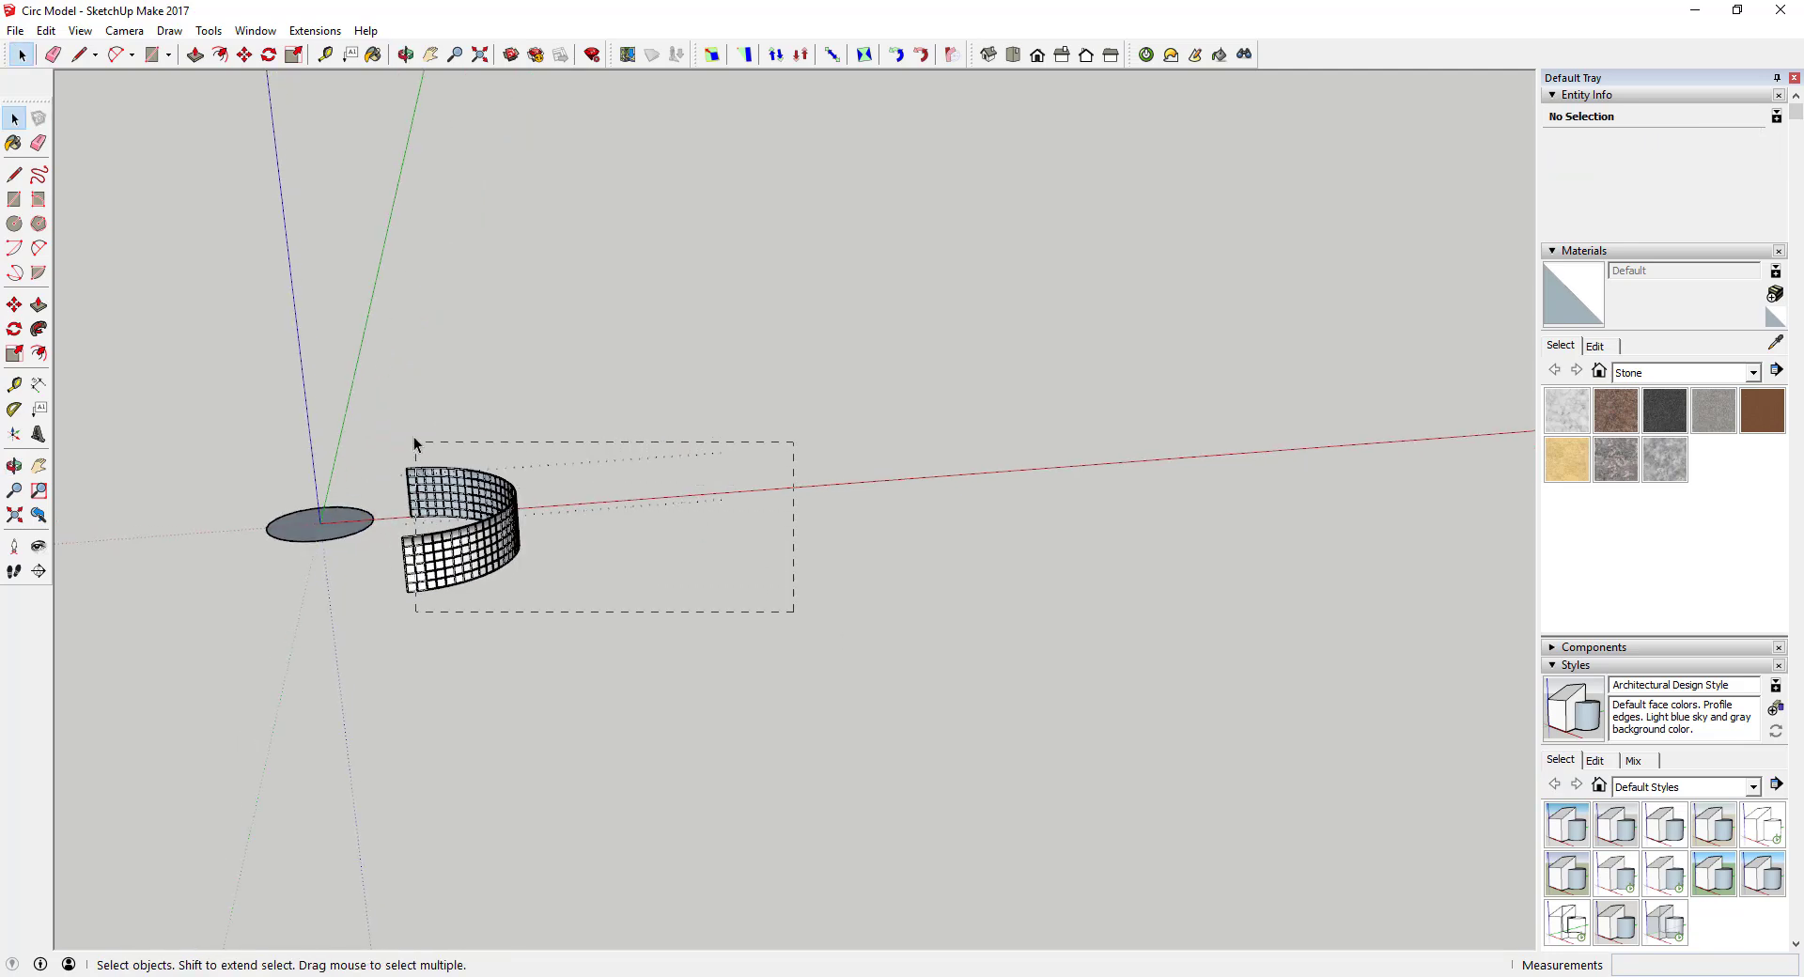
pyautogui.moveTo(400, 430); pyautogui.dragTo(400, 428)
pyautogui.press('m')
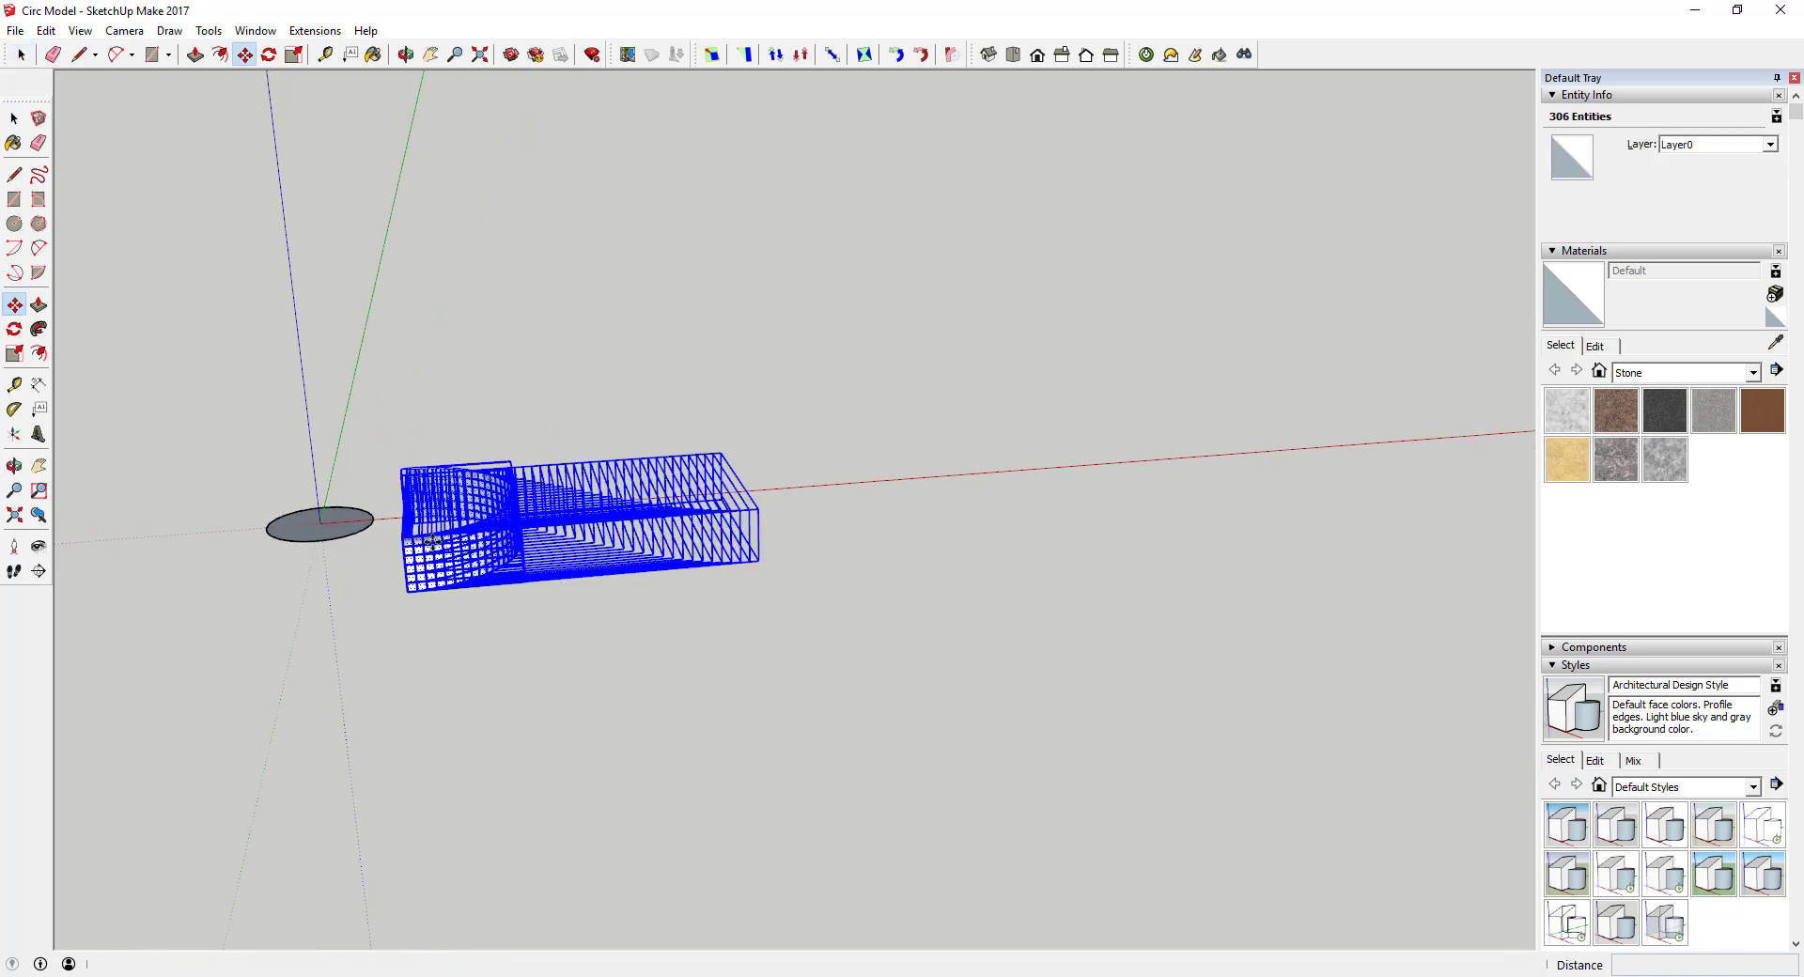
pyautogui.click(403, 538)
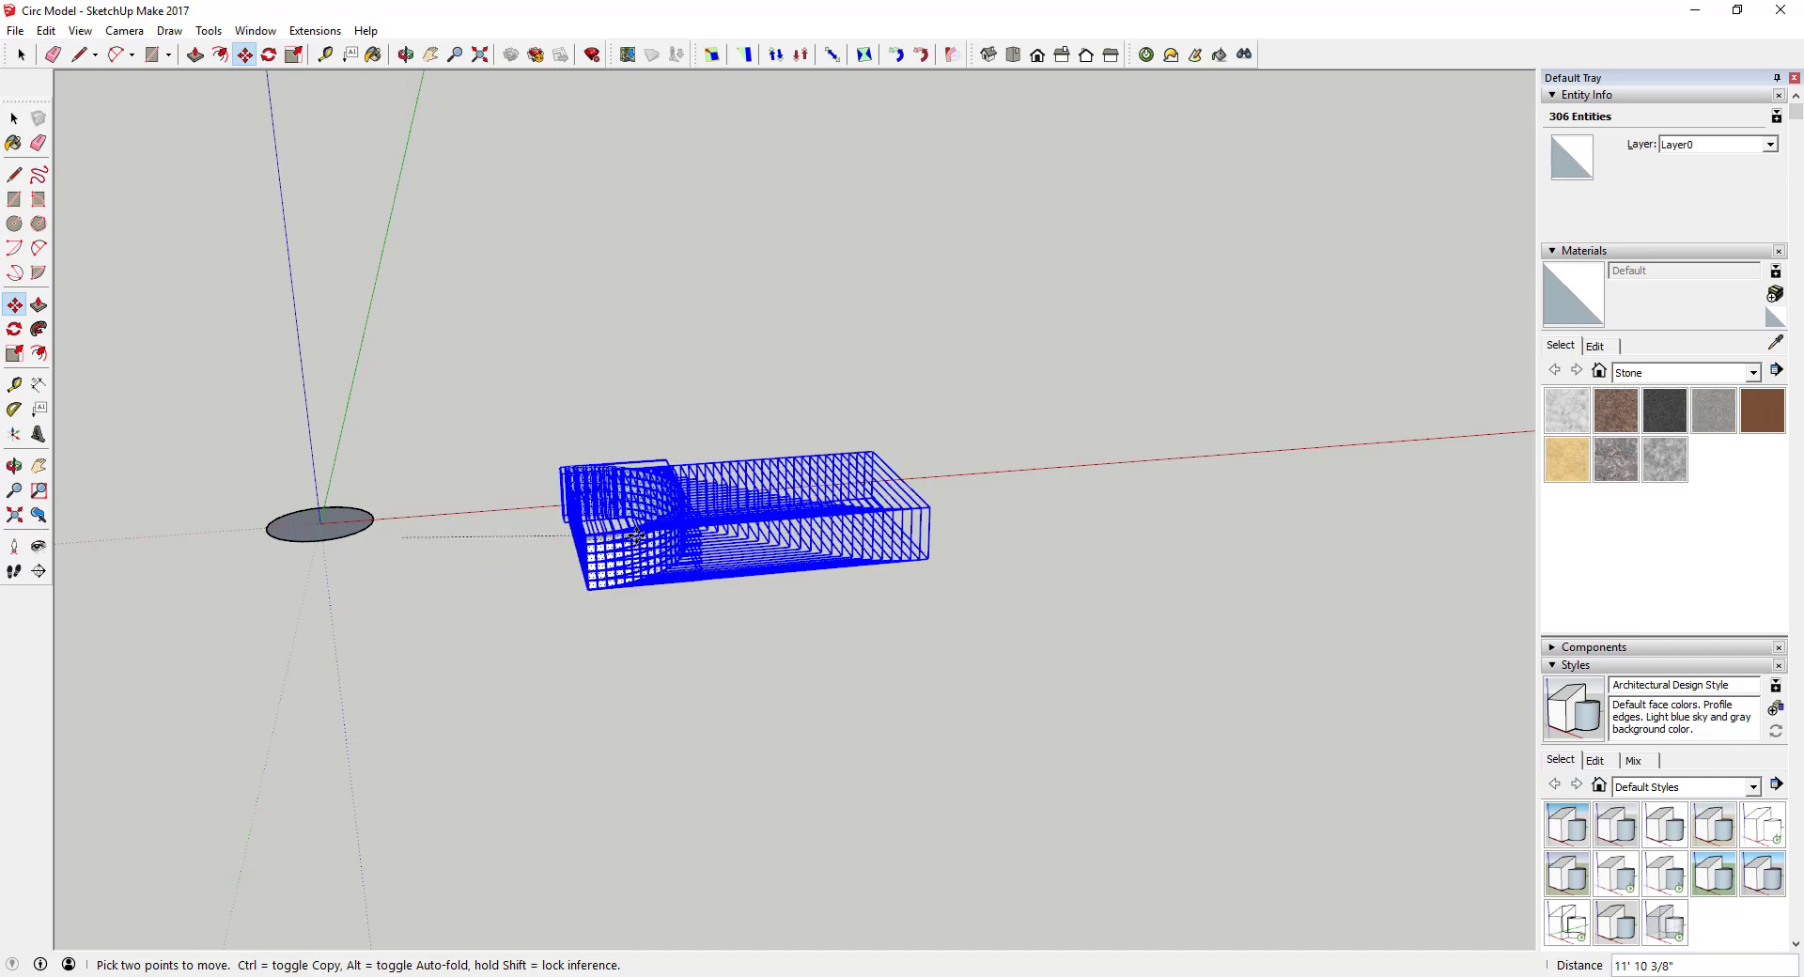
pyautogui.click(774, 485)
pyautogui.press('space')
pyautogui.scroll(5, 685, 518)
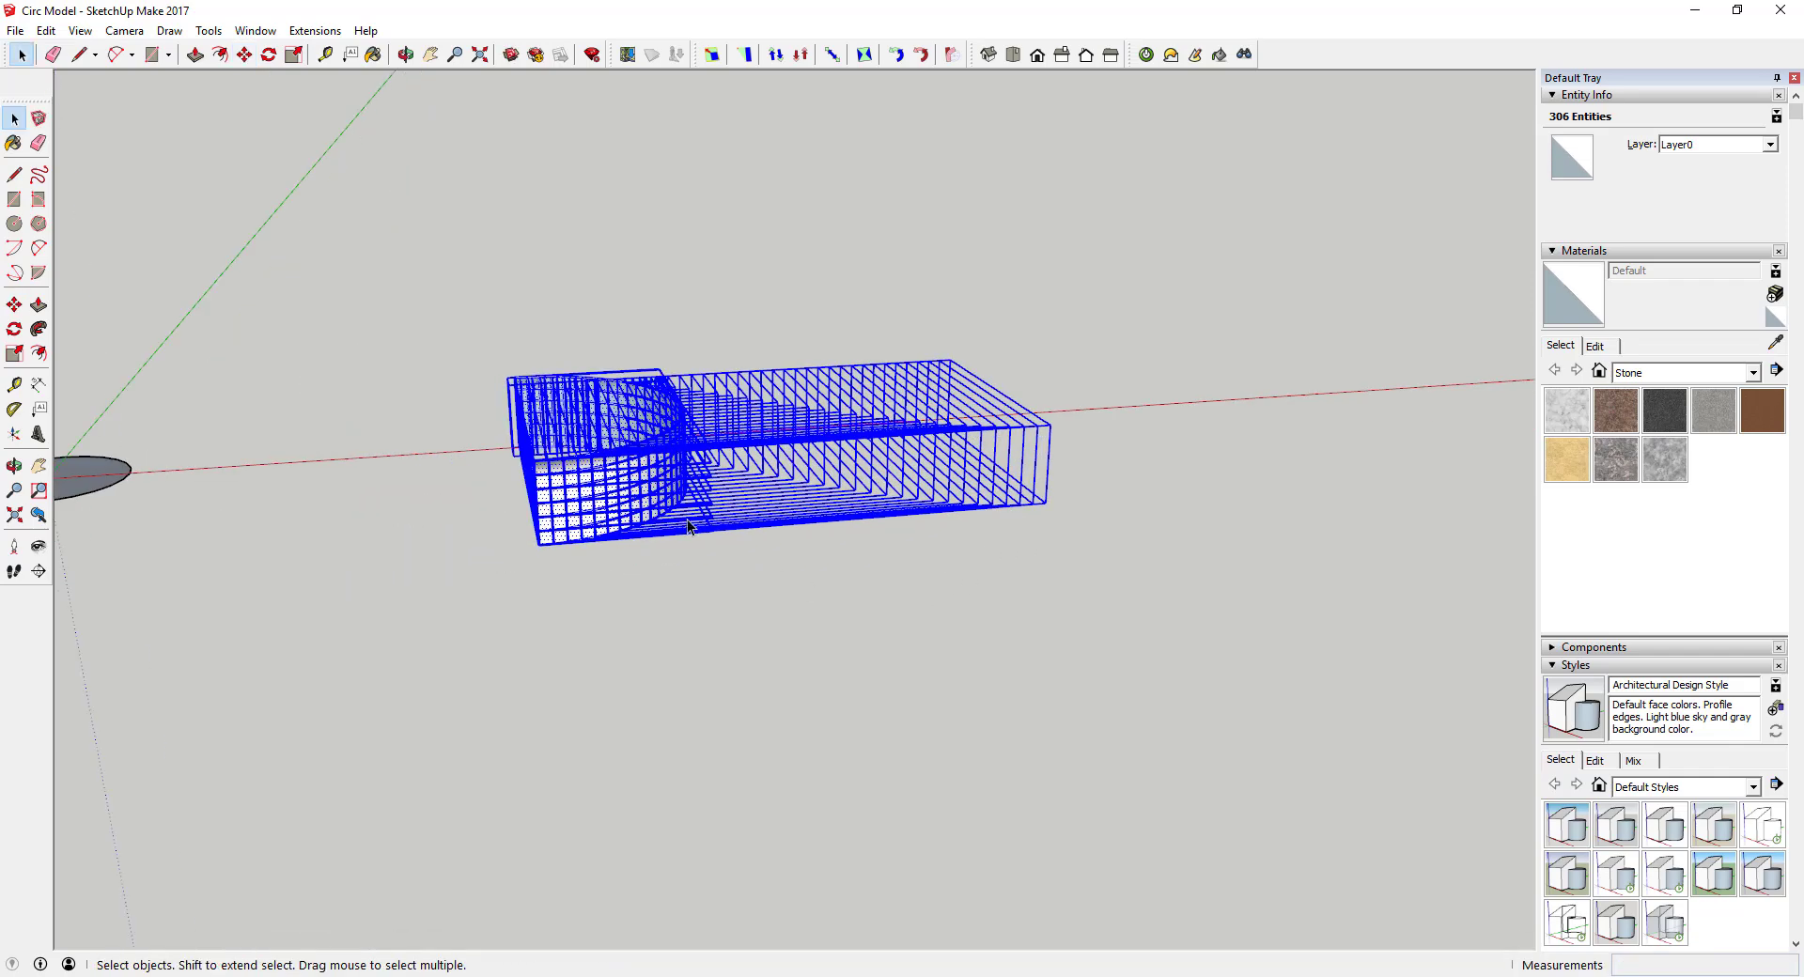
# Step: Explode the boxed geometry into loose pieces and check the loose edges around the wall
pyautogui.rightClick(523, 455)
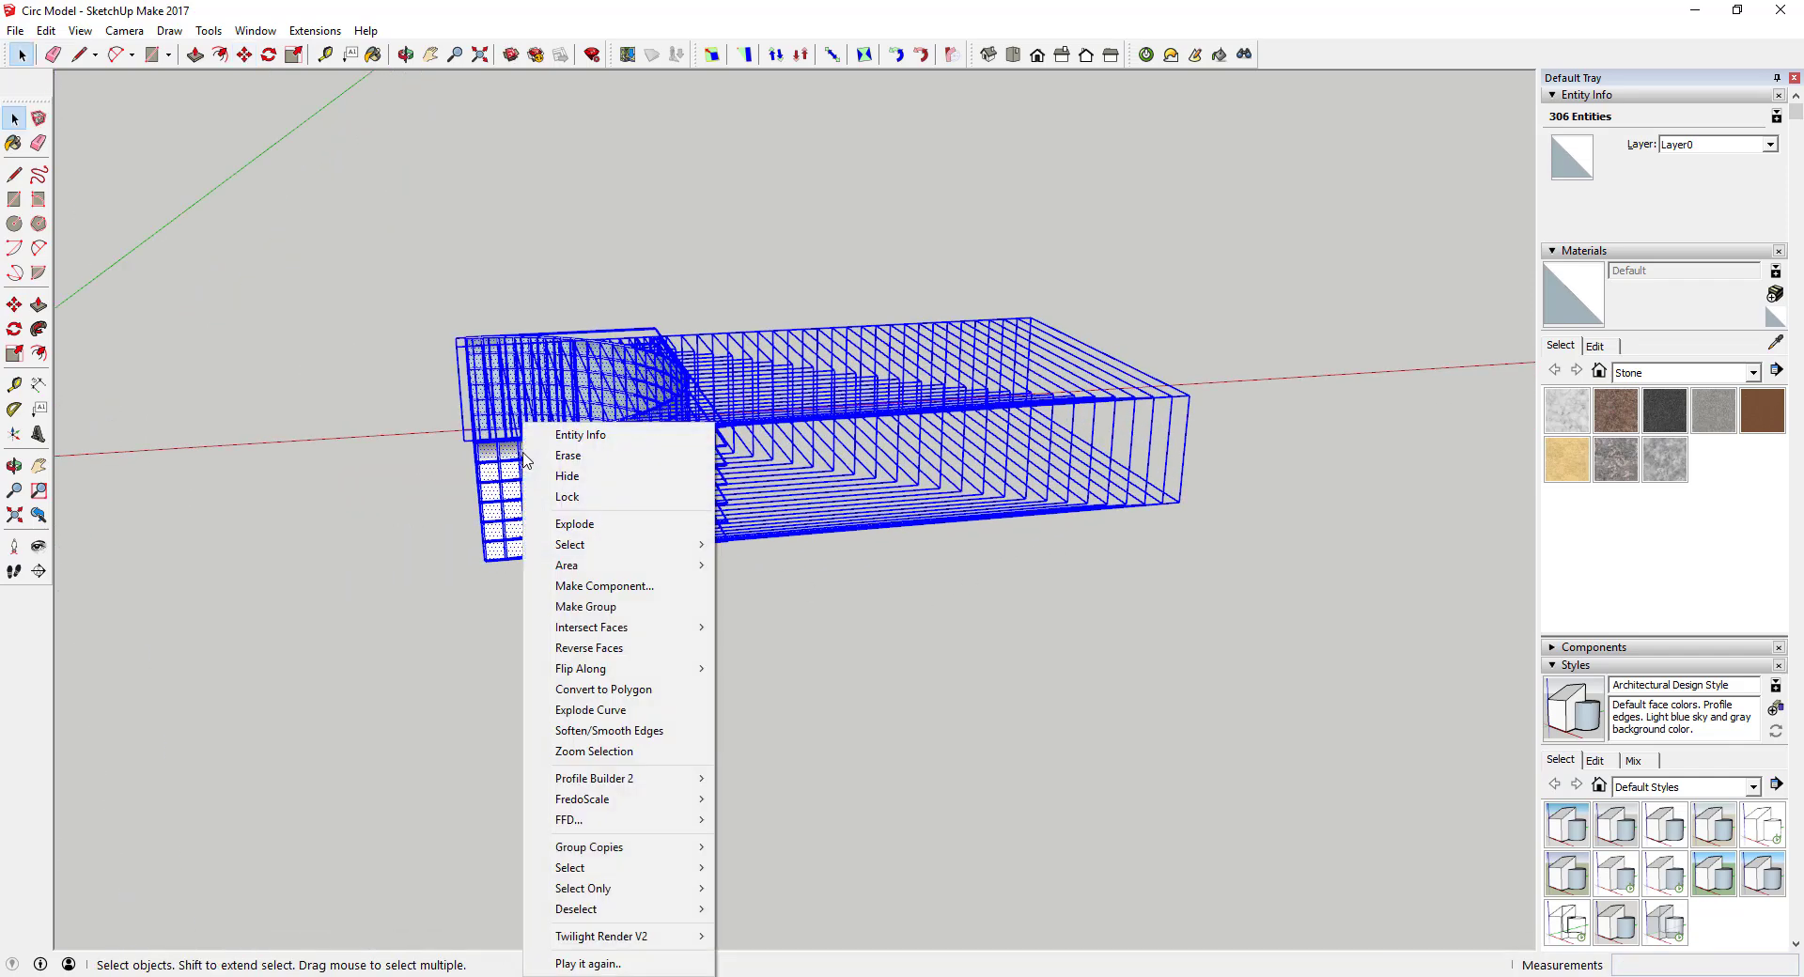
pyautogui.click(575, 523)
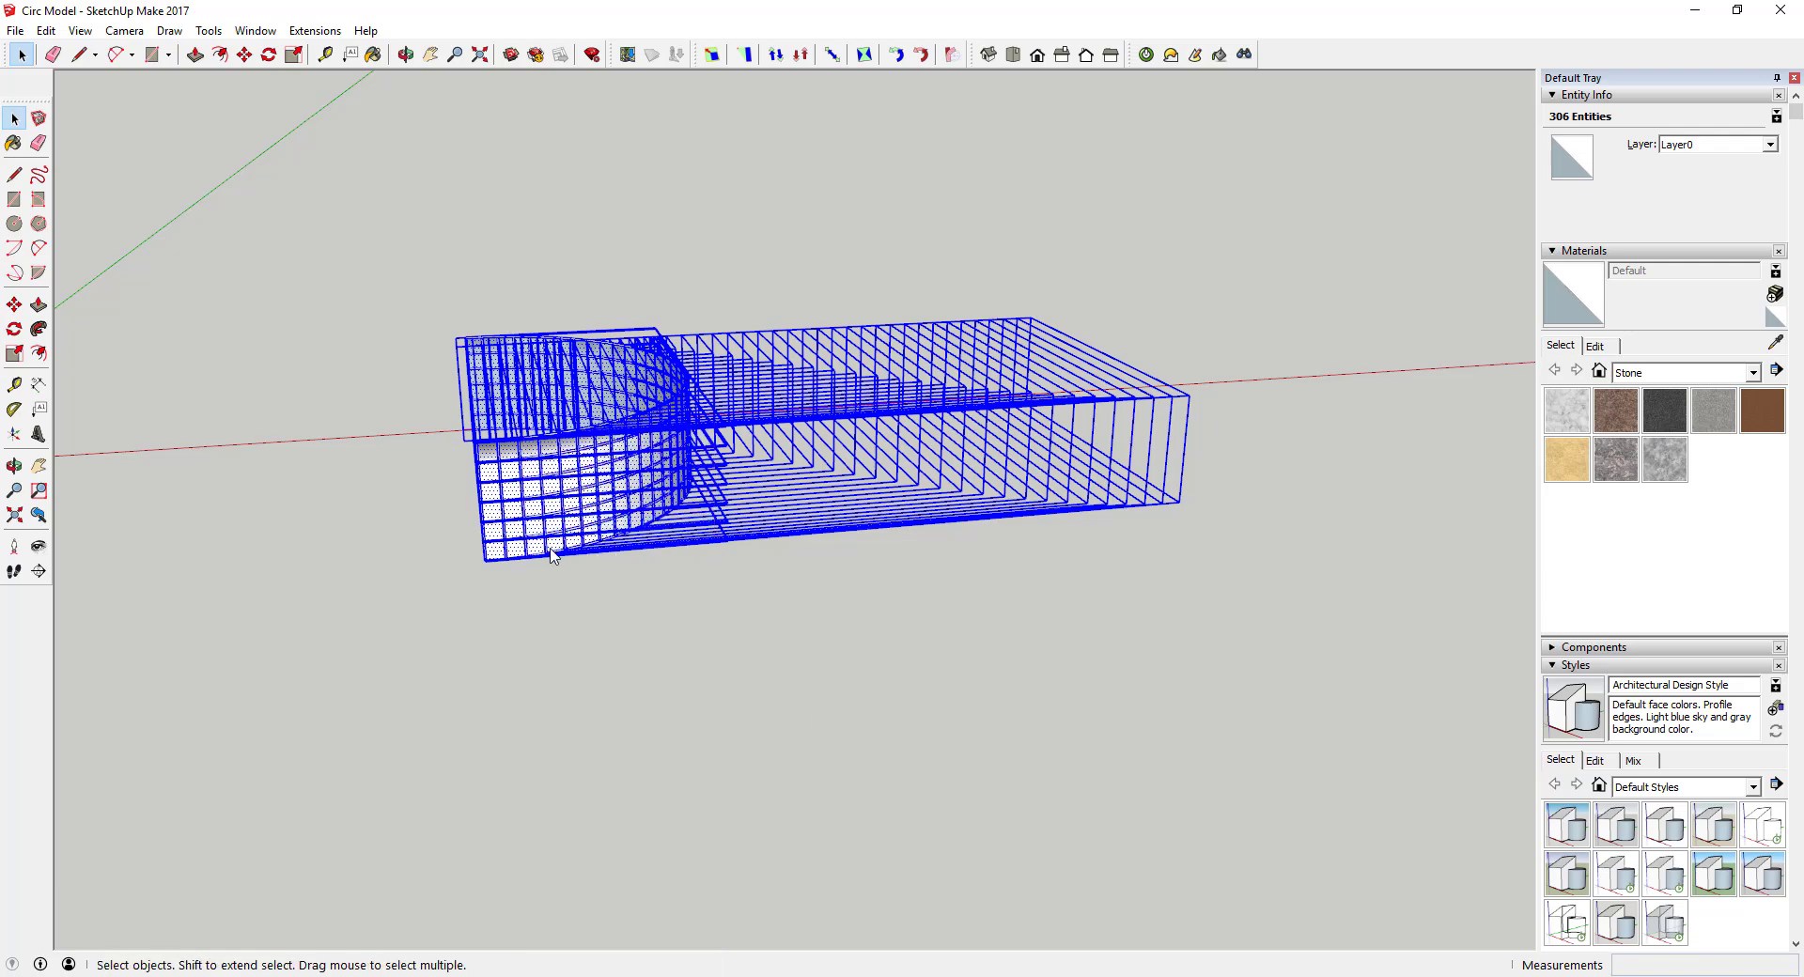
pyautogui.scroll(-6, 729, 496)
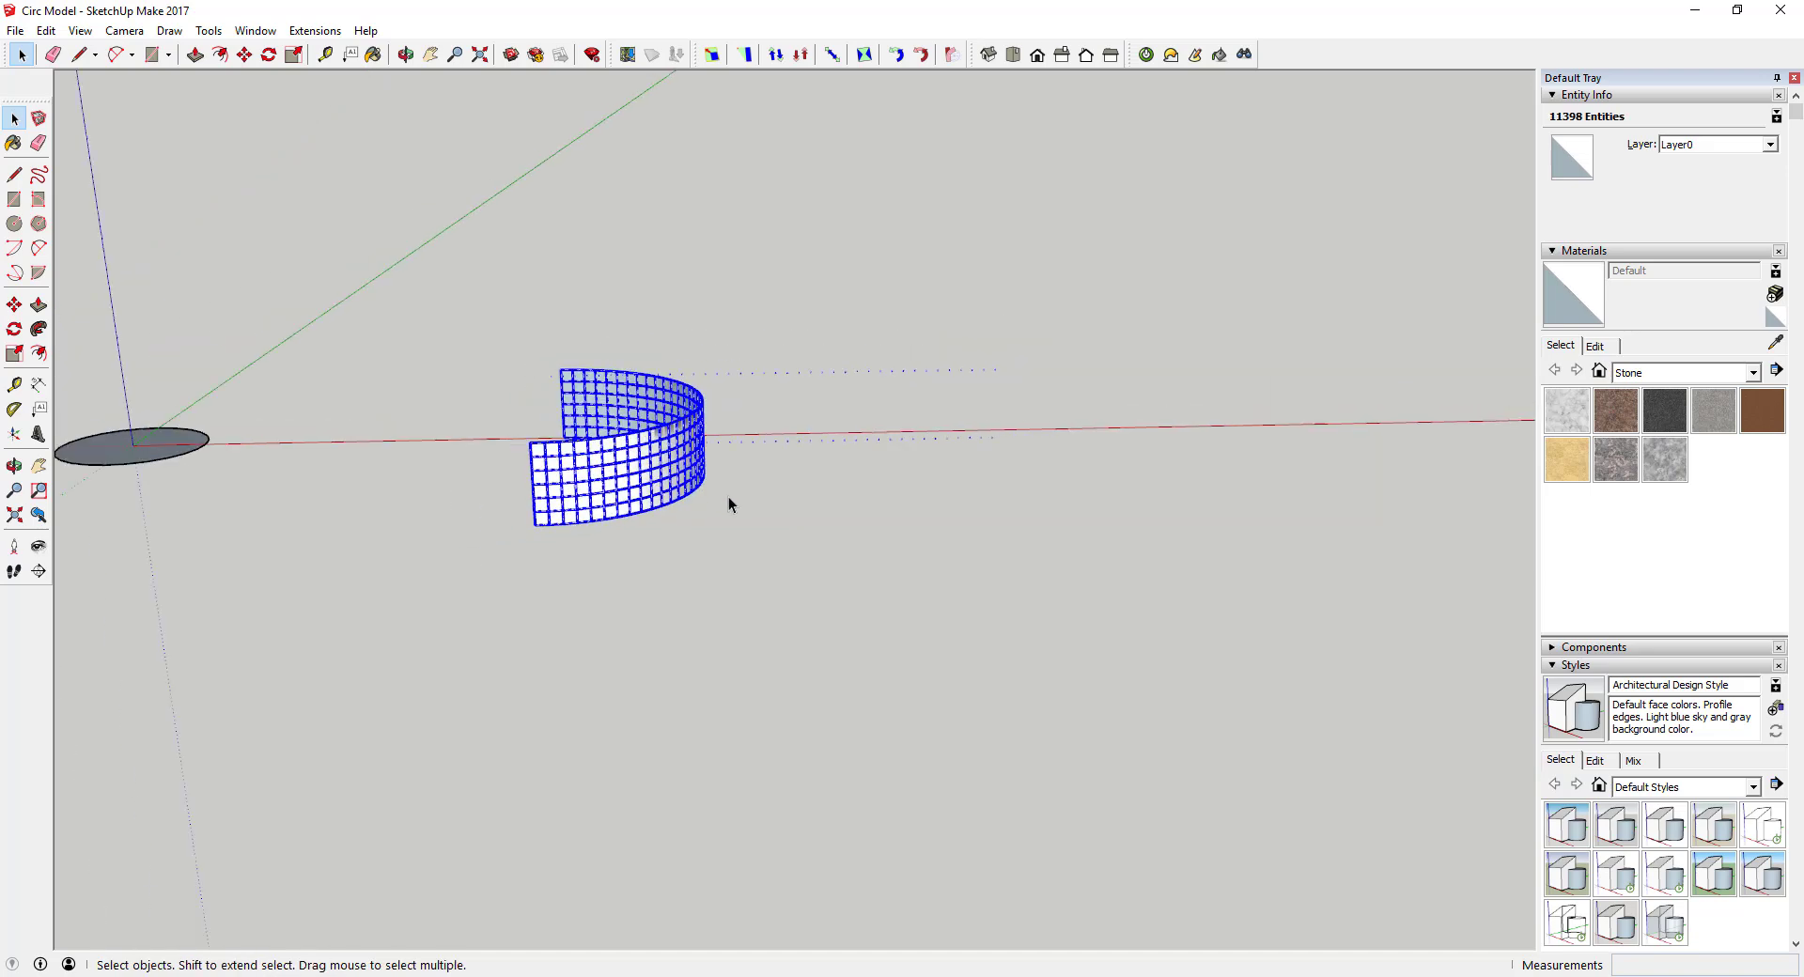
pyautogui.moveTo(761, 391); pyautogui.dragTo(958, 551)
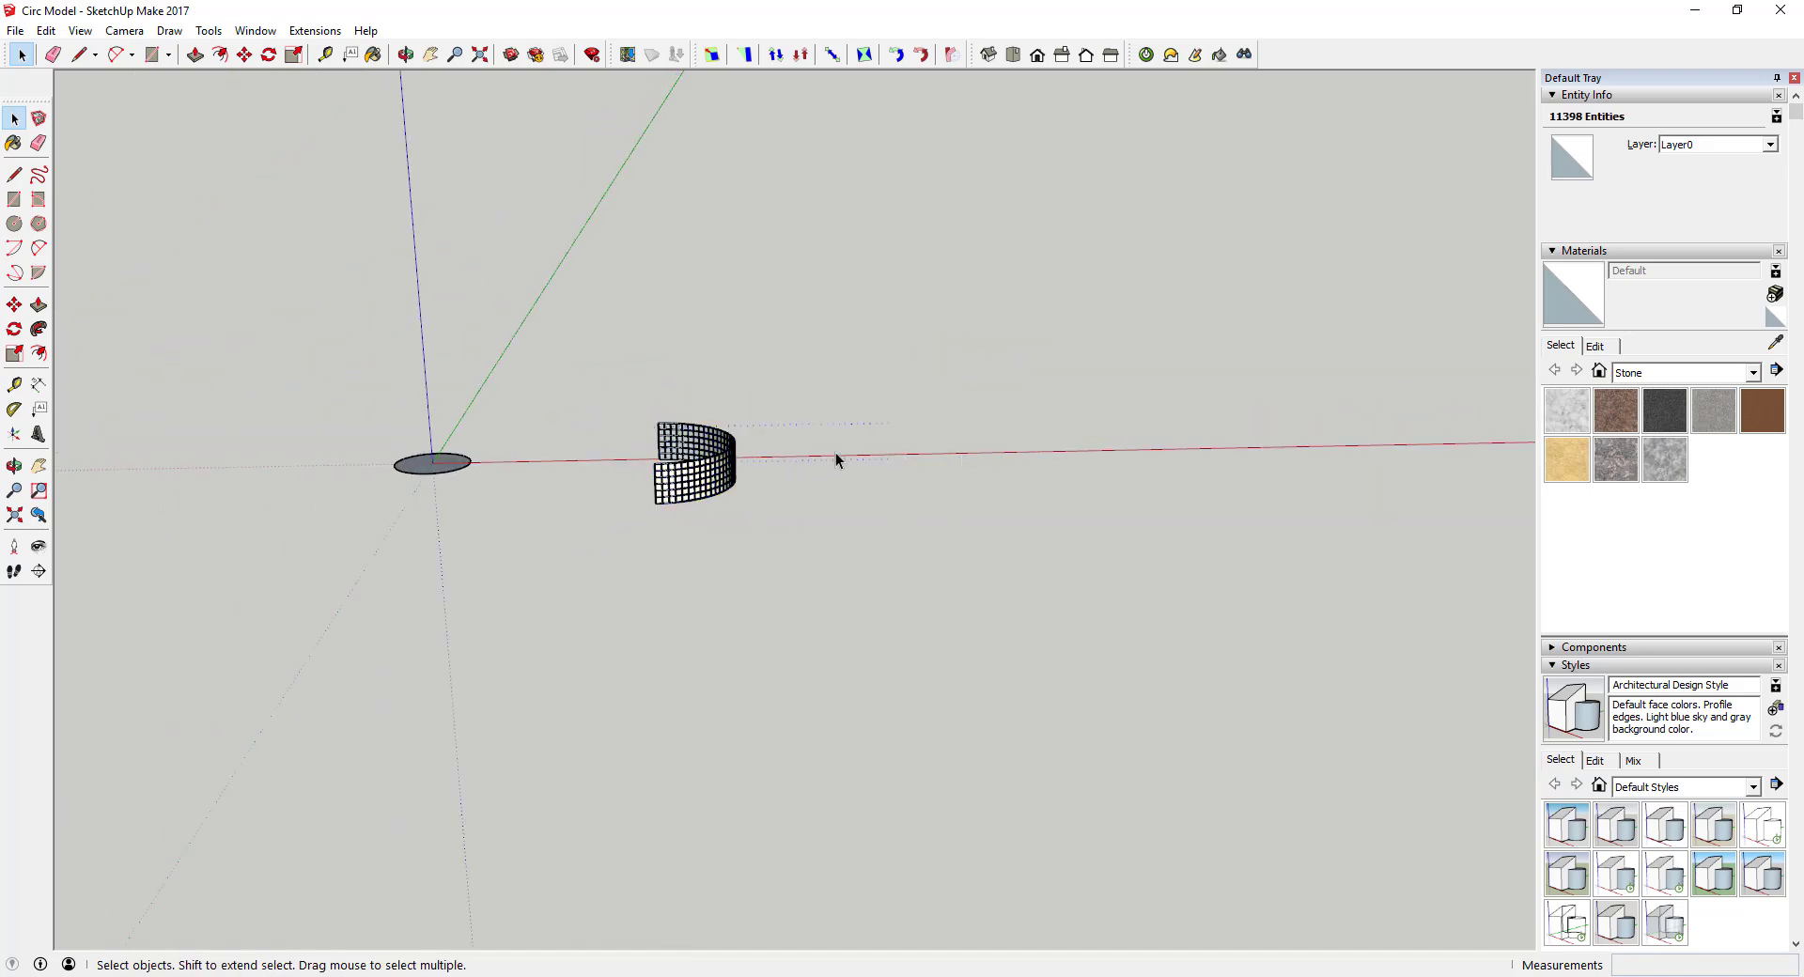
pyautogui.scroll(6, 770, 459)
pyautogui.scroll(-6, 618, 509)
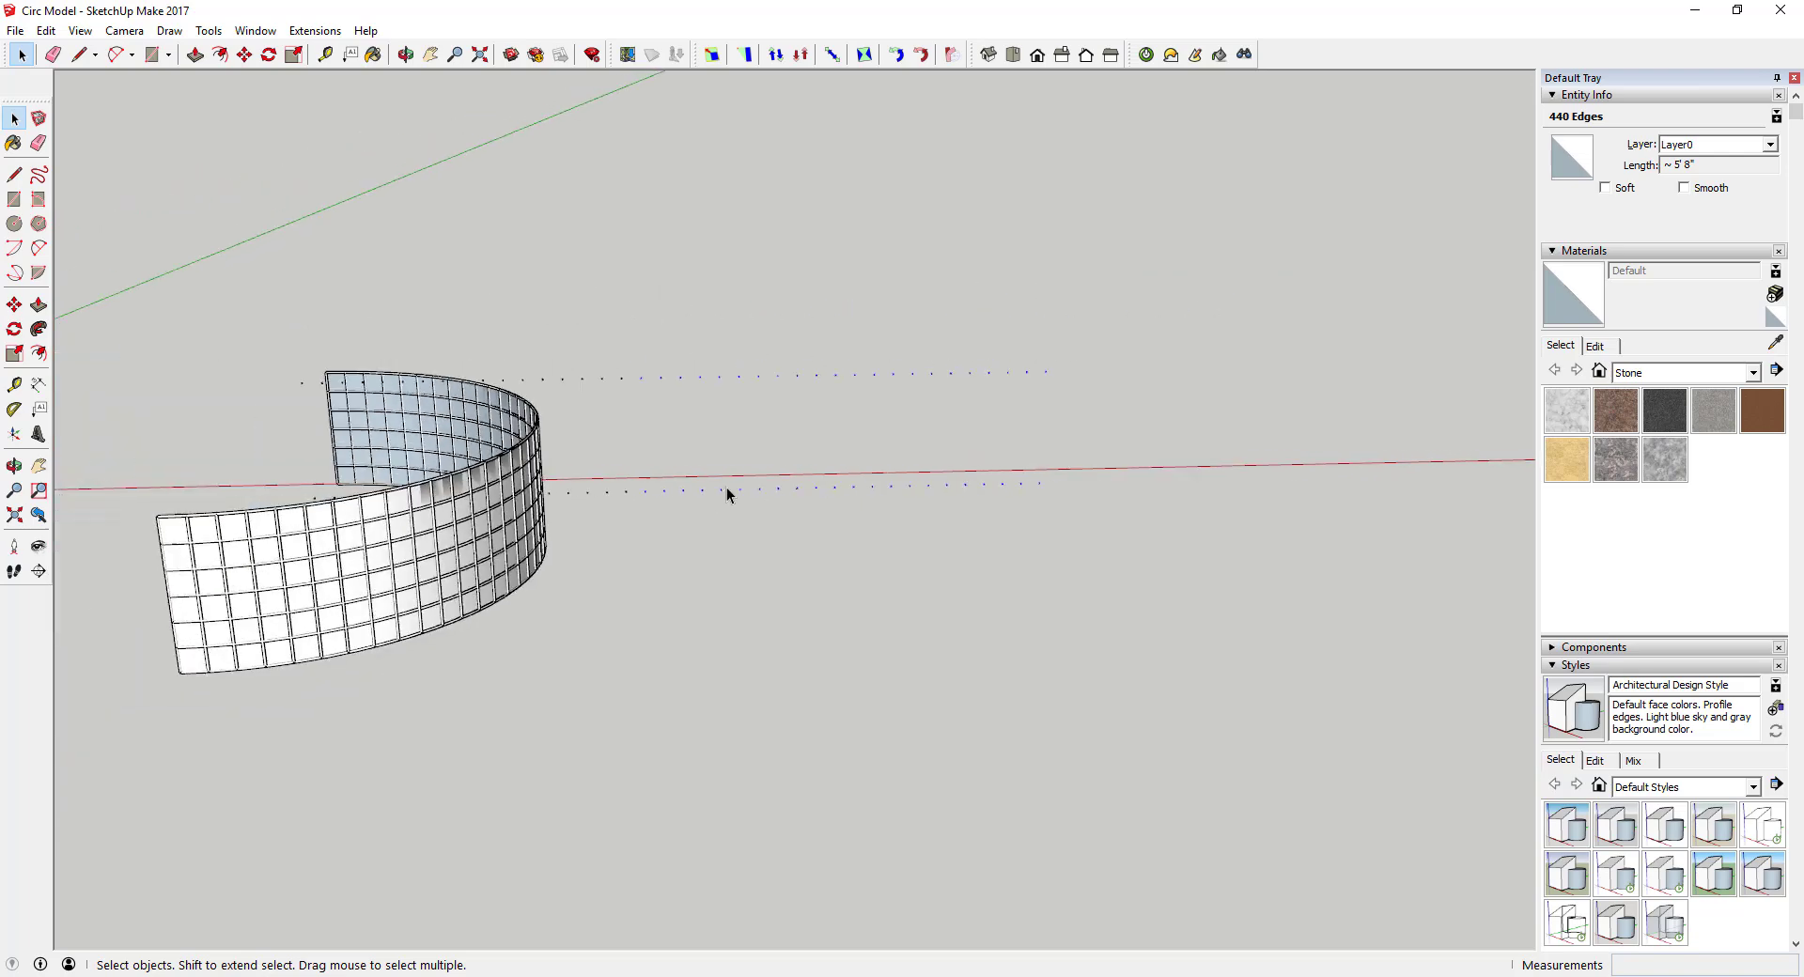
pyautogui.click(615, 138)
pyautogui.scroll(5, 878, 470)
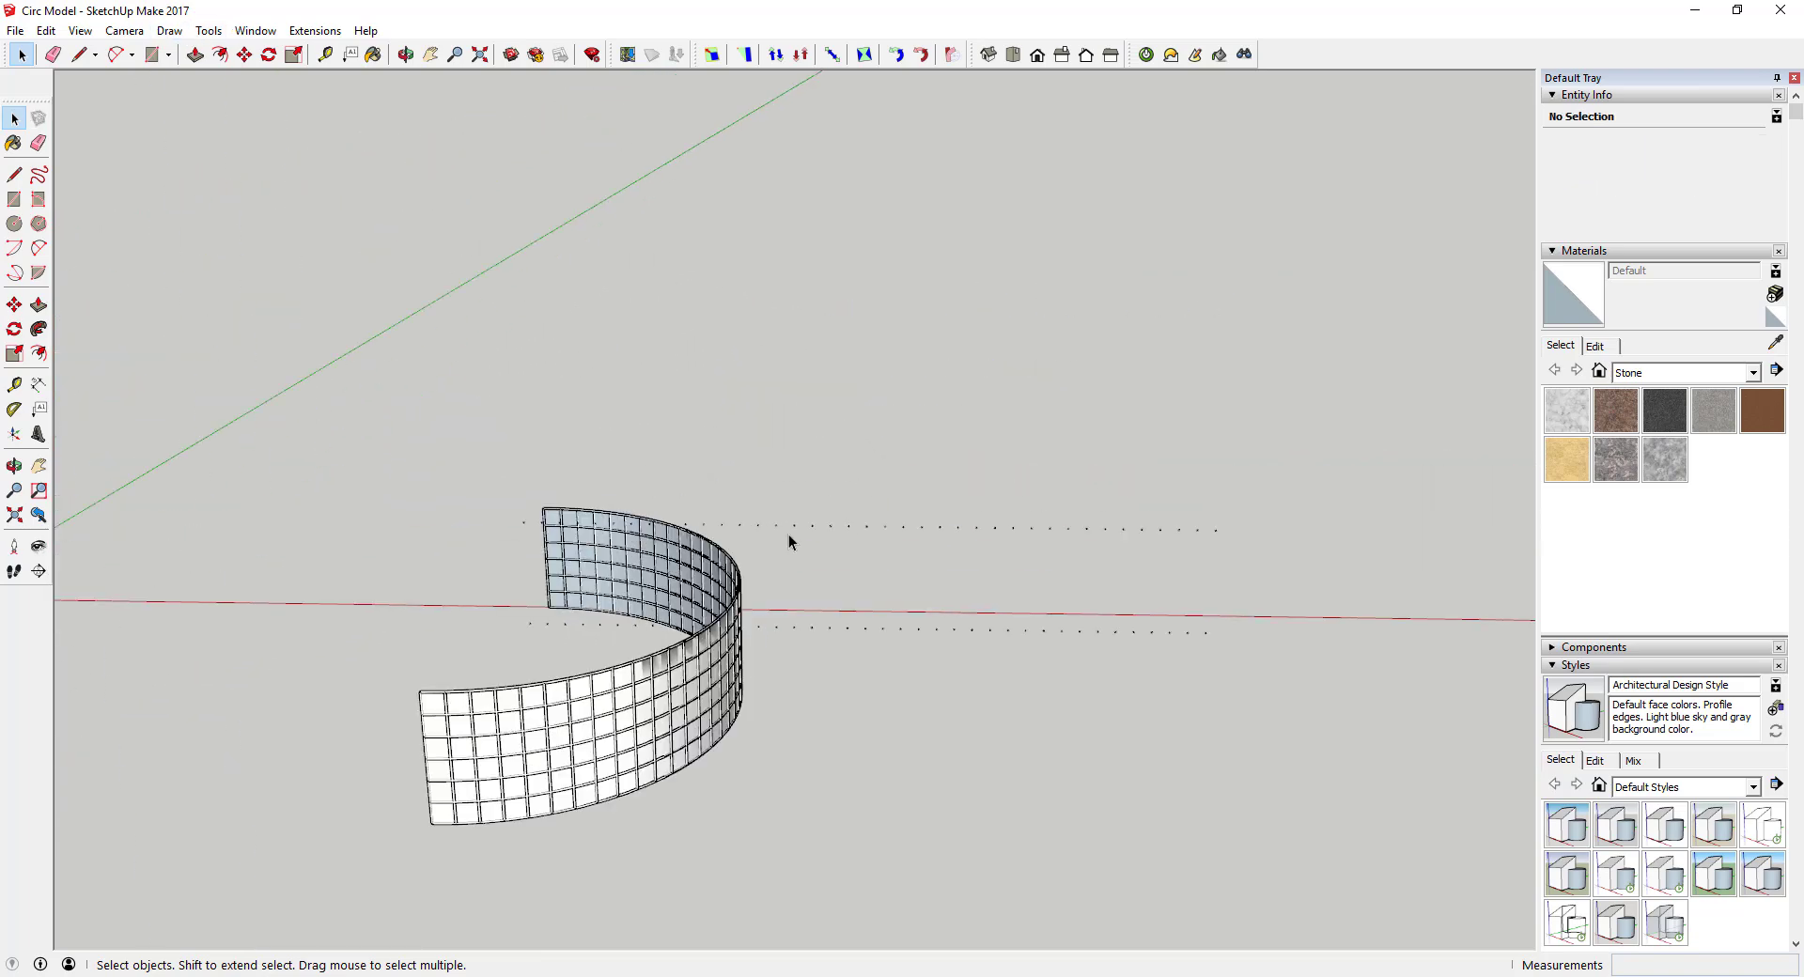
# Step: Delete the stray dotted edges left around the curved wall
pyautogui.moveTo(770, 427); pyautogui.dragTo(1375, 763)
pyautogui.click(1141, 637)
pyautogui.moveTo(799, 616); pyautogui.dragTo(707, 543, button='middle')
pyautogui.scroll(2, 841, 498)
pyautogui.scroll(2, 774, 478)
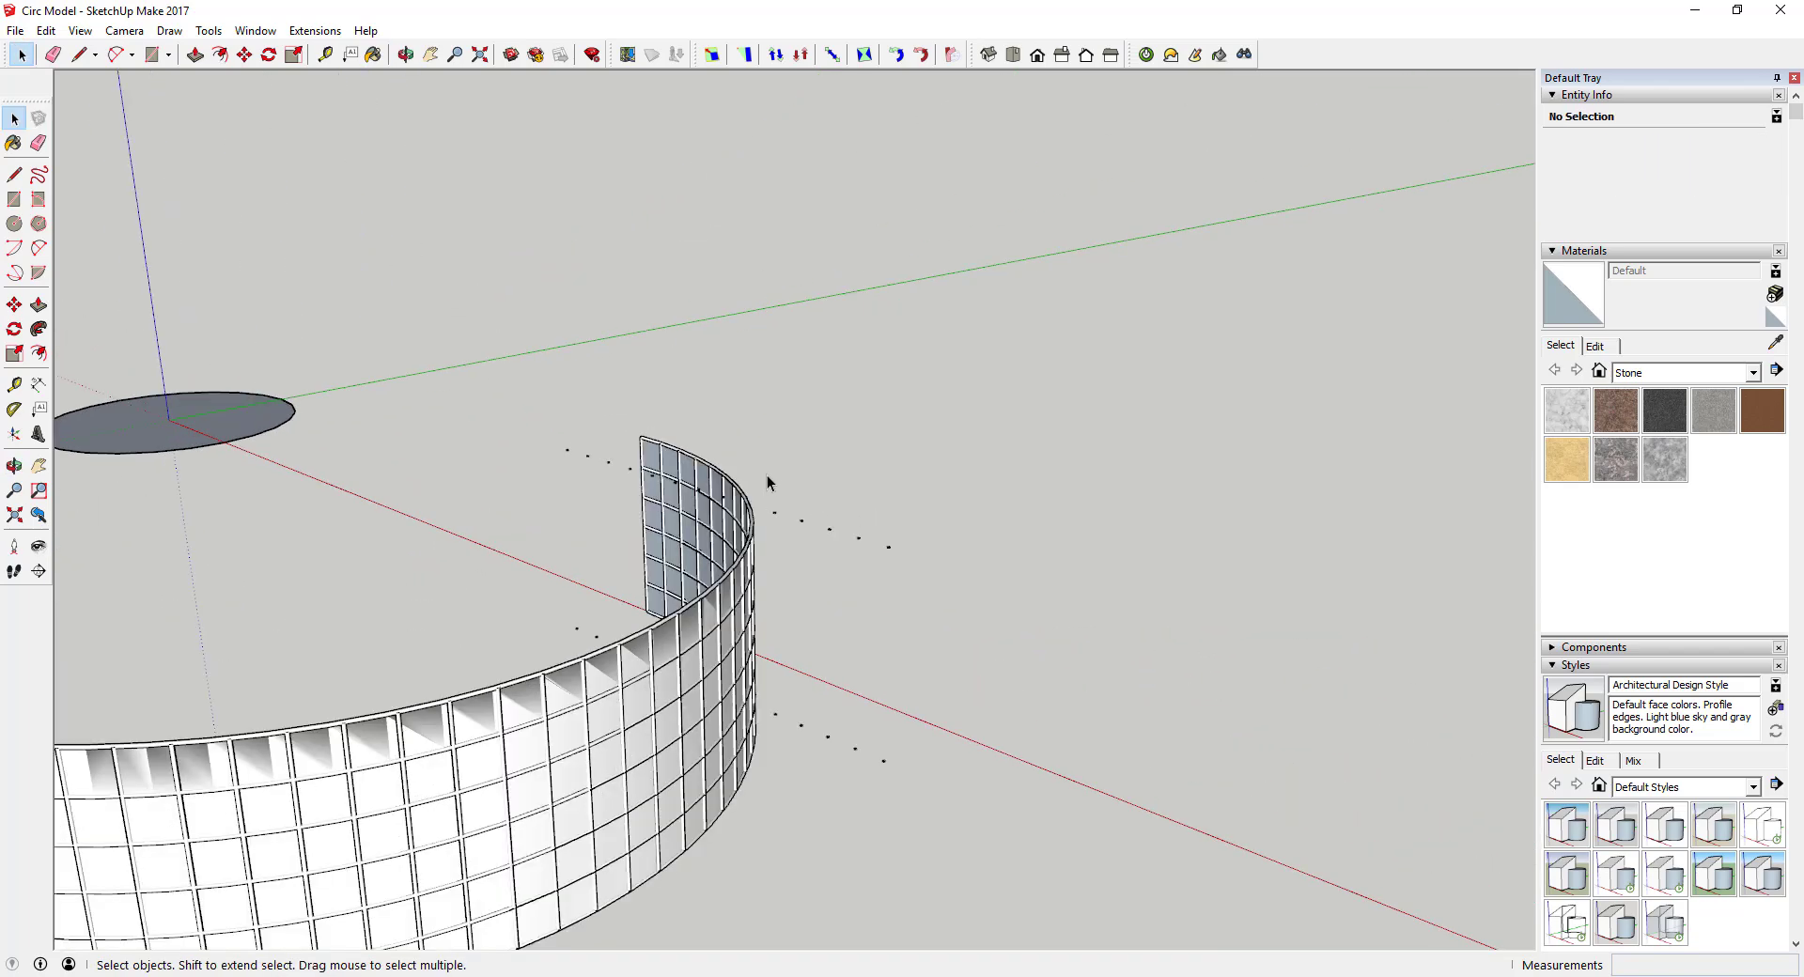
pyautogui.moveTo(767, 475); pyautogui.dragTo(1030, 821)
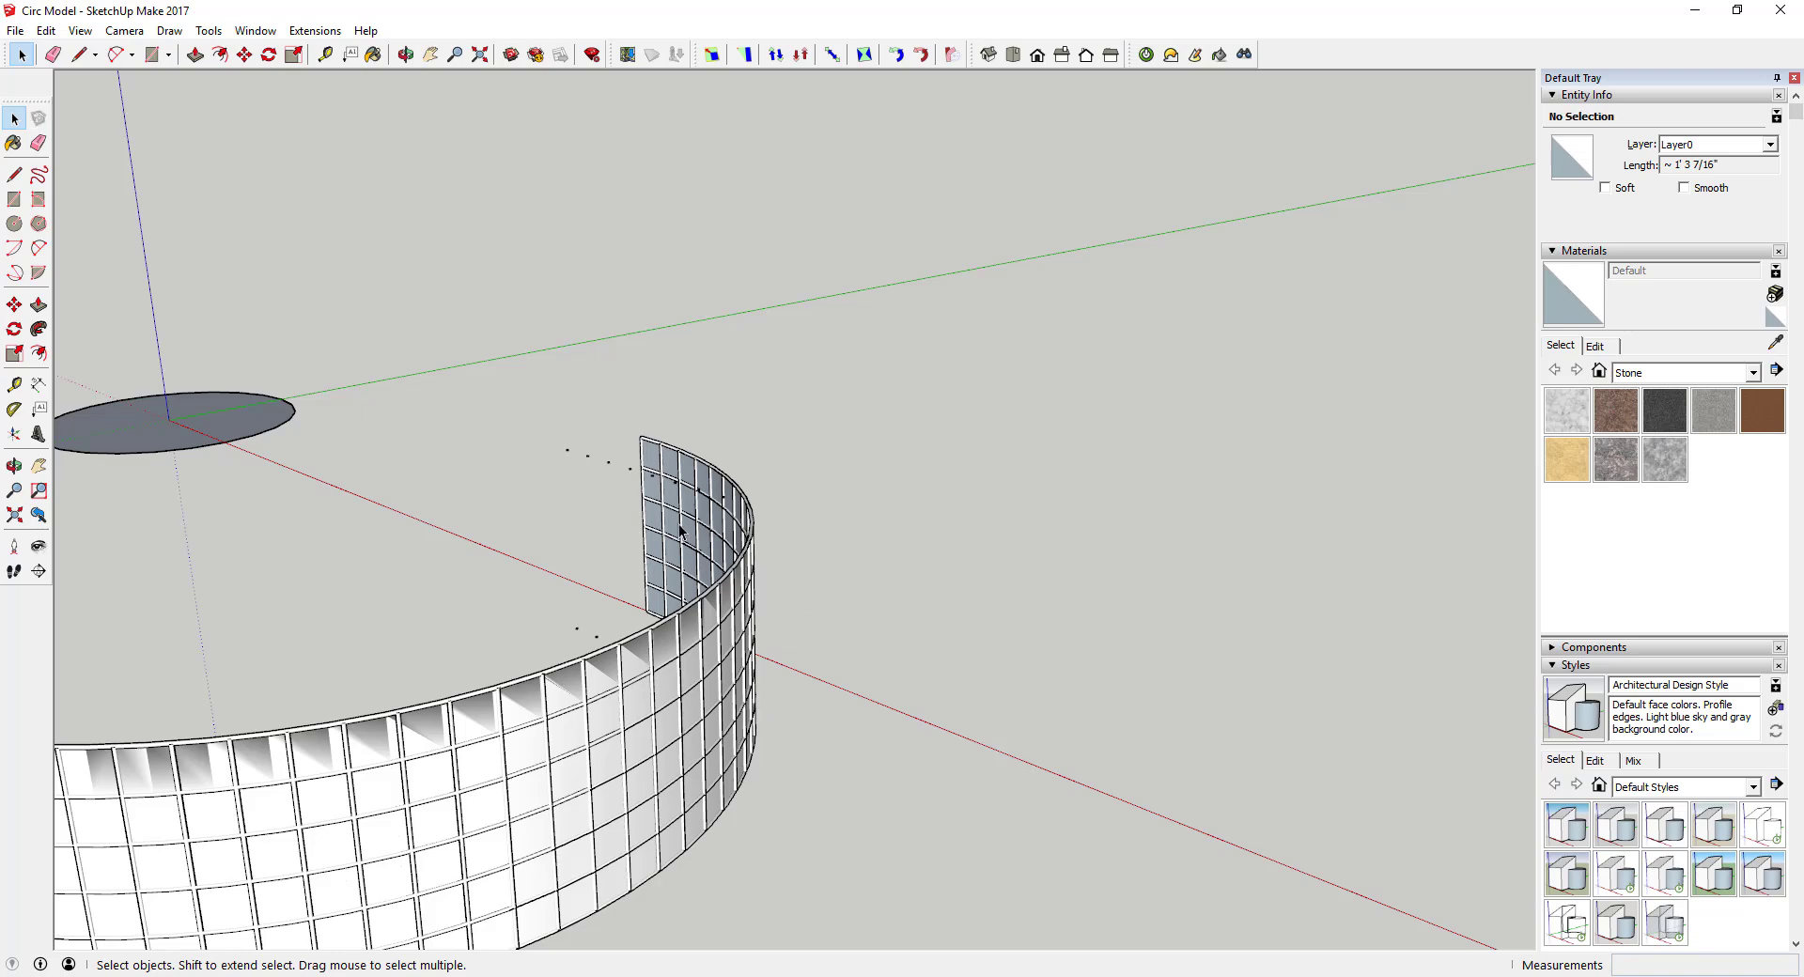
pyautogui.scroll(2, 648, 516)
pyautogui.scroll(2, 385, 340)
pyautogui.scroll(-2, 341, 254)
pyautogui.moveTo(341, 253); pyautogui.dragTo(543, 831)
pyautogui.click(575, 717)
pyautogui.moveTo(575, 716); pyautogui.dragTo(509, 673, button='middle')
pyautogui.moveTo(509, 674); pyautogui.dragTo(688, 828)
pyautogui.press('Delete')
# Step: Select the whole curved grid wall
pyautogui.moveTo(728, 477); pyautogui.dragTo(913, 660, button='middle')
pyautogui.scroll(-5, 972, 735)
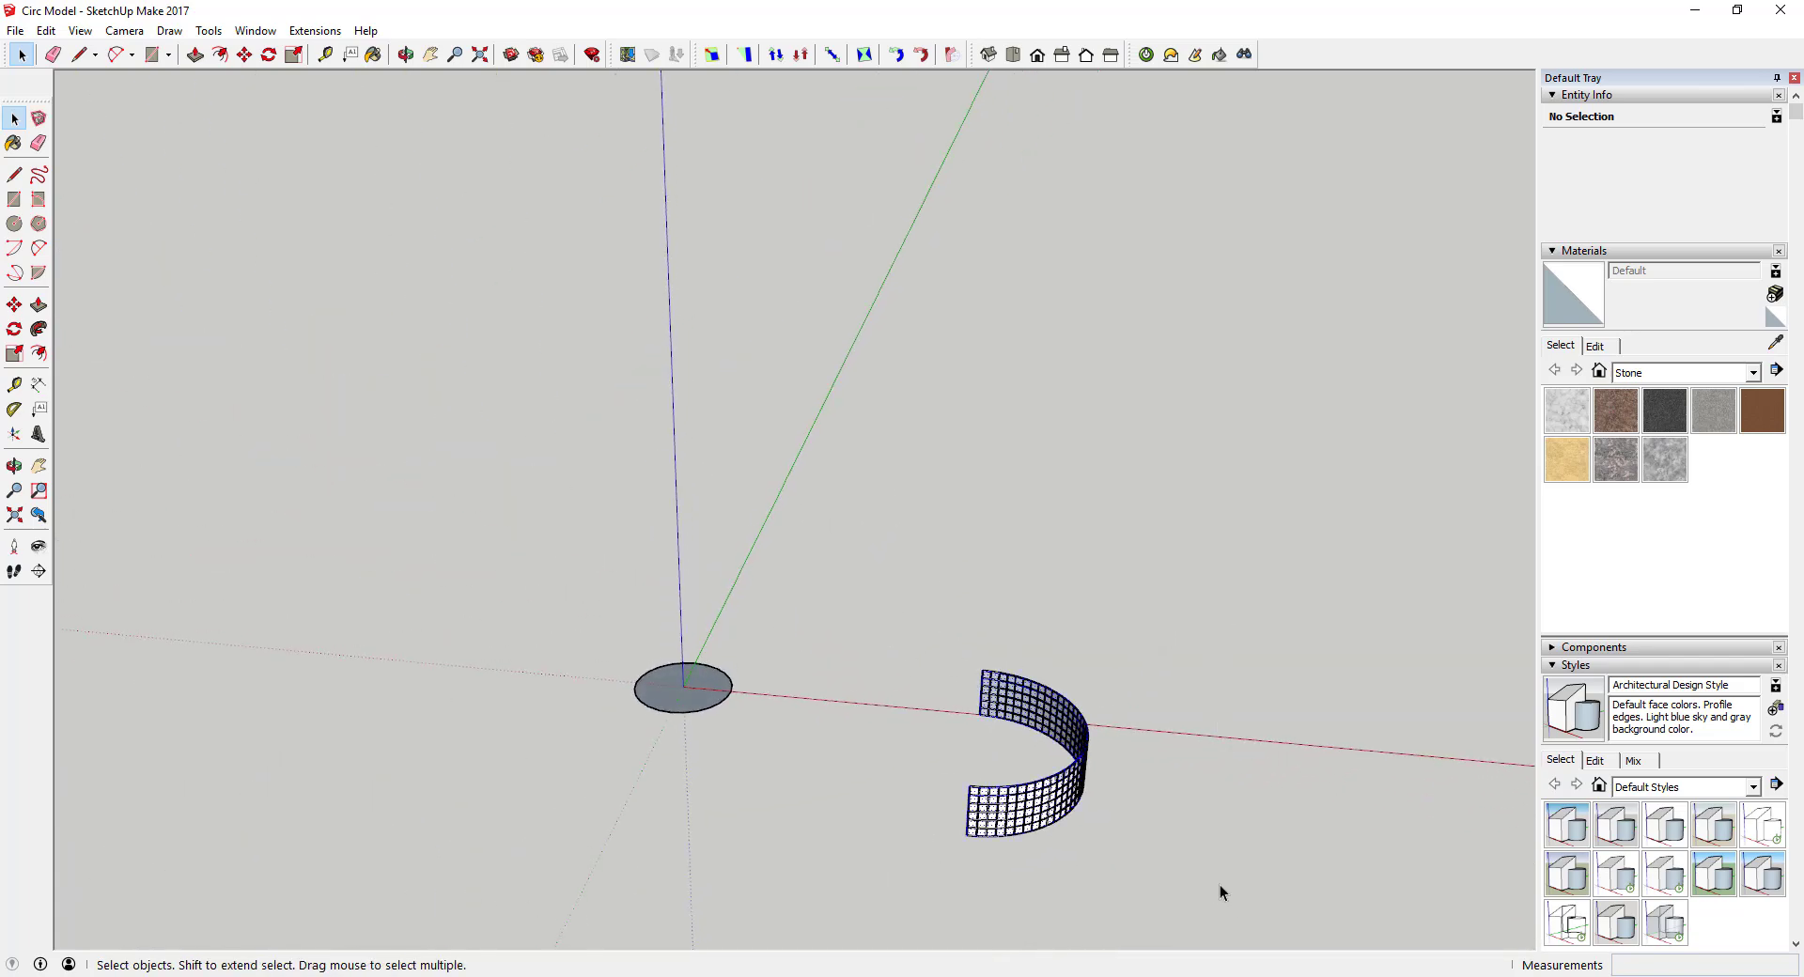
pyautogui.tripleClick(986, 798)
pyautogui.scroll(-2, 988, 753)
pyautogui.scroll(4, 988, 753)
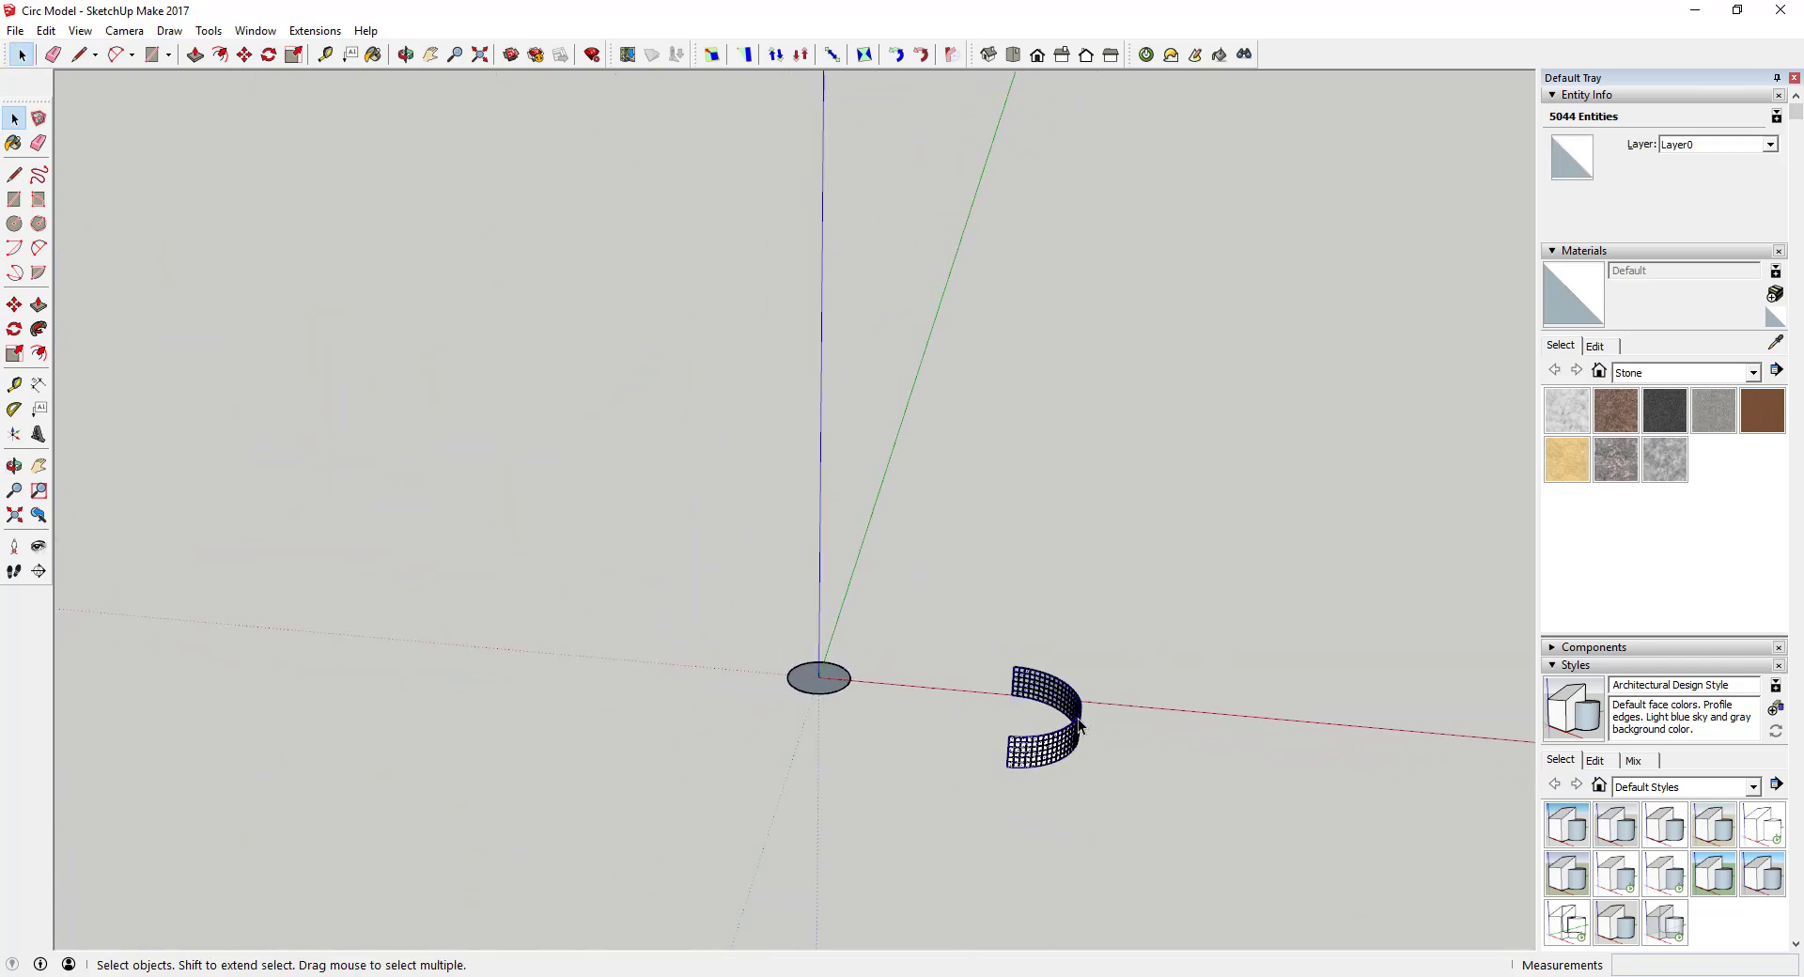
pyautogui.moveTo(988, 752); pyautogui.dragTo(1041, 681, button='middle')
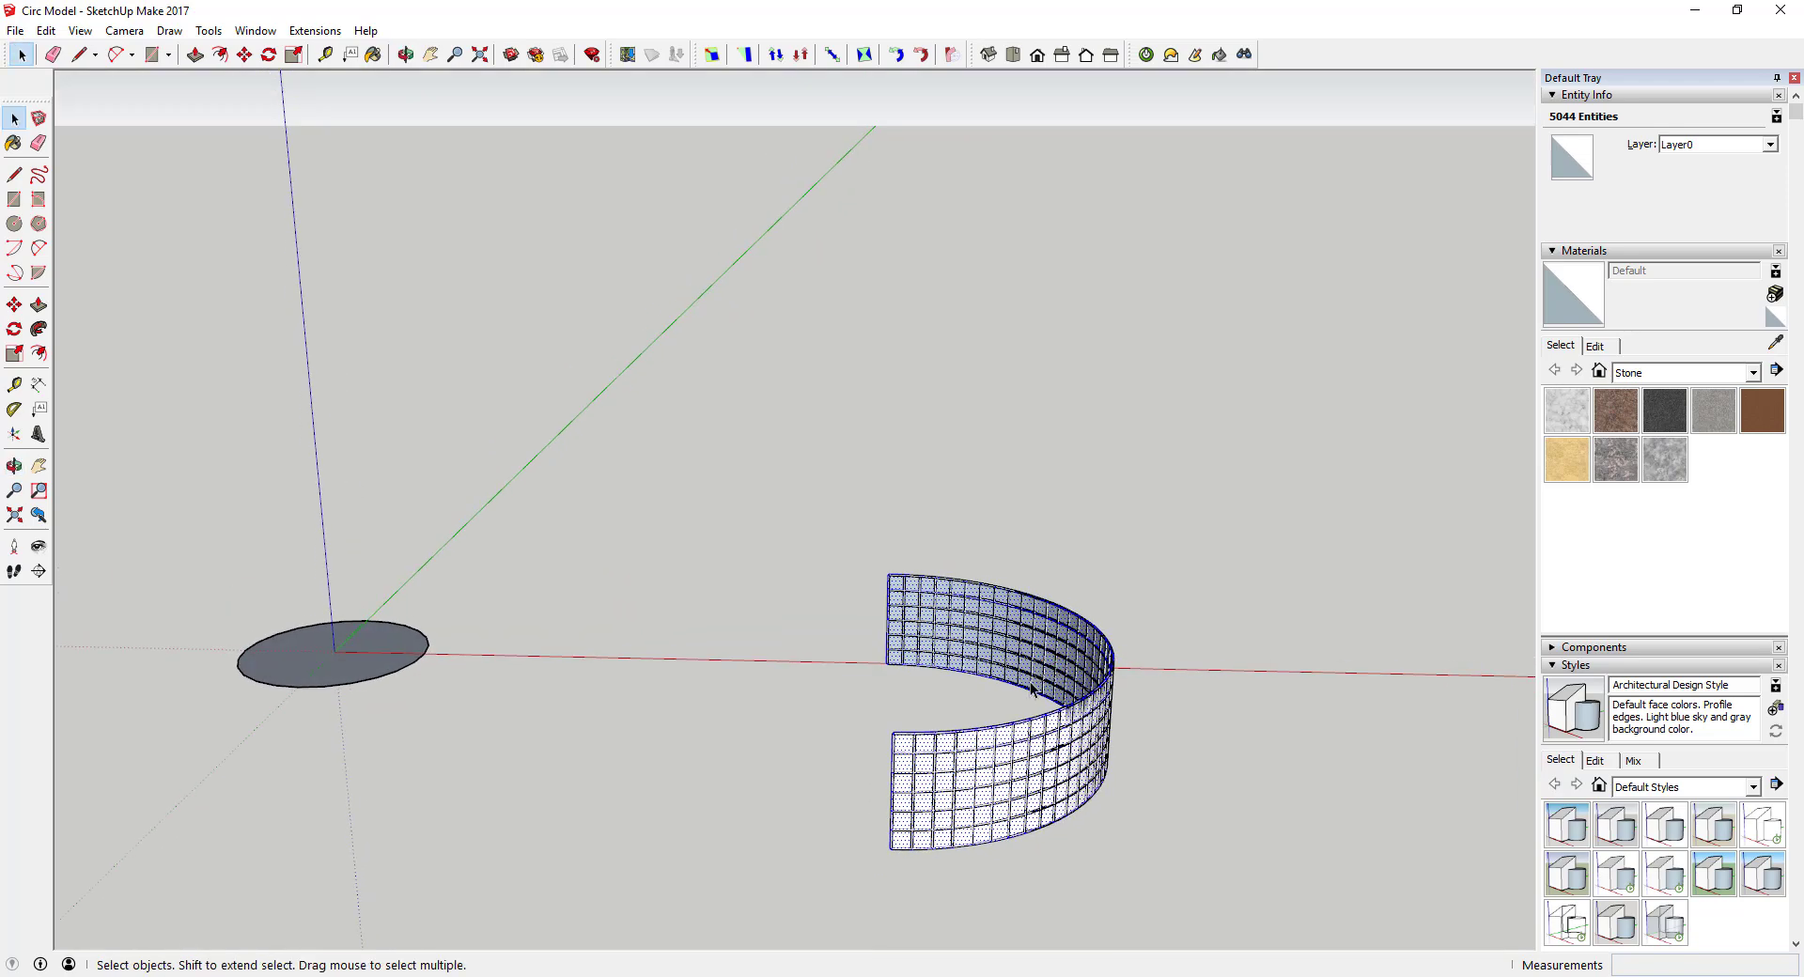
pyautogui.press('m')
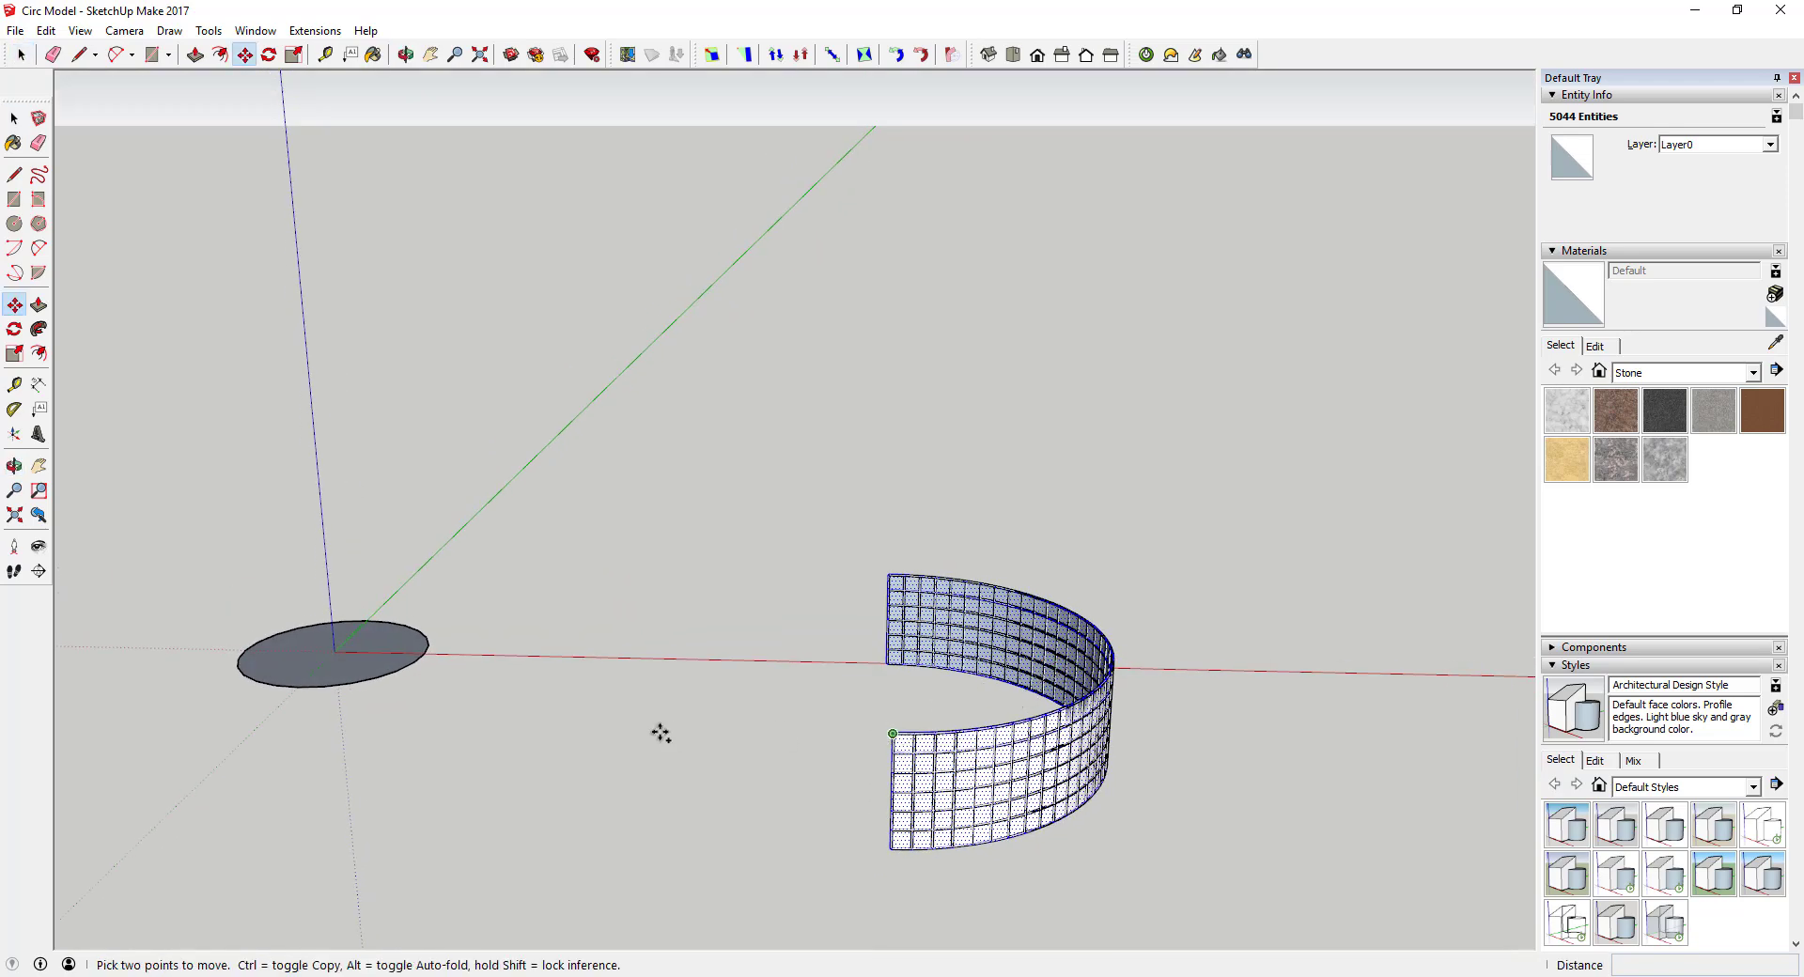
pyautogui.press('ctrl')
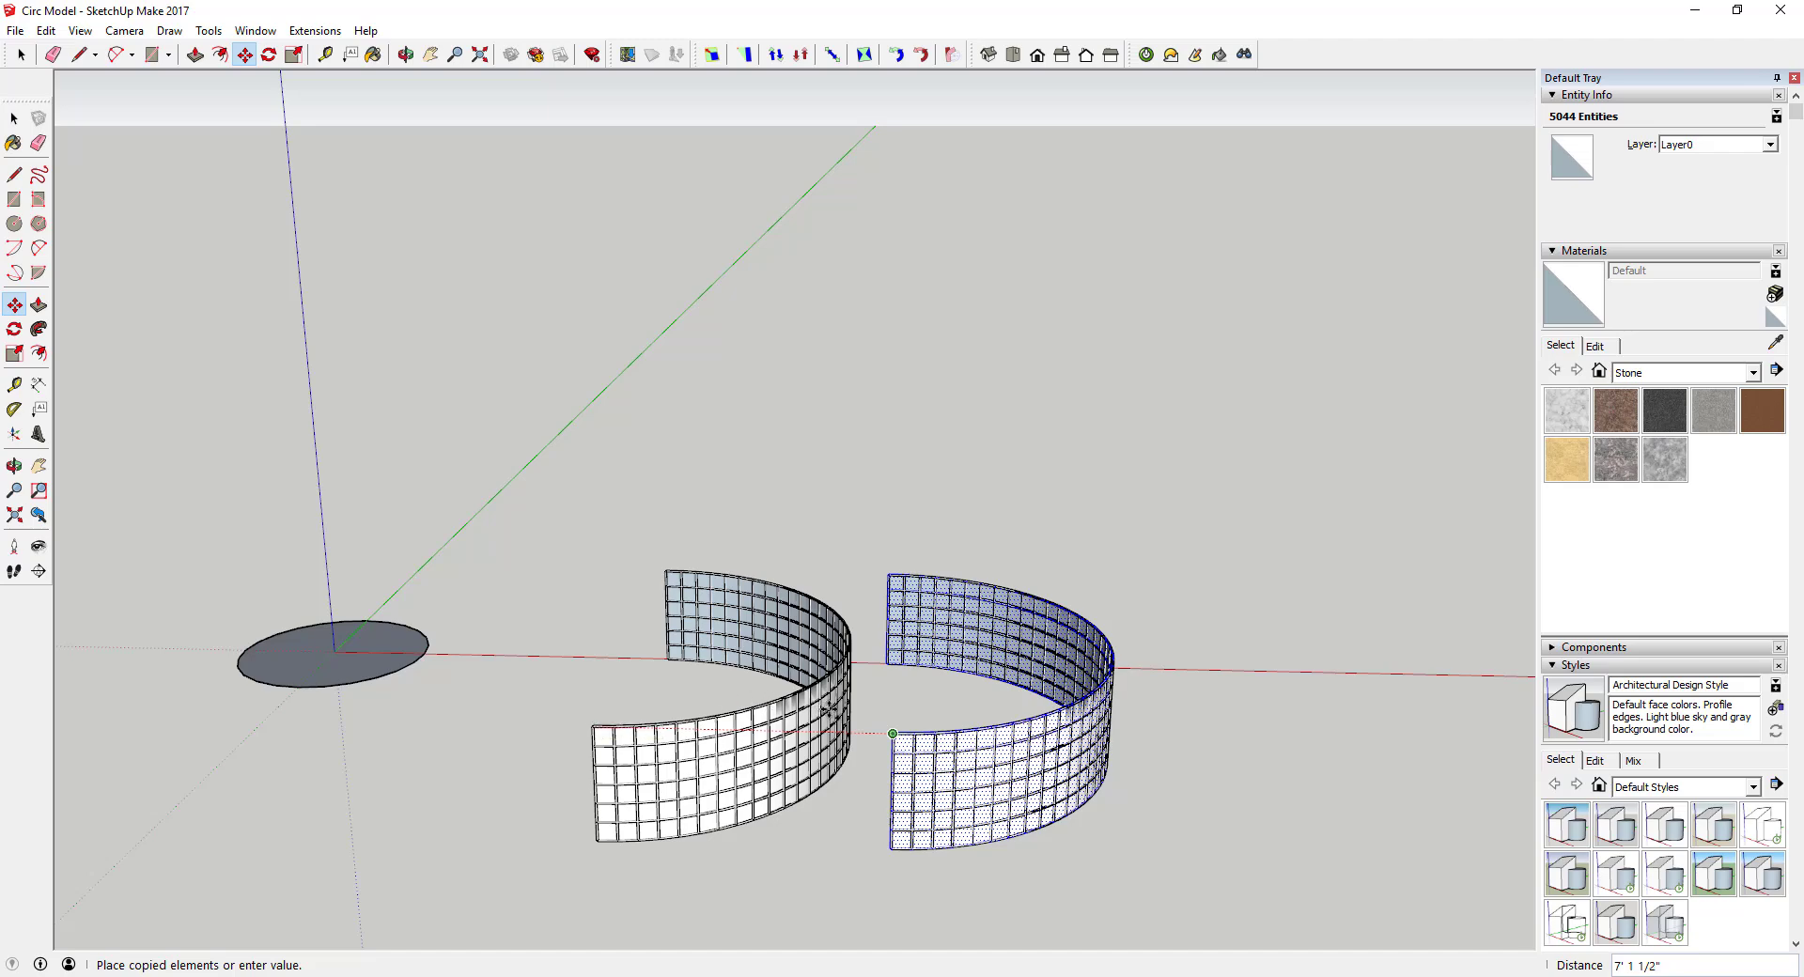
pyautogui.click(911, 695)
pyautogui.press('space')
pyautogui.scroll(-2, 588, 550)
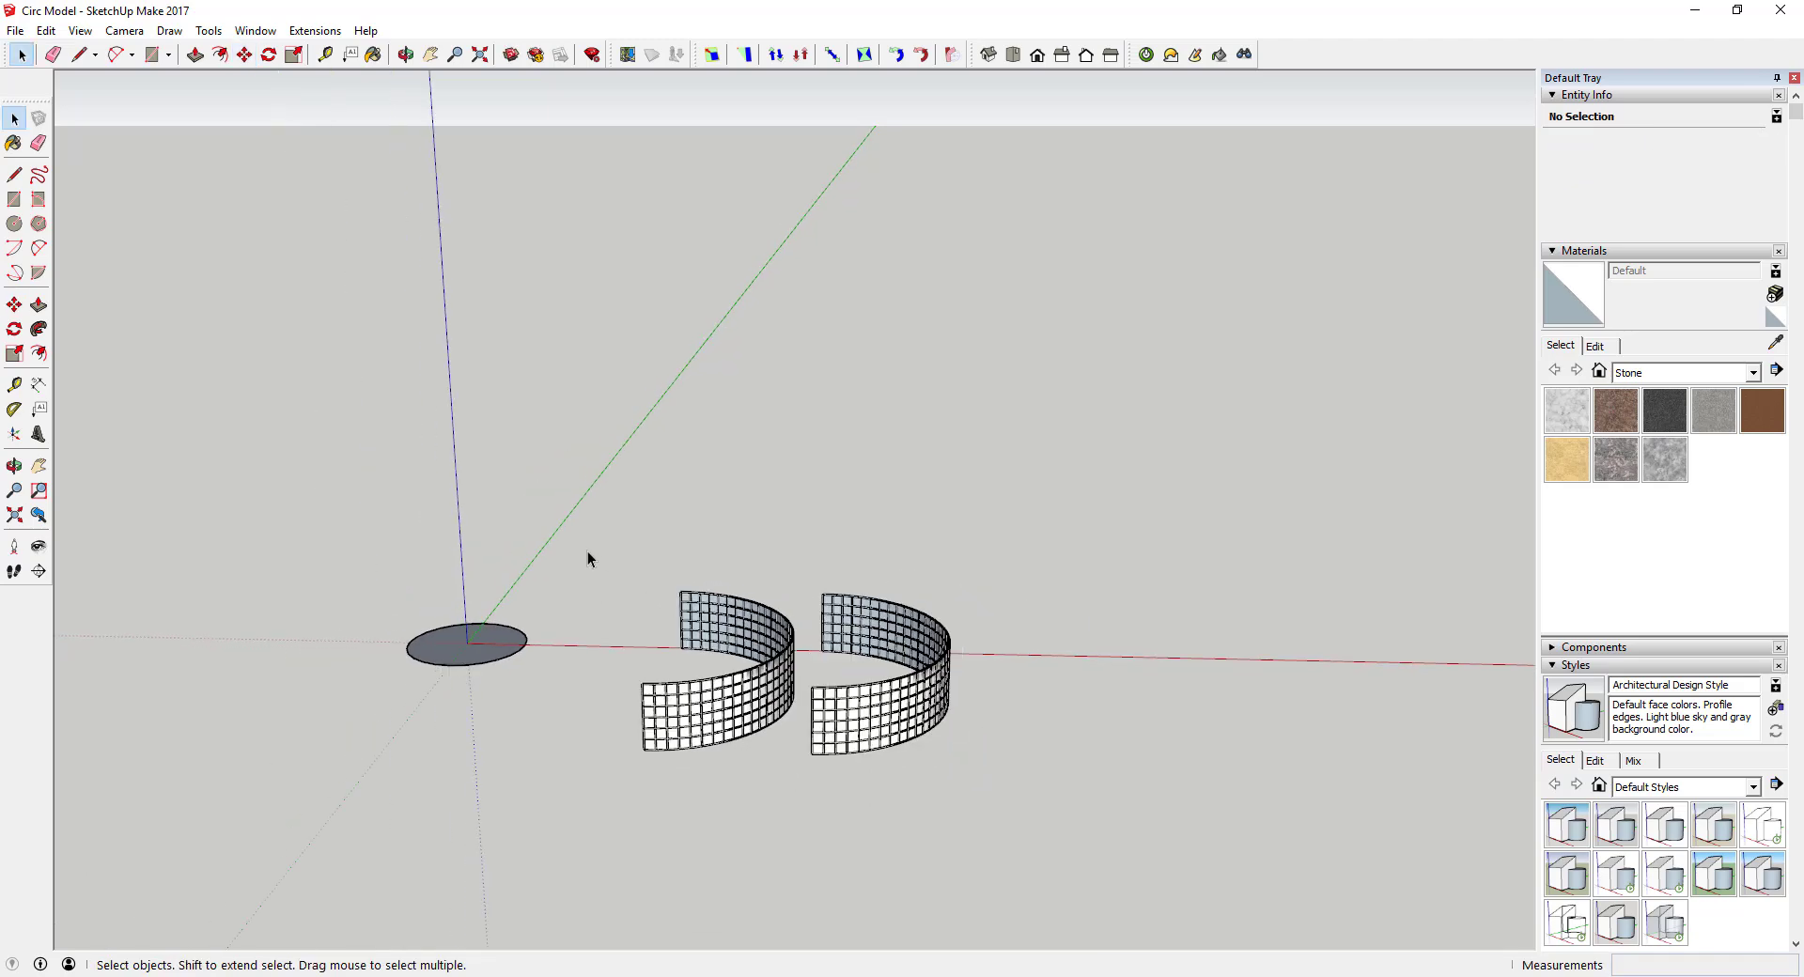
pyautogui.moveTo(588, 551)
pyautogui.mouseDown(button='middle')
pyautogui.moveTo(639, 564)
pyautogui.moveTo(599, 556)
pyautogui.mouseUp(button='middle')
pyautogui.moveTo(598, 556); pyautogui.dragTo(804, 809)
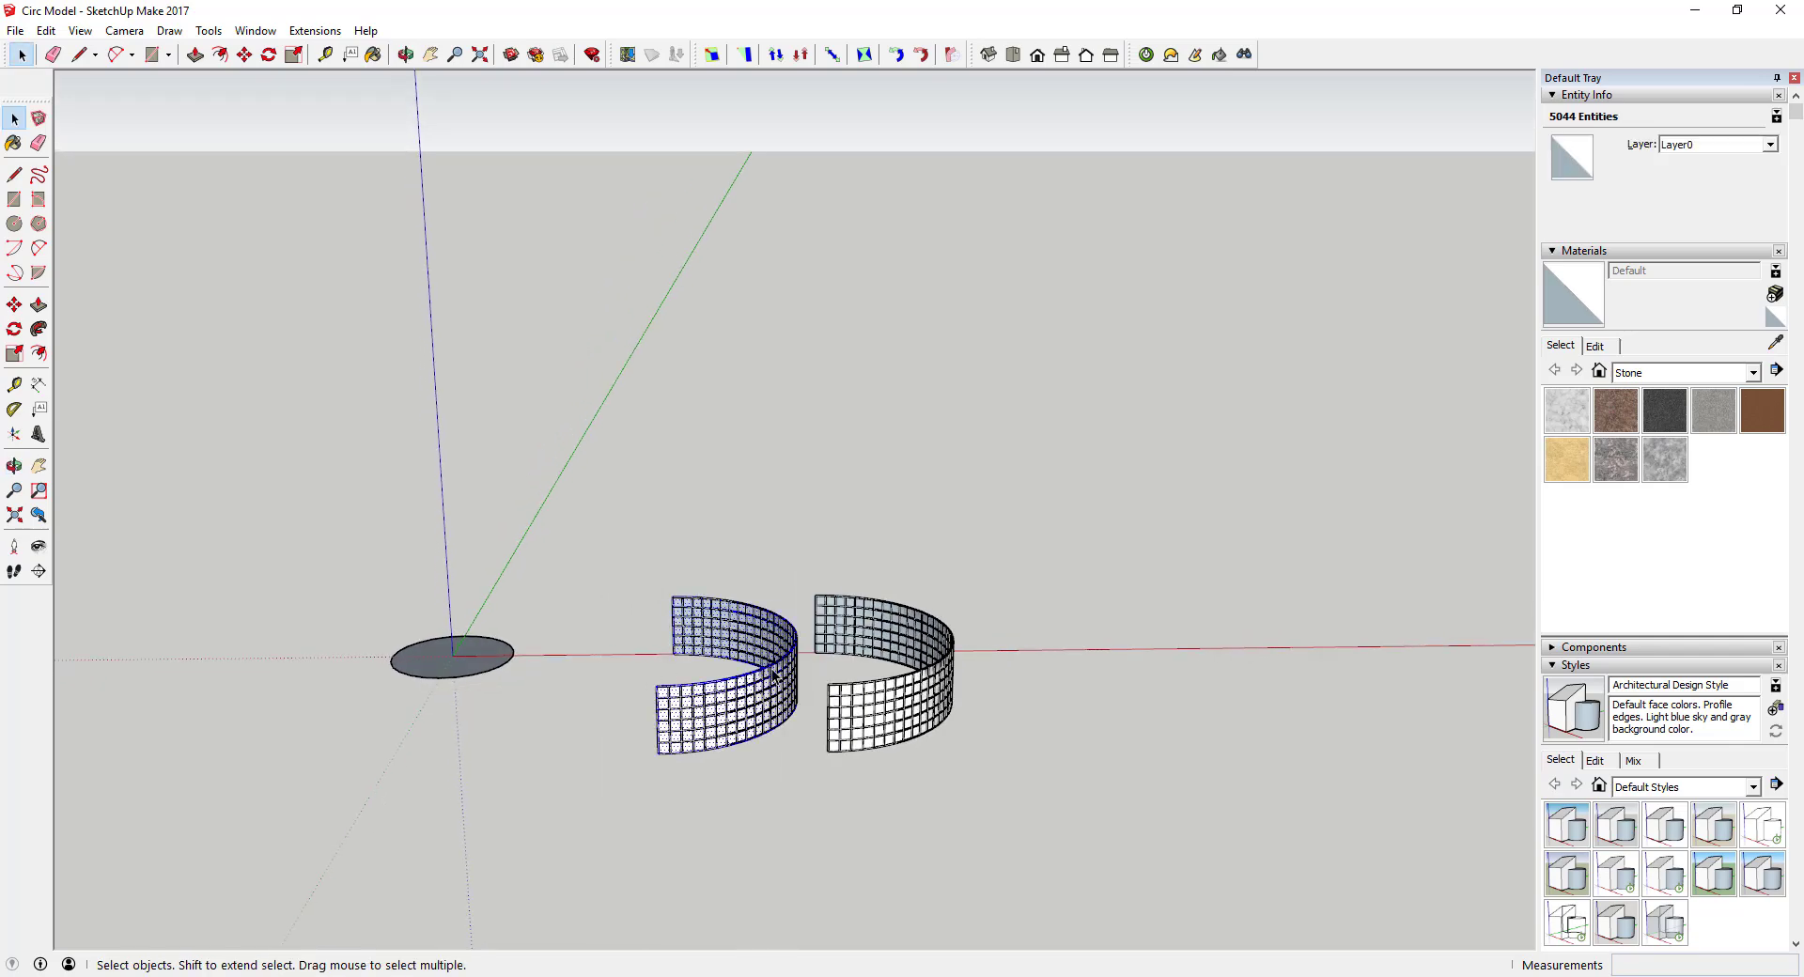
pyautogui.press('Delete')
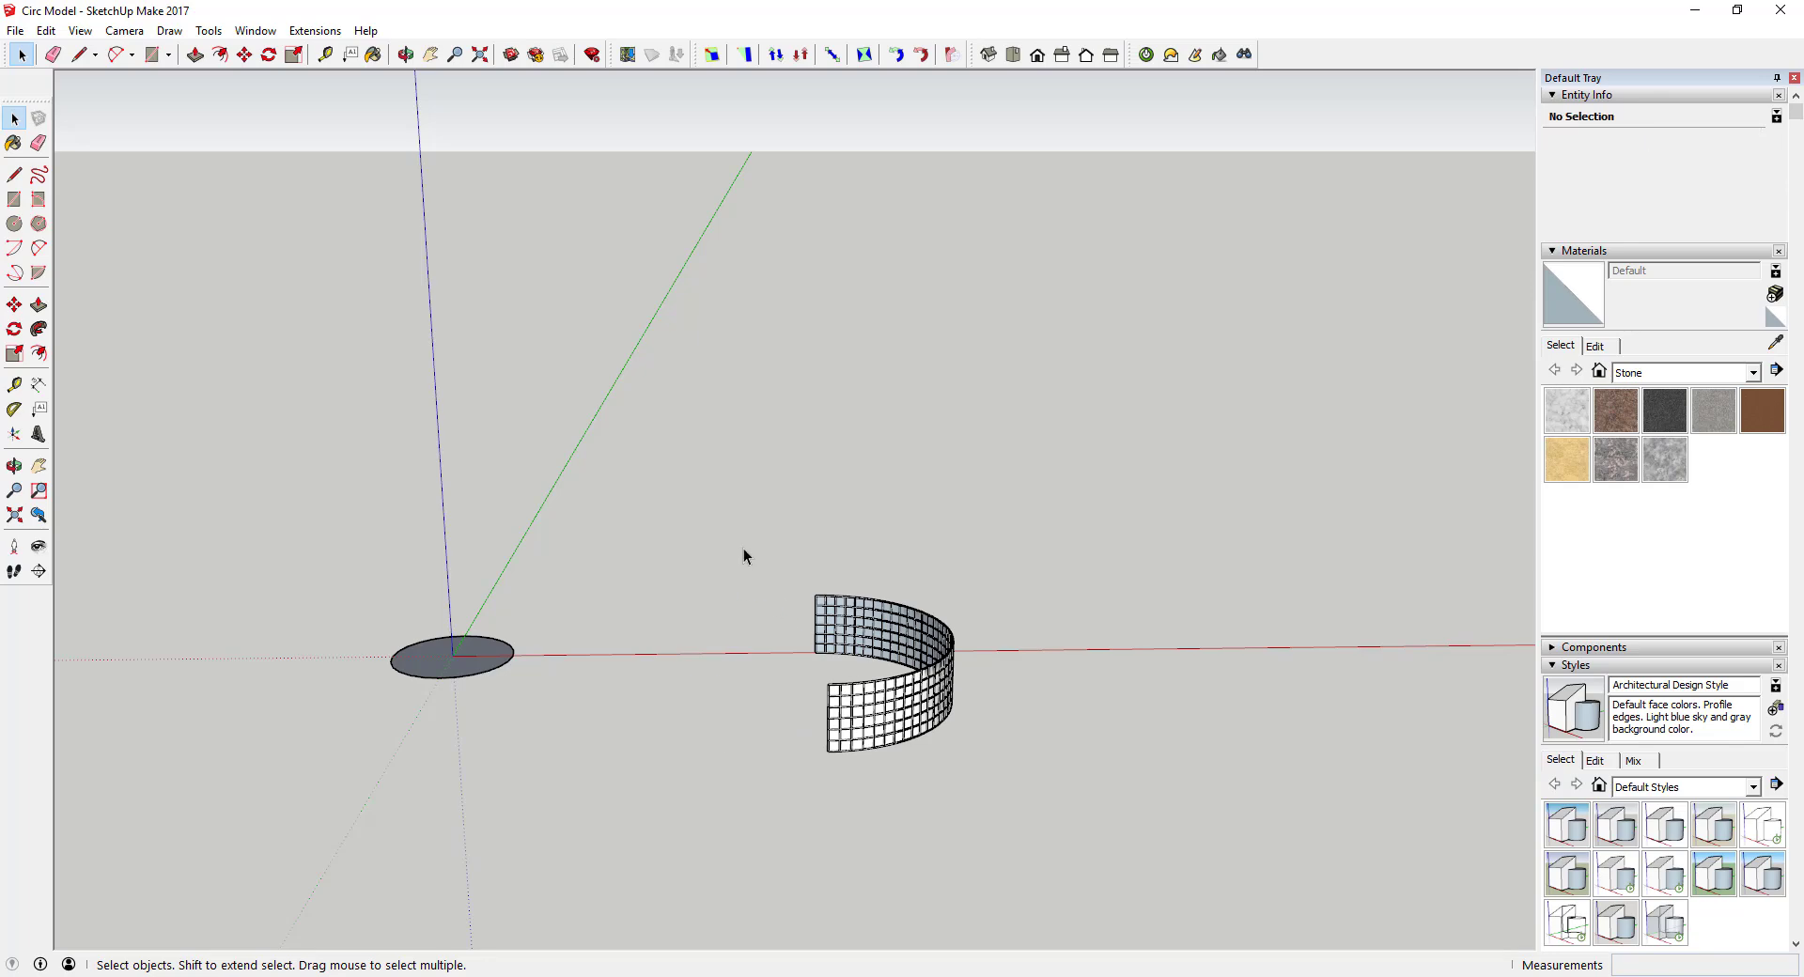
pyautogui.moveTo(752, 530); pyautogui.dragTo(1078, 813)
pyautogui.click(928, 710)
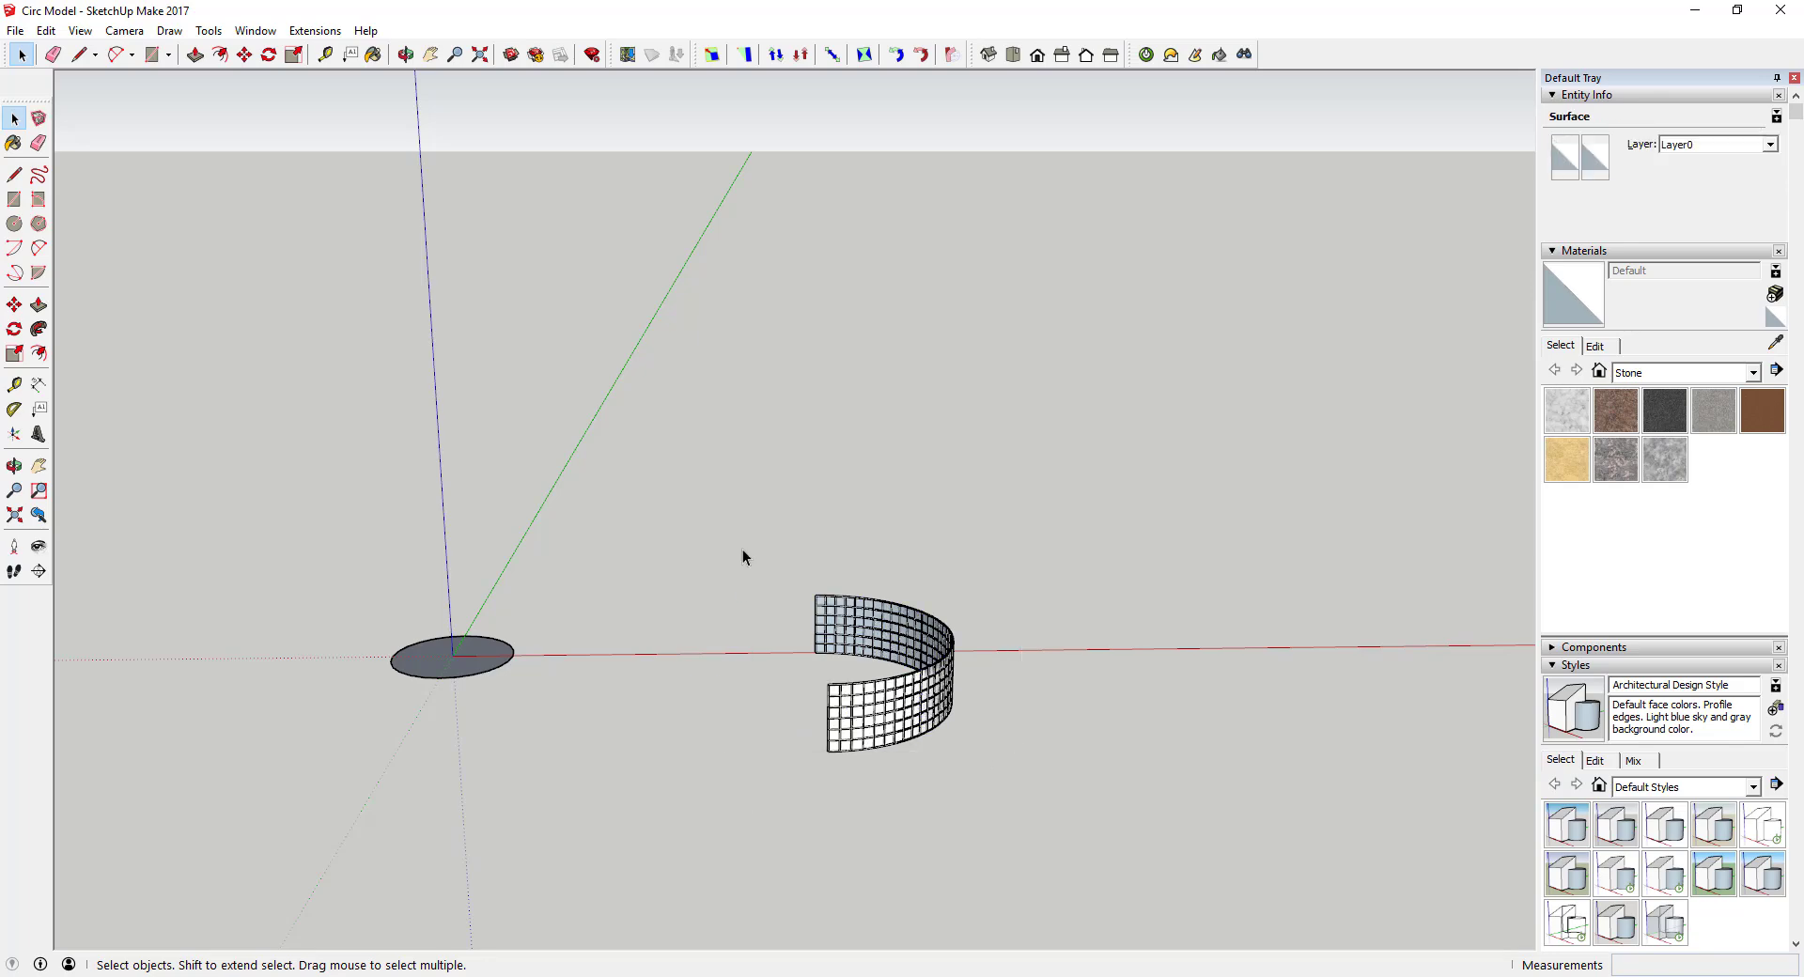
pyautogui.moveTo(743, 547); pyautogui.dragTo(1088, 879)
pyautogui.scroll(5, 883, 688)
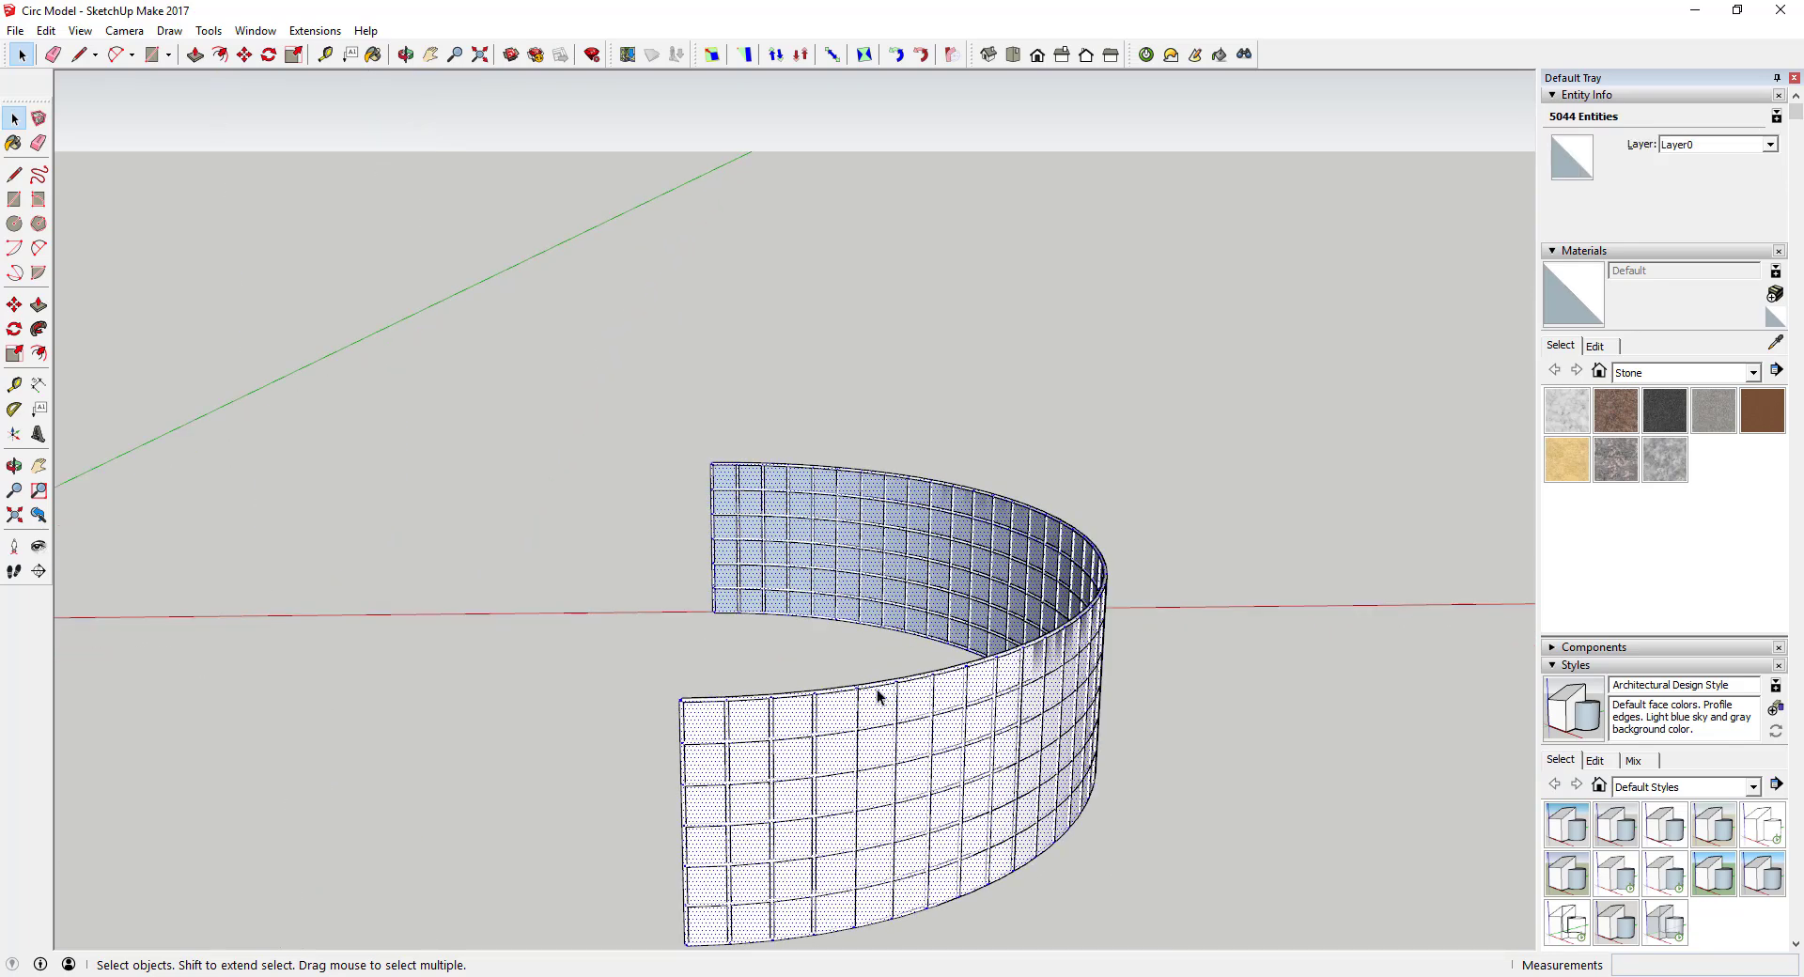
pyautogui.click(874, 690)
# Step: Select the whole curved wall and choose Edit > Make Component
pyautogui.moveTo(597, 367); pyautogui.dragTo(1437, 950)
pyautogui.click(46, 30)
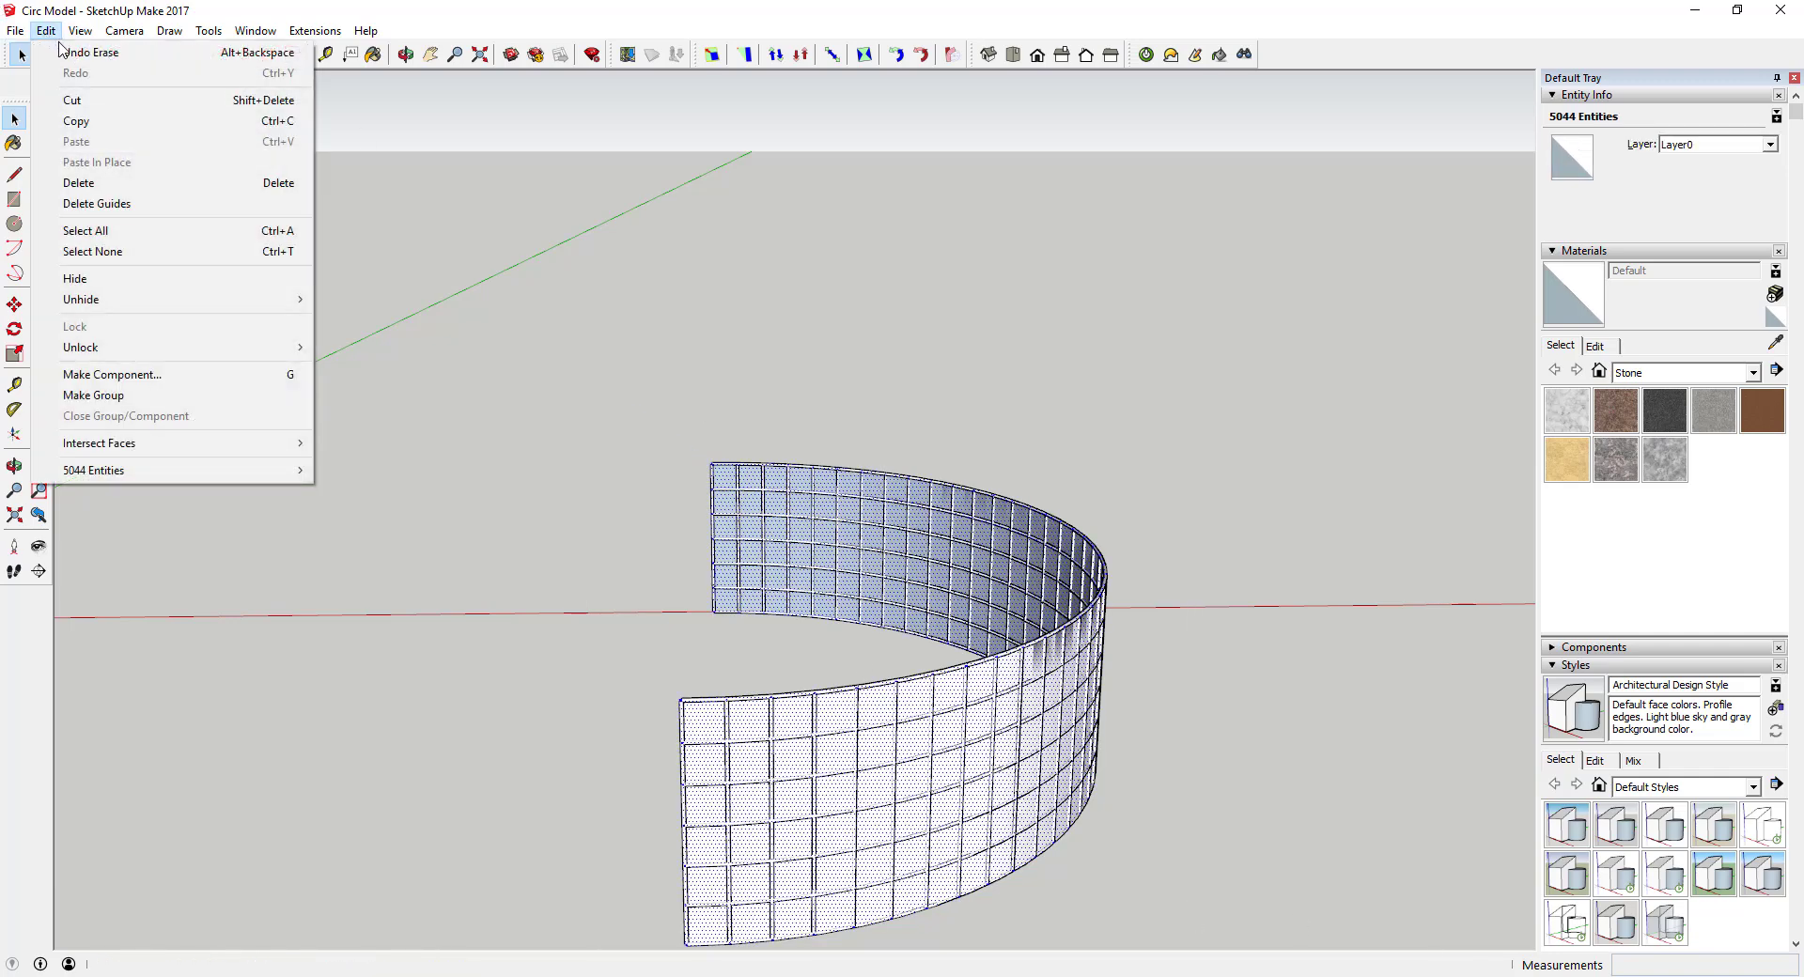
pyautogui.click(178, 377)
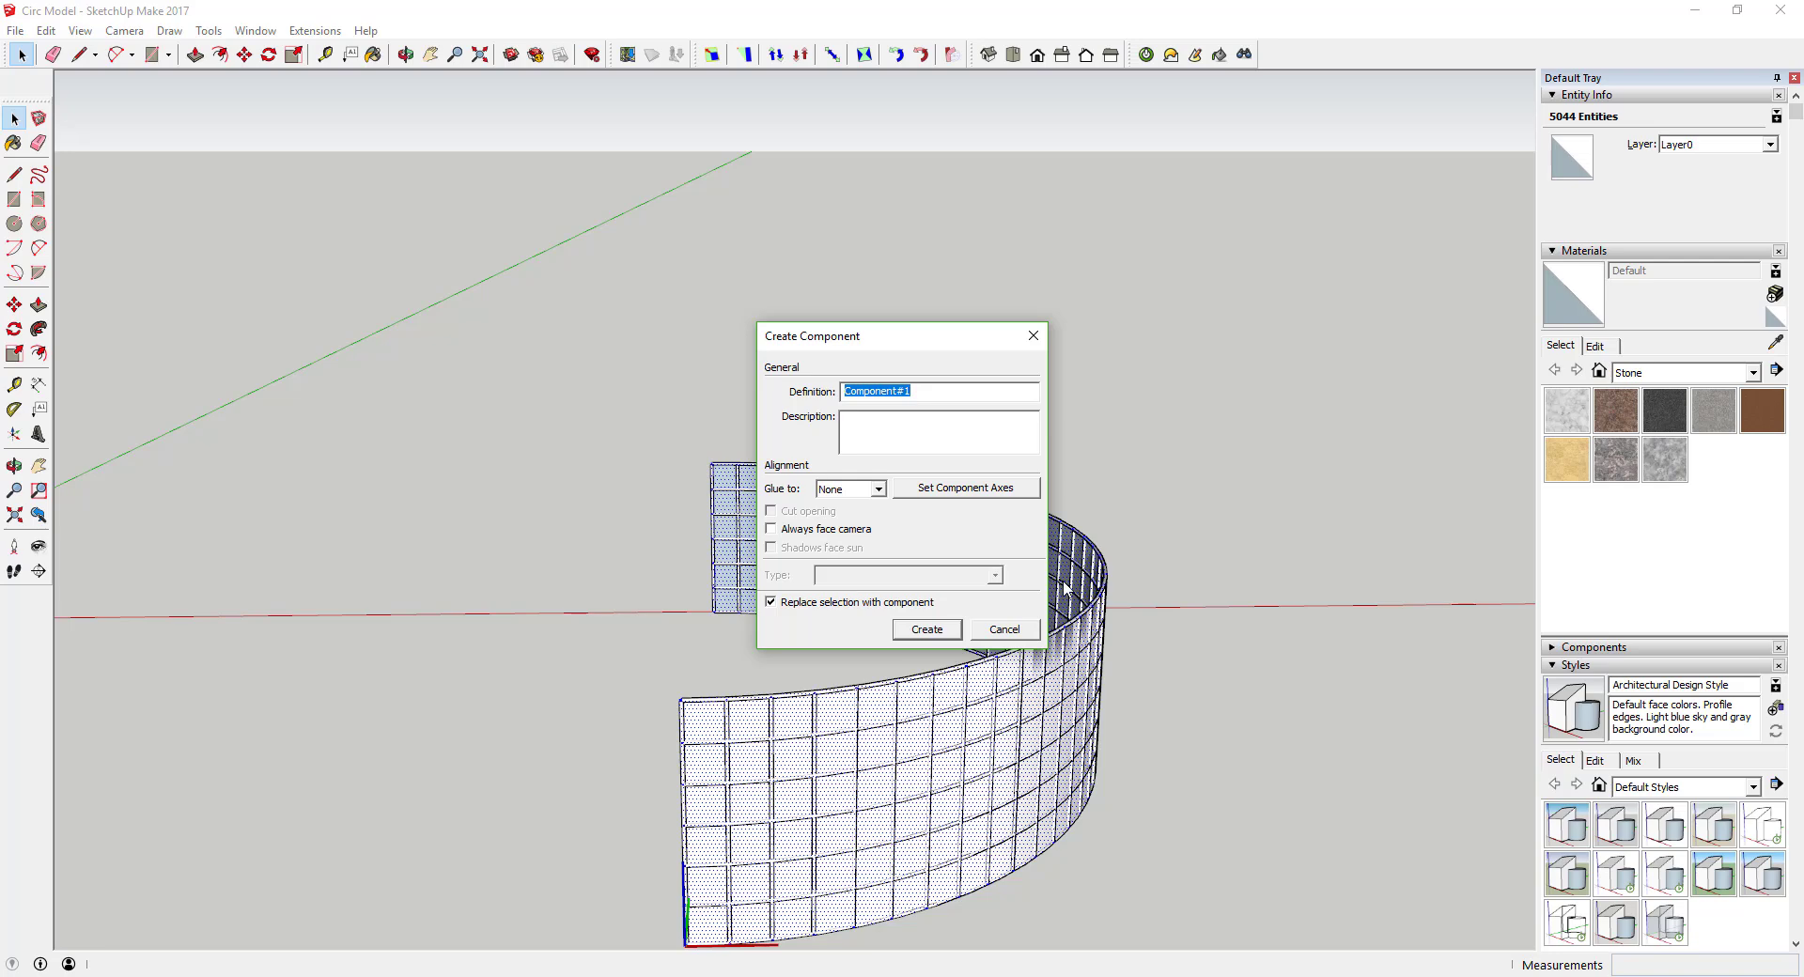
# Step: Create the component named Half and mirror the copy across its width
pyautogui.write('Half')
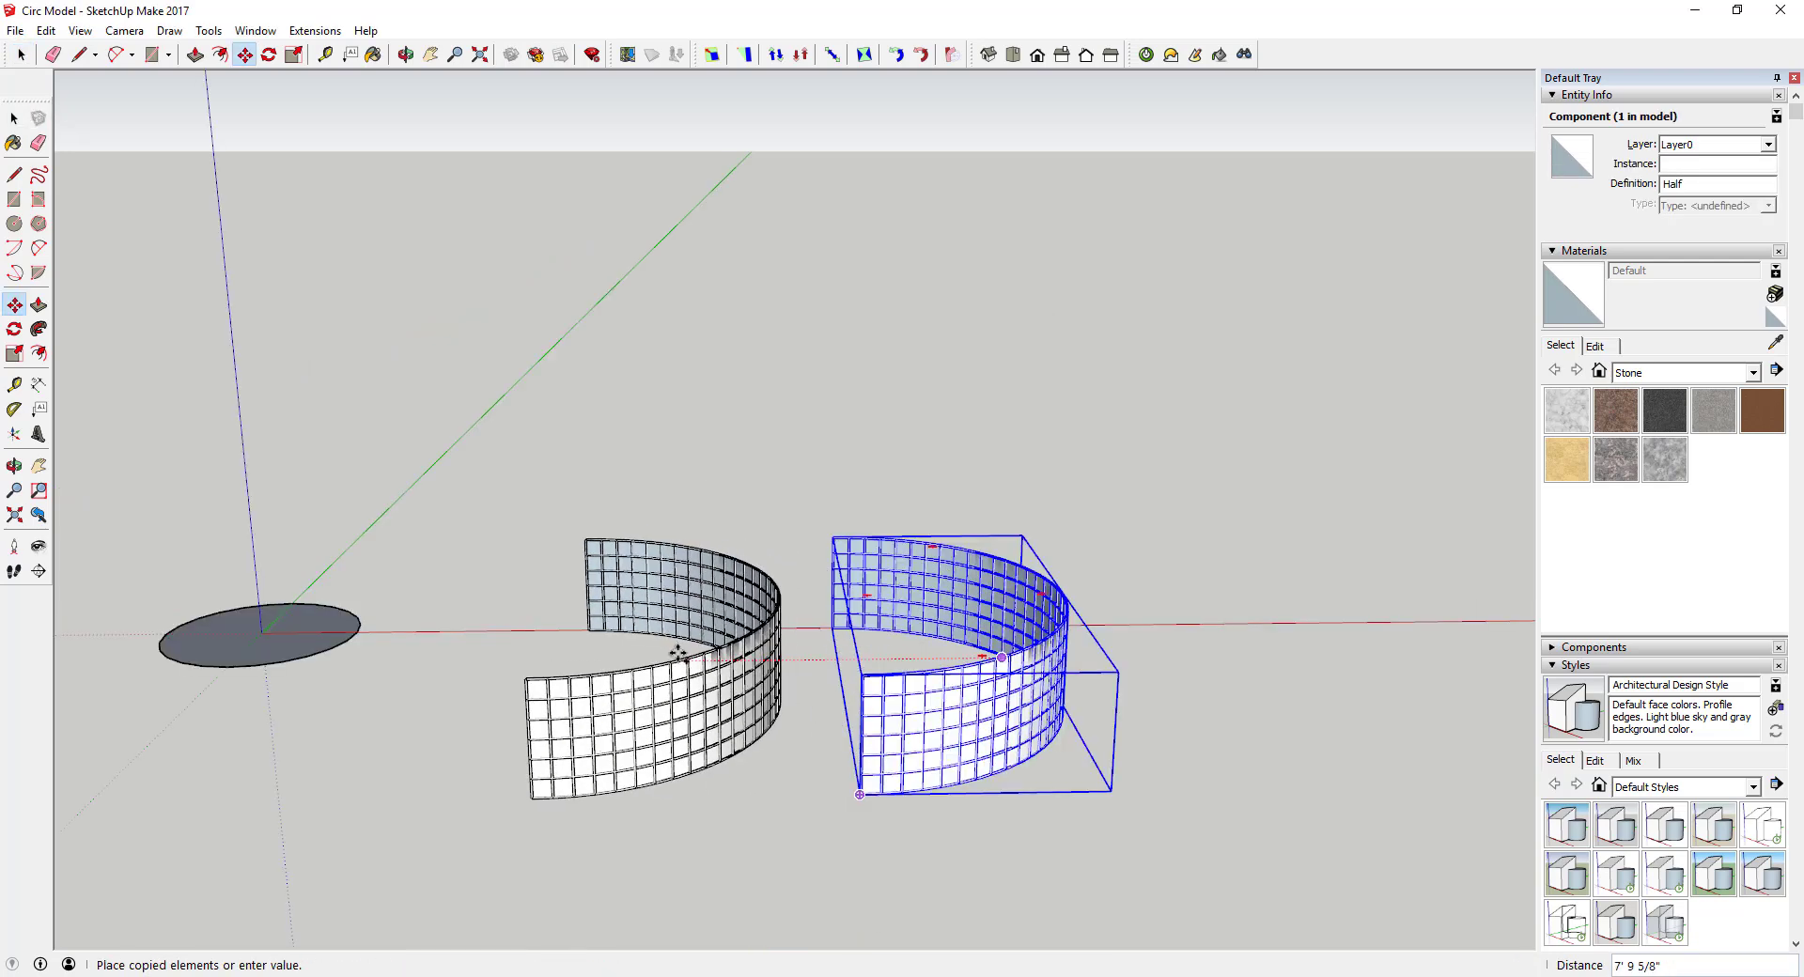
pyautogui.press('s')
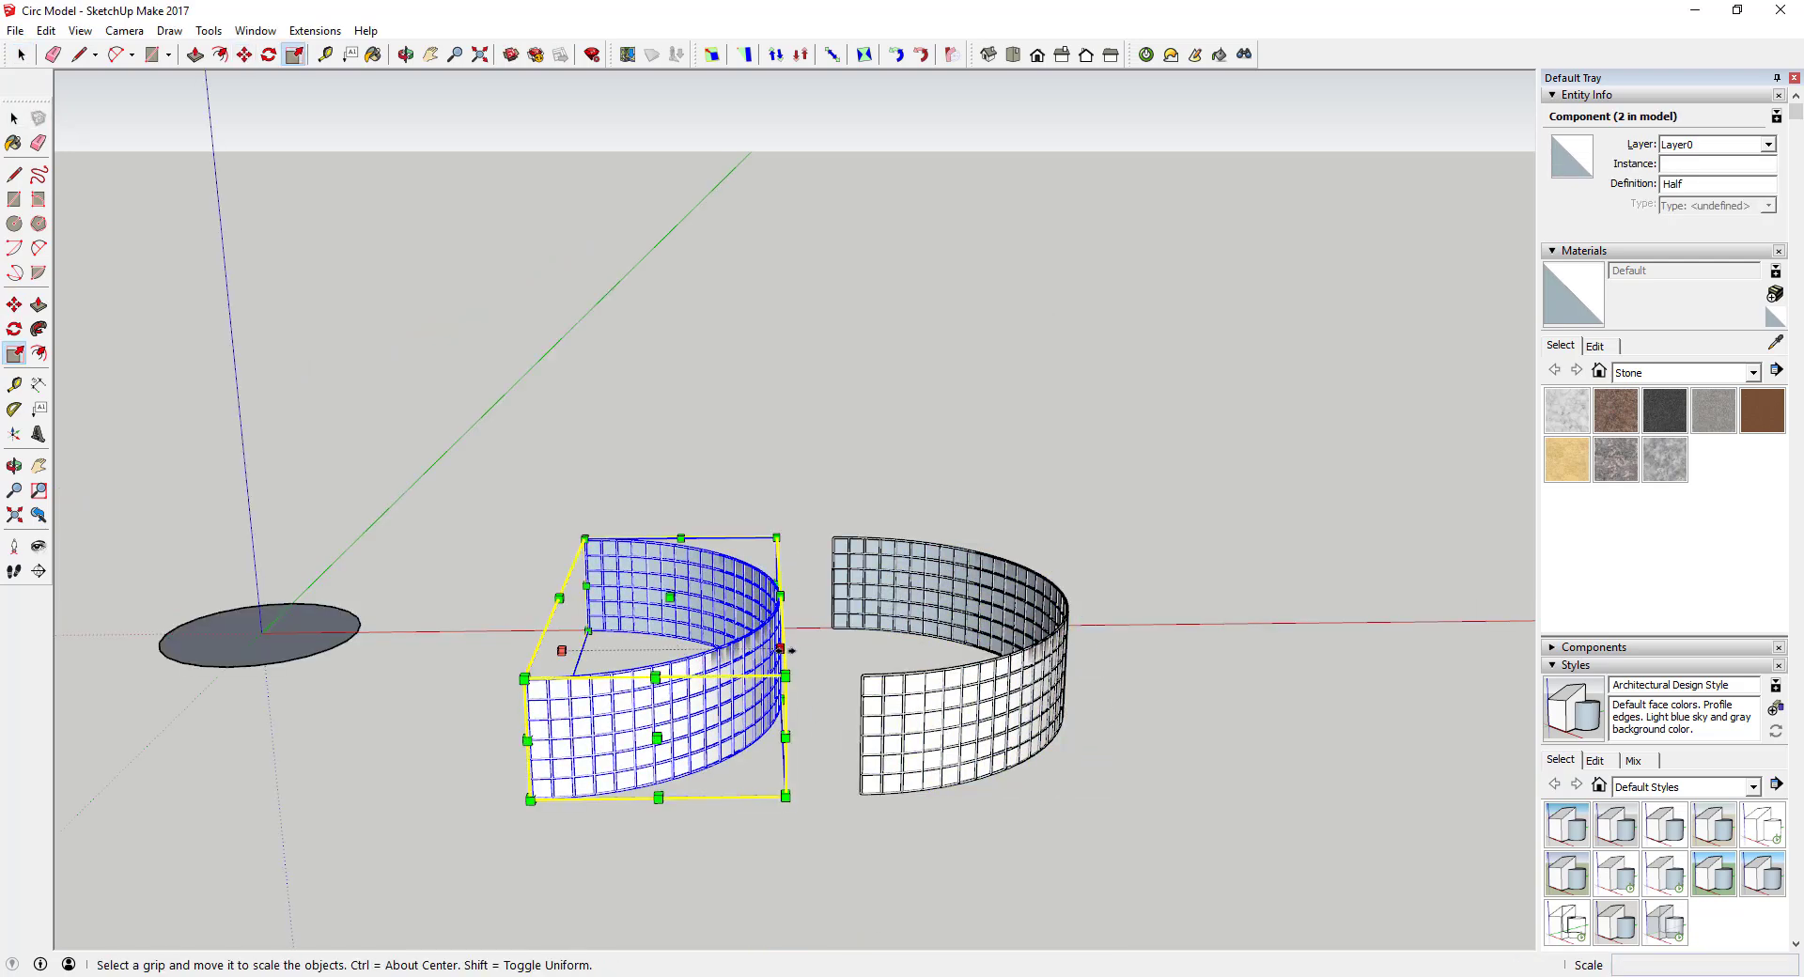
pyautogui.moveTo(787, 649); pyautogui.dragTo(562, 649)
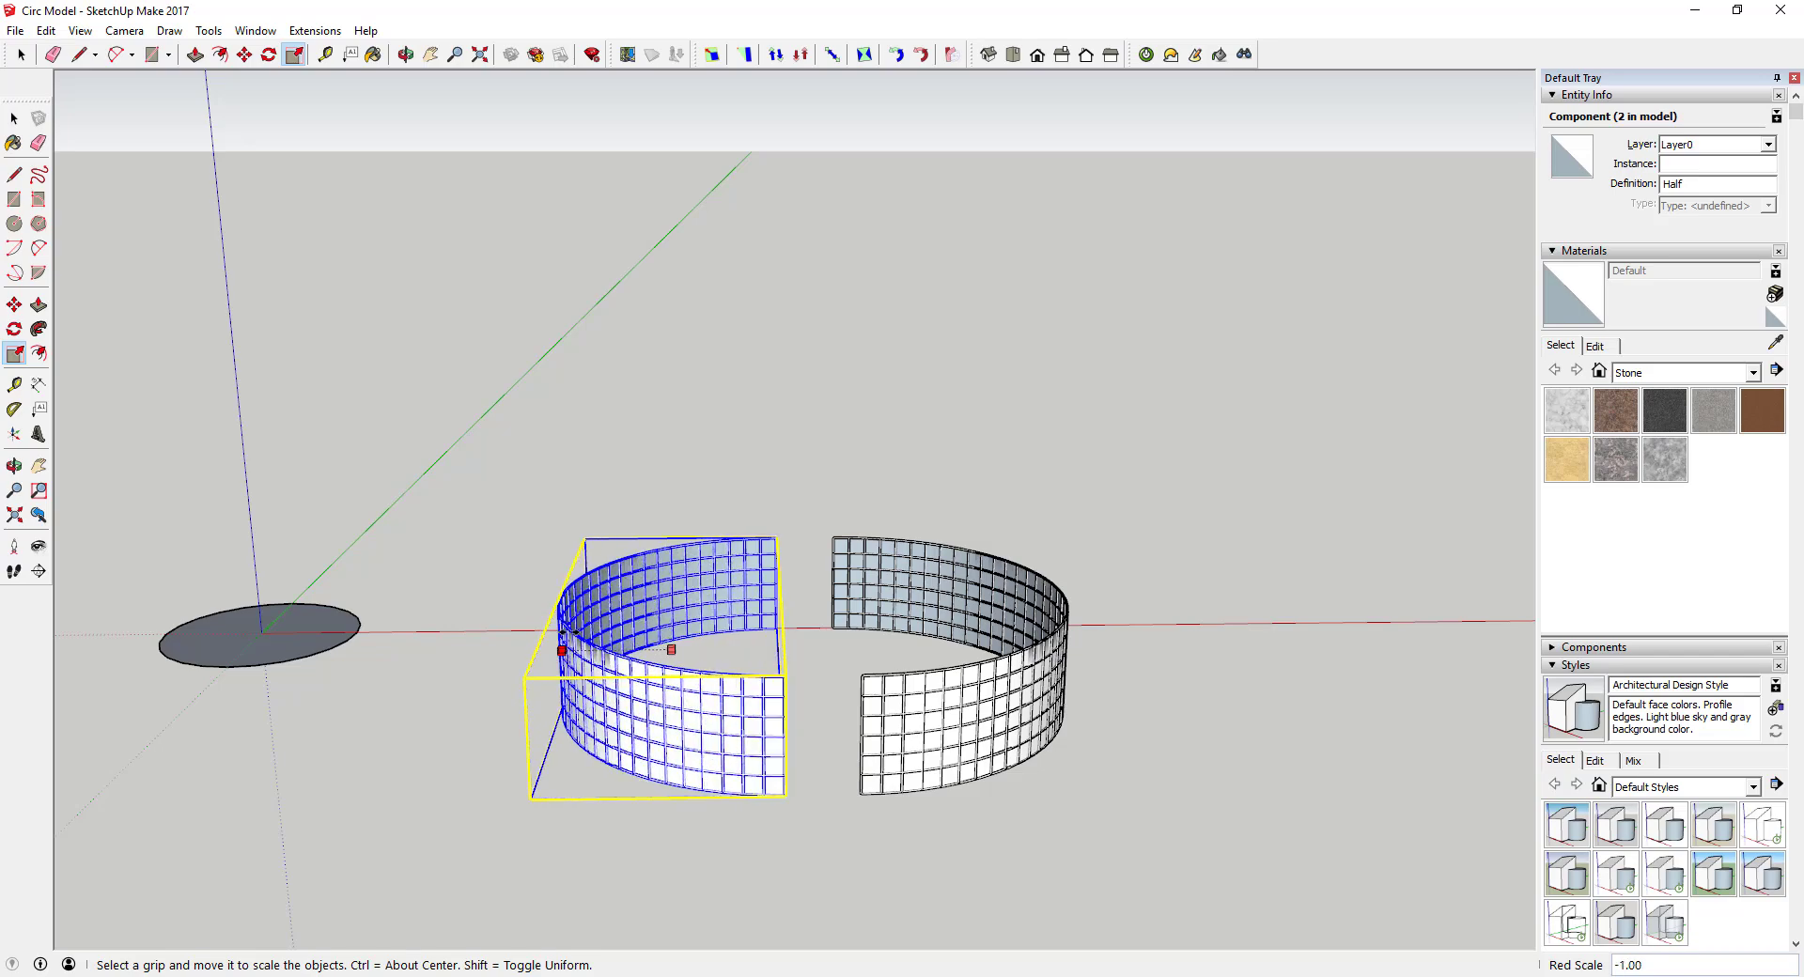
pyautogui.press('space')
# Step: Move the mirrored half so its corner snaps onto the matching endpoint, closing the circle
pyautogui.scroll(6, 816, 693)
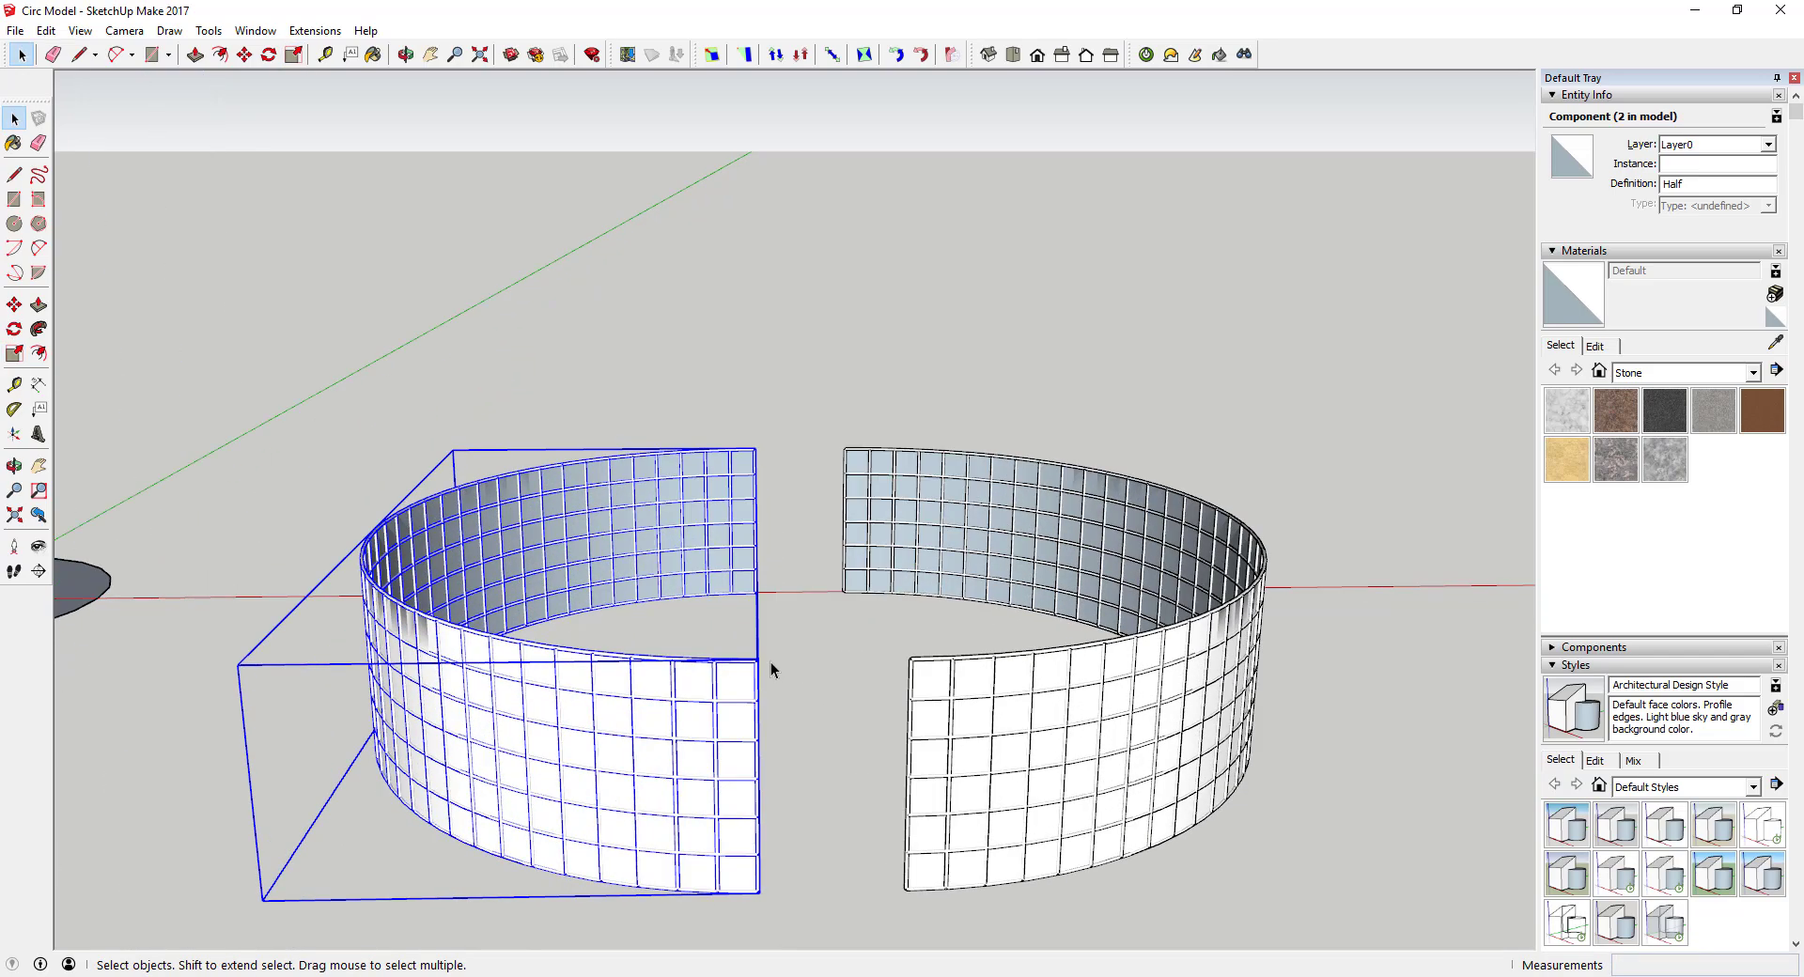
pyautogui.press('m')
pyautogui.scroll(3, 742, 662)
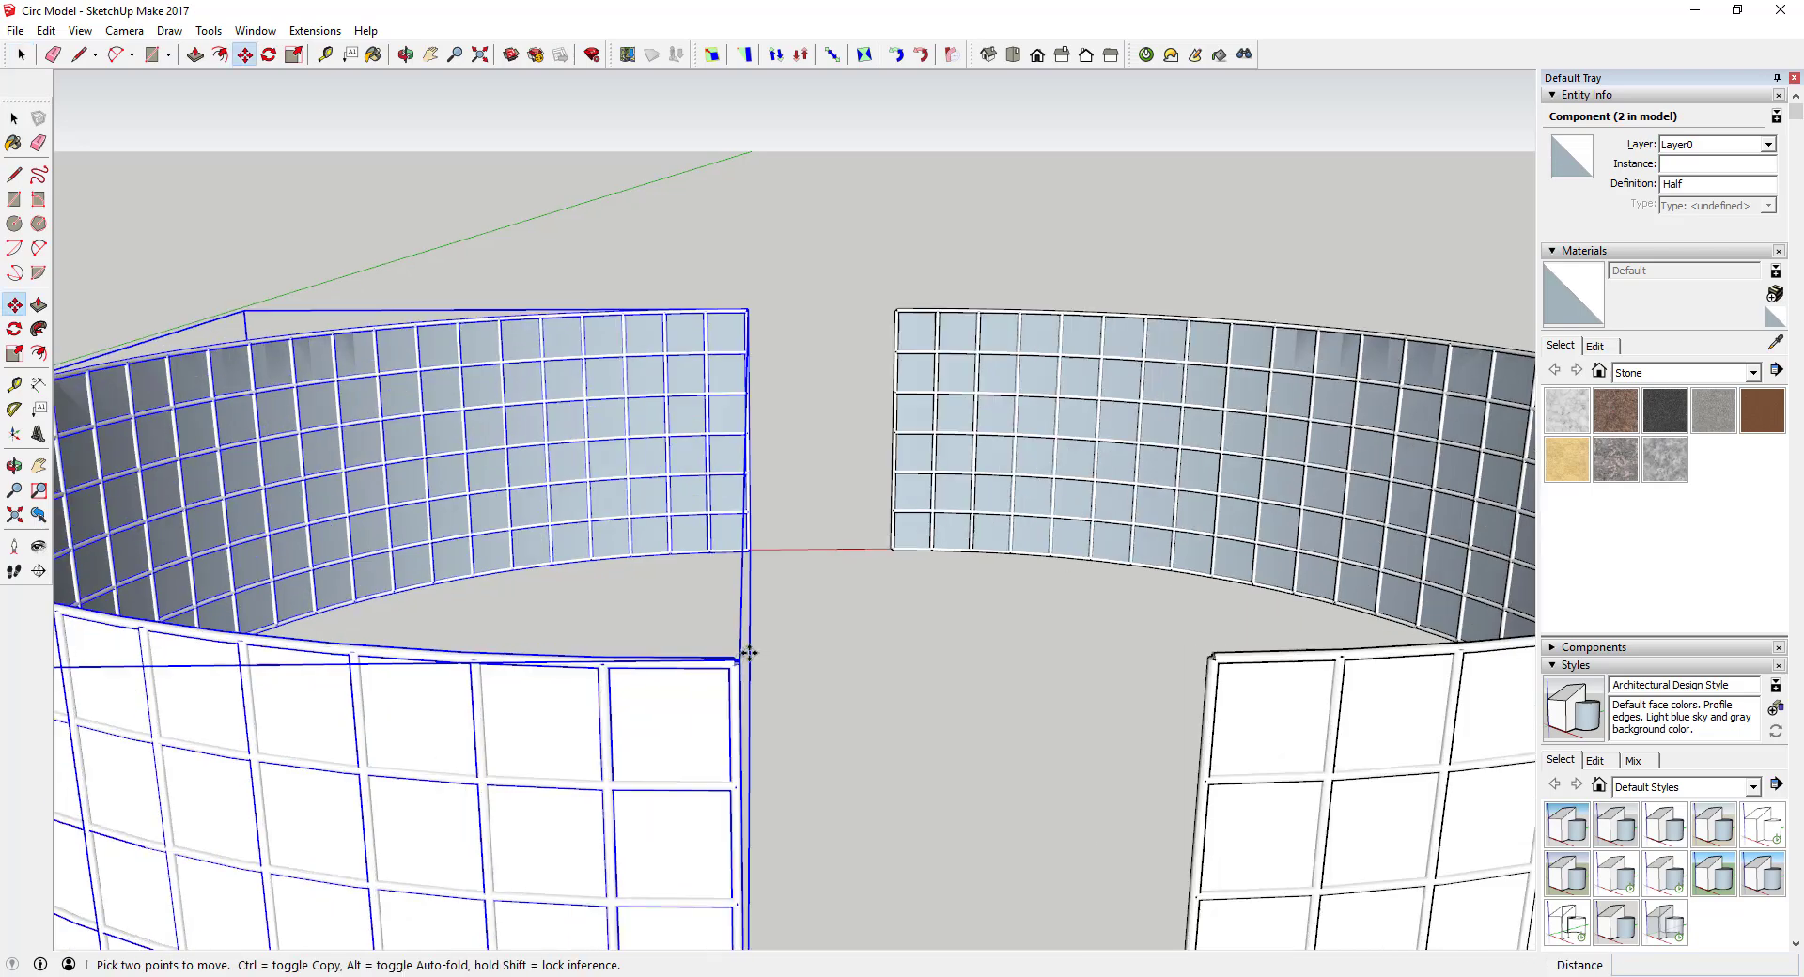
pyautogui.click(731, 658)
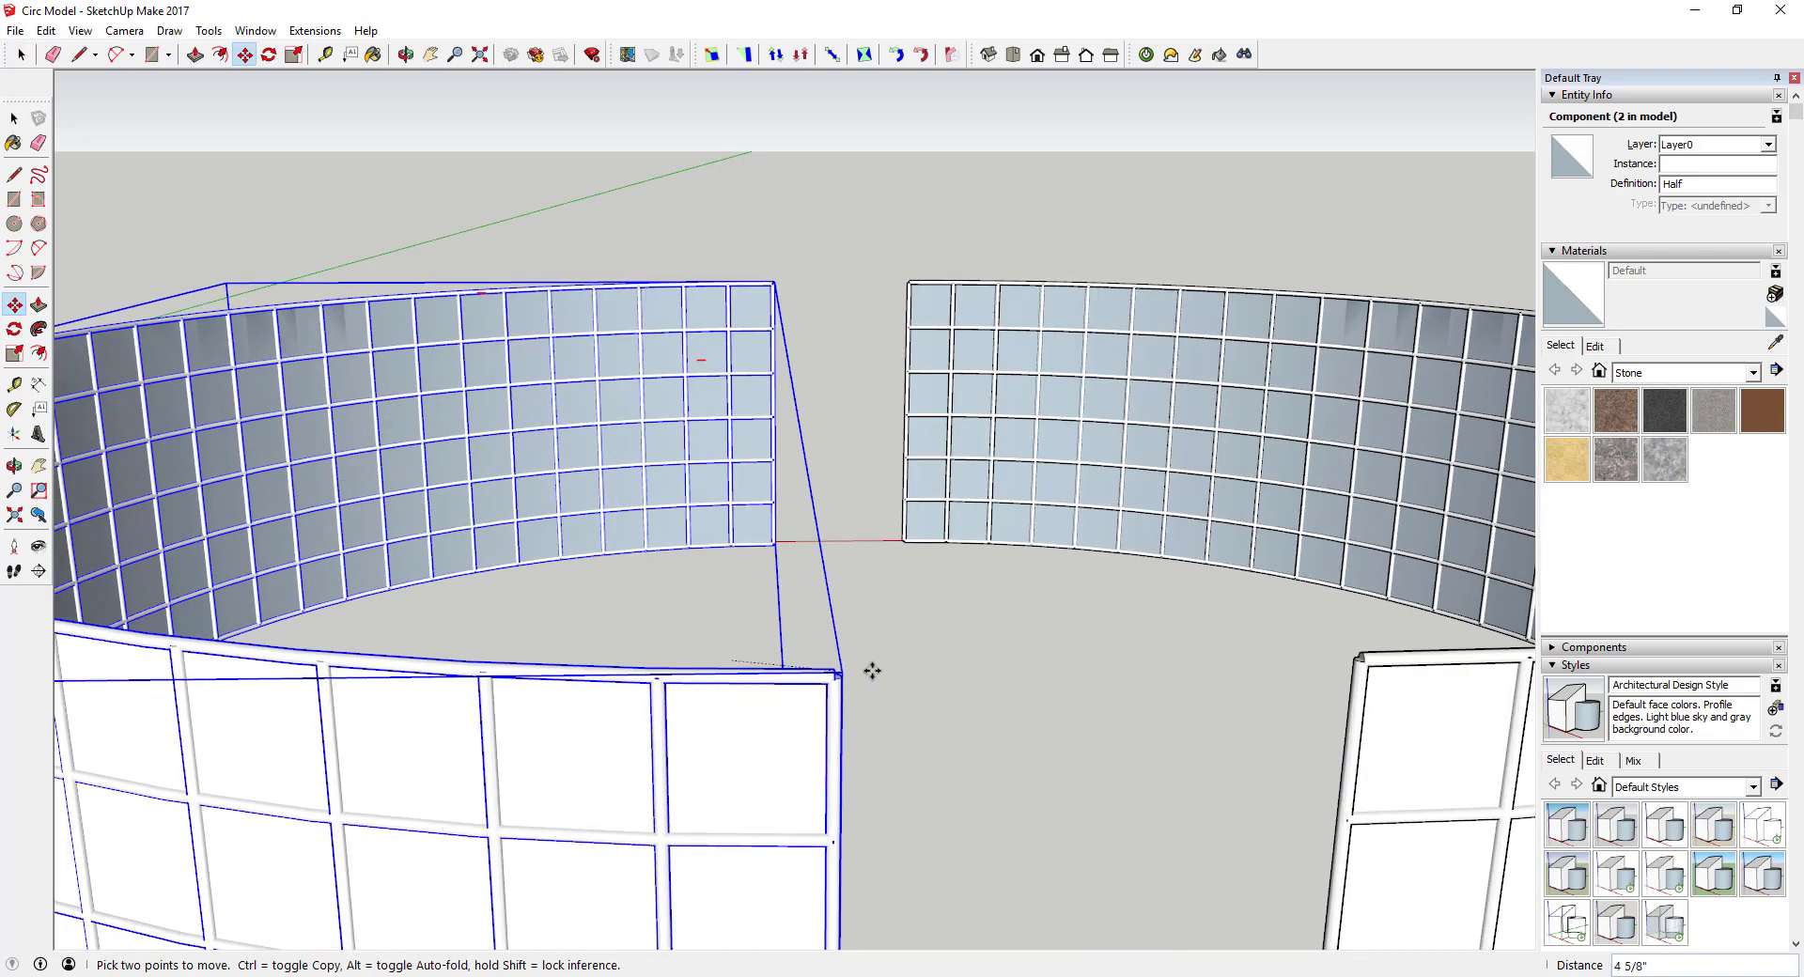
pyautogui.click(1363, 654)
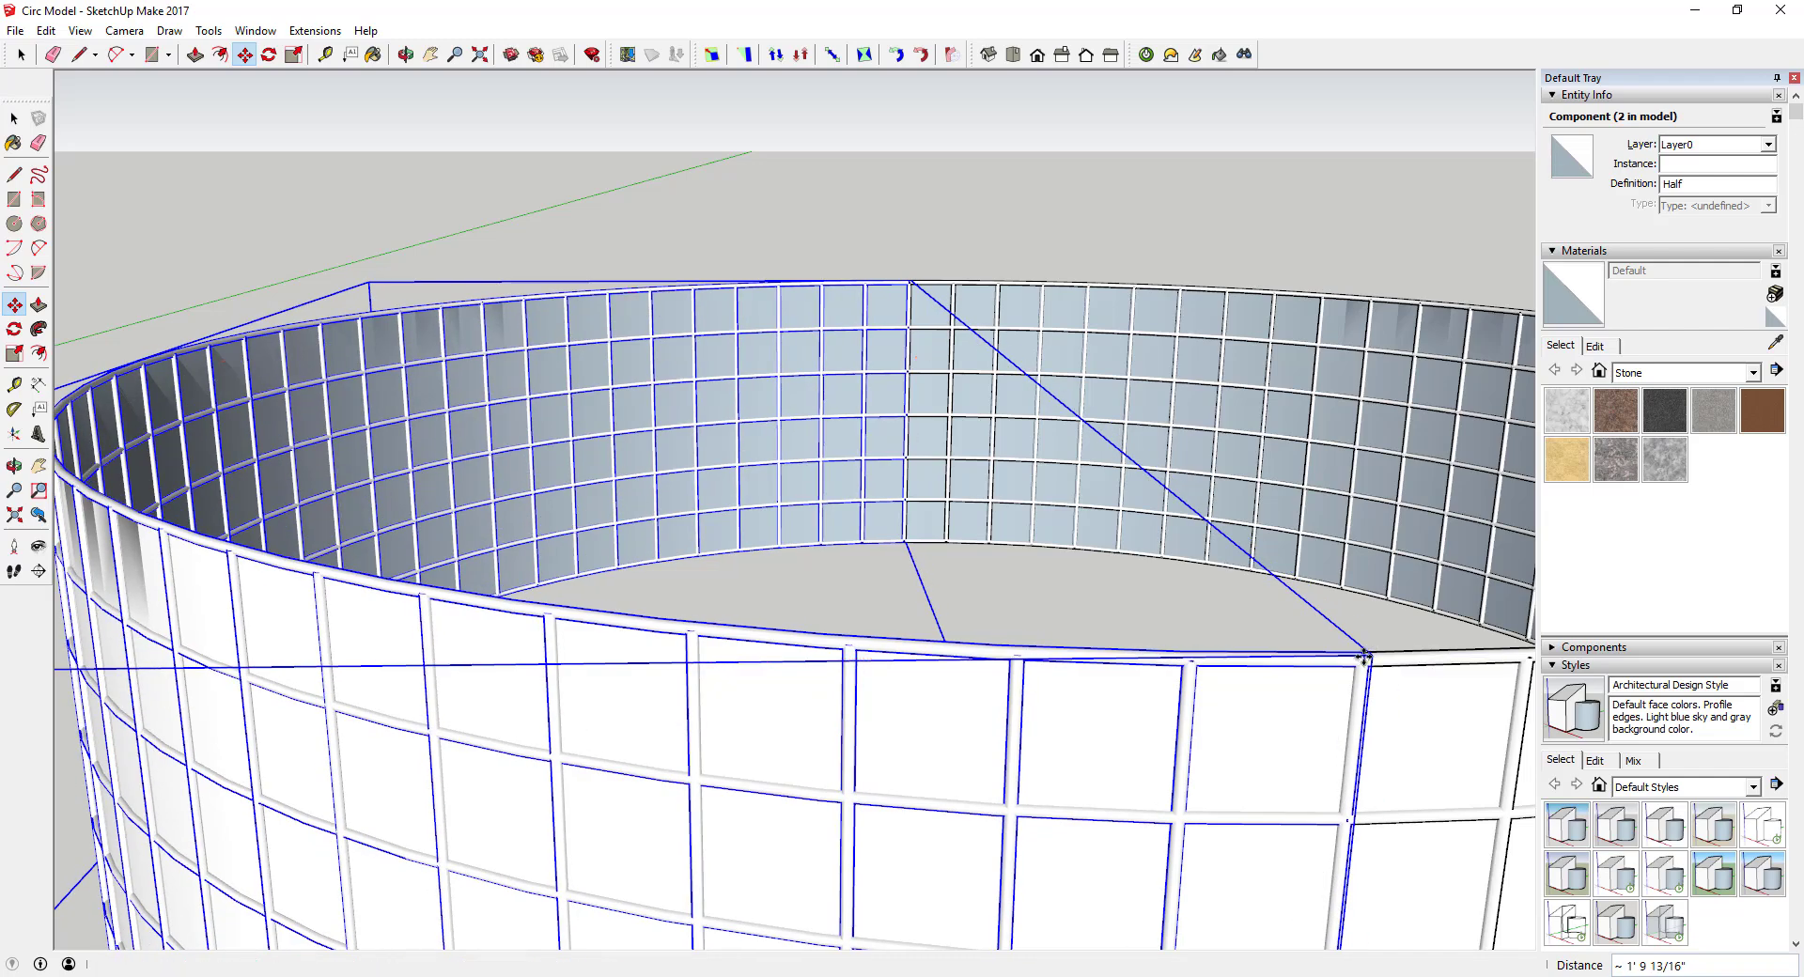
pyautogui.press('space')
# Step: Window-select both Half walls together
pyautogui.moveTo(1174, 631); pyautogui.dragTo(1084, 673, button='middle')
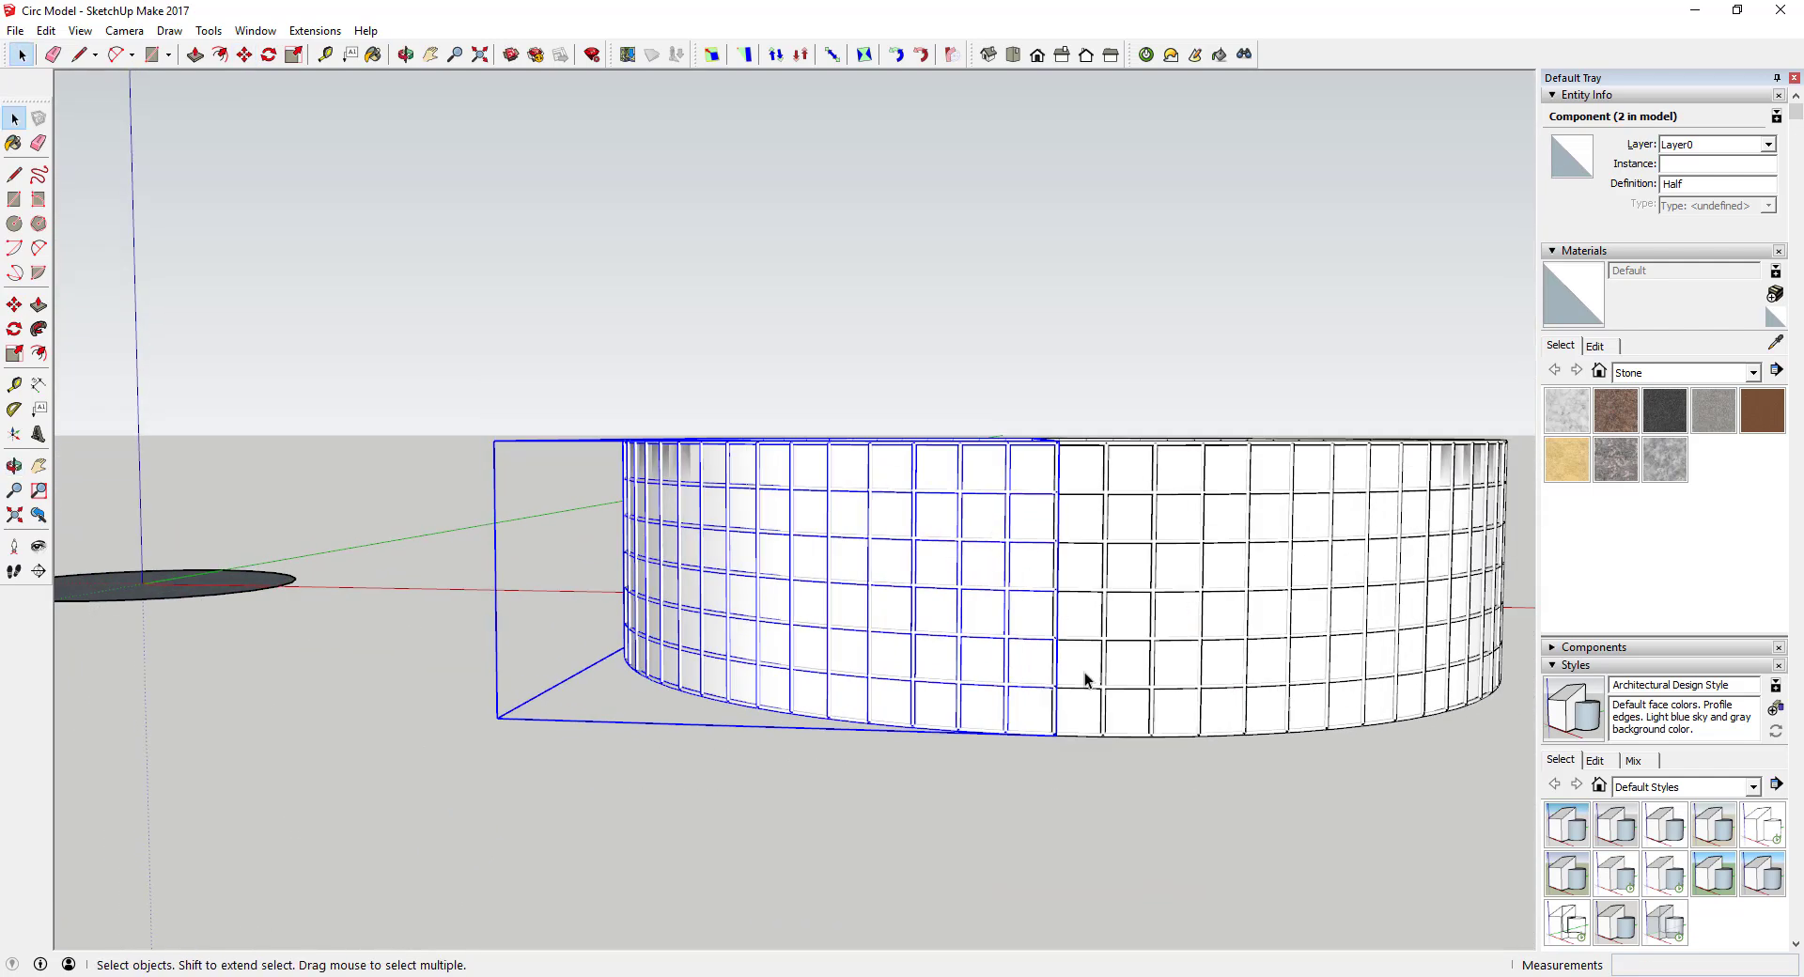
pyautogui.click(1150, 859)
pyautogui.scroll(5, 1062, 575)
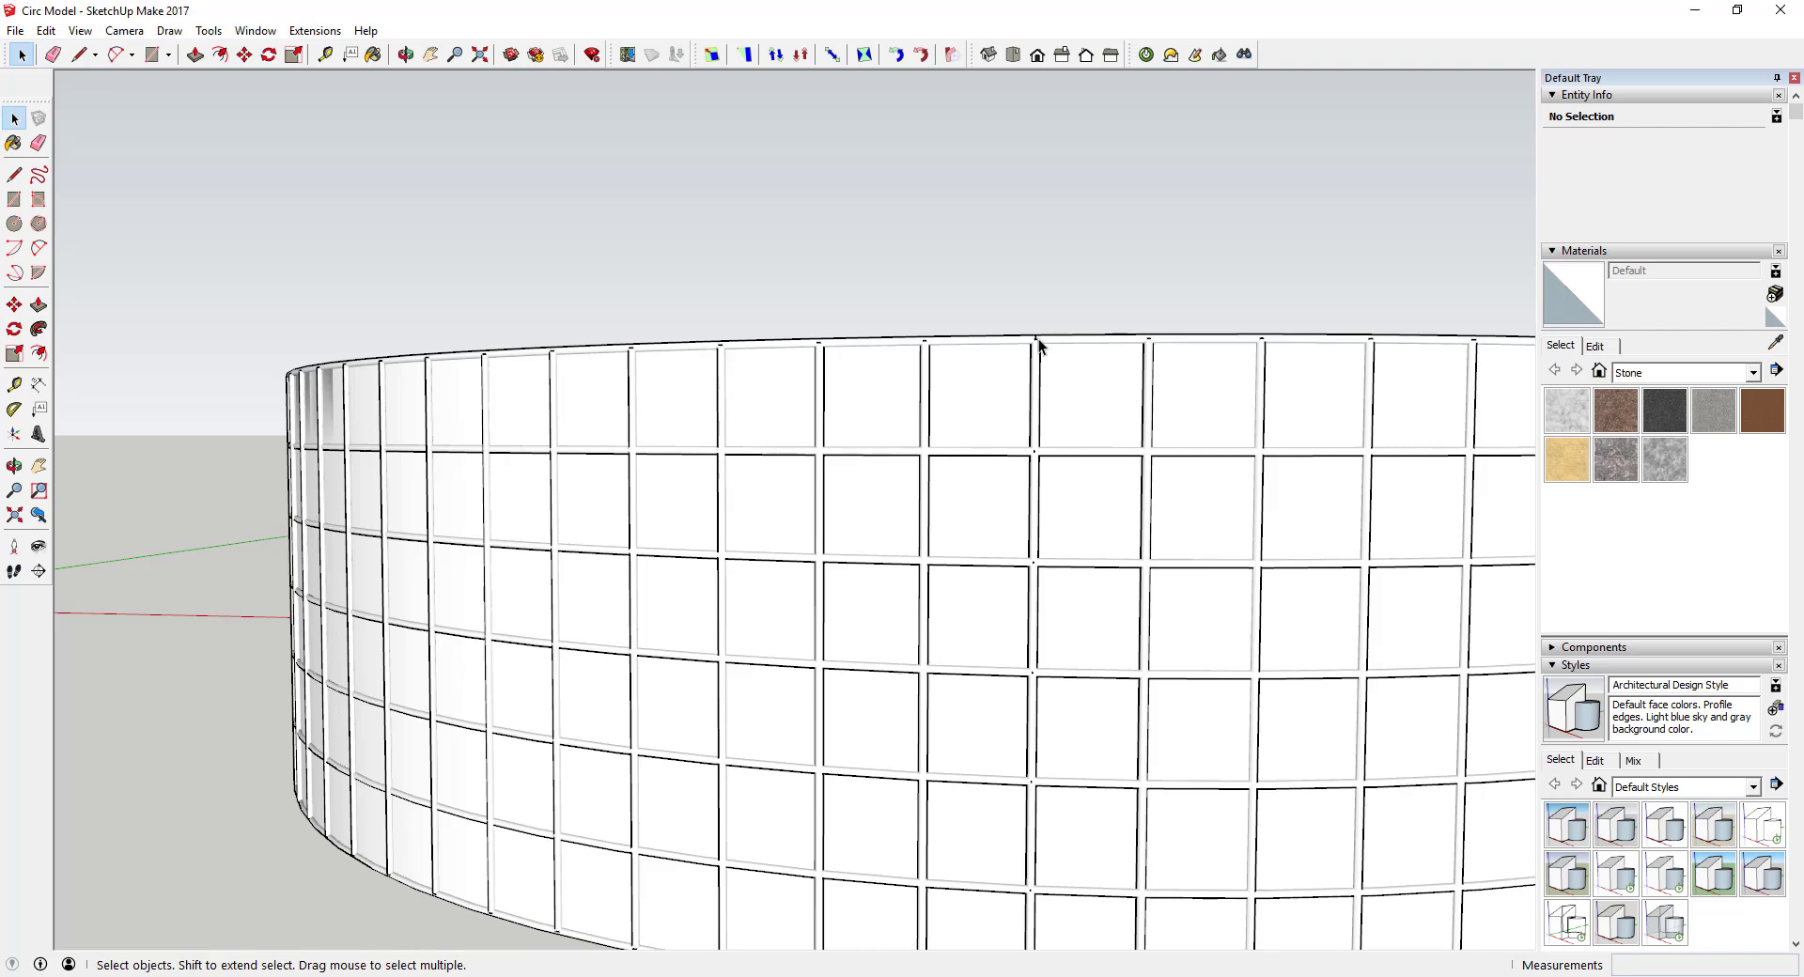
pyautogui.scroll(-10, 999, 523)
pyautogui.moveTo(1027, 551); pyautogui.dragTo(807, 564, button='middle')
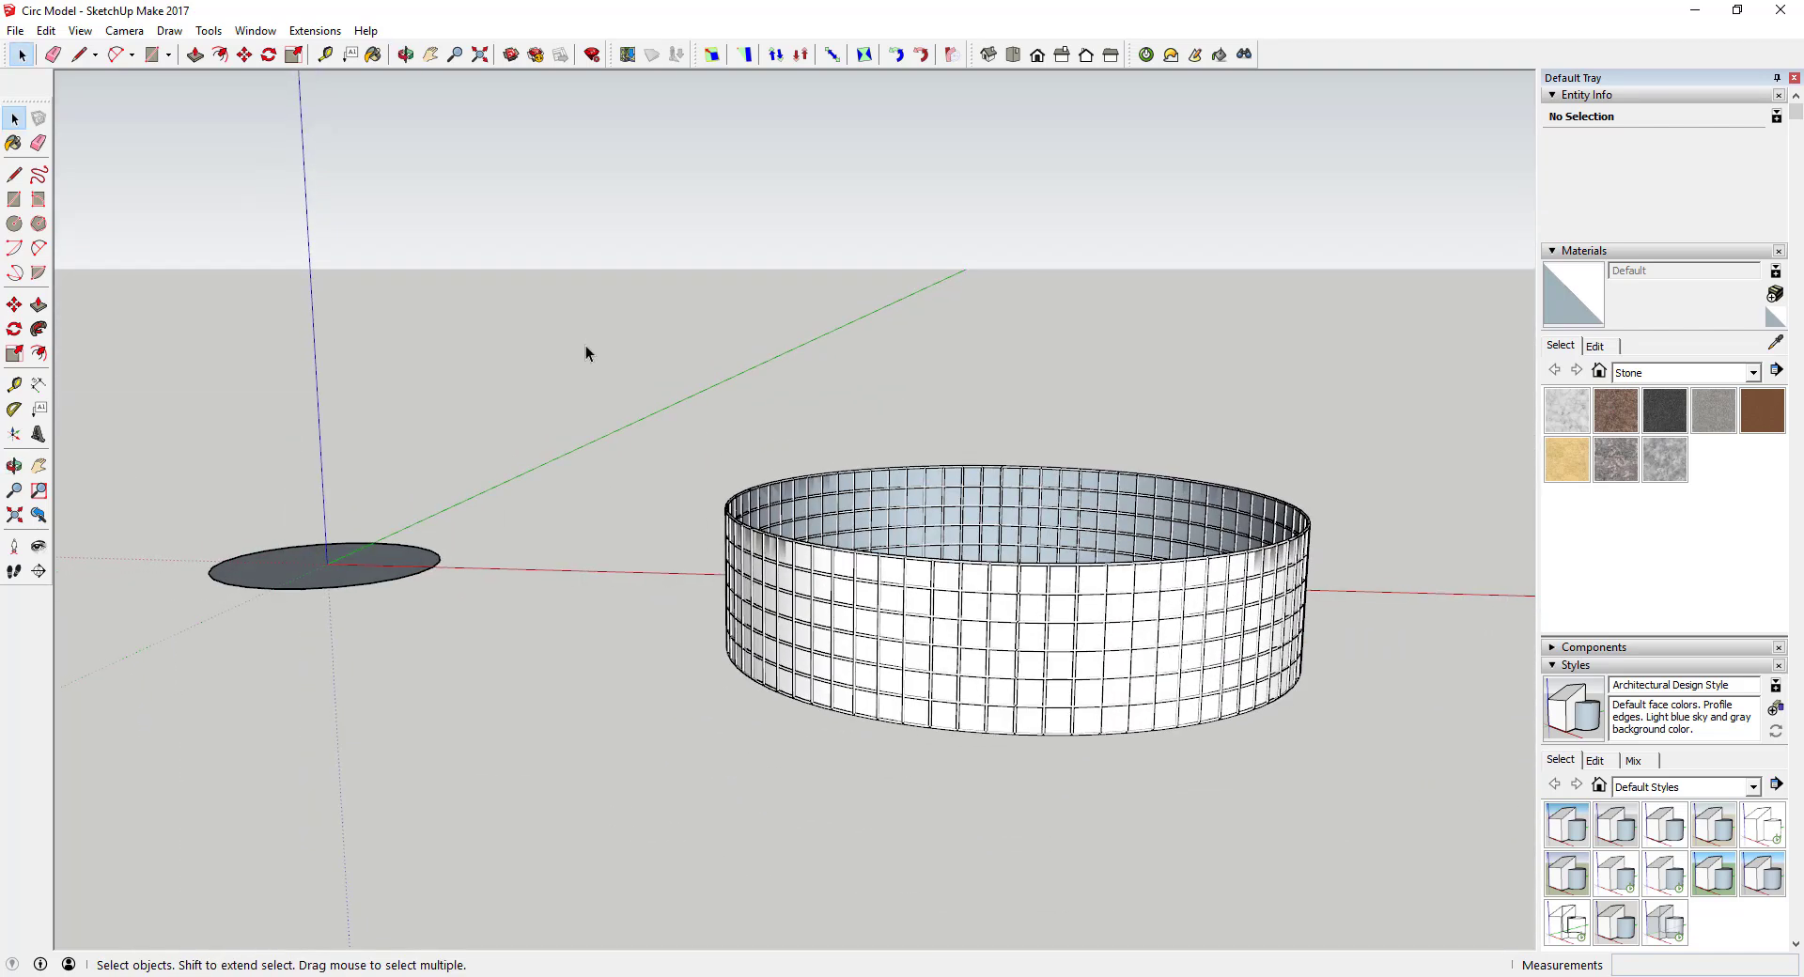
pyautogui.moveTo(585, 352); pyautogui.dragTo(1409, 789)
# Step: Make Group from the two selected Half wall instances, then orbit and zoom out
pyautogui.rightClick(1062, 604)
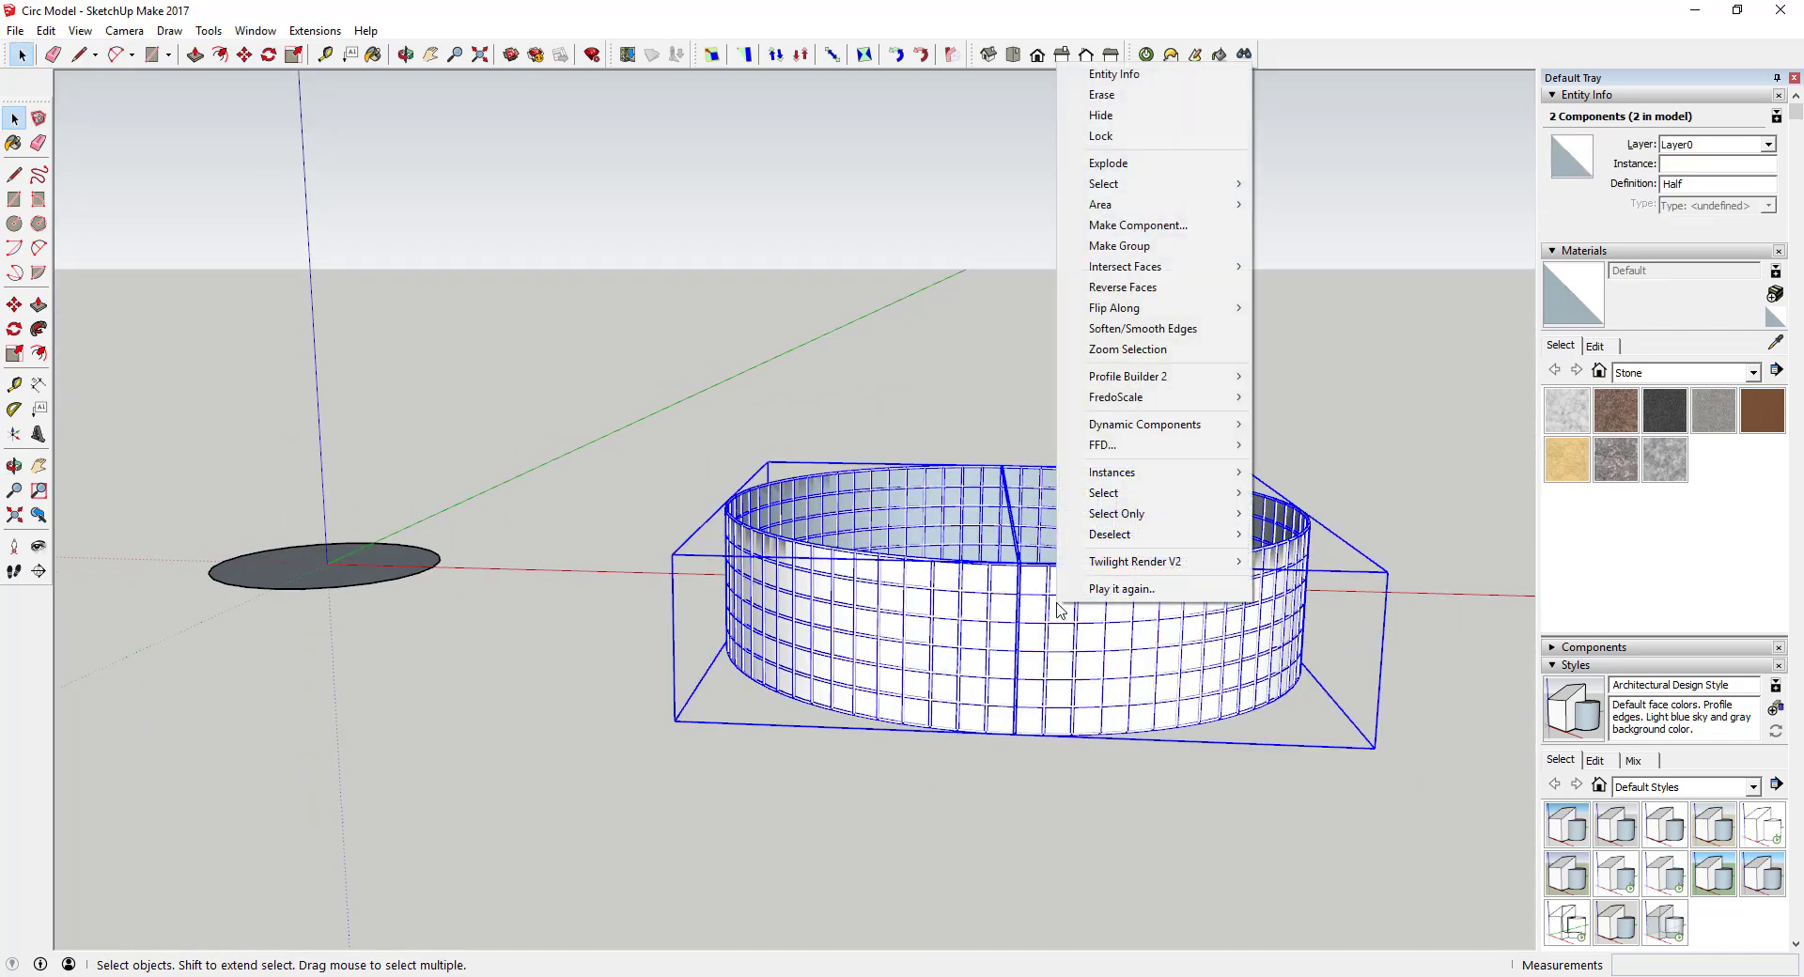
pyautogui.click(1155, 249)
pyautogui.moveTo(988, 594); pyautogui.dragTo(904, 590, button='middle')
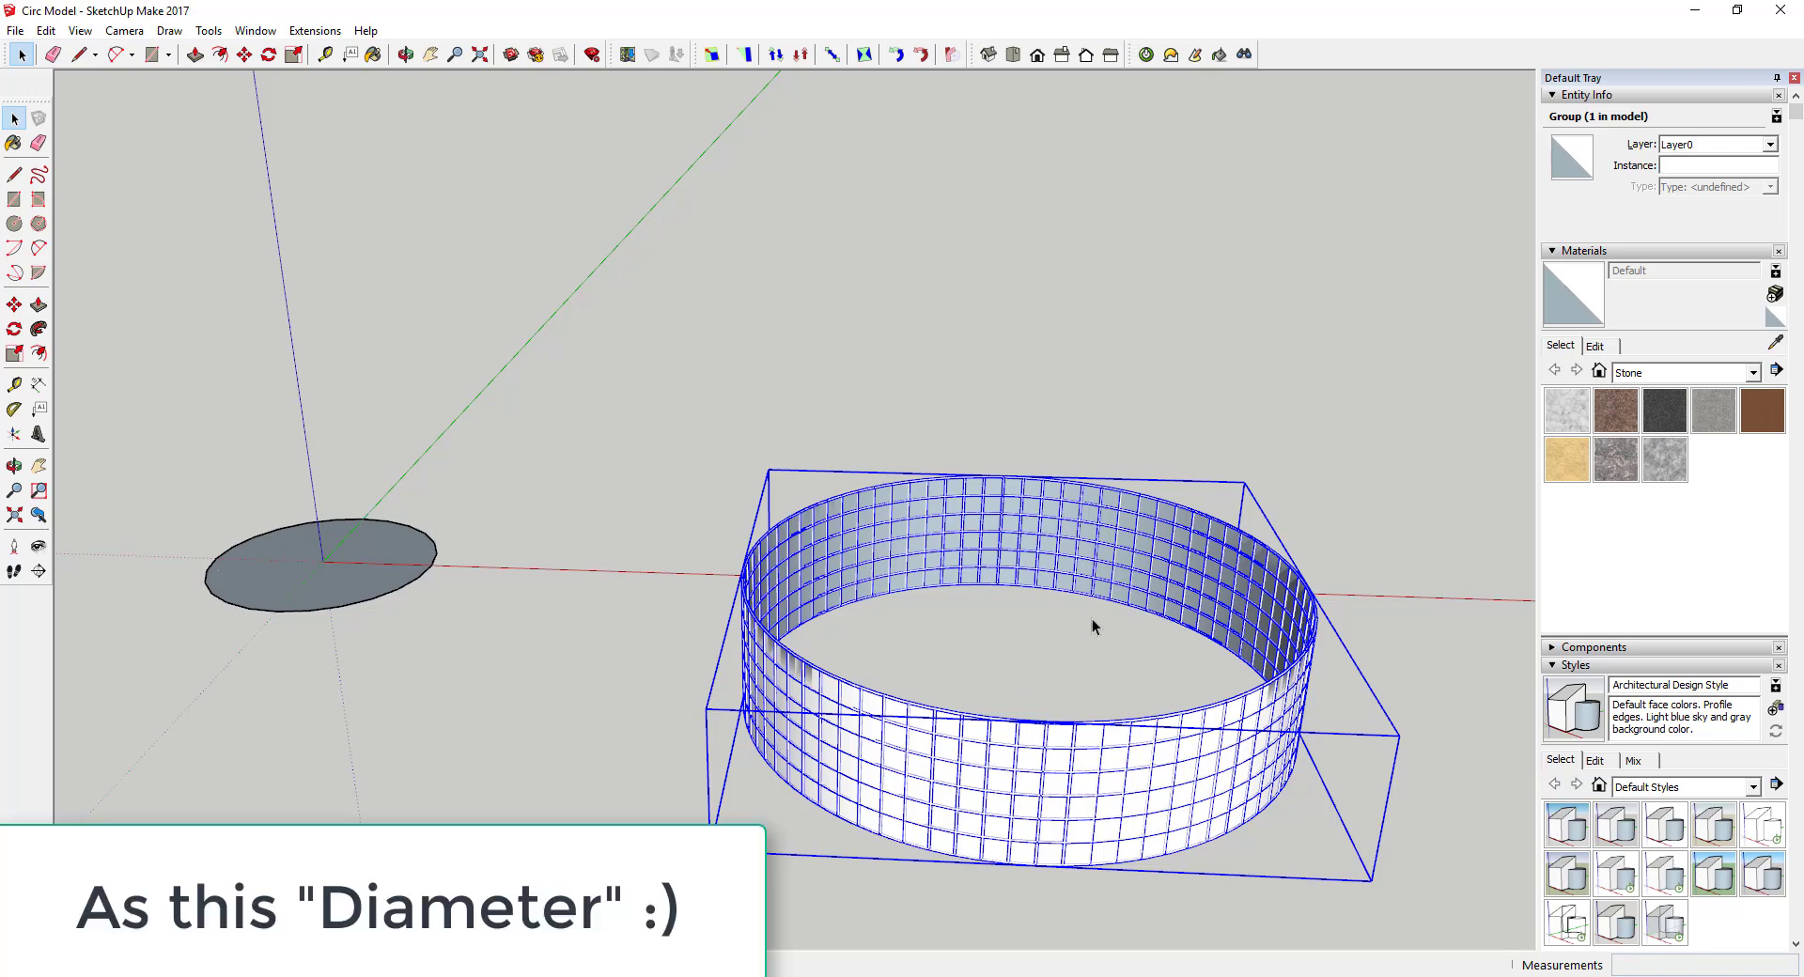
pyautogui.scroll(-2, 1092, 618)
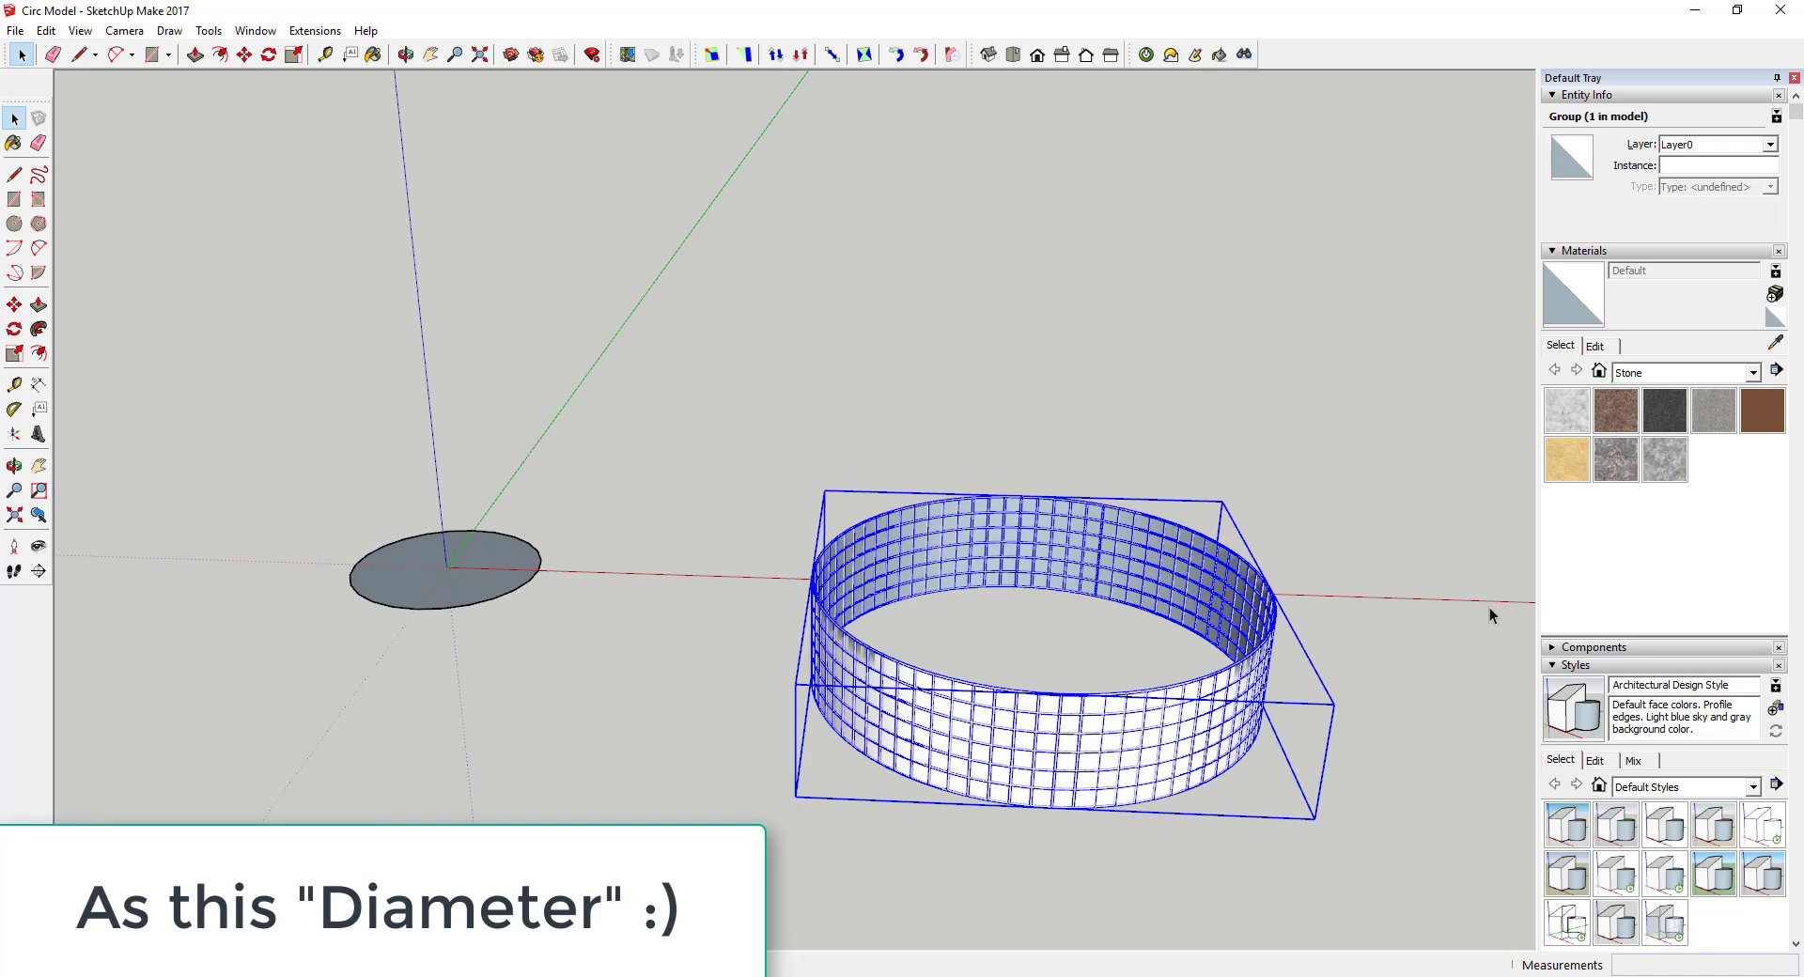
# Step: Scale the grouped circular wall uniformly to 0.50 from a corner grip
pyautogui.press('s')
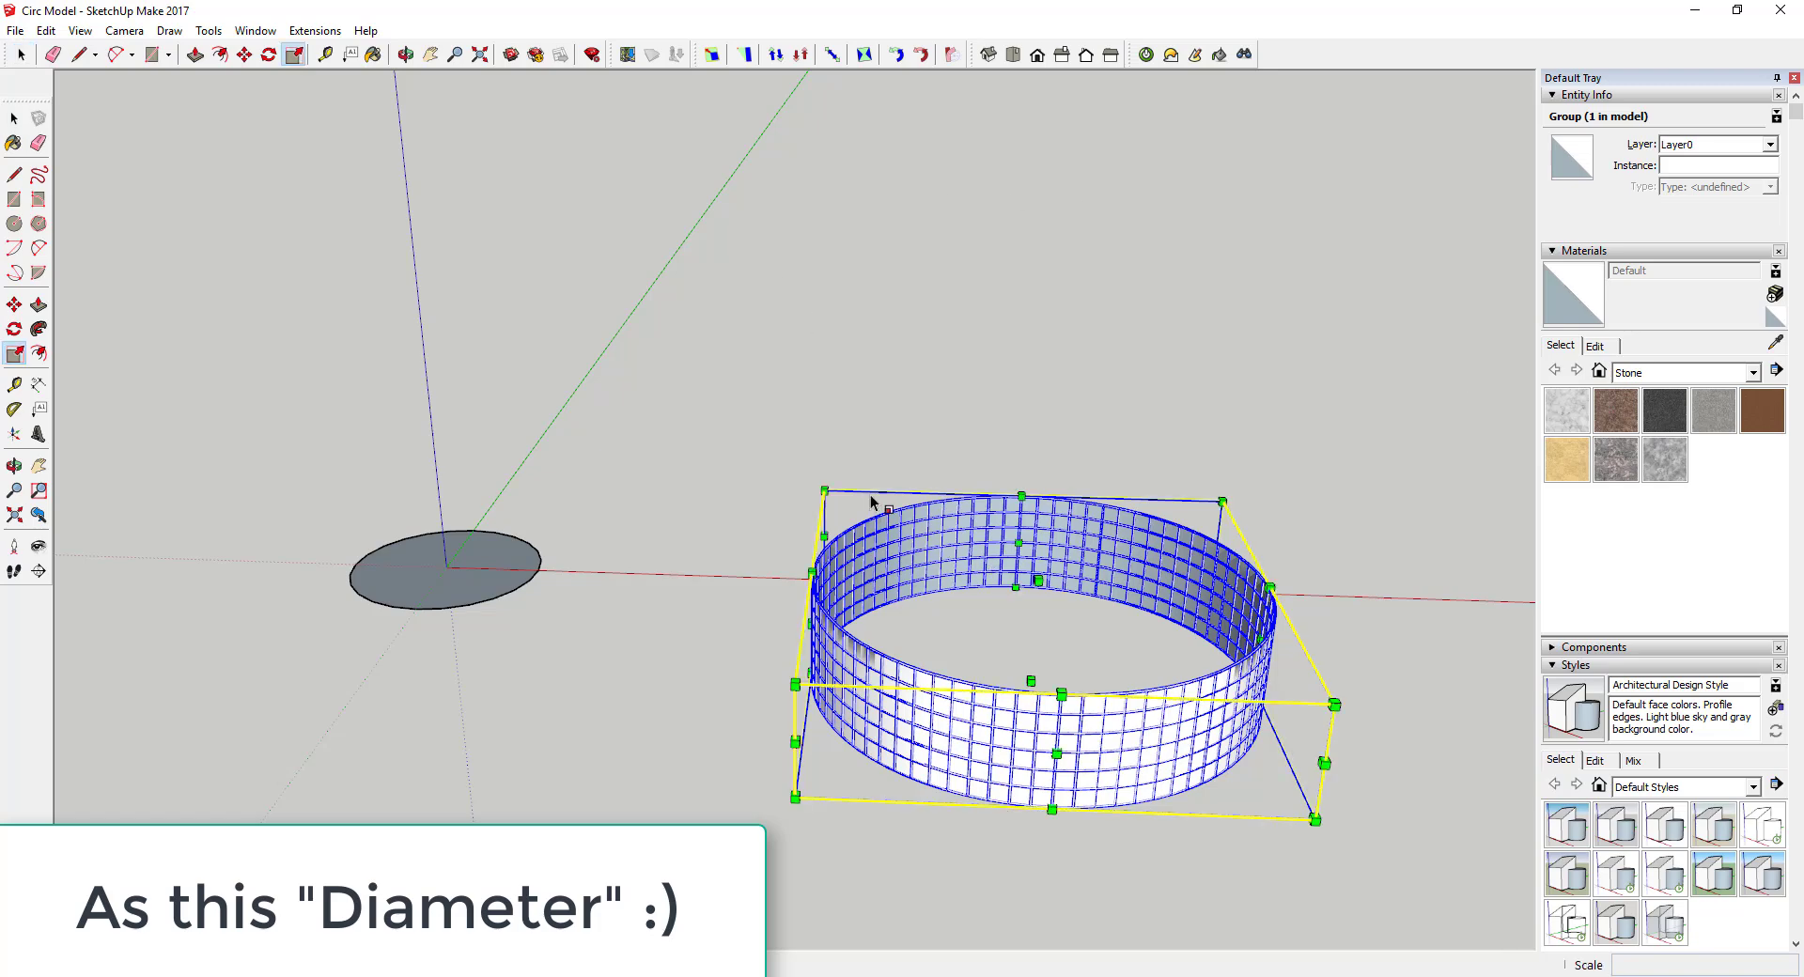
pyautogui.moveTo(824, 489); pyautogui.dragTo(1067, 605)
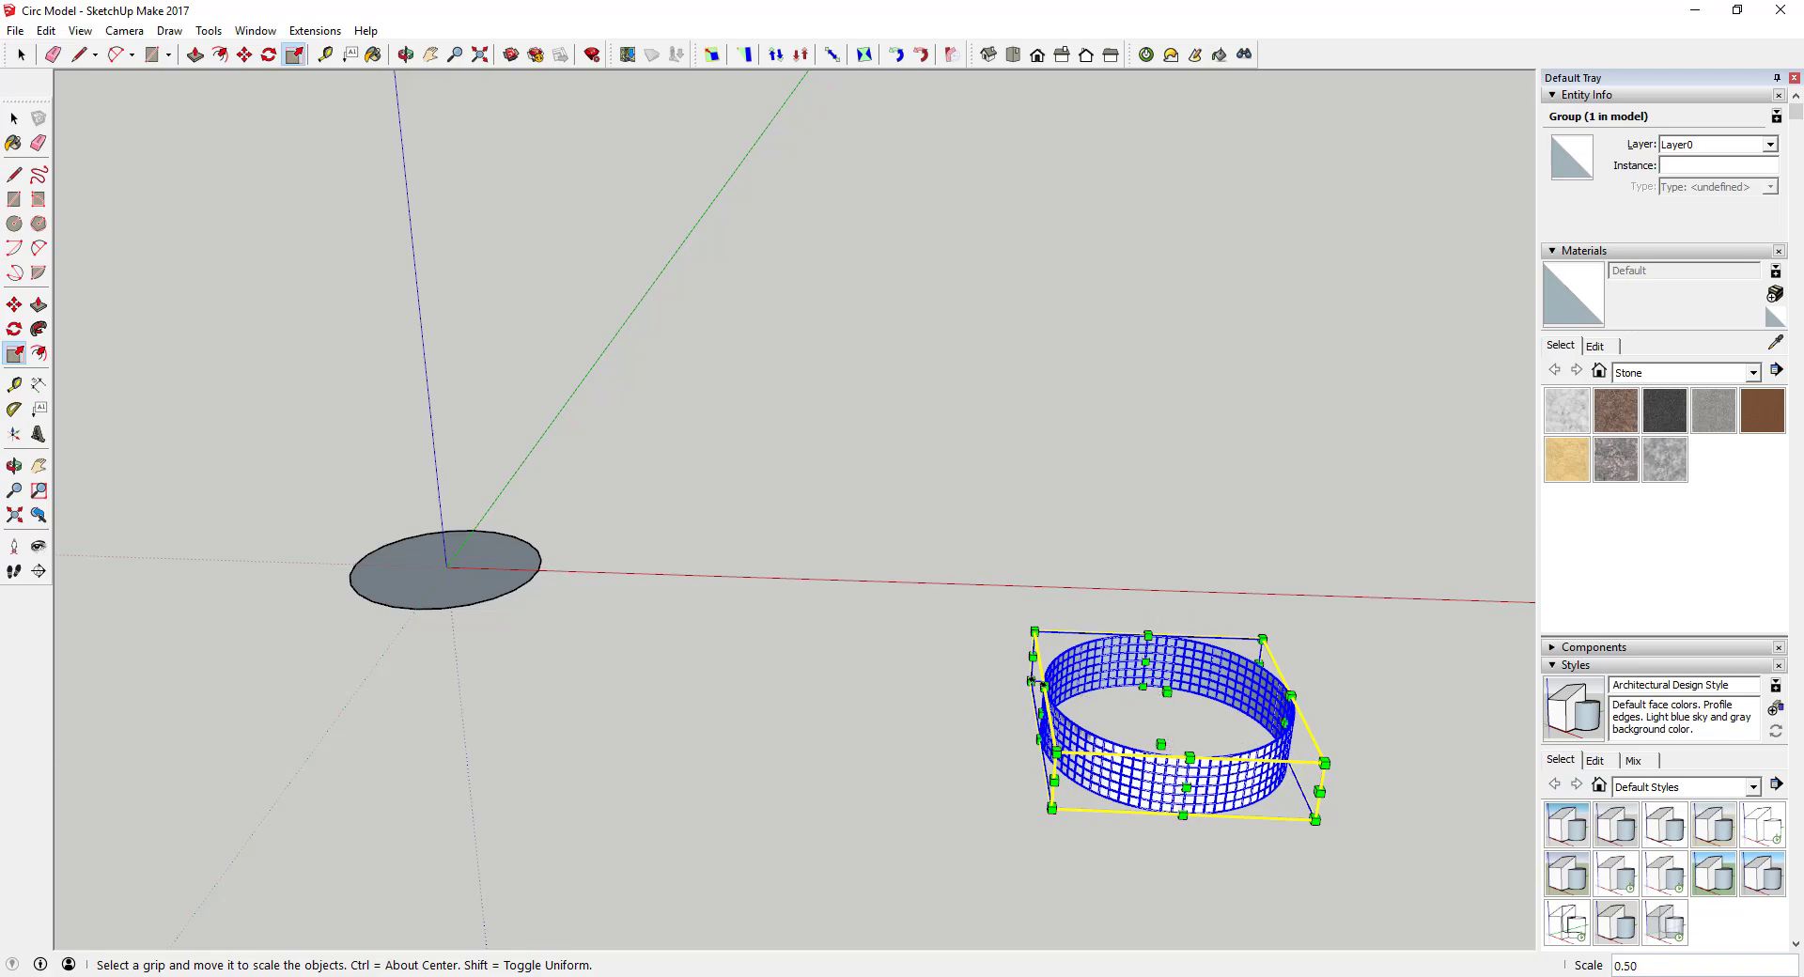
pyautogui.press('space')
pyautogui.scroll(6, 1211, 821)
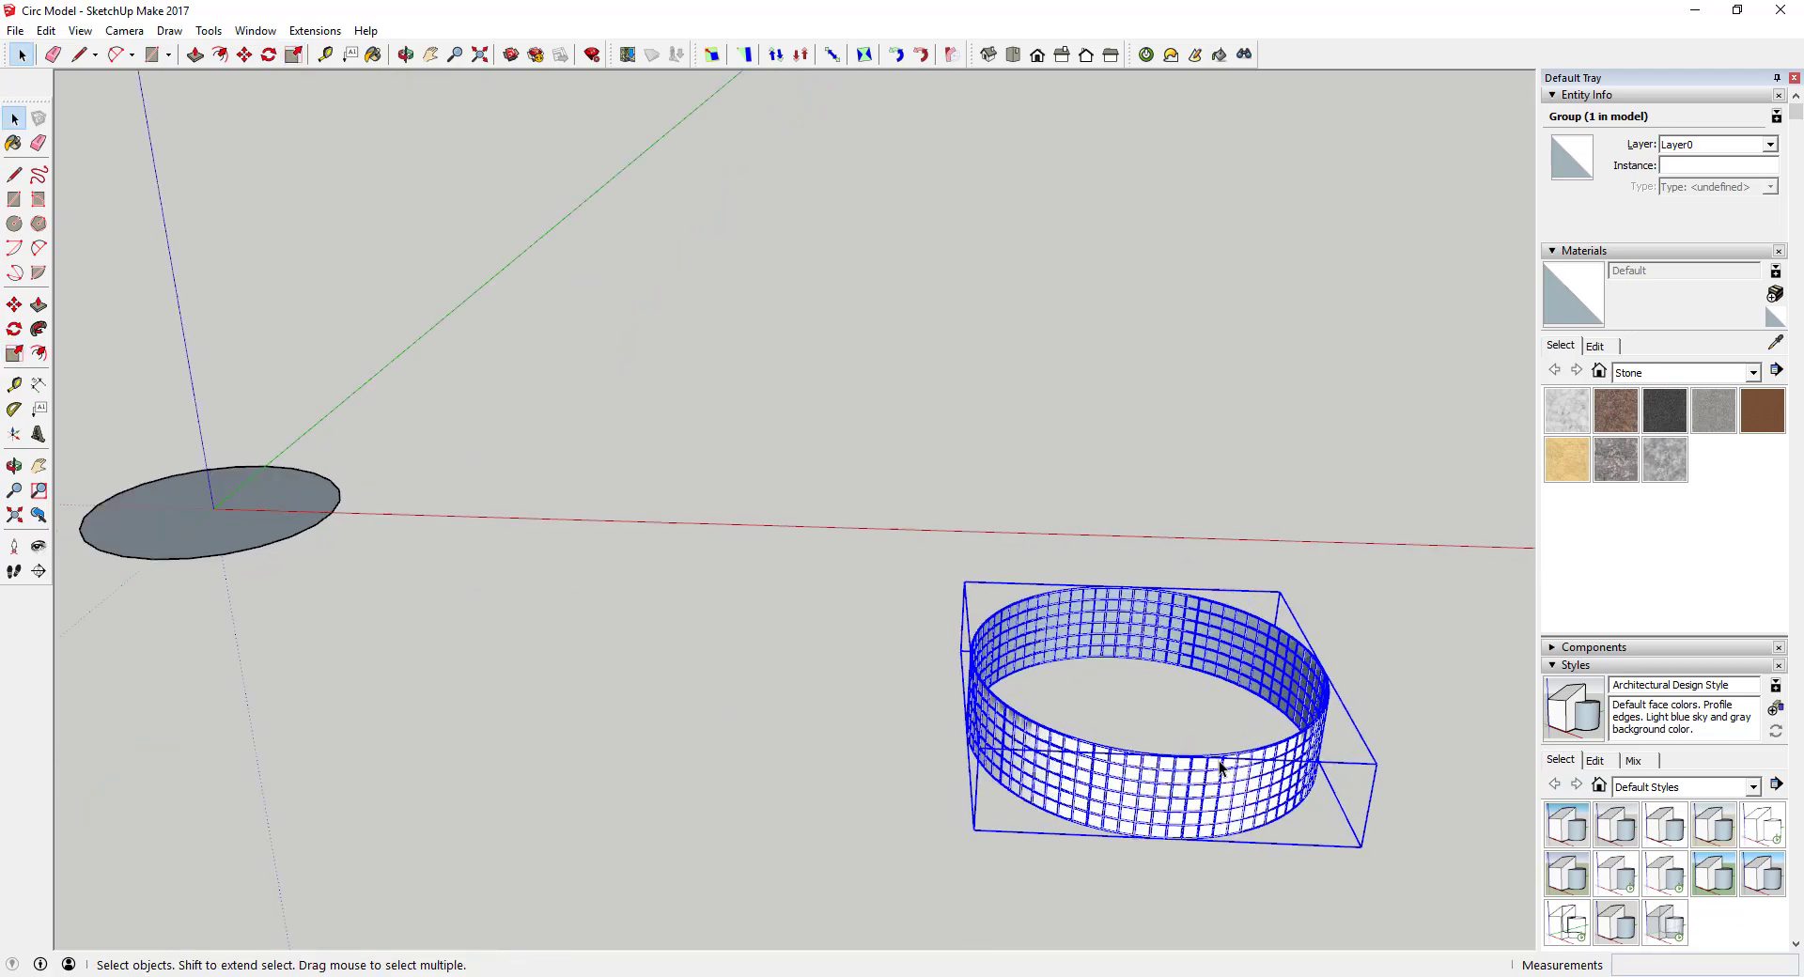
pyautogui.scroll(10, 1150, 869)
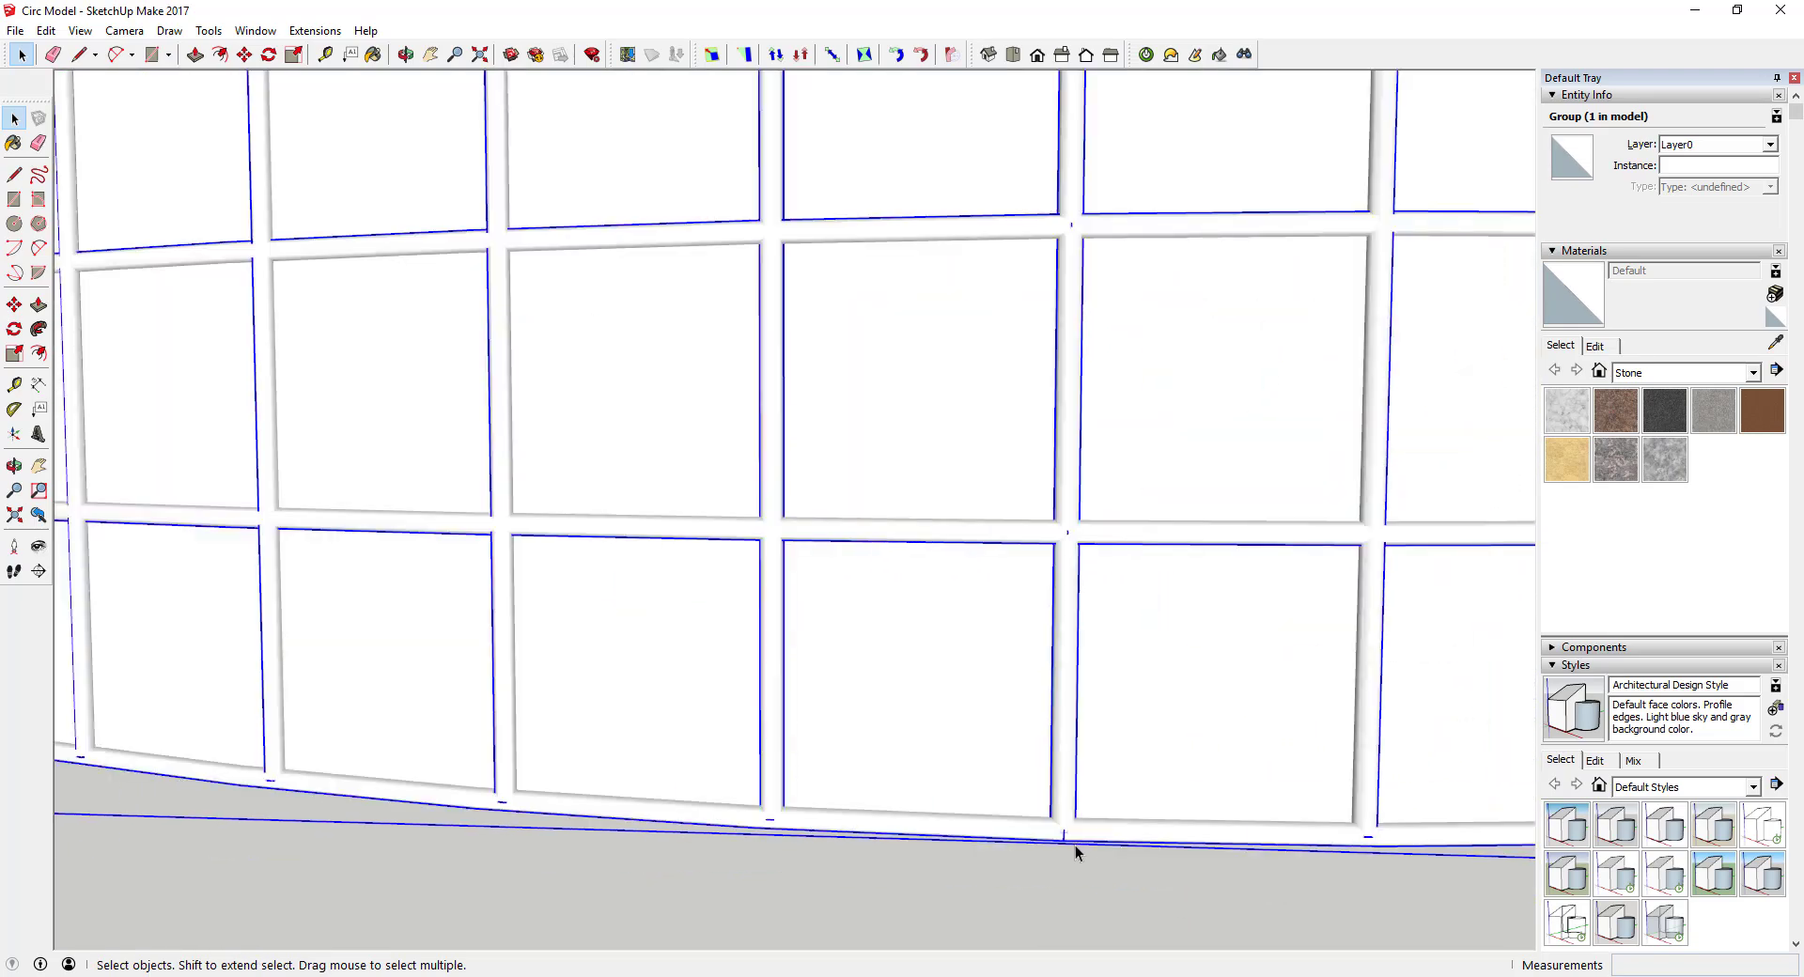
# Step: Move the scaled wall group onto the ground circle's centre point
pyautogui.press('m')
pyautogui.moveTo(1067, 842); pyautogui.dragTo(1096, 743, button='middle')
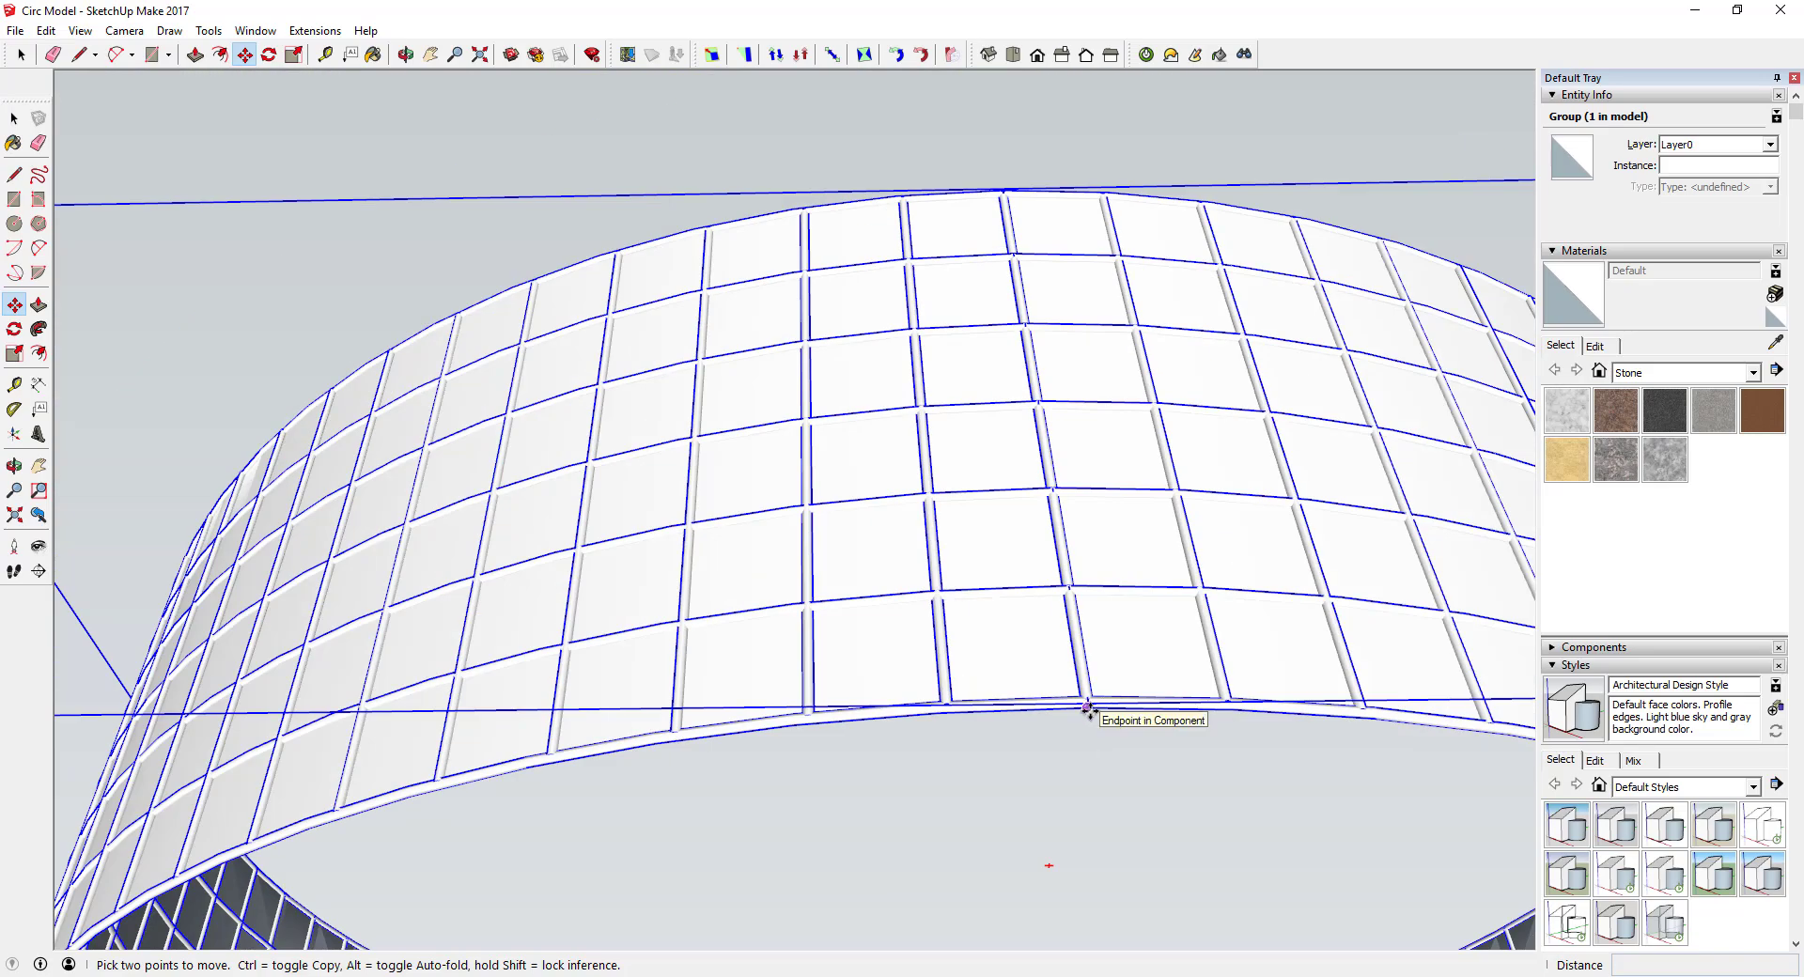
pyautogui.scroll(-10, 1083, 713)
pyautogui.scroll(-5, 745, 707)
pyautogui.click(745, 706)
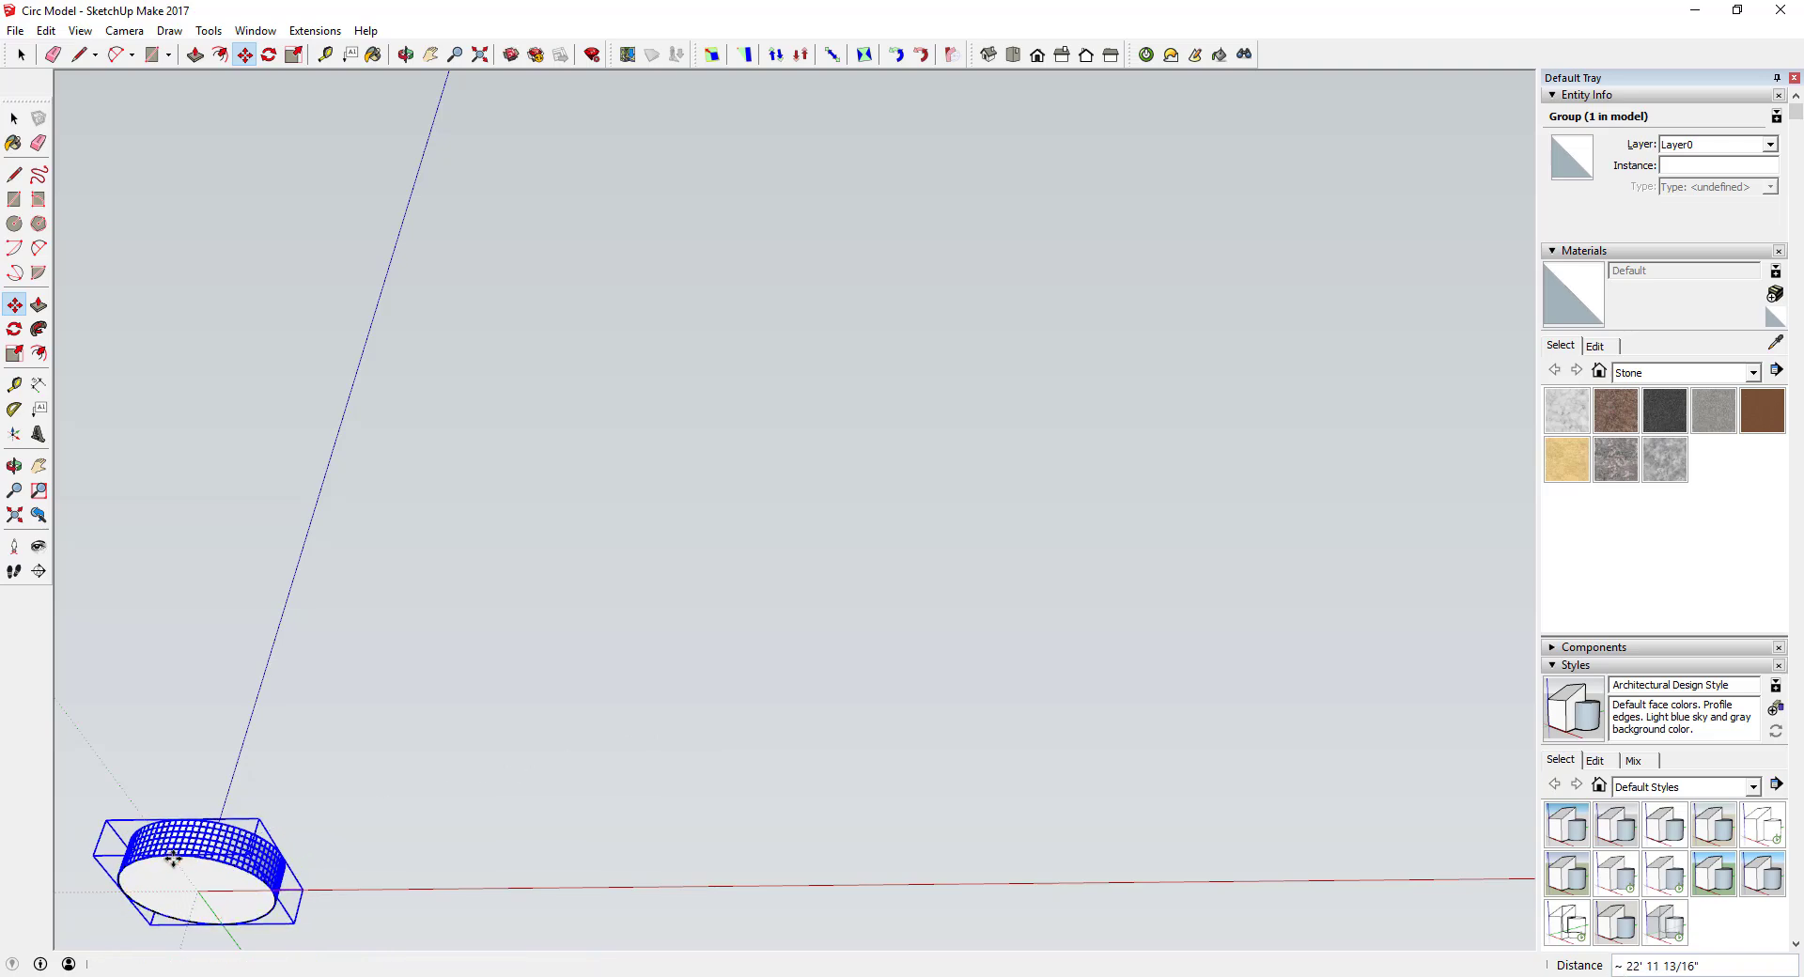
# Step: Orbit around the ring, enter the wall group, and open one Half component for editing
pyautogui.scroll(6, 174, 864)
pyautogui.press('o')
pyautogui.moveTo(300, 906); pyautogui.dragTo(358, 535, button='middle')
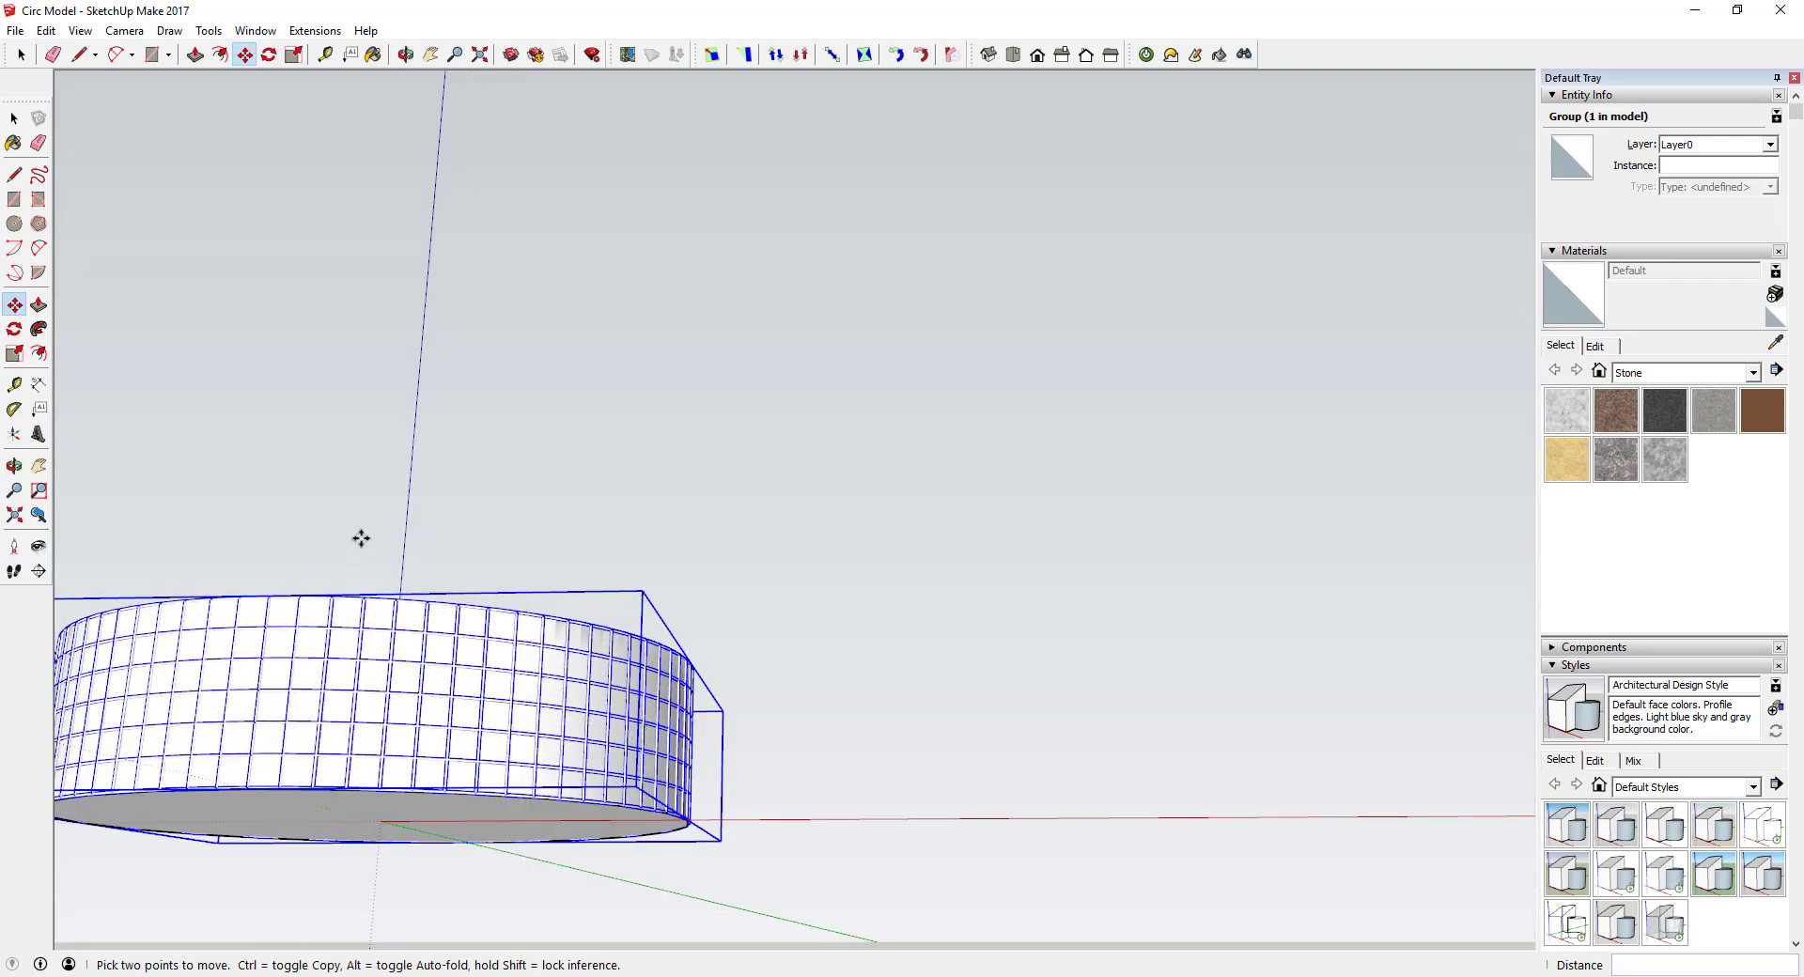
pyautogui.moveTo(498, 794); pyautogui.dragTo(322, 817, button='middle')
pyautogui.scroll(3, 292, 792)
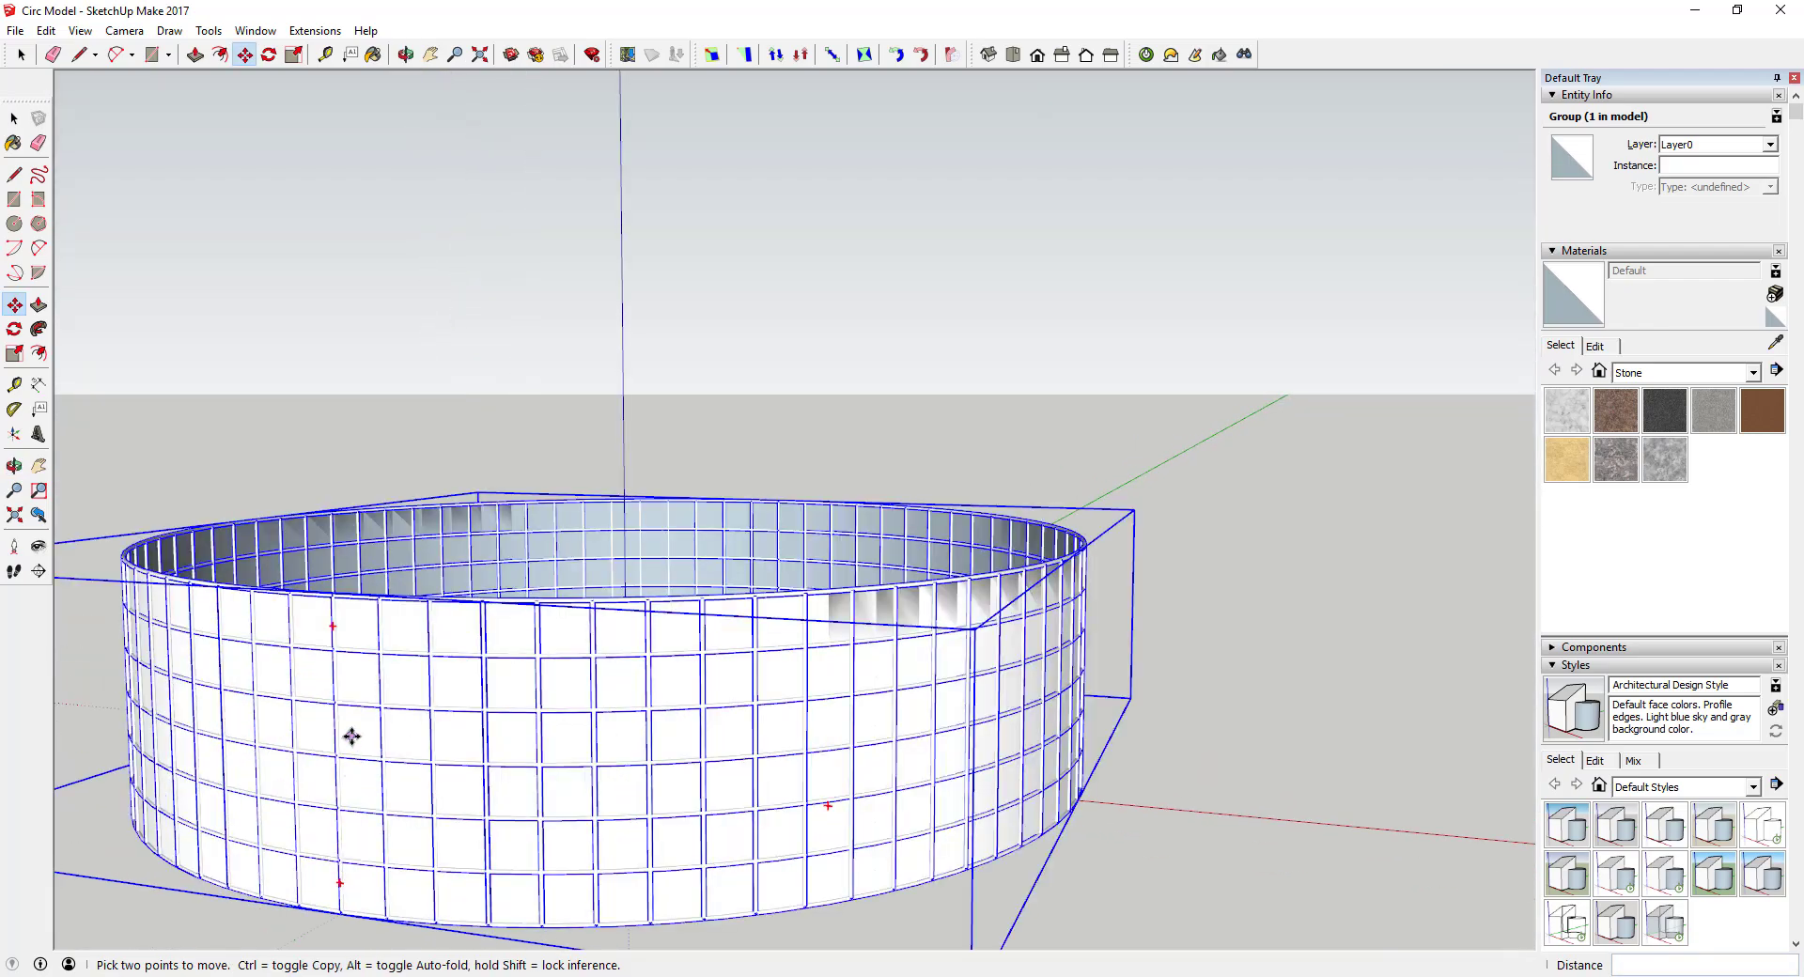
pyautogui.moveTo(350, 736); pyautogui.dragTo(544, 722, button='middle')
pyautogui.scroll(-2, 645, 737)
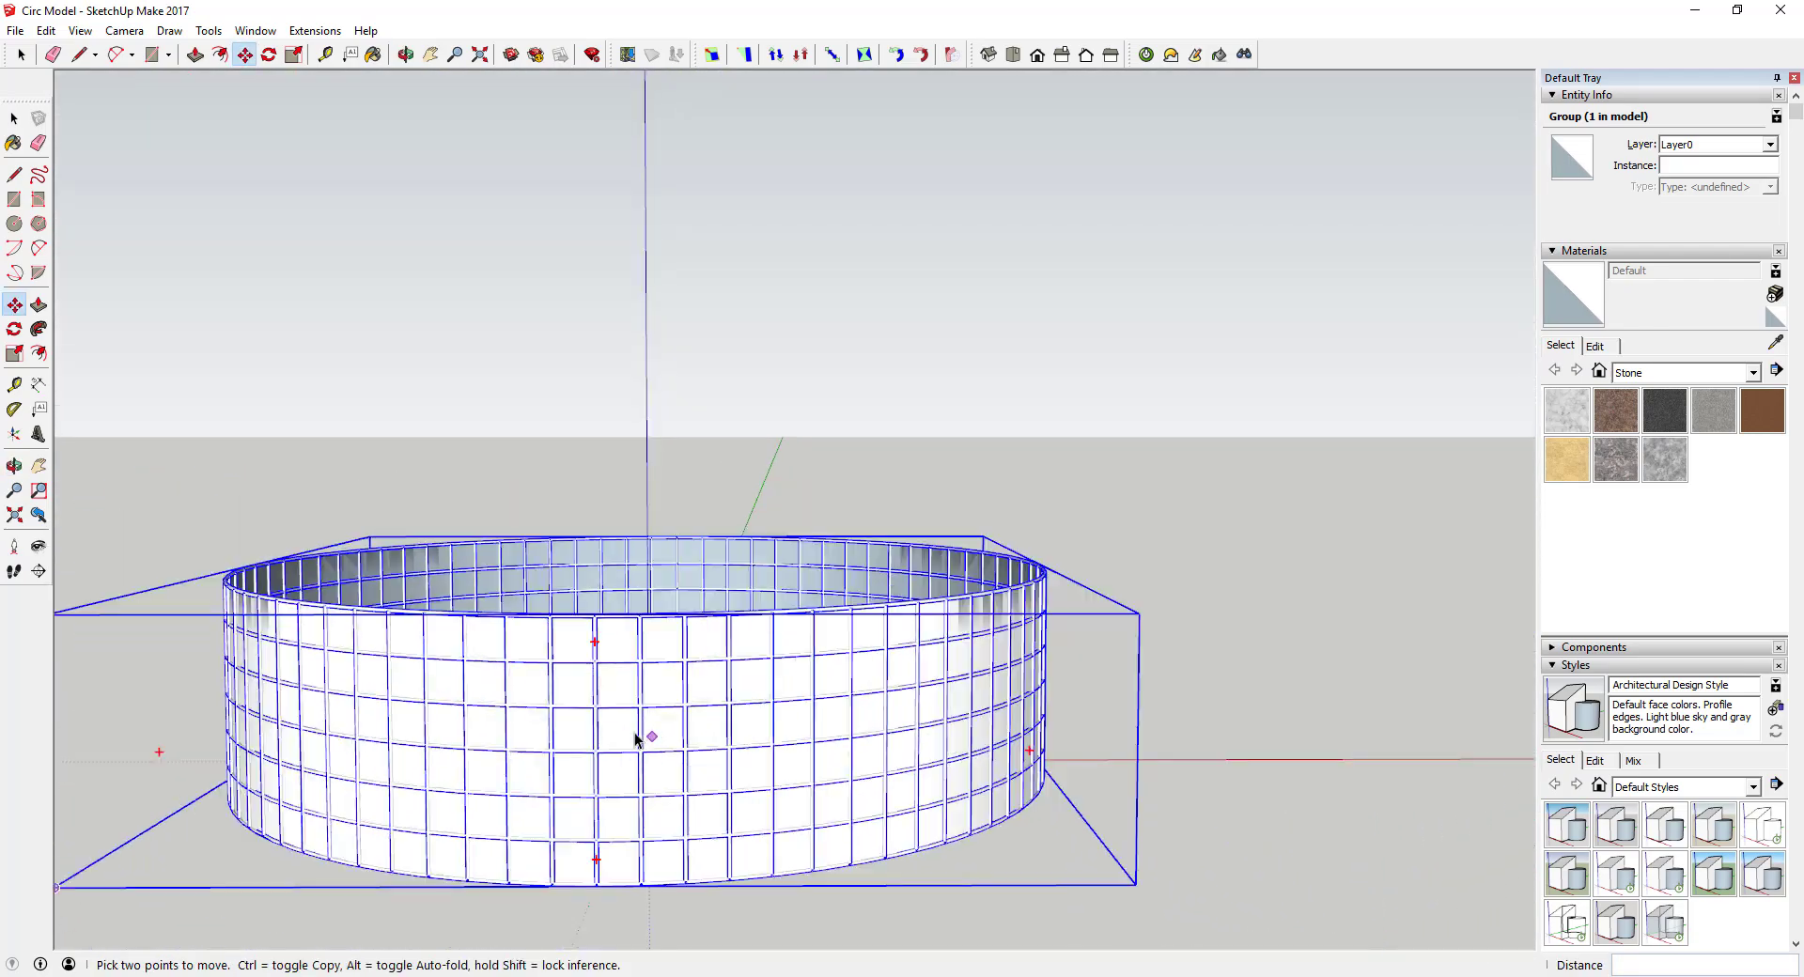
pyautogui.press('space')
pyautogui.scroll(-1, 636, 728)
pyautogui.doubleClick(625, 730)
pyautogui.click(625, 728)
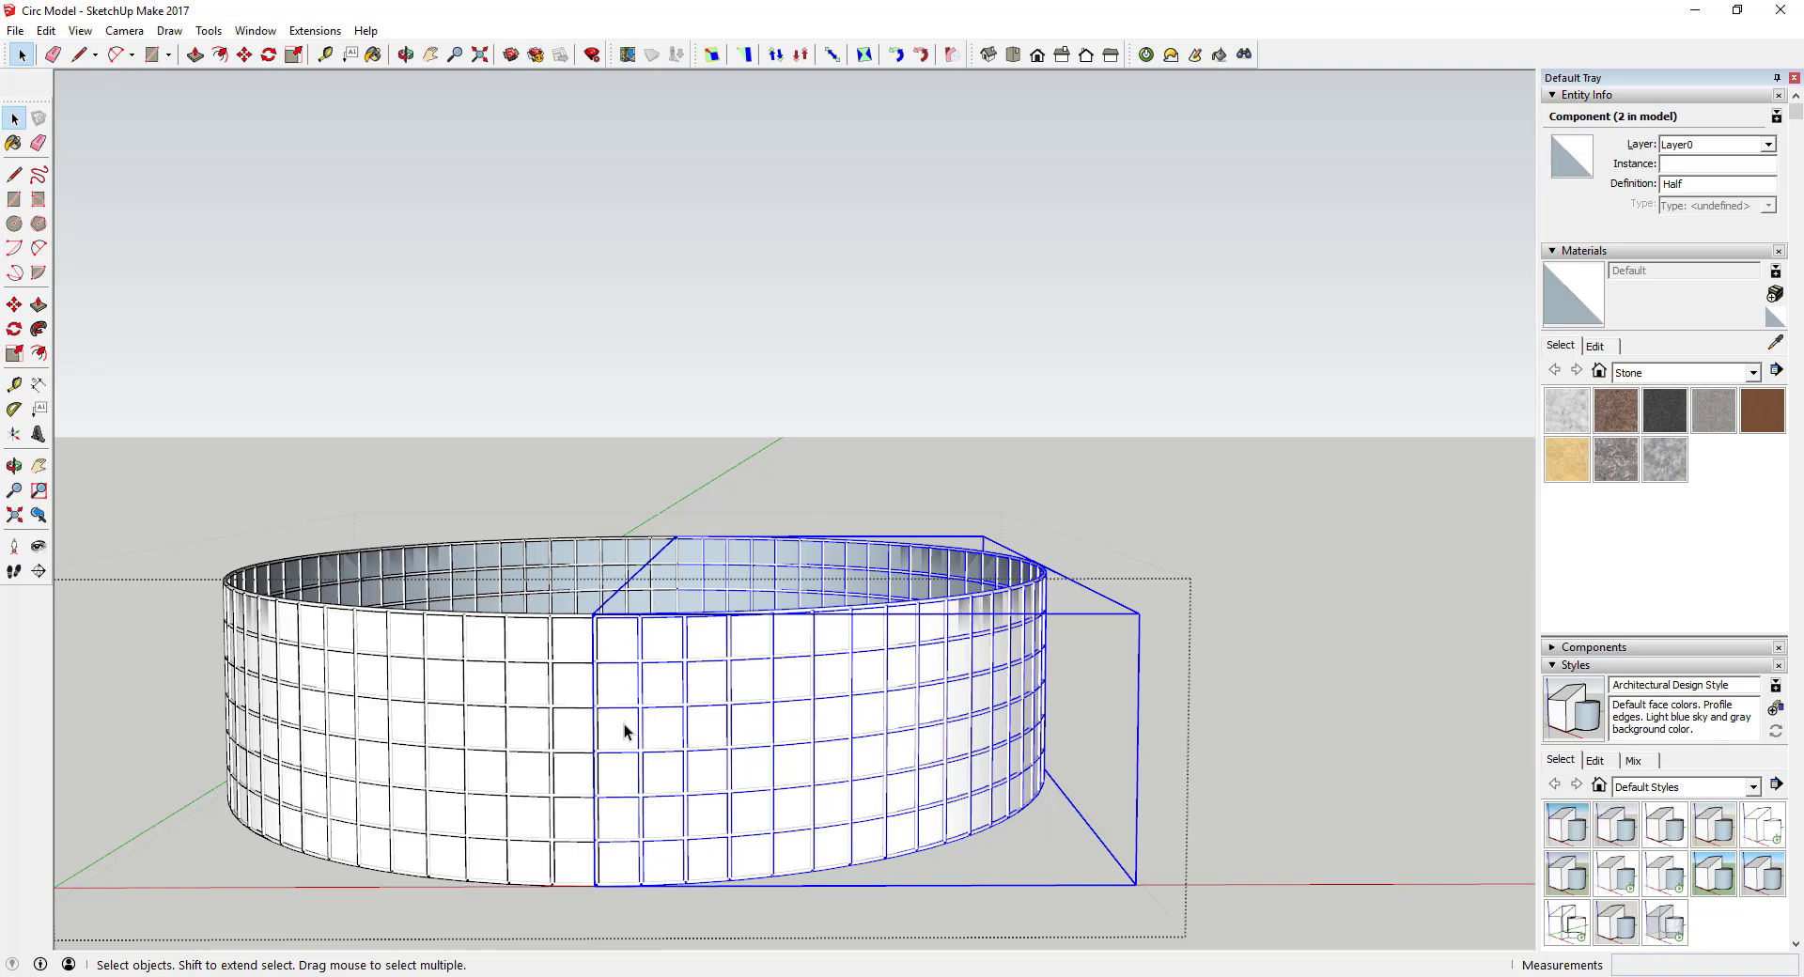
pyautogui.tripleClick(625, 728)
# Step: Paint the selected wall panel faces with Translucent Glass Blue from Glass and Mirrors
pyautogui.click(623, 729)
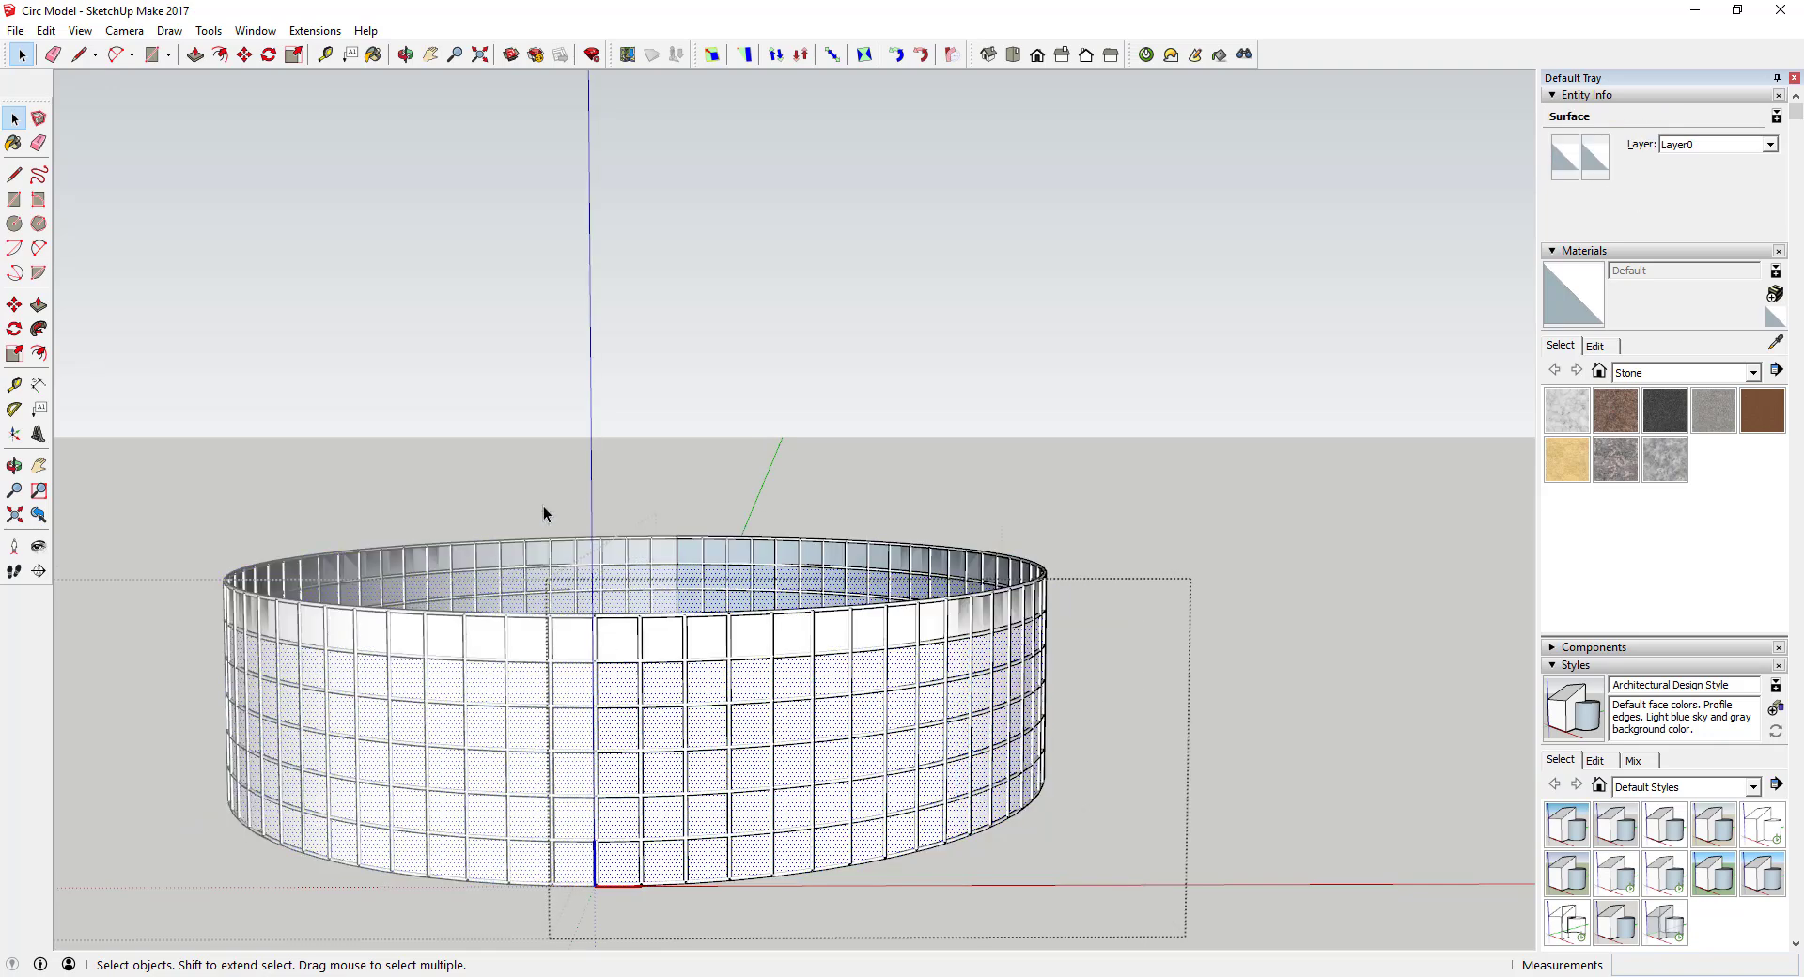
pyautogui.keyDown('shift'); pyautogui.click(621, 643); pyautogui.keyUp('shift')
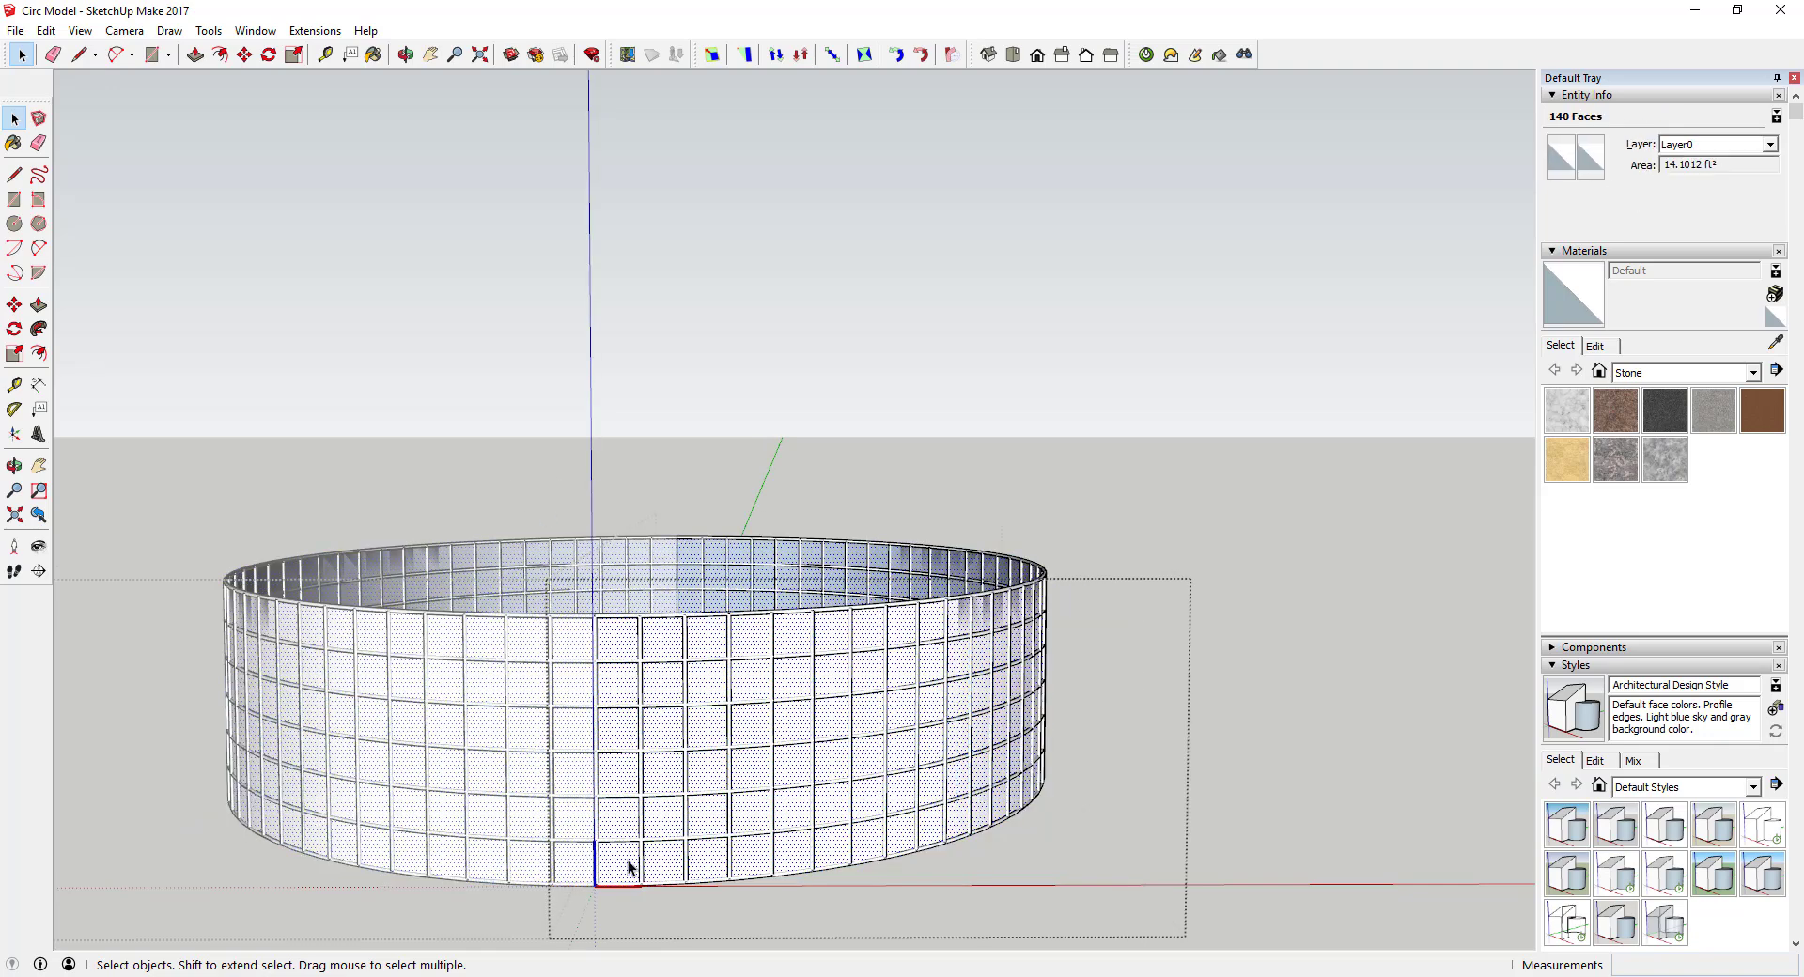
pyautogui.click(1698, 376)
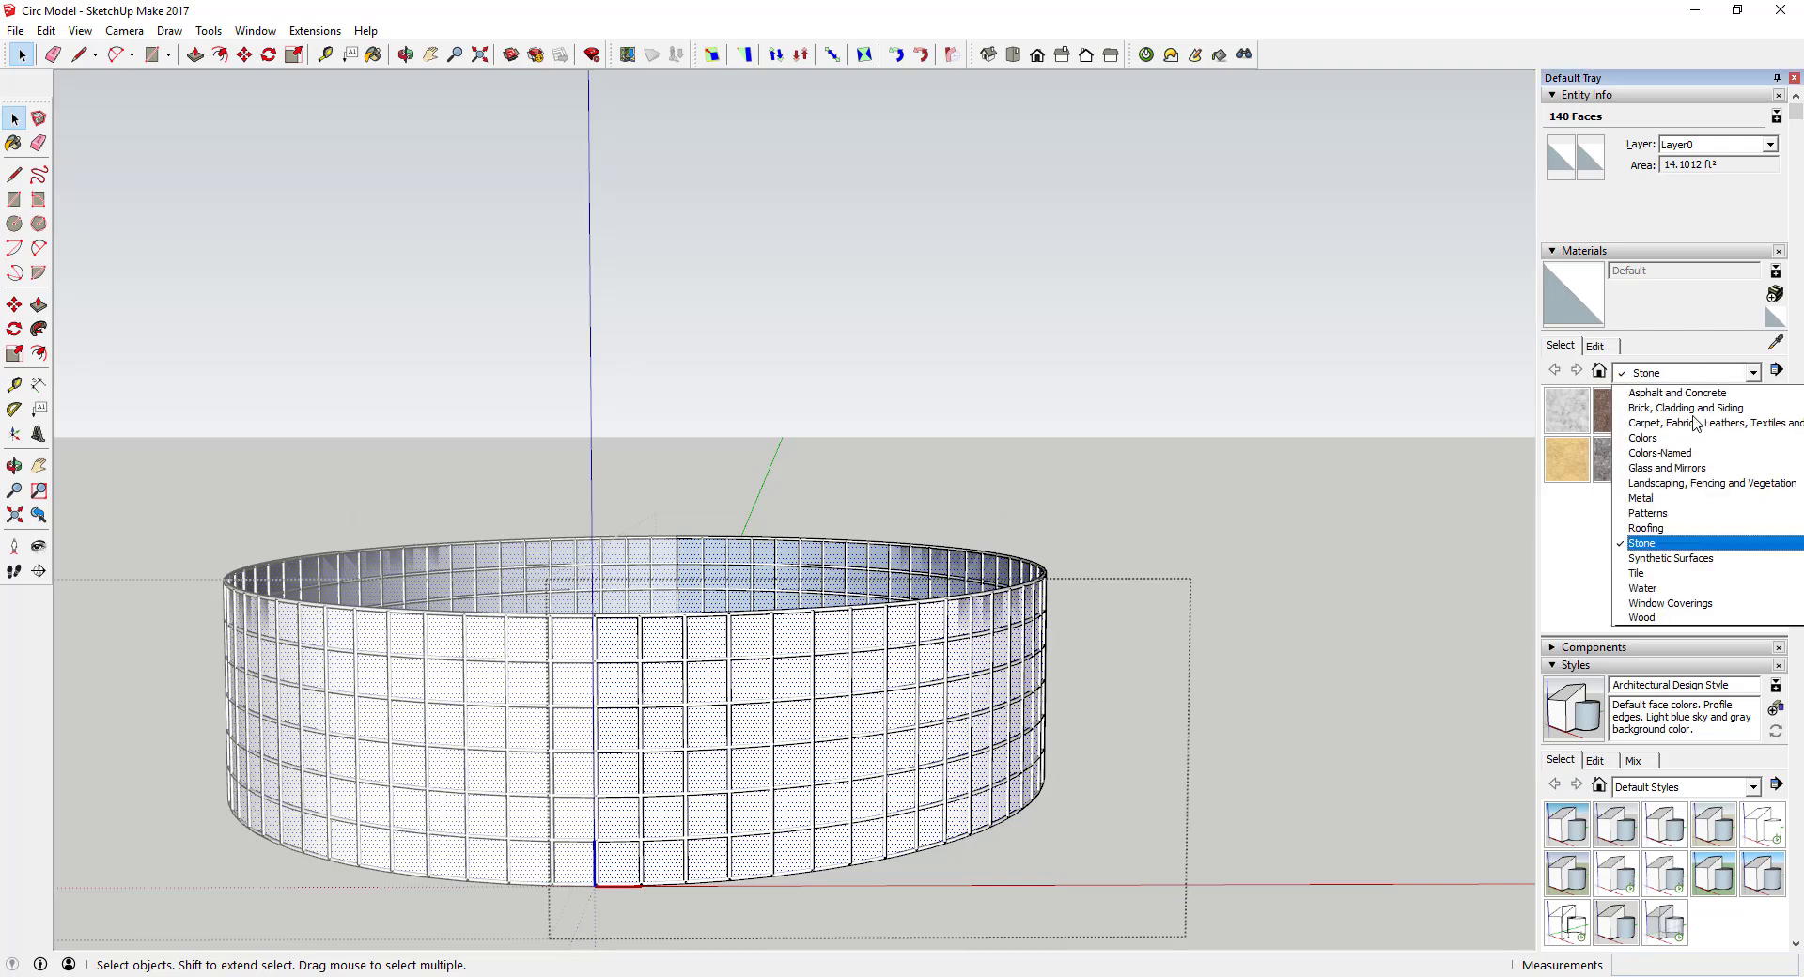
pyautogui.click(1667, 468)
pyautogui.click(1704, 423)
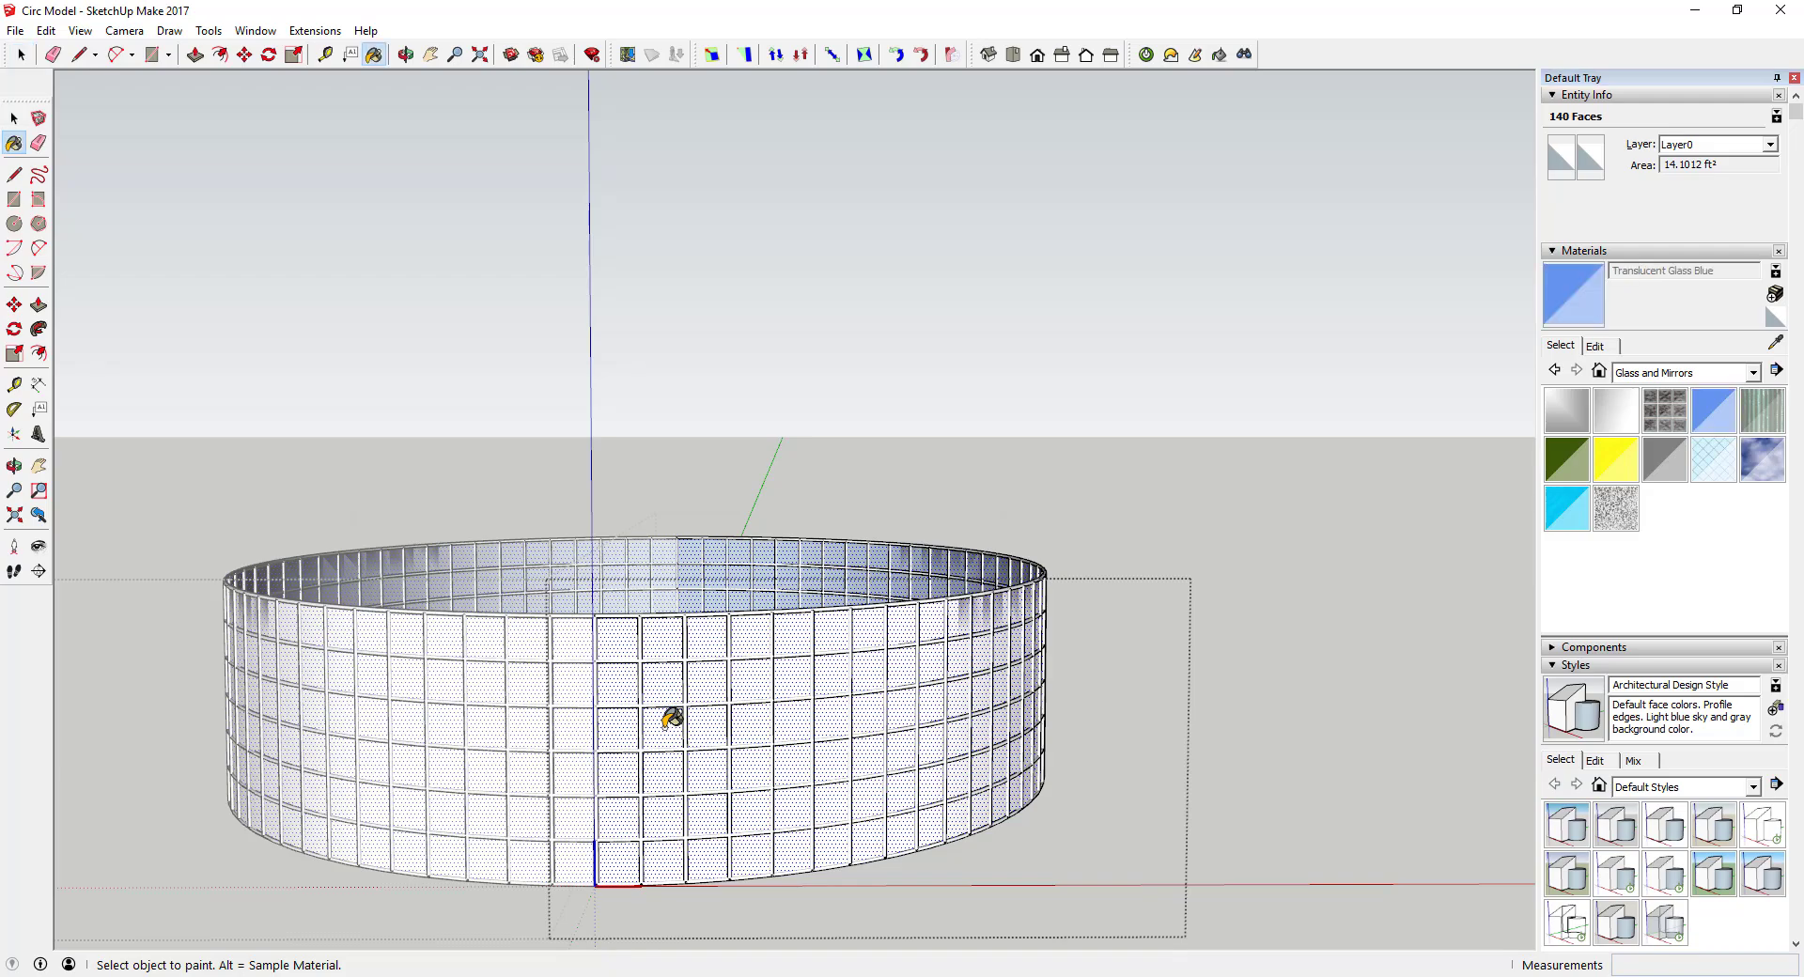
pyautogui.click(673, 719)
pyautogui.press('space')
pyautogui.click(1076, 707)
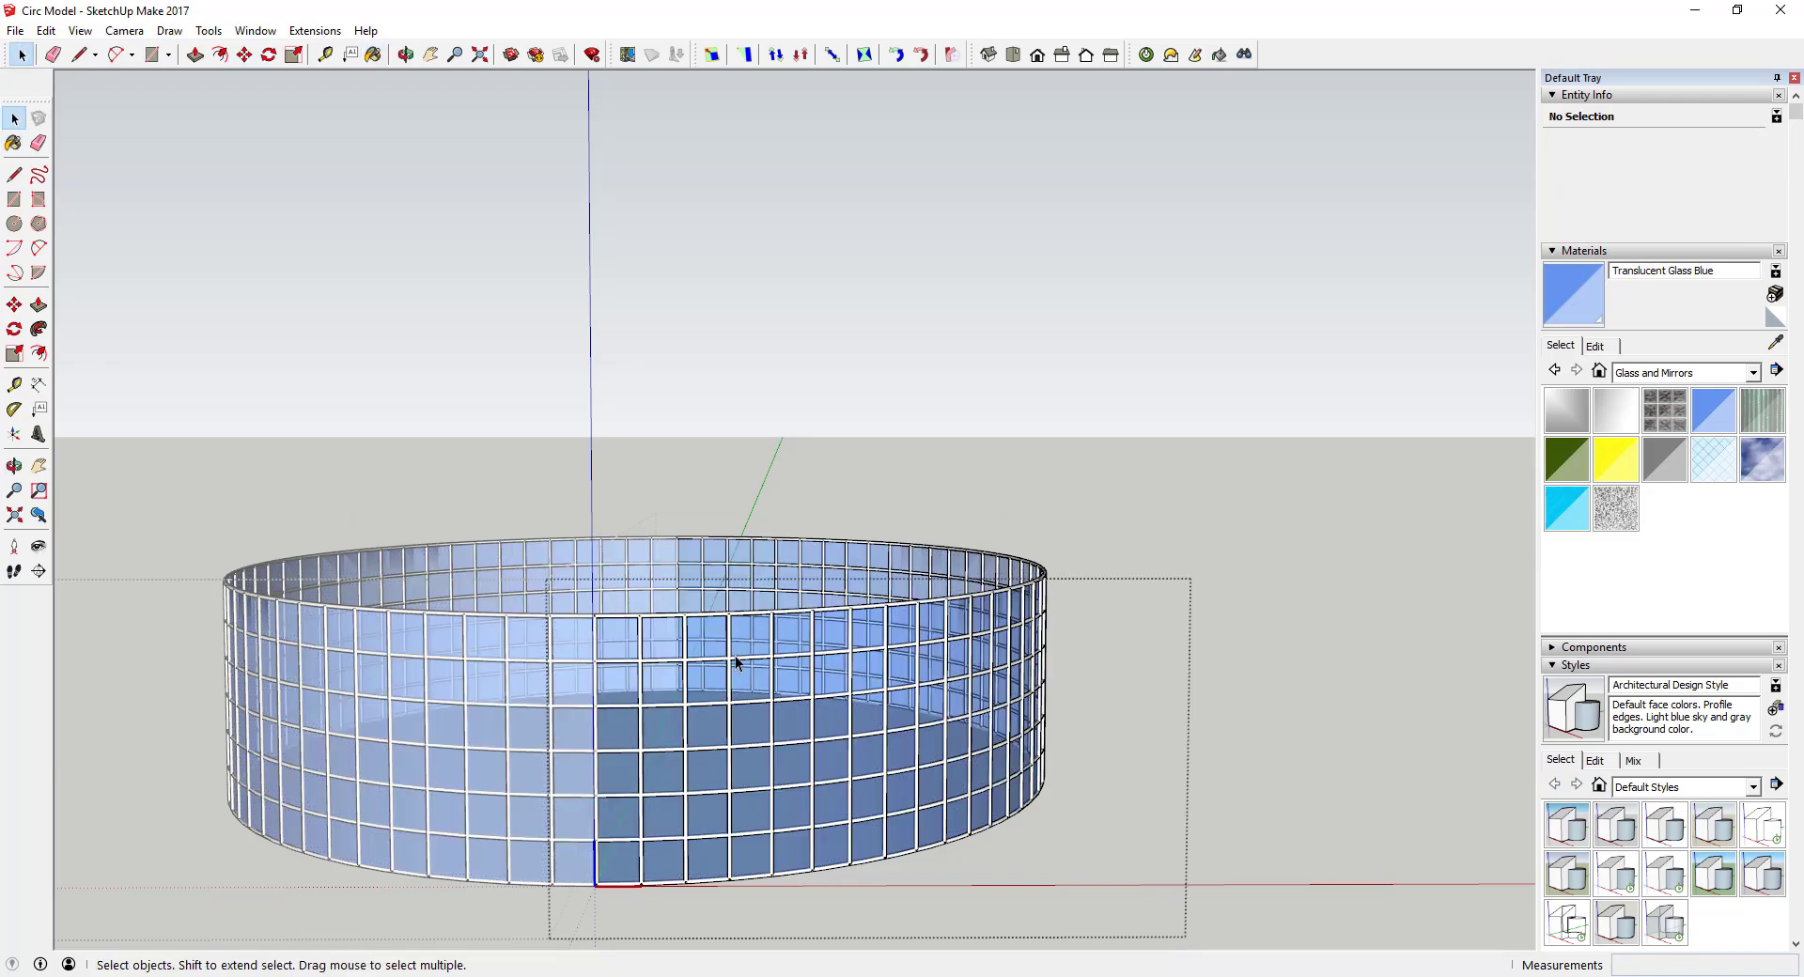
pyautogui.moveTo(708, 621); pyautogui.dragTo(987, 717, button='middle')
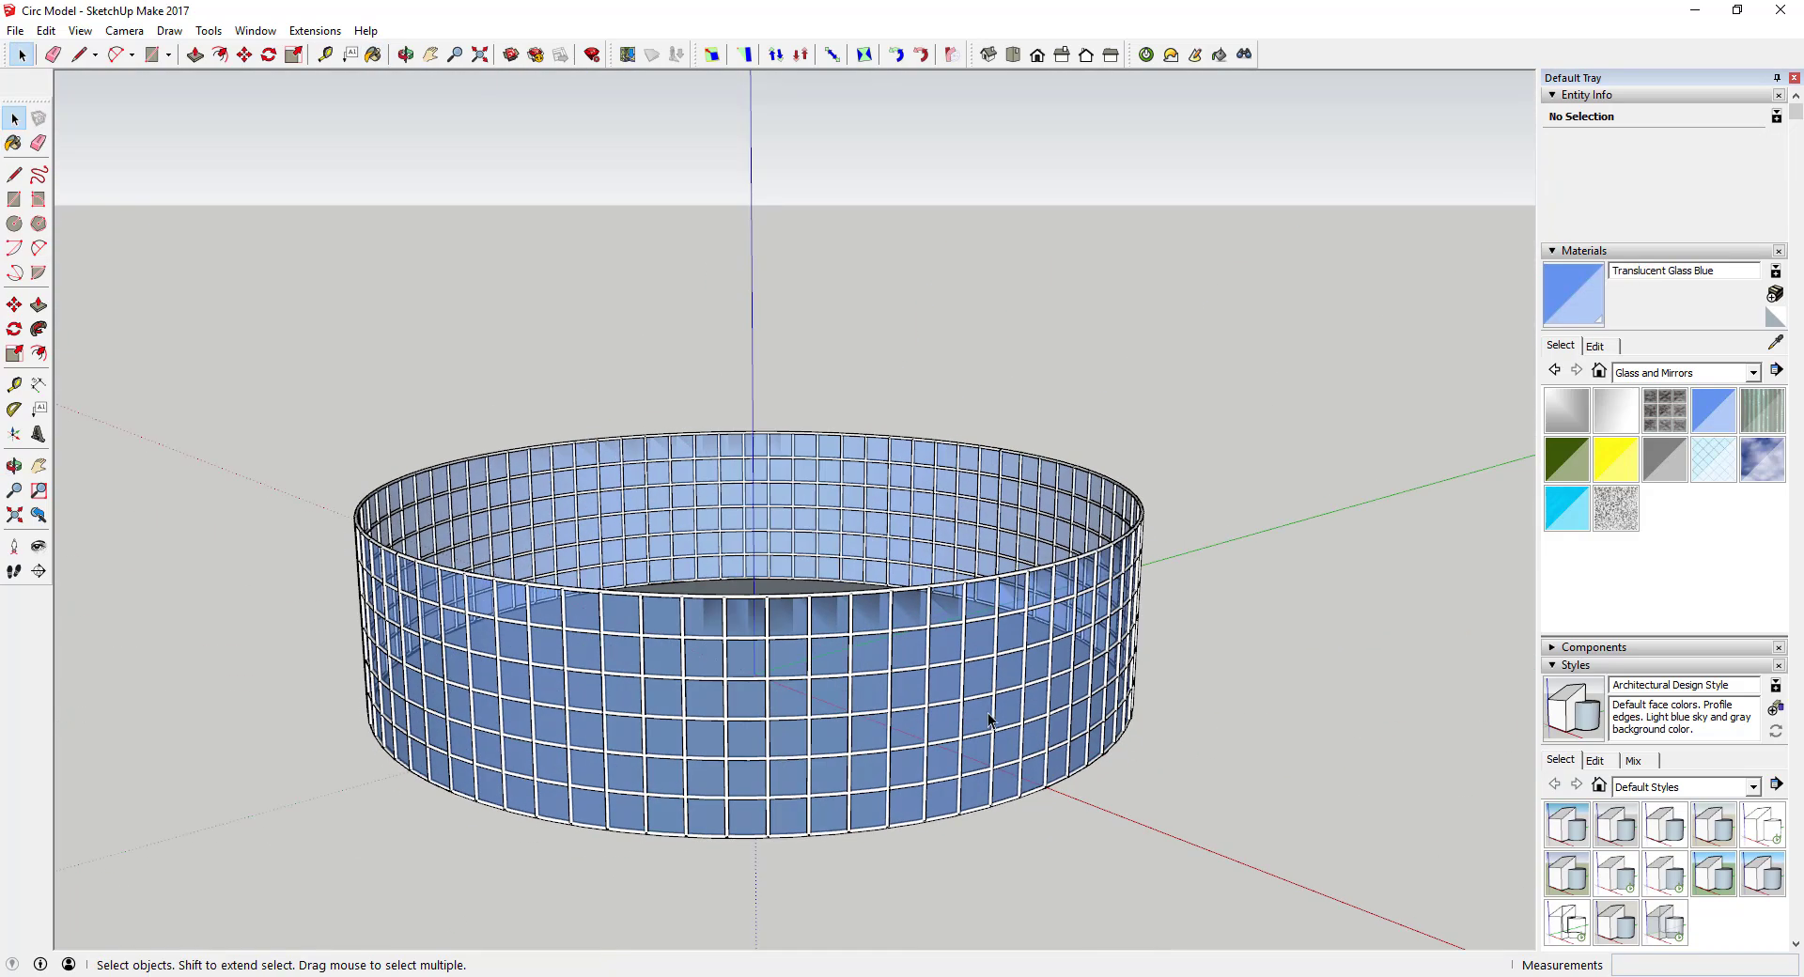
pyautogui.scroll(3, 991, 723)
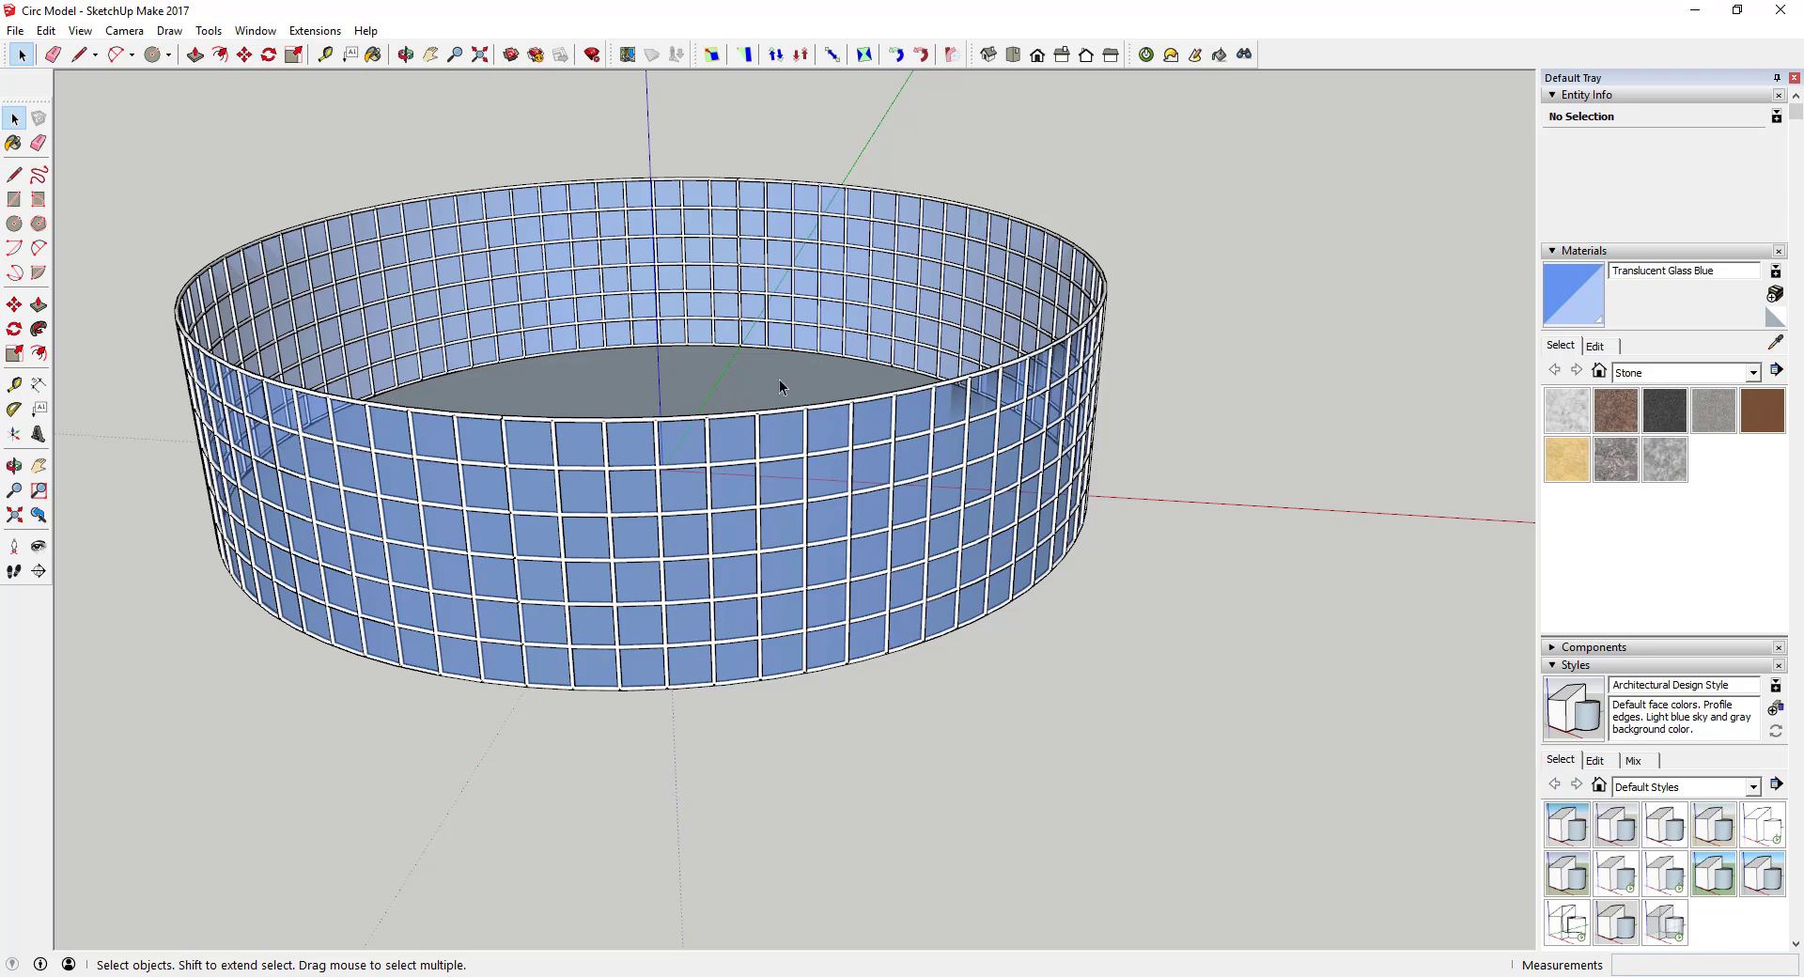
pyautogui.scroll(2, 1027, 370)
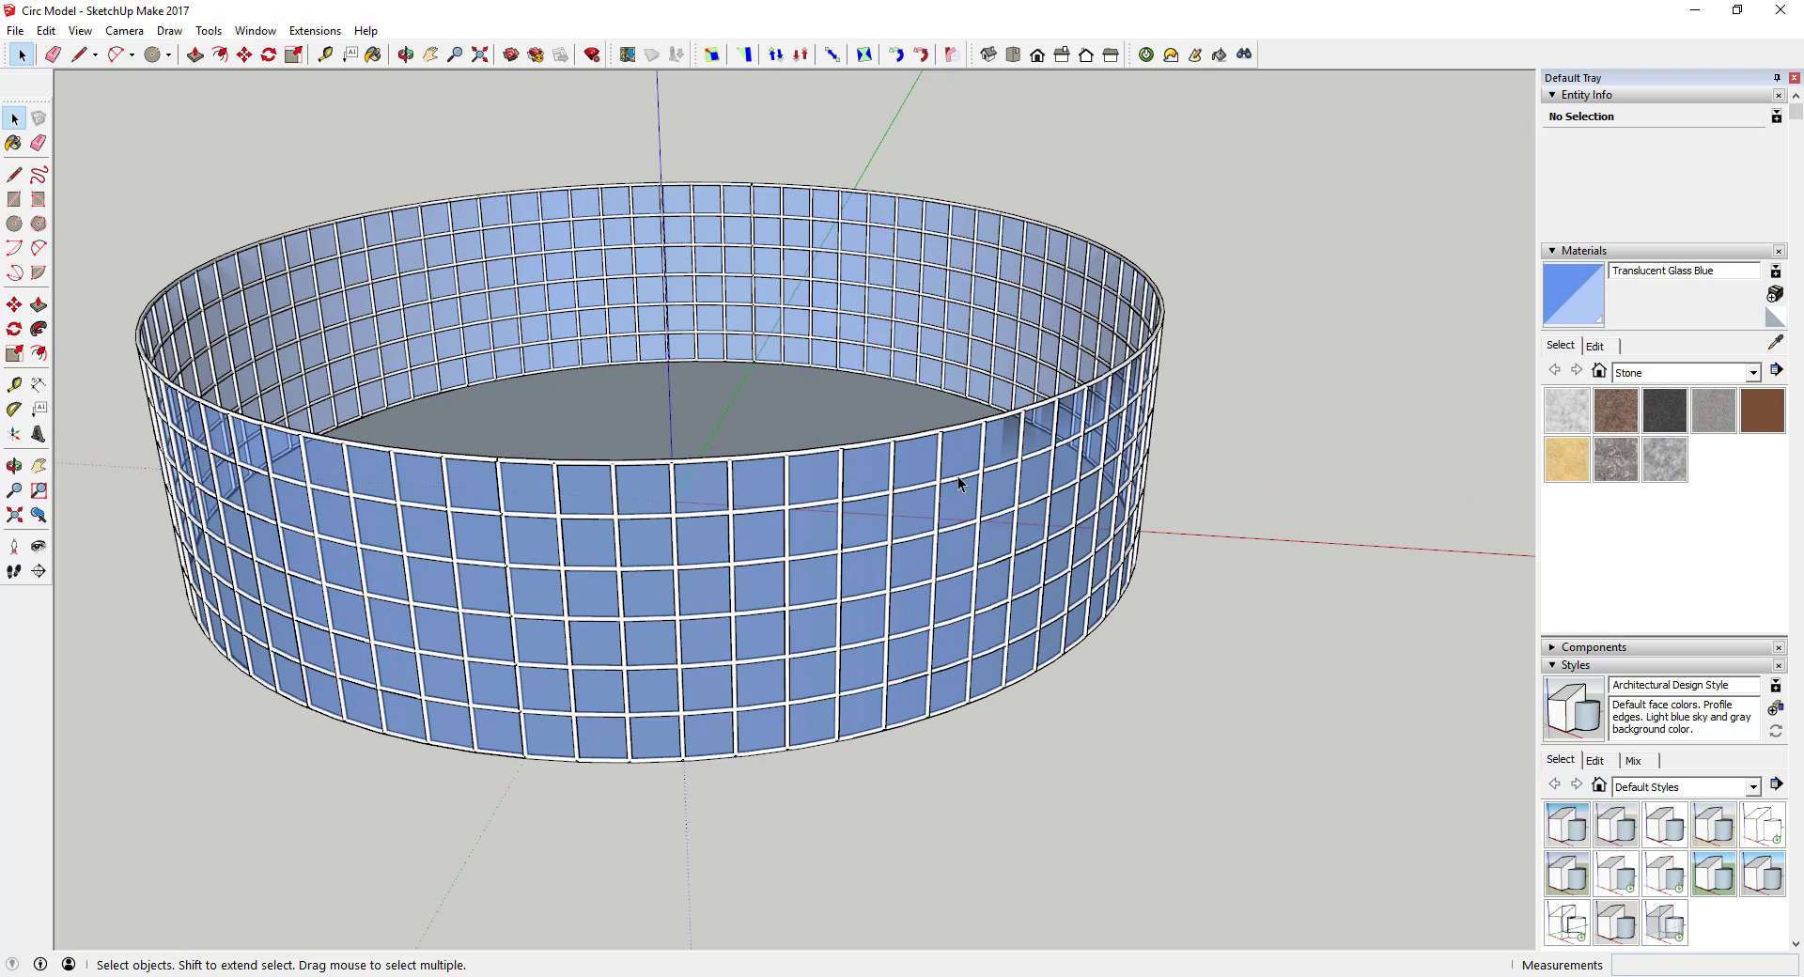